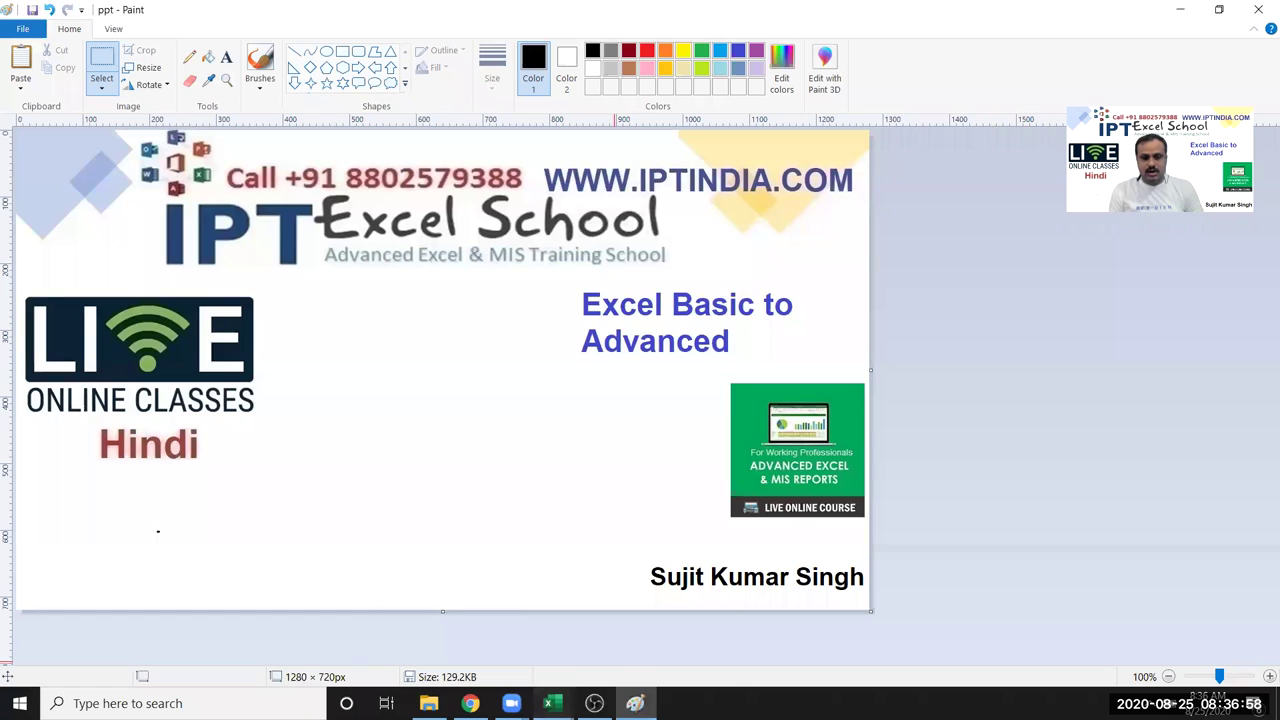
Switch from Paint to the Excel workbook Book1 using its taskbar preview
mouse_move(548, 703)
left_click(434, 646)
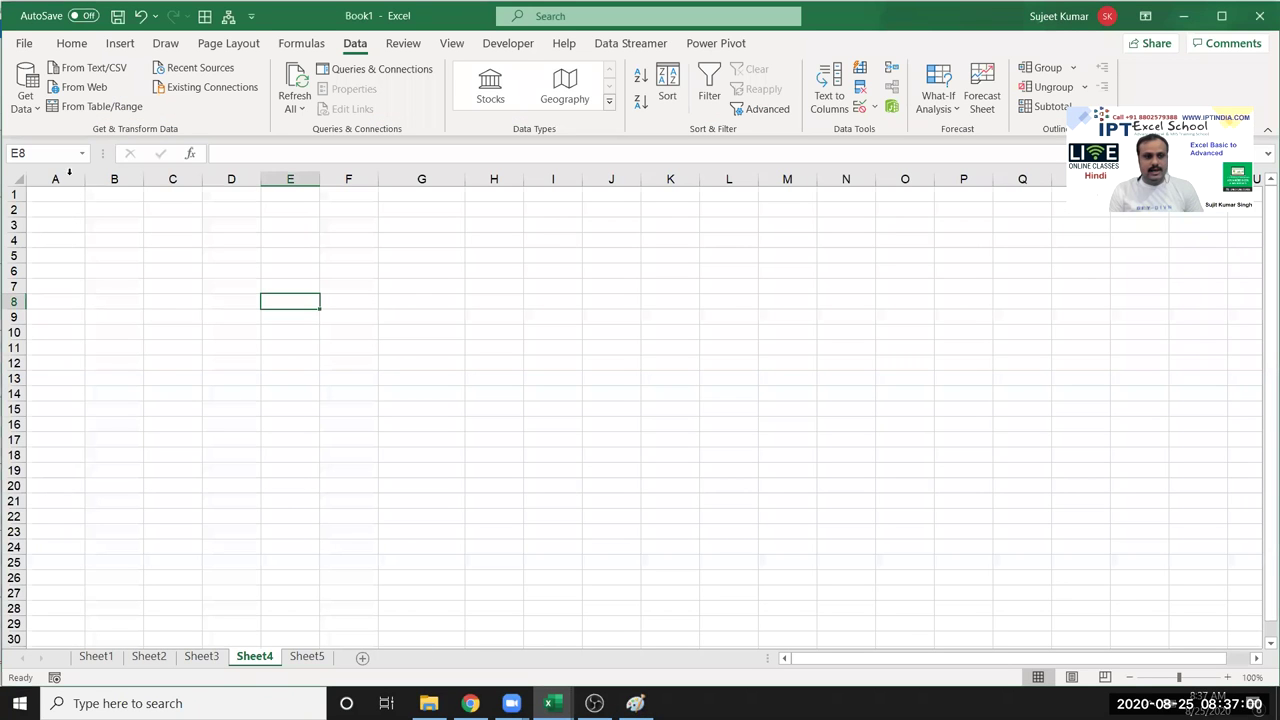
double_click(970, 27)
double_click(970, 27)
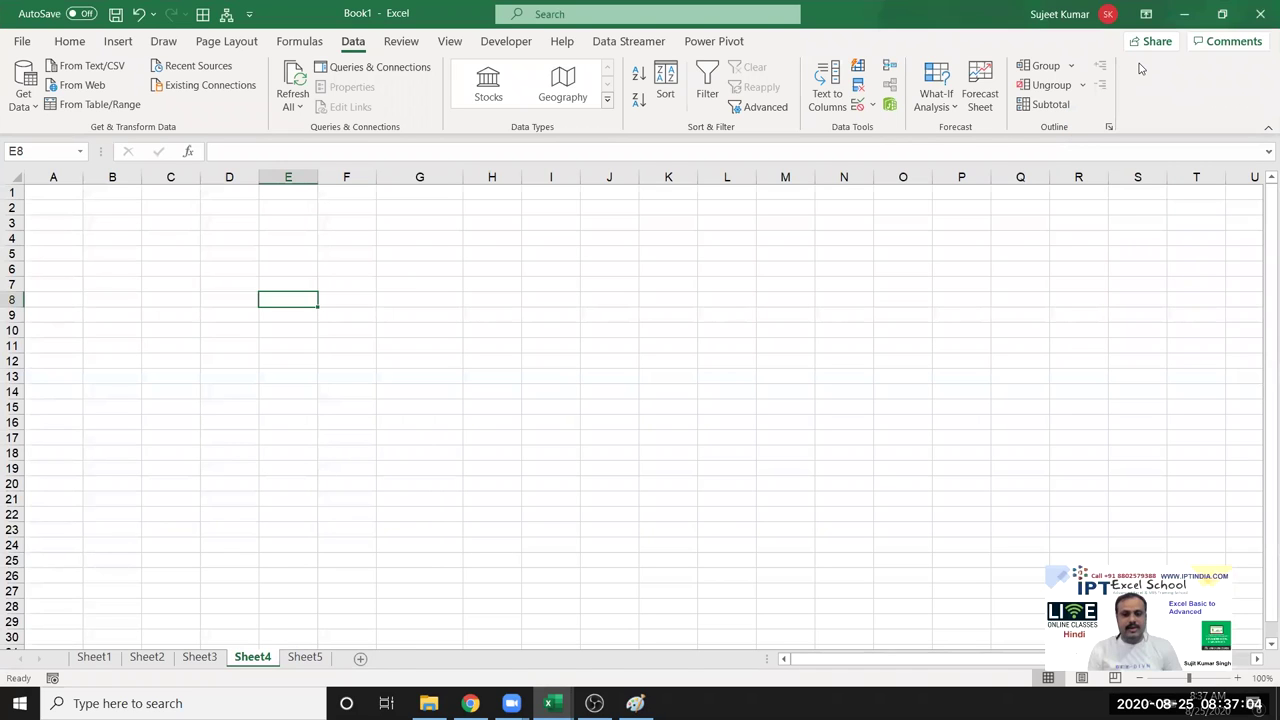
left_click(438, 361)
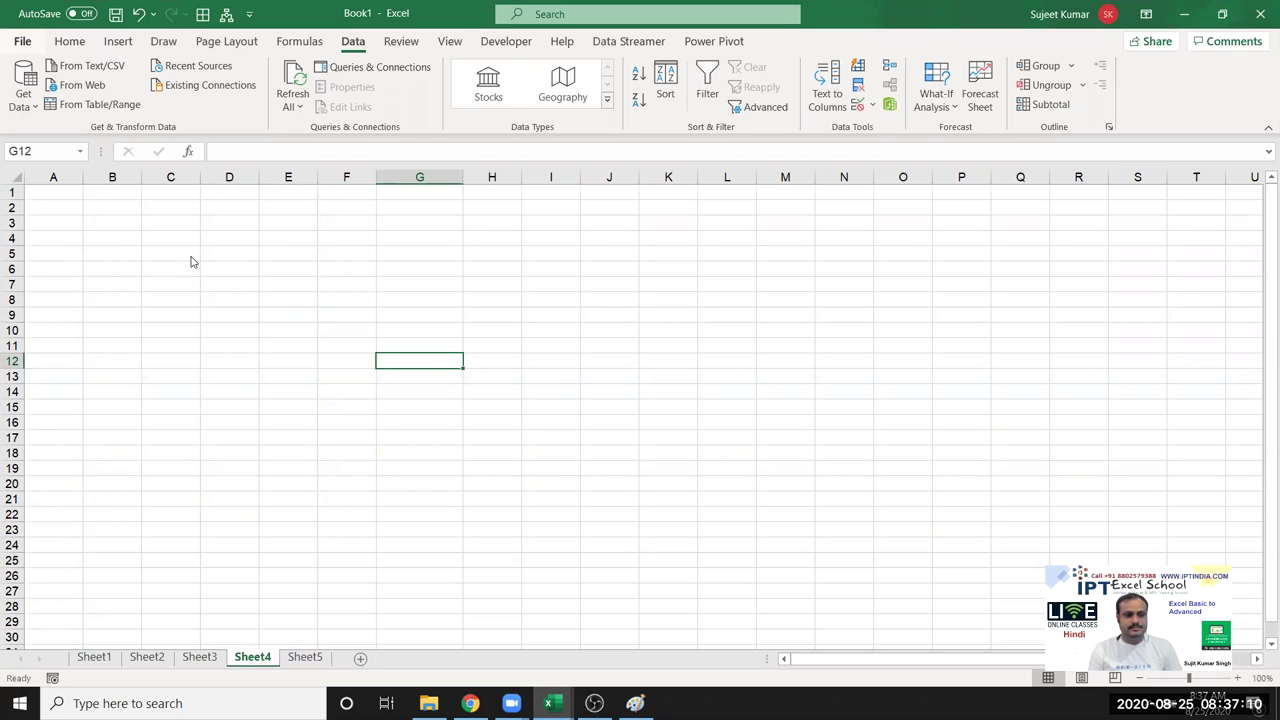
left_click(22, 41)
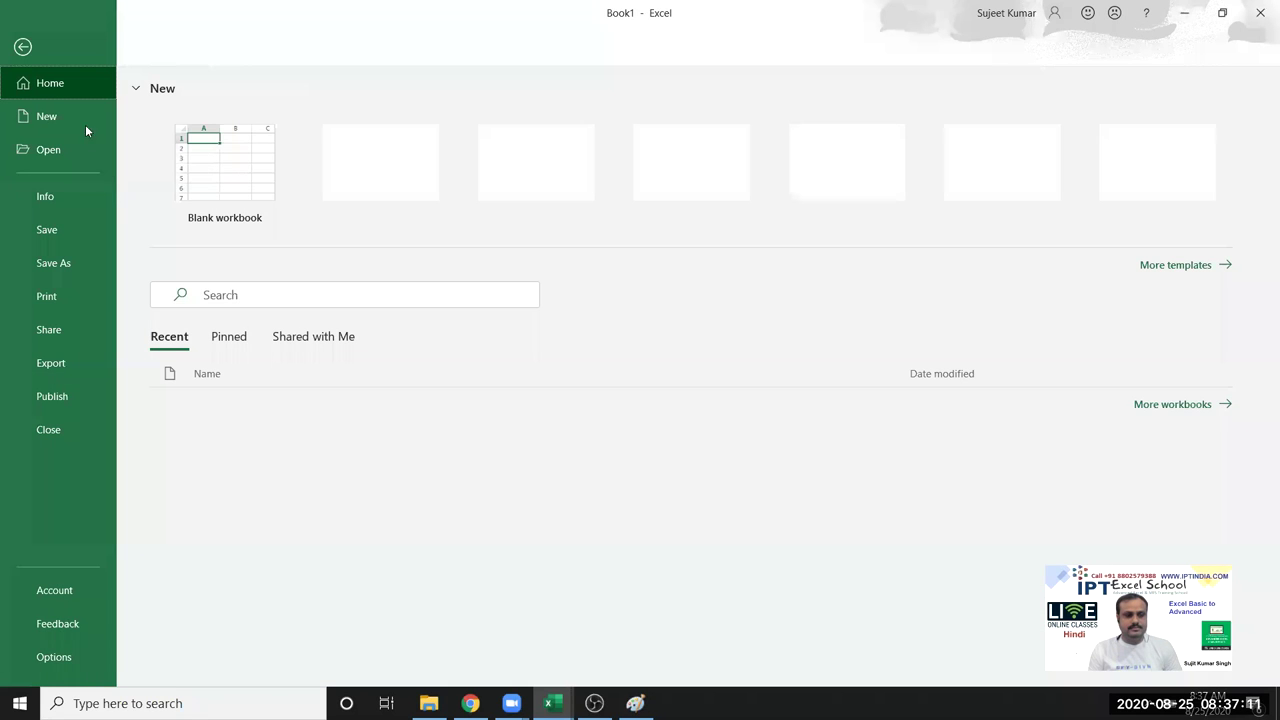
left_click(73, 658)
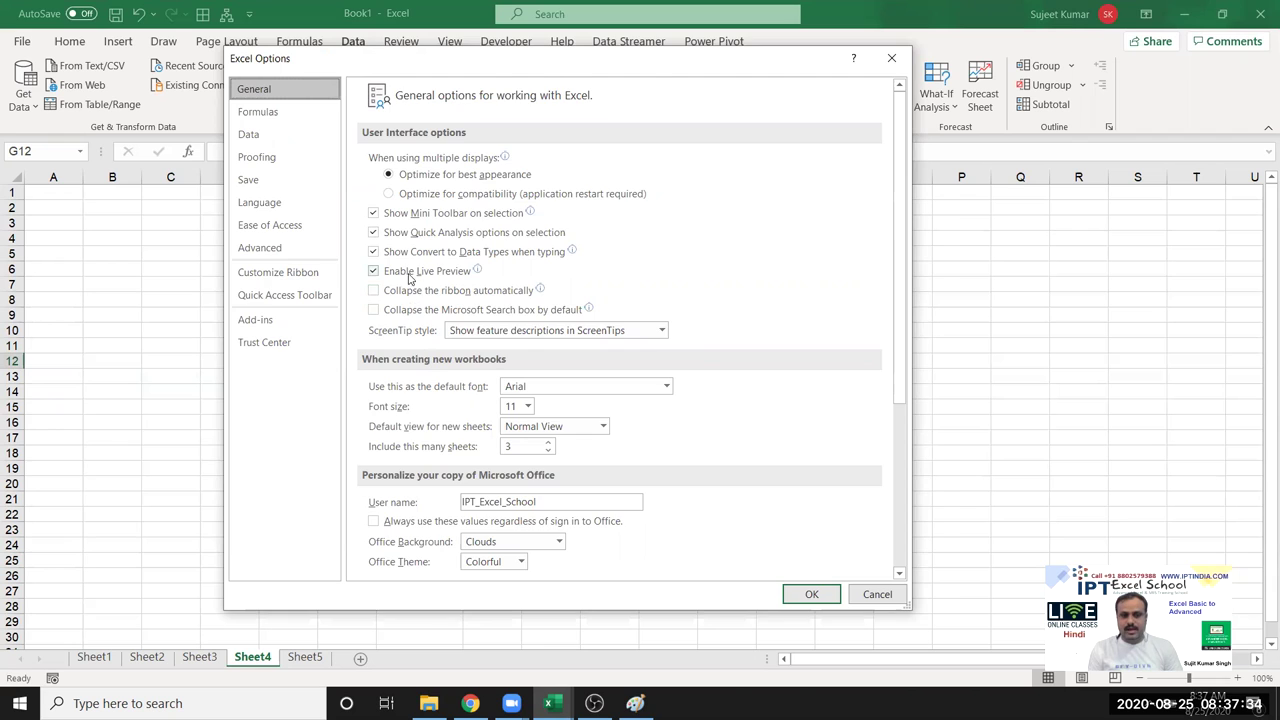
key("Escape")
left_click_drag(296, 240, 740, 390)
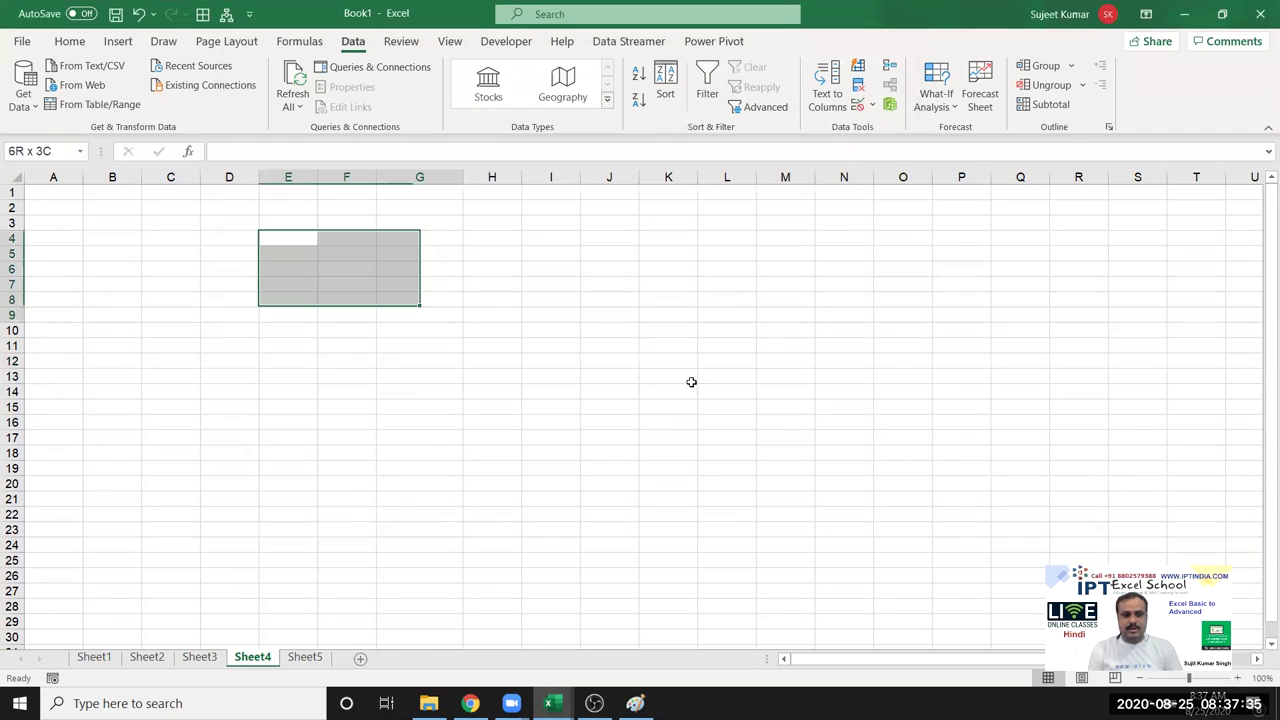
left_click(72, 44)
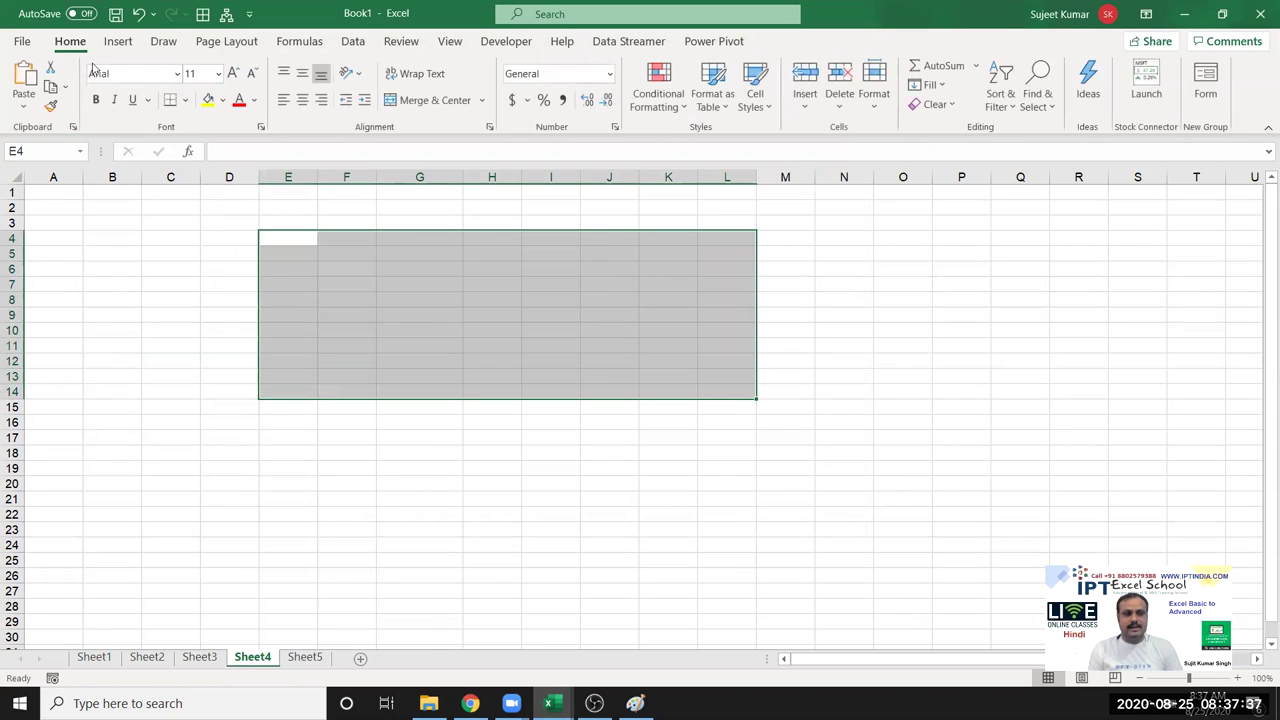
left_click(221, 100)
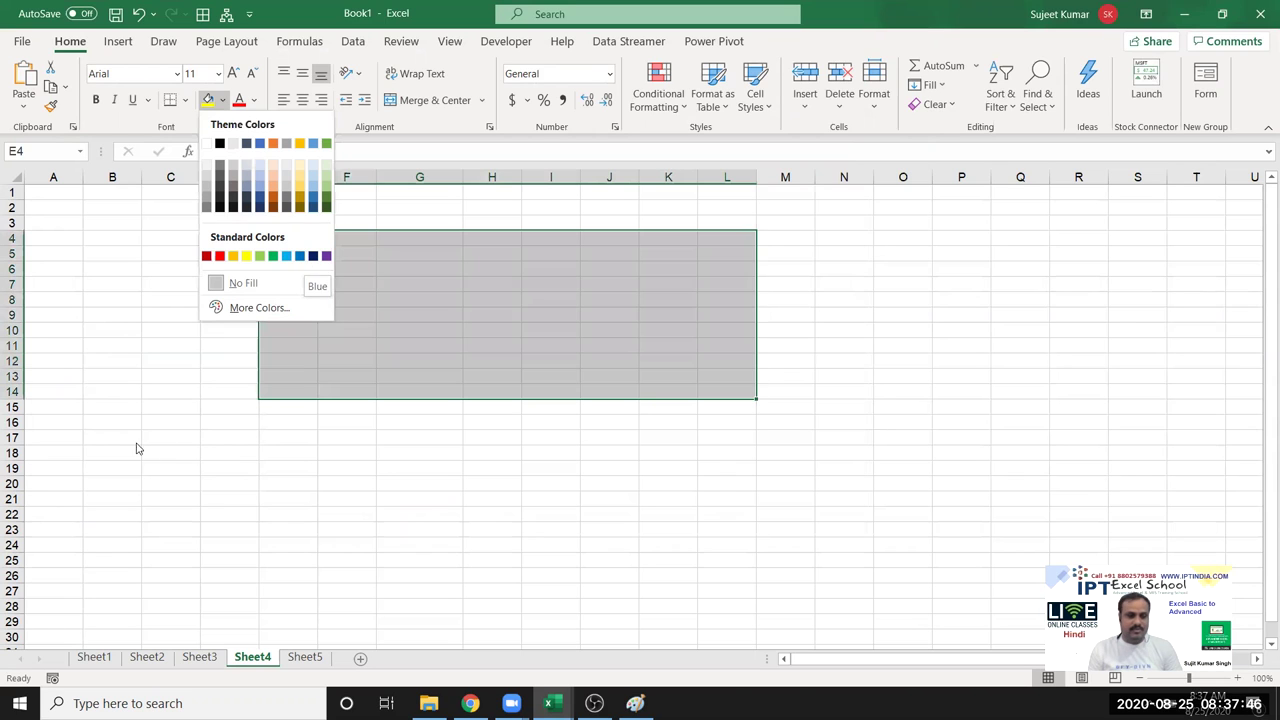
left_click(14, 46)
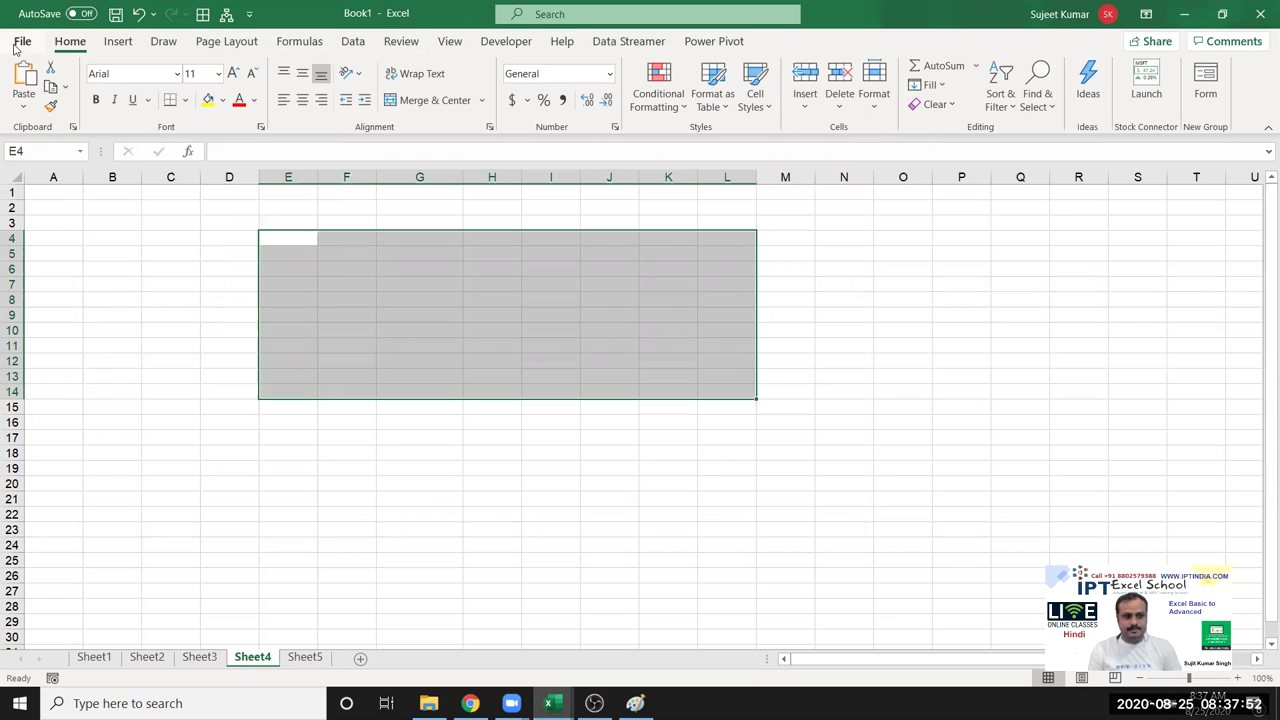
left_click(15, 47)
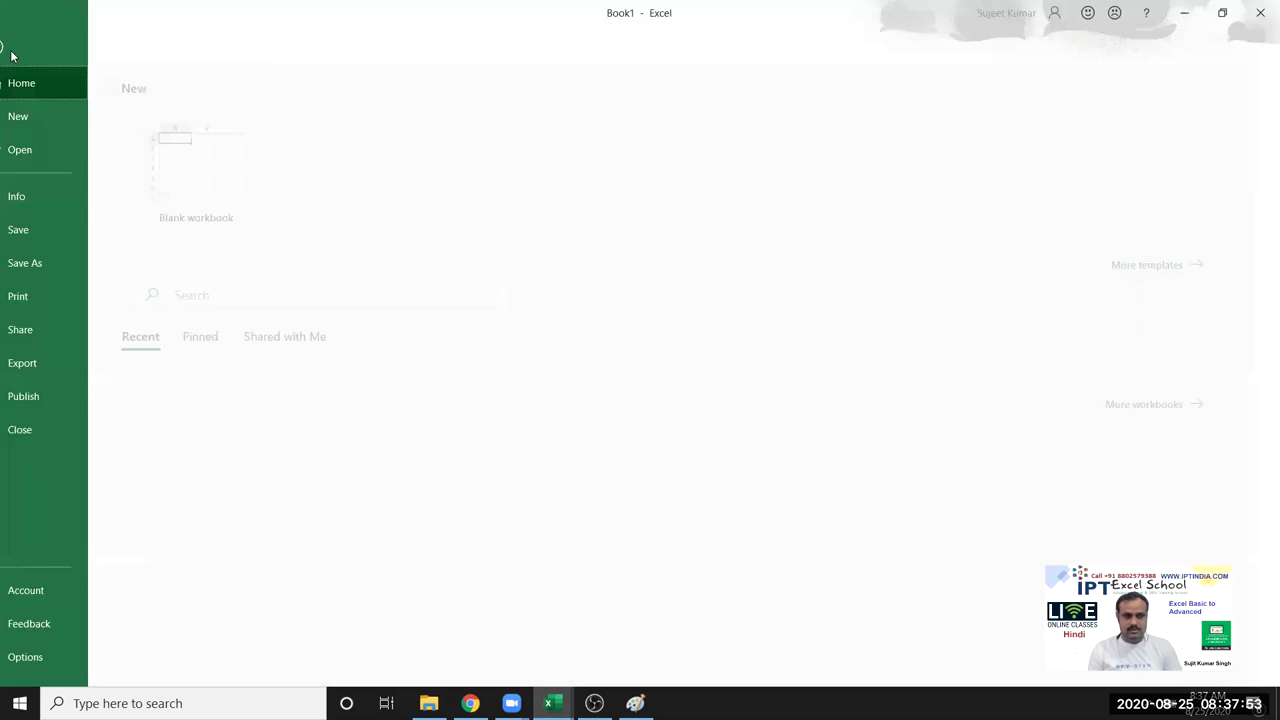
left_click(53, 656)
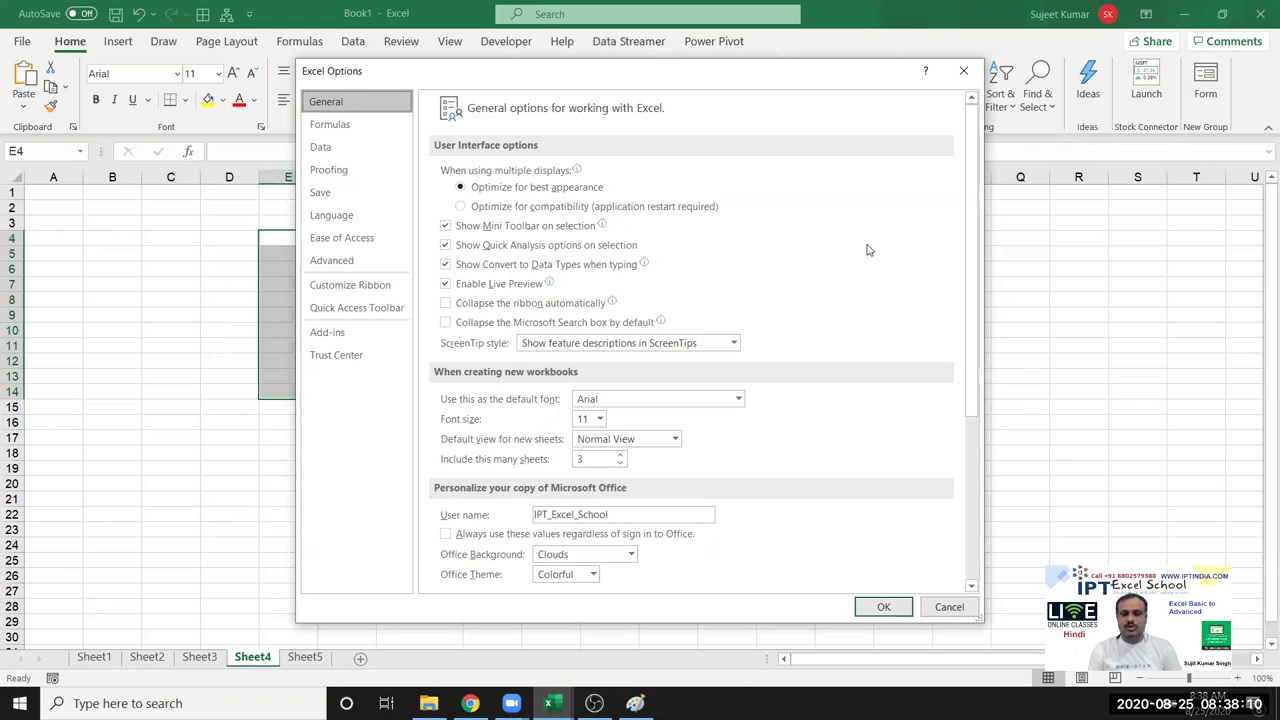
key("Escape")
left_click(584, 298)
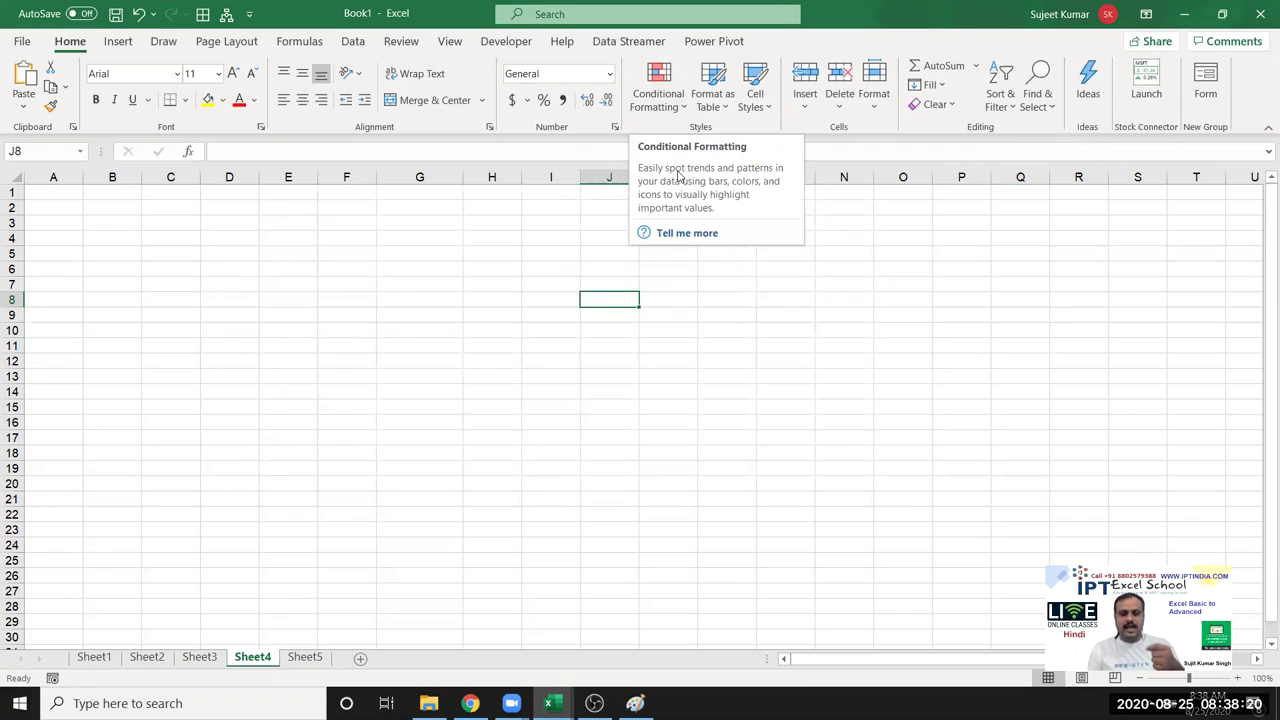
left_click(451, 270)
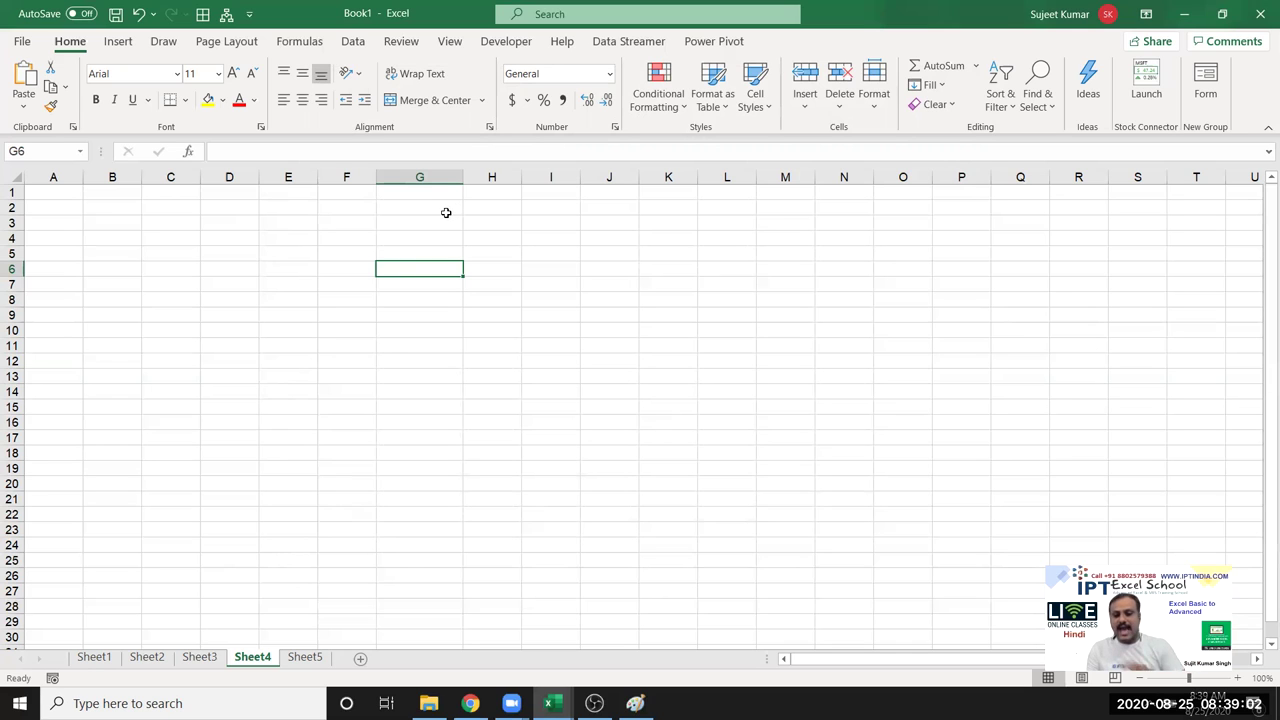
Go to Sheet1 and select the row 65 data, A65:C65
left_click(108, 661)
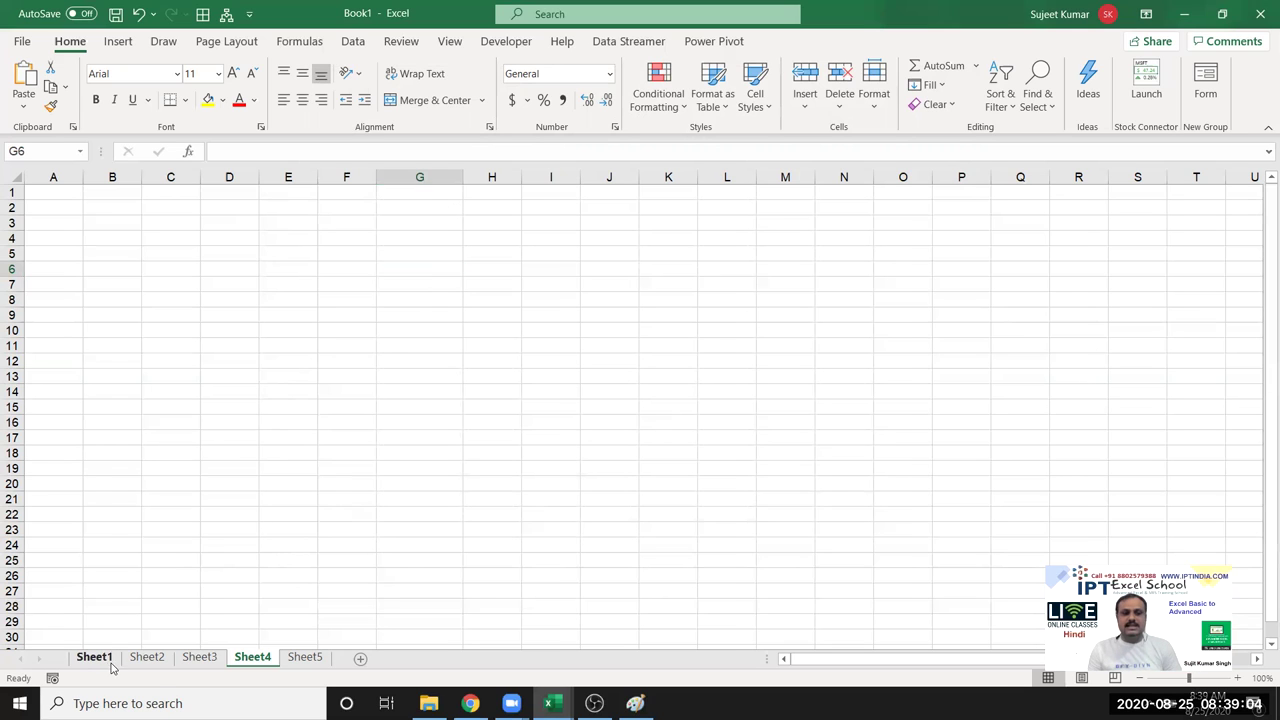
left_click(283, 545)
scroll(246, 522, "down", 3)
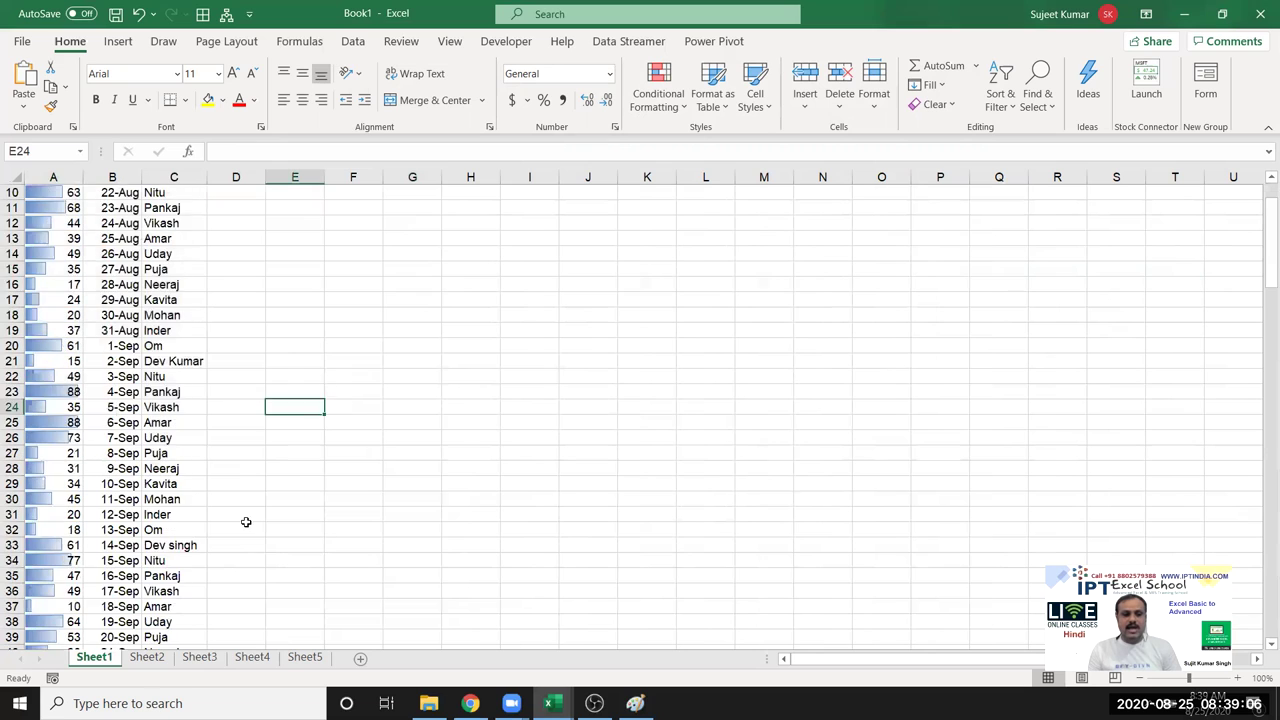
scroll(246, 522, "down", 3)
scroll(243, 508, "down", 6)
scroll(250, 514, "down", 4)
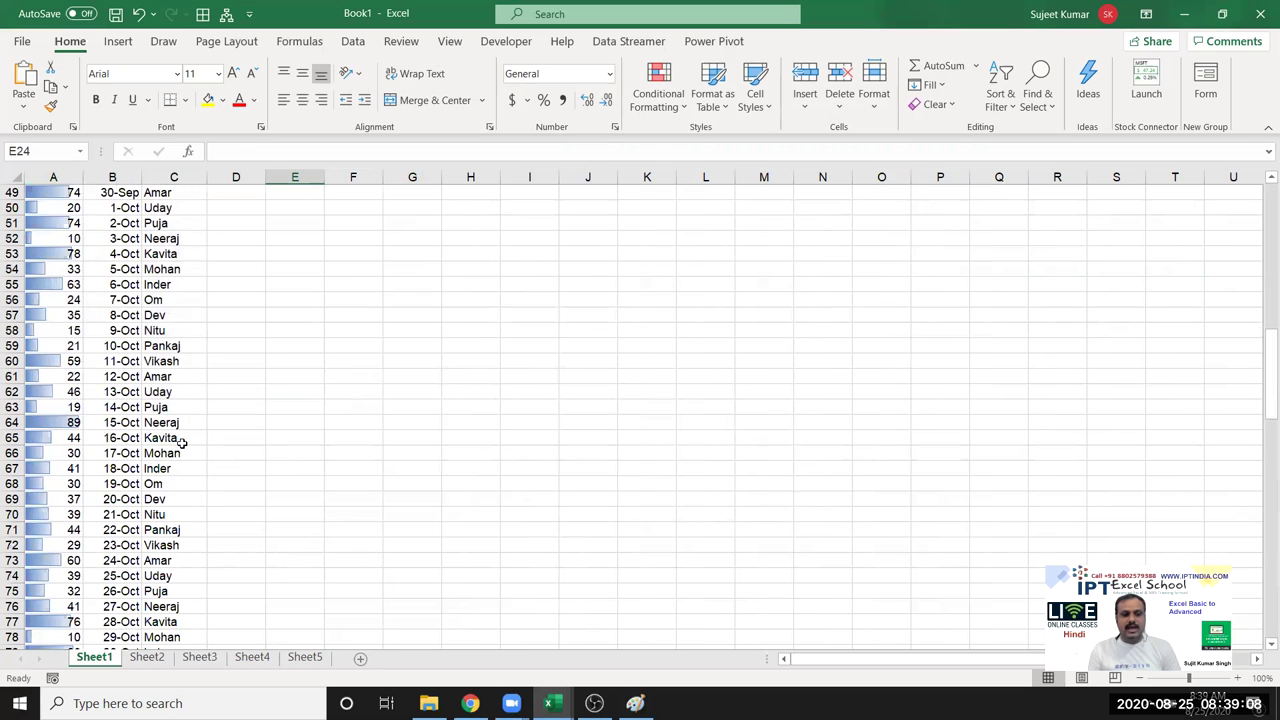
left_click_drag(183, 443, 130, 438)
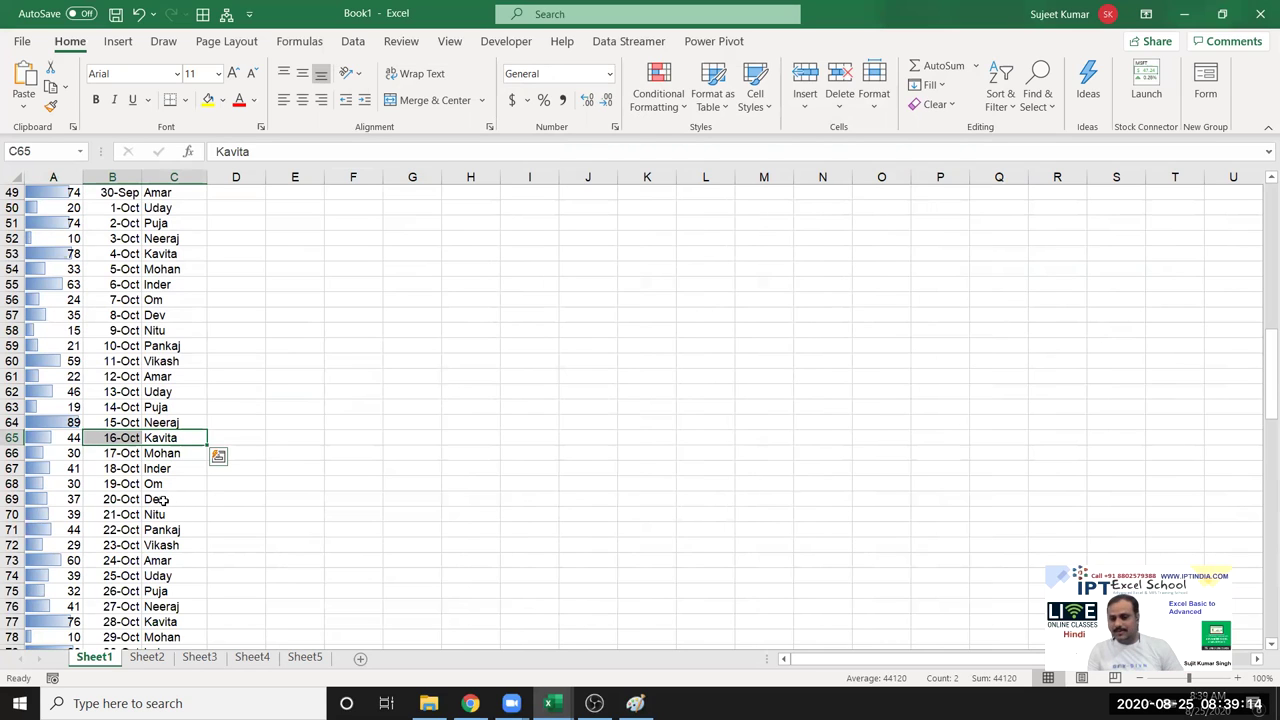
scroll(243, 483, "down", 3)
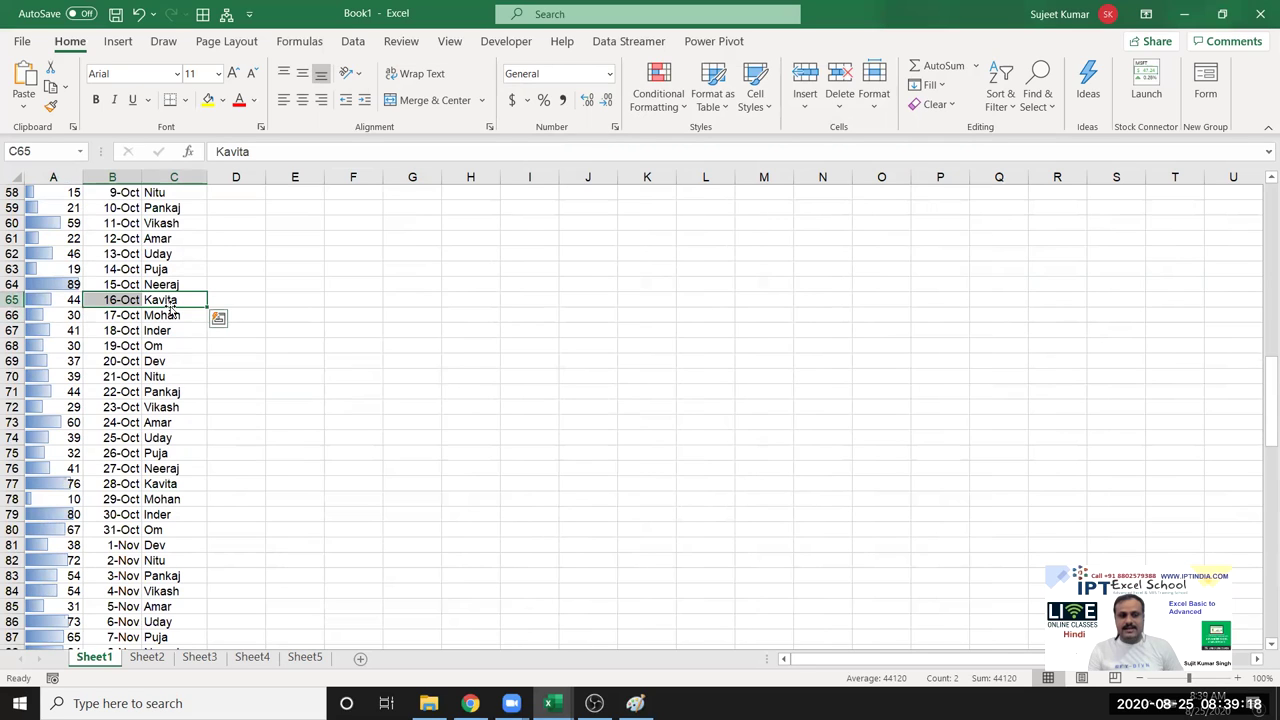
left_click_drag(152, 302, 74, 302)
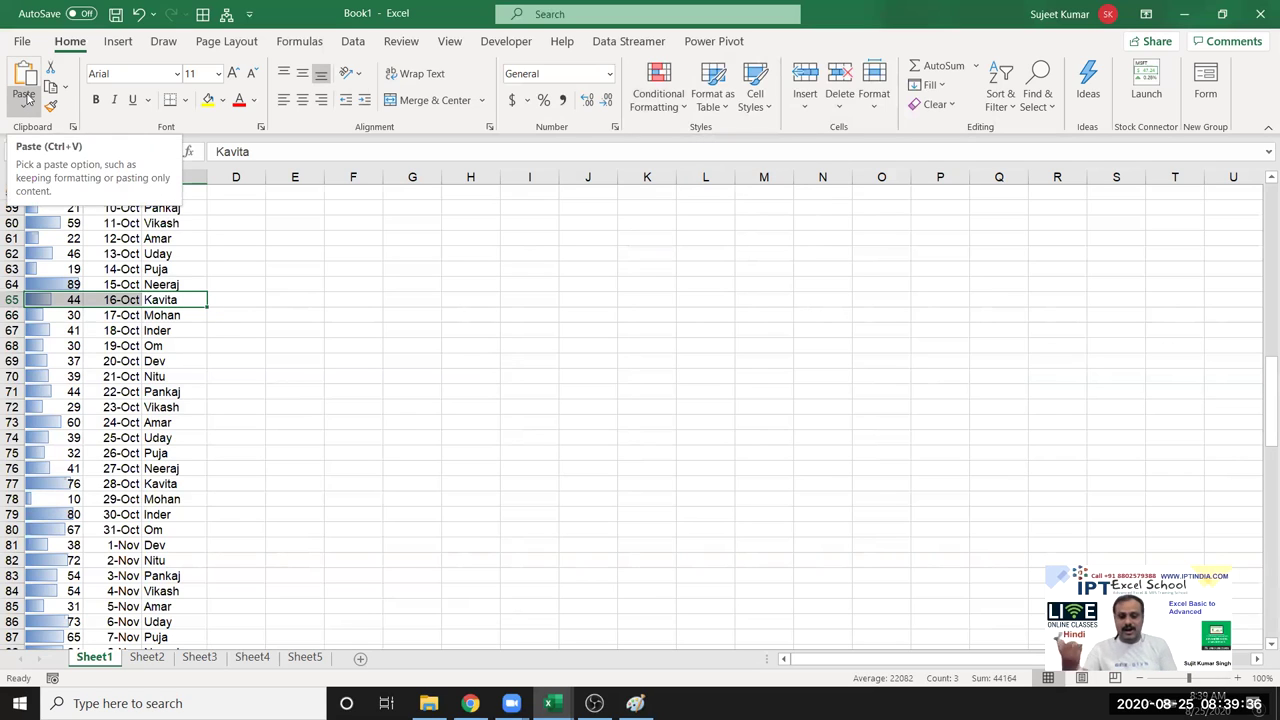
Open Excel Options on General and look over the ScreenTip style choices without changing them
left_click(22, 41)
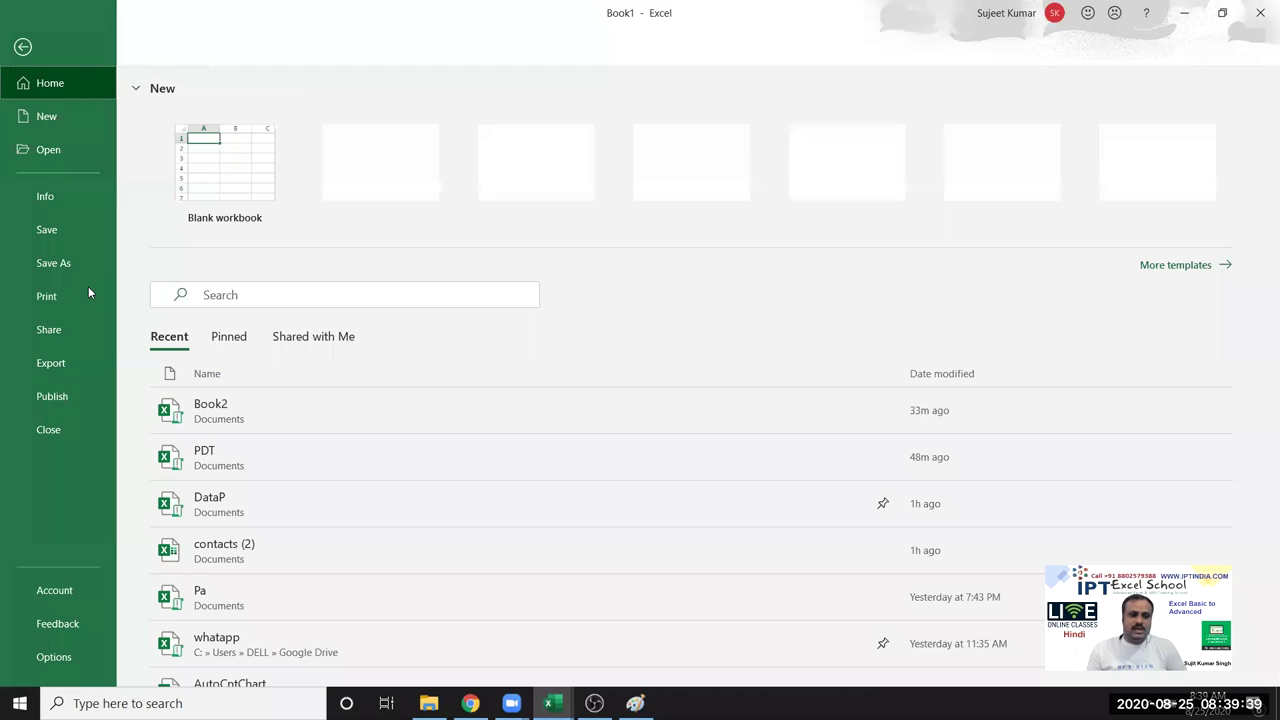
left_click(54, 657)
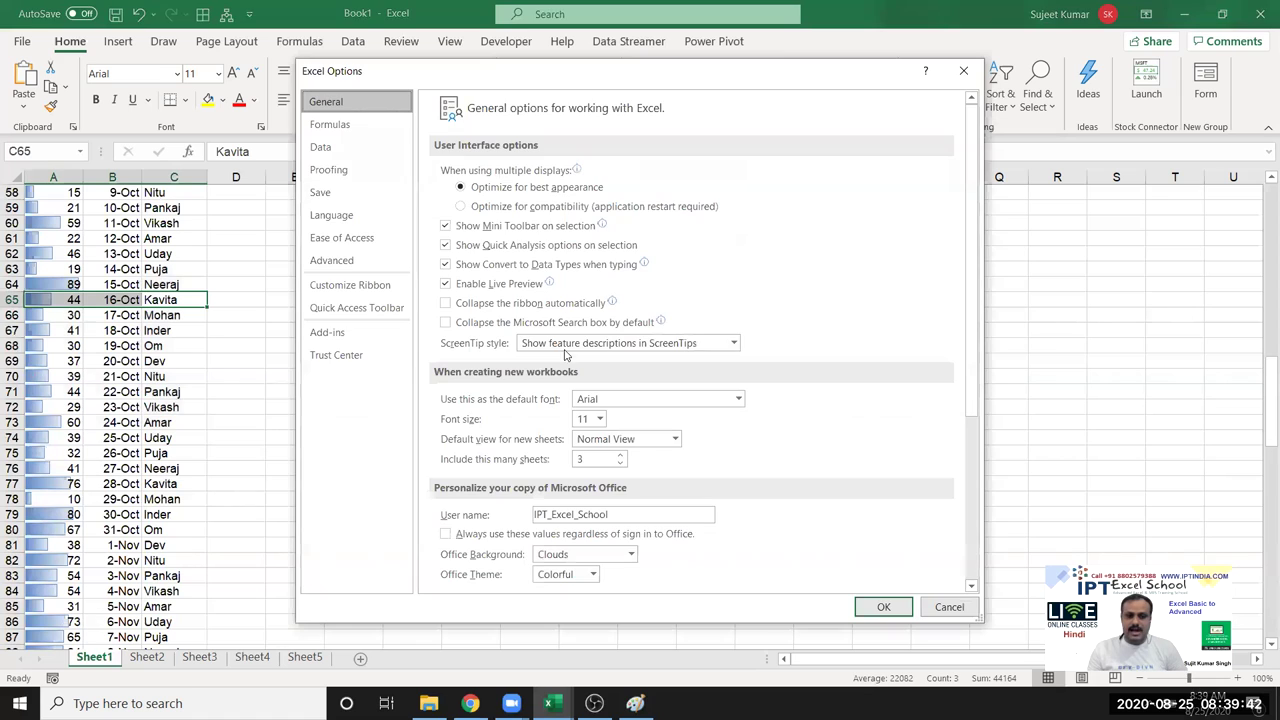
left_click(575, 343)
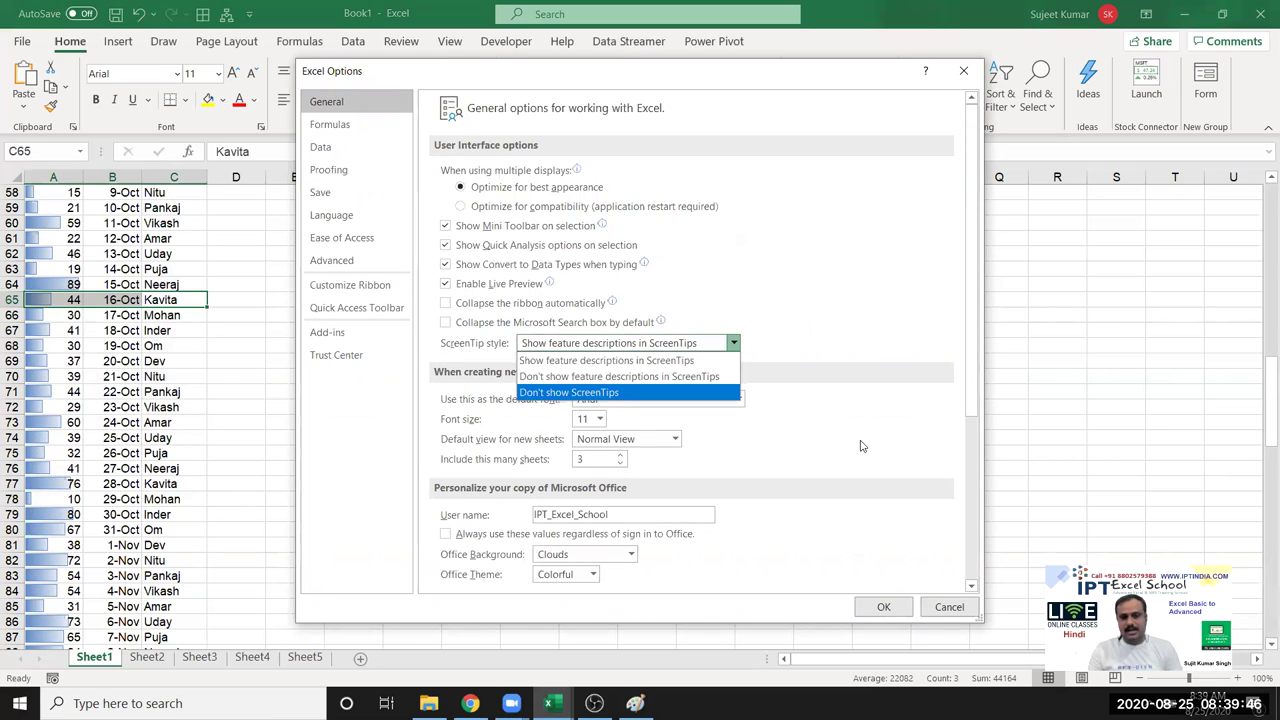
key("Escape")
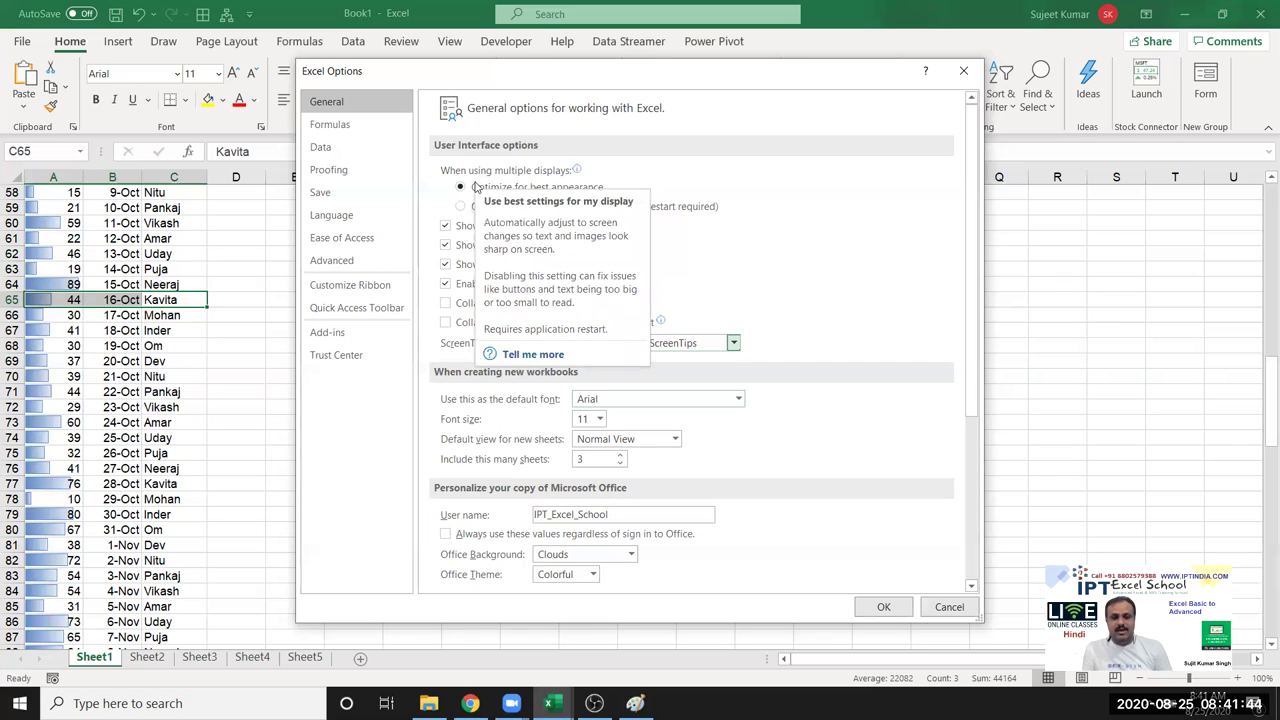
Review the default font list, keeping Arial, then show the Windows desktop
left_click(735, 399)
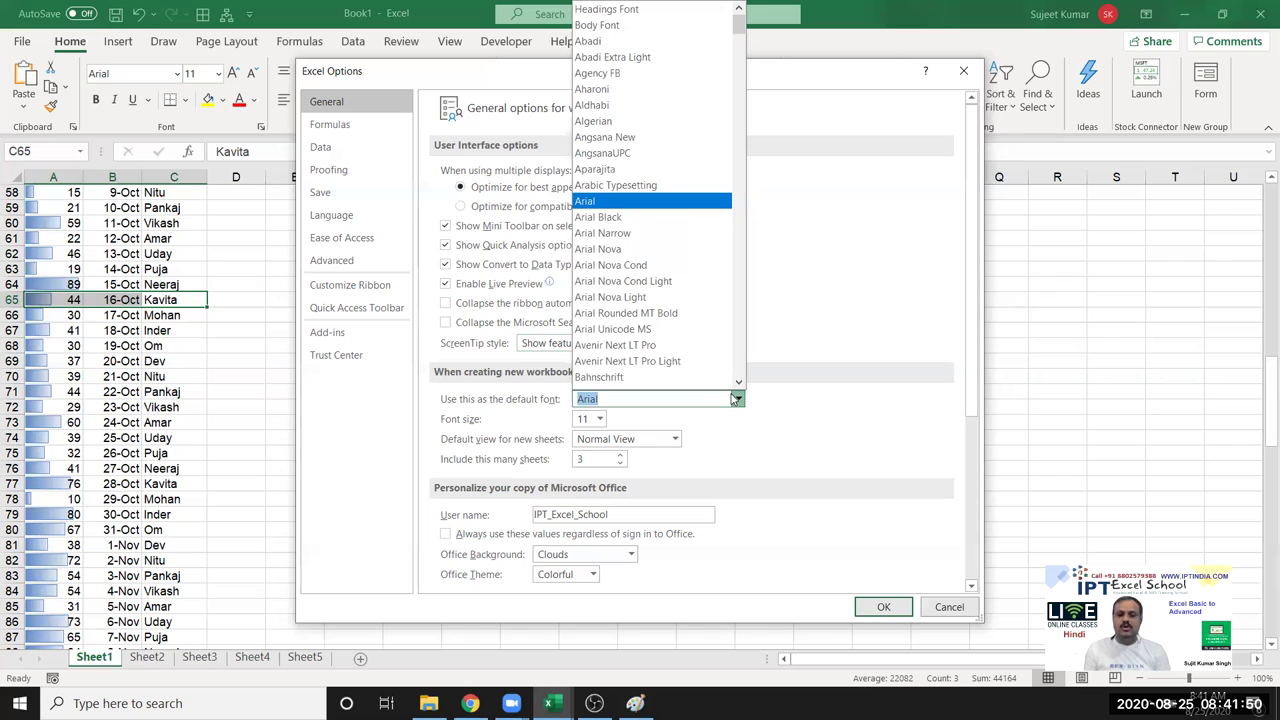
left_click(869, 490)
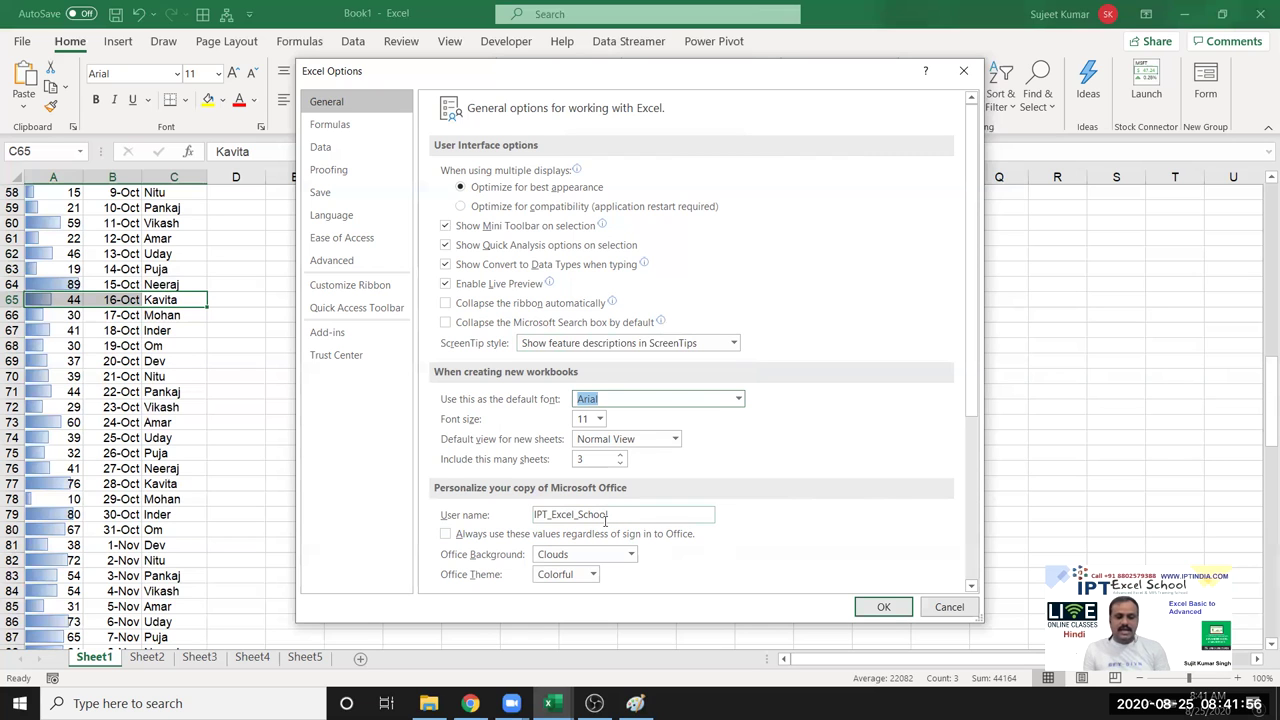
key("super+d")
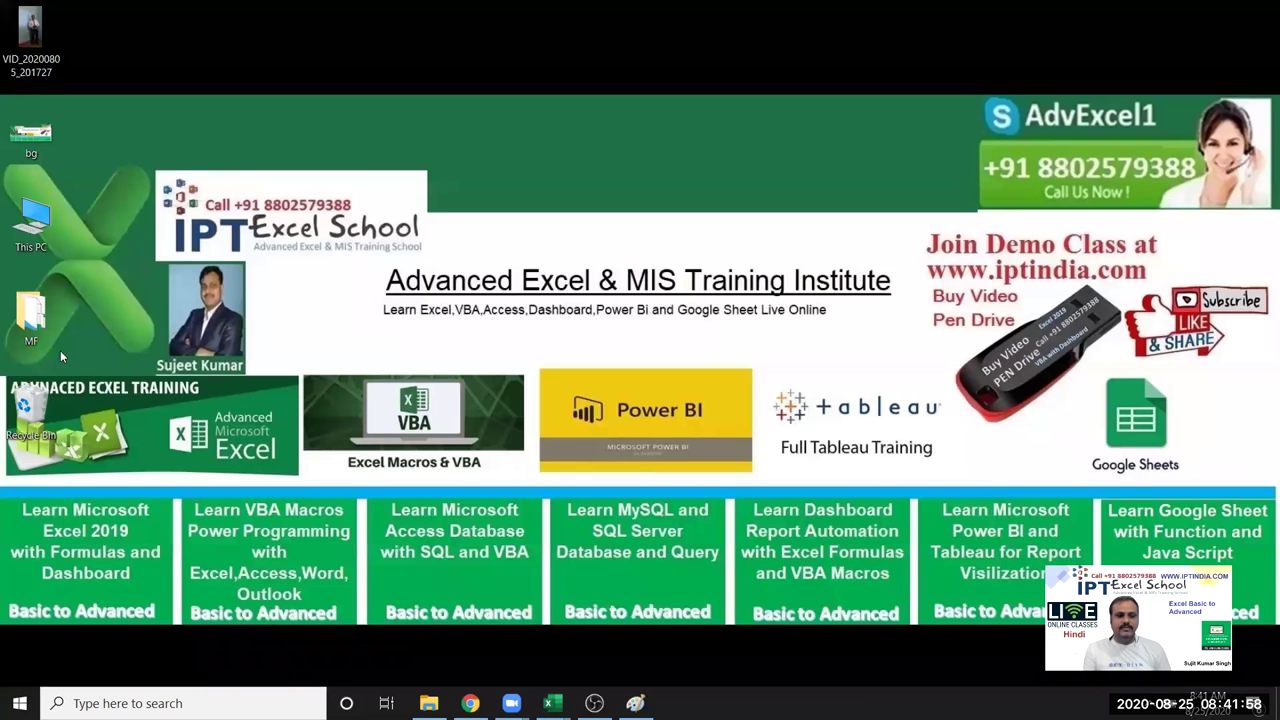
Open the MF folder from the desktop, then close its File Explorer window
double_click(33, 315)
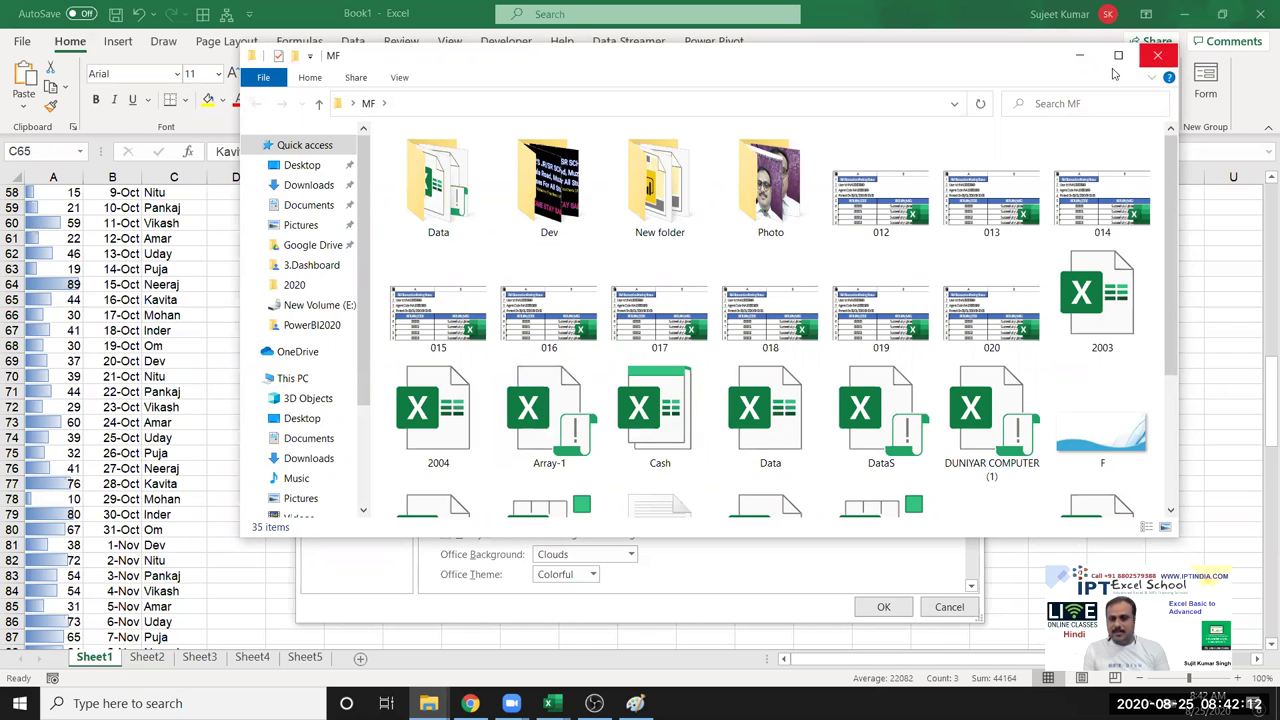
key("alt+F4")
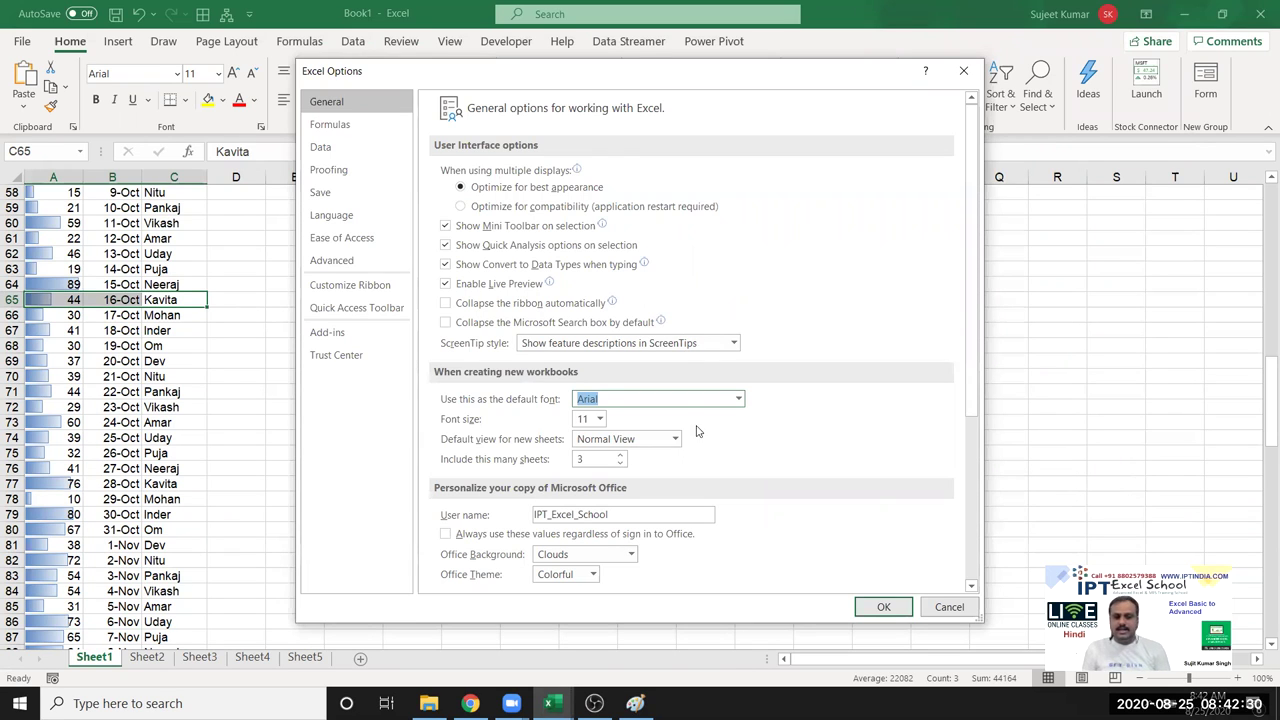
Select the User name text, then change the Office Theme from Colorful to Dark Gray
left_click_drag(629, 513, 459, 508)
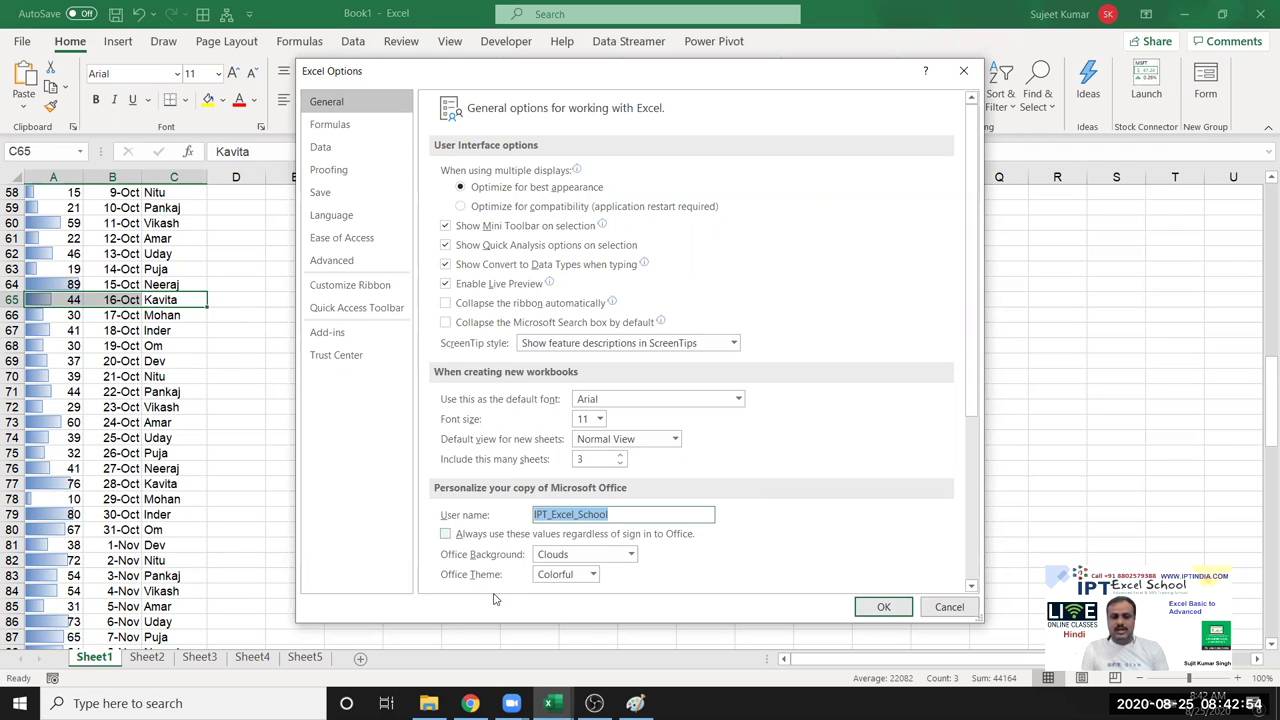
left_click(575, 575)
left_click(886, 607)
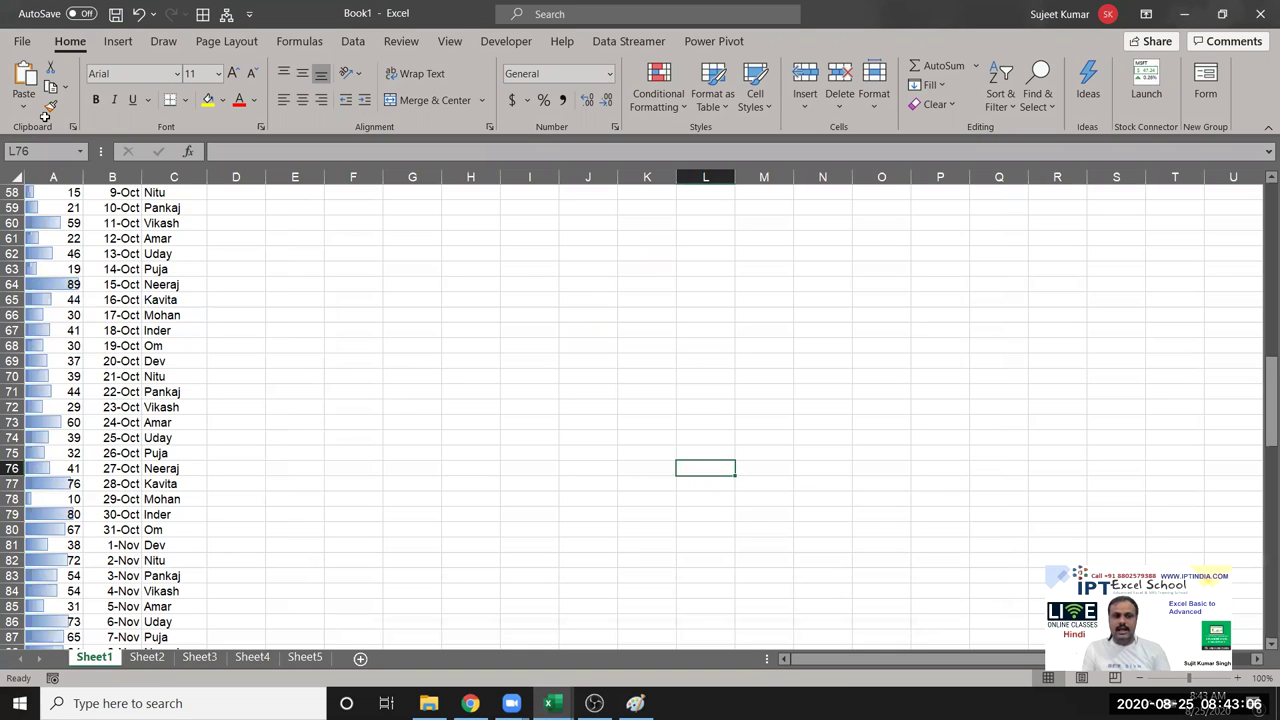
Set the Office Theme back to Colorful in Excel Options and apply it with OK
left_click(20, 41)
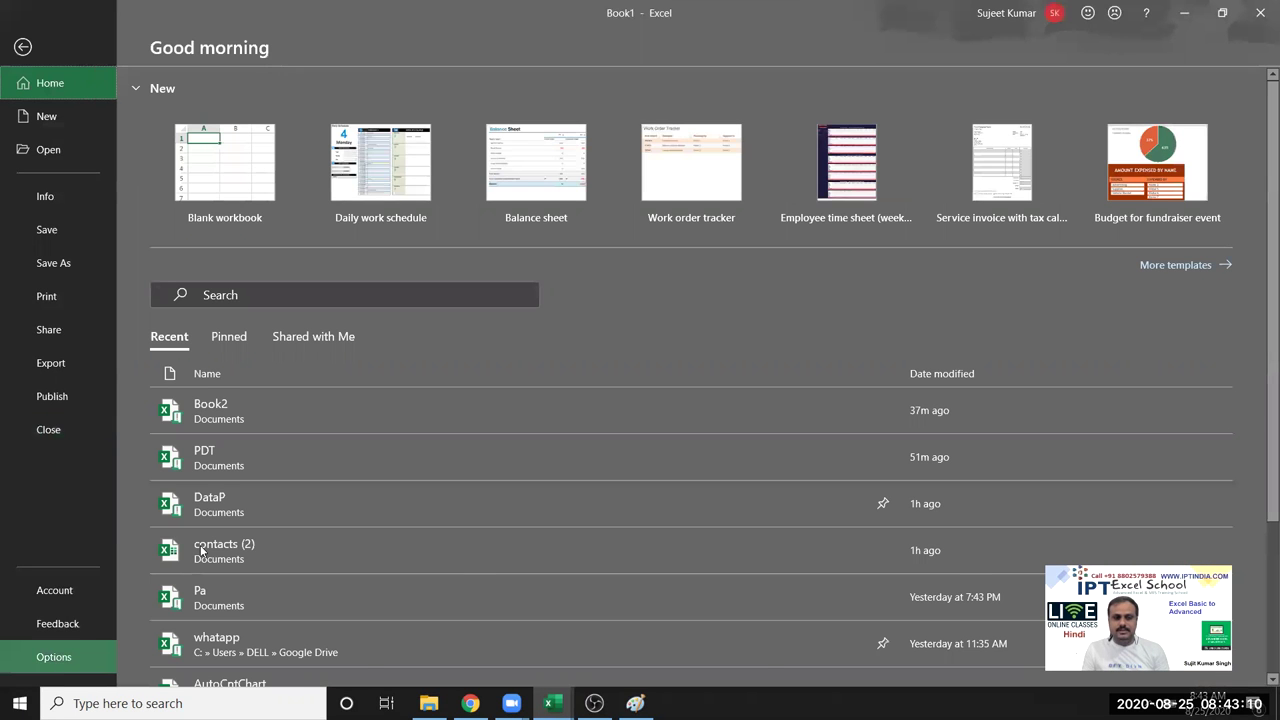
left_click(53, 658)
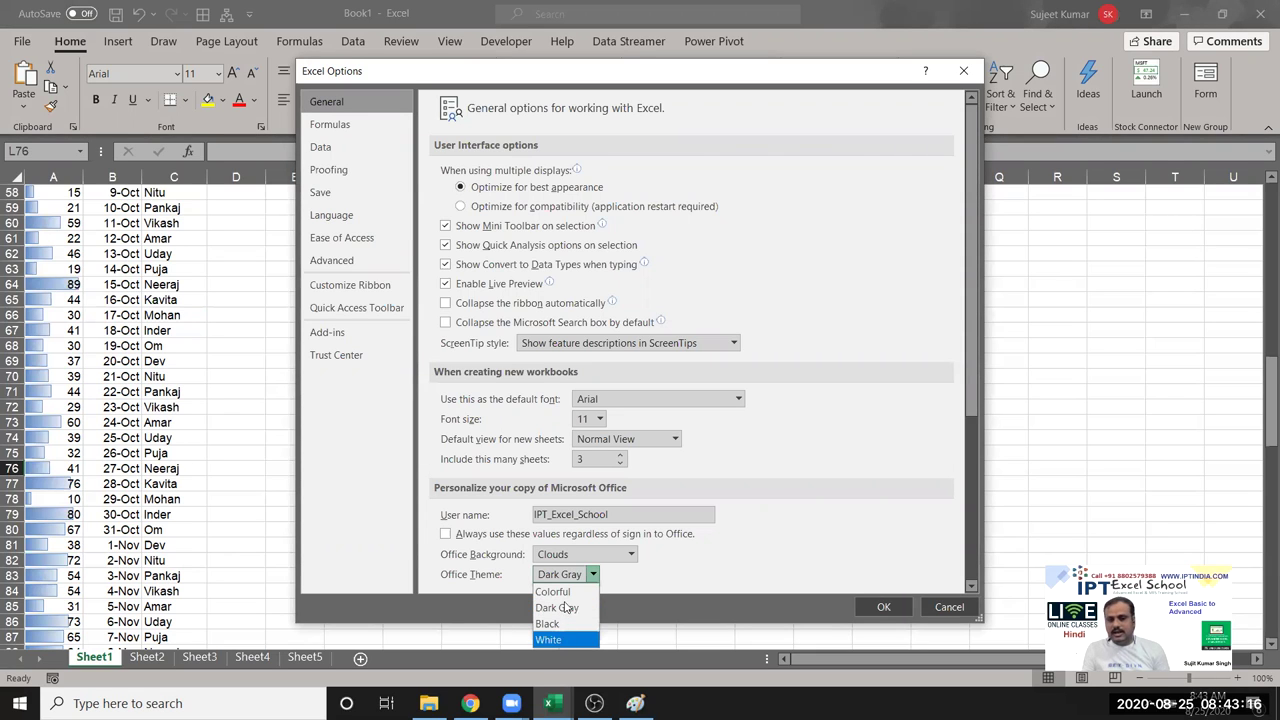
left_click(556, 592)
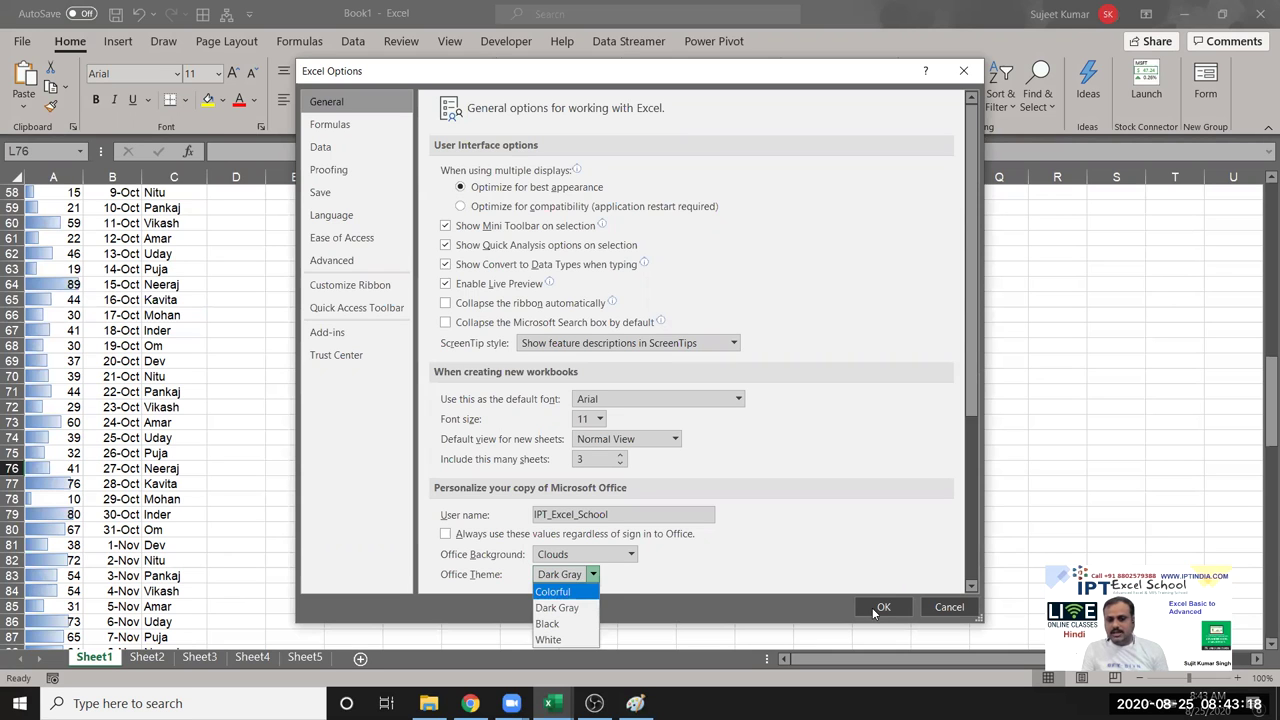
left_click(879, 607)
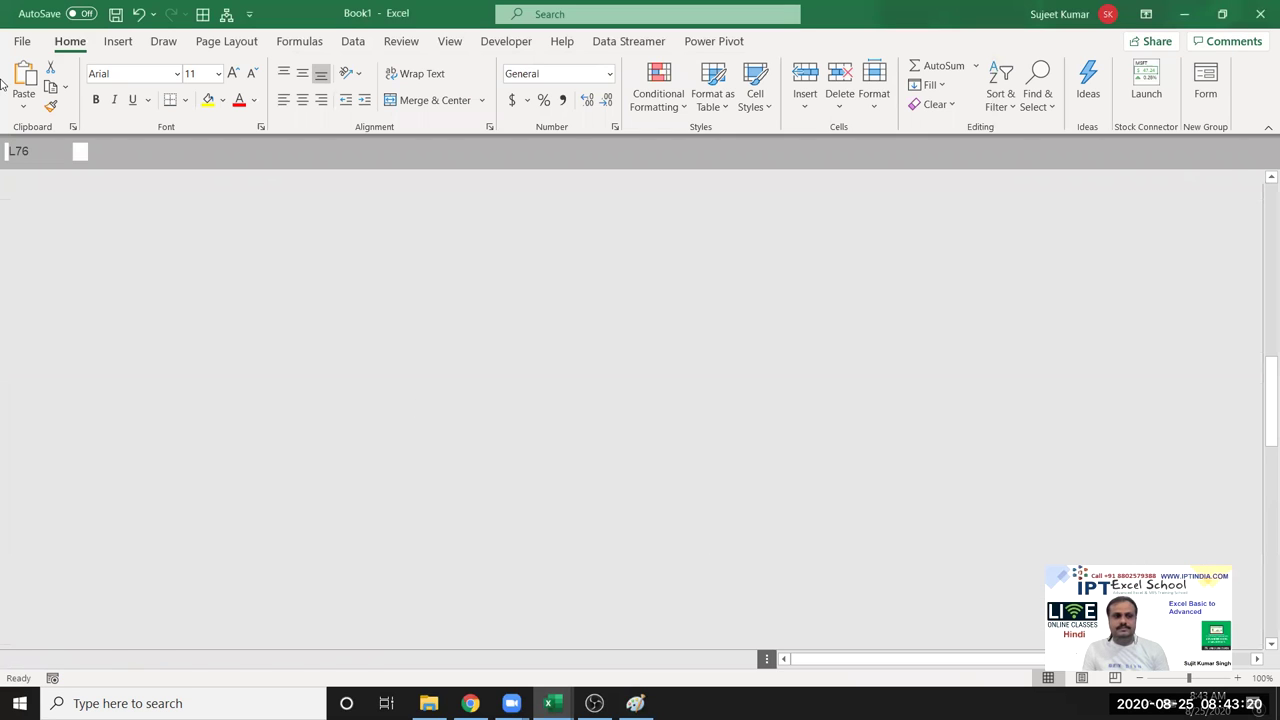
left_click(14, 42)
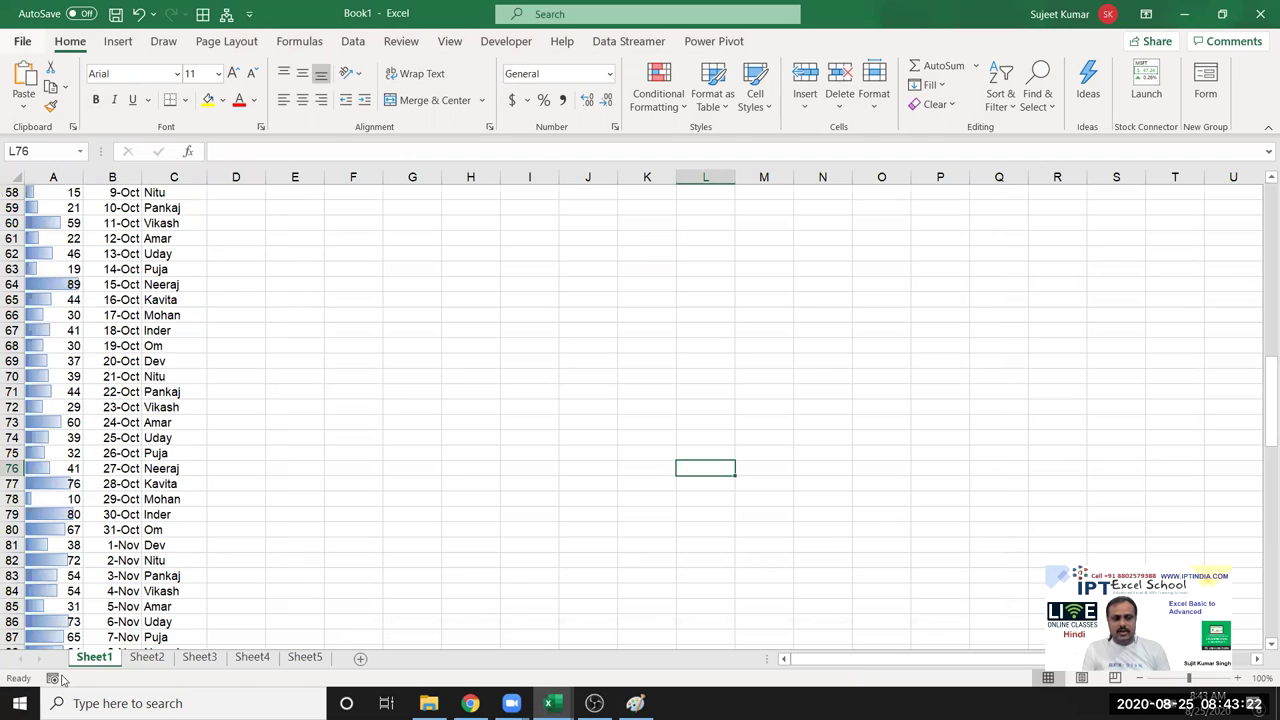
Turn on R1C1 reference style in the Formulas options so columns show numbers
left_click(53, 657)
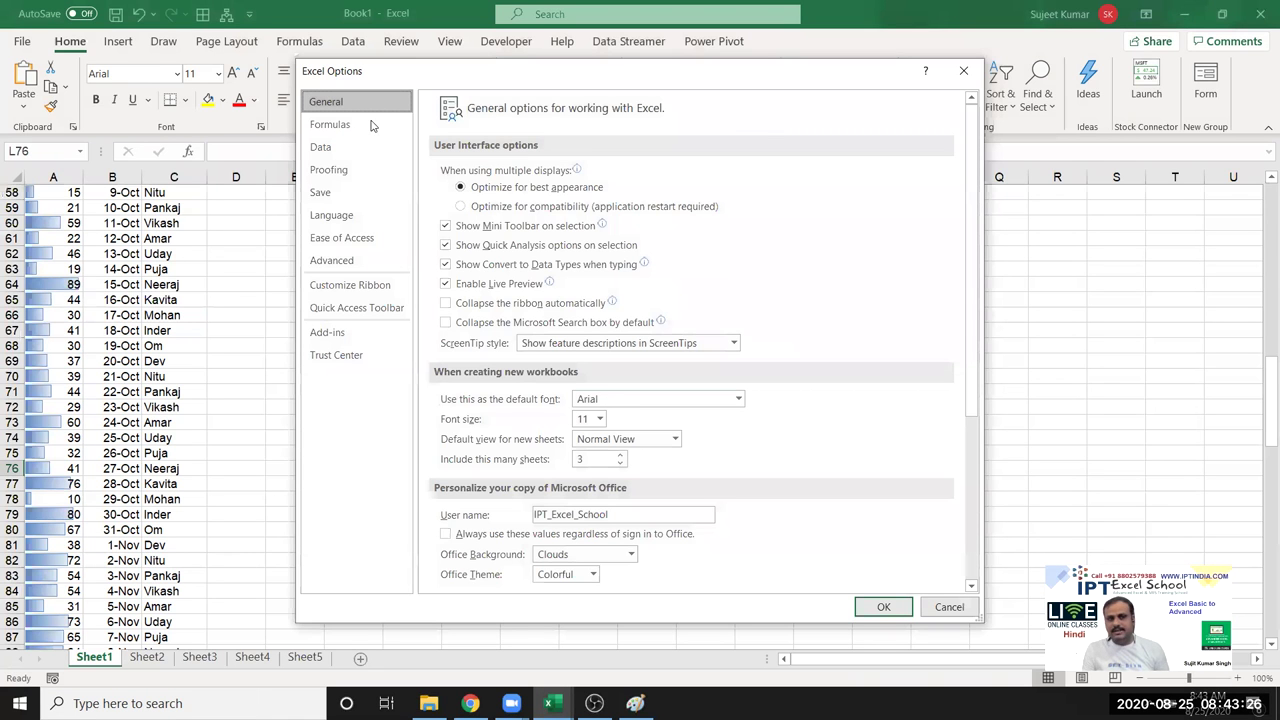
left_click(366, 127)
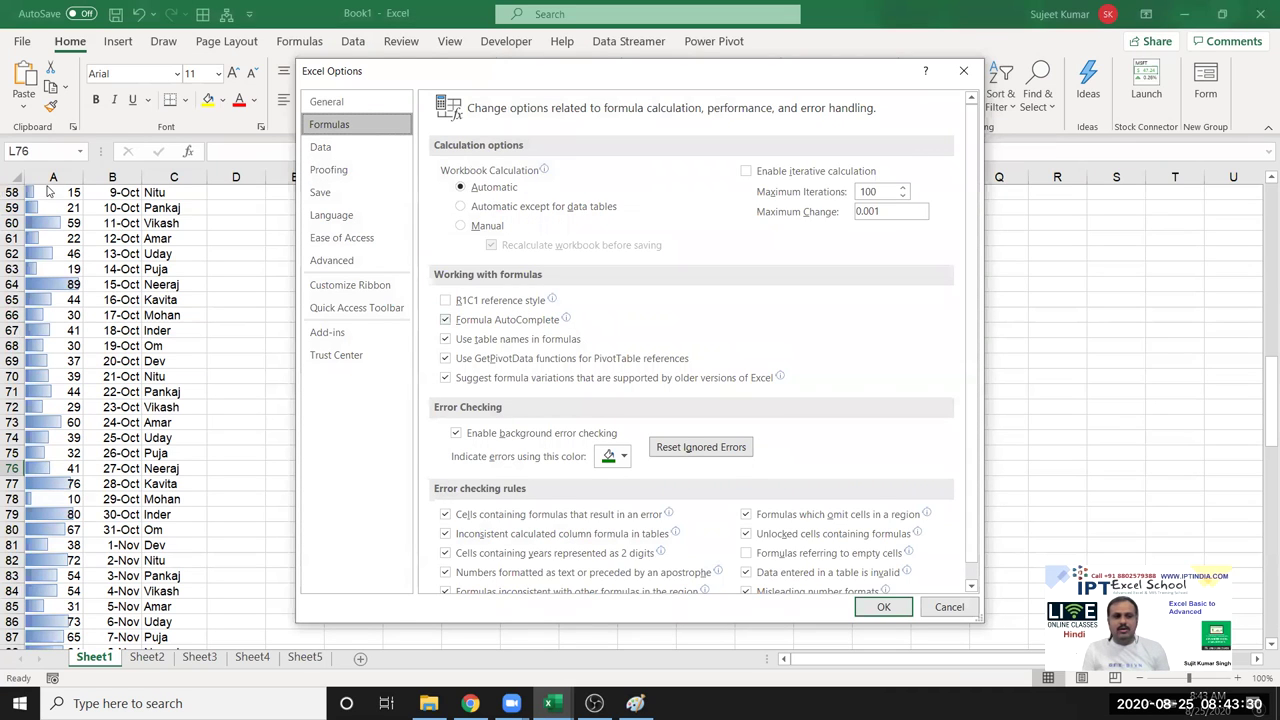
left_click(500, 302)
left_click(886, 613)
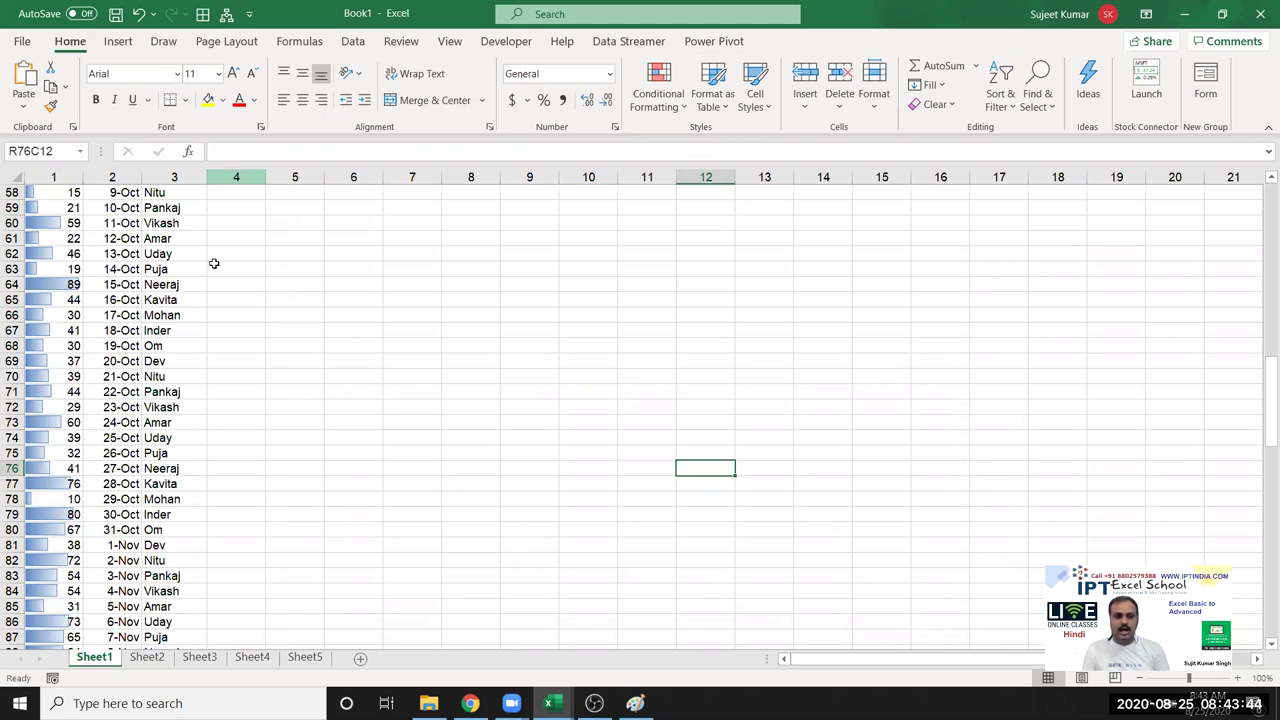
Select the 11-Sep date, the Date and Name headers and row 8 to see R1C1 addresses
scroll(214, 264, "up", 2)
scroll(140, 268, "up", 9)
left_click(140, 268)
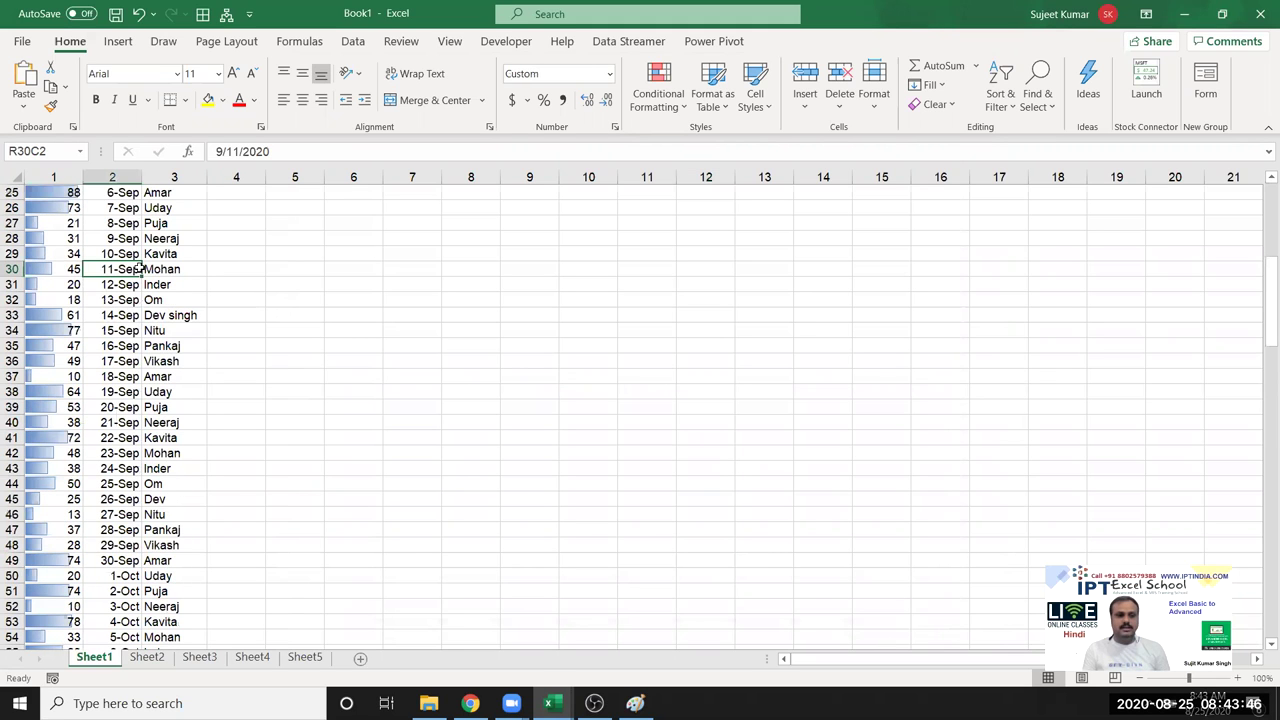
scroll(140, 268, "up", 3)
key("Left")
key("Up")
key("Up")
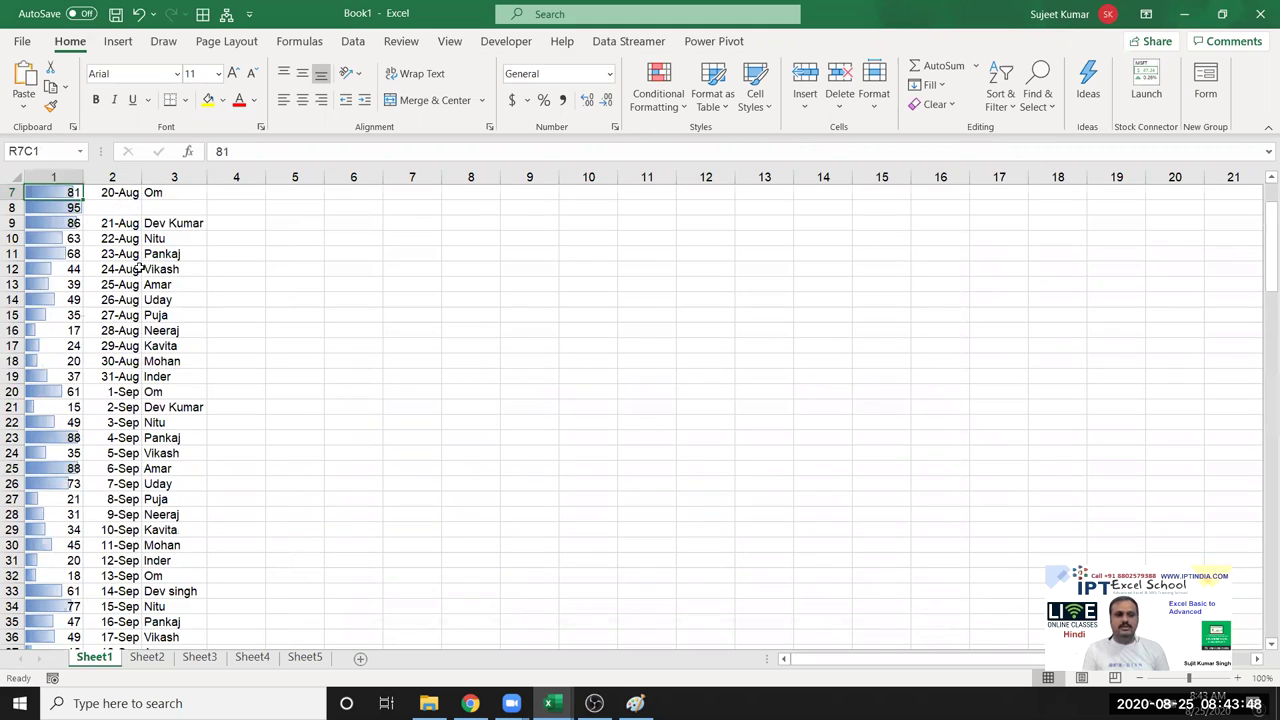
key("ctrl+Home")
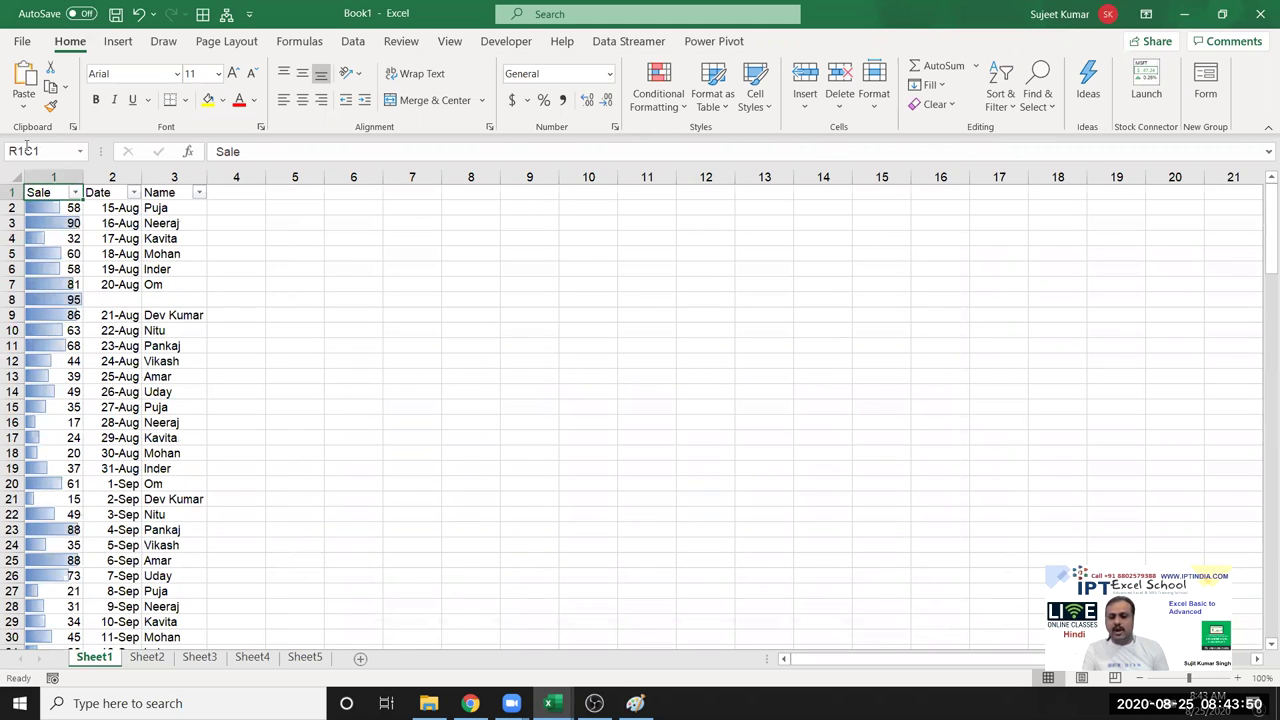
left_click(110, 192)
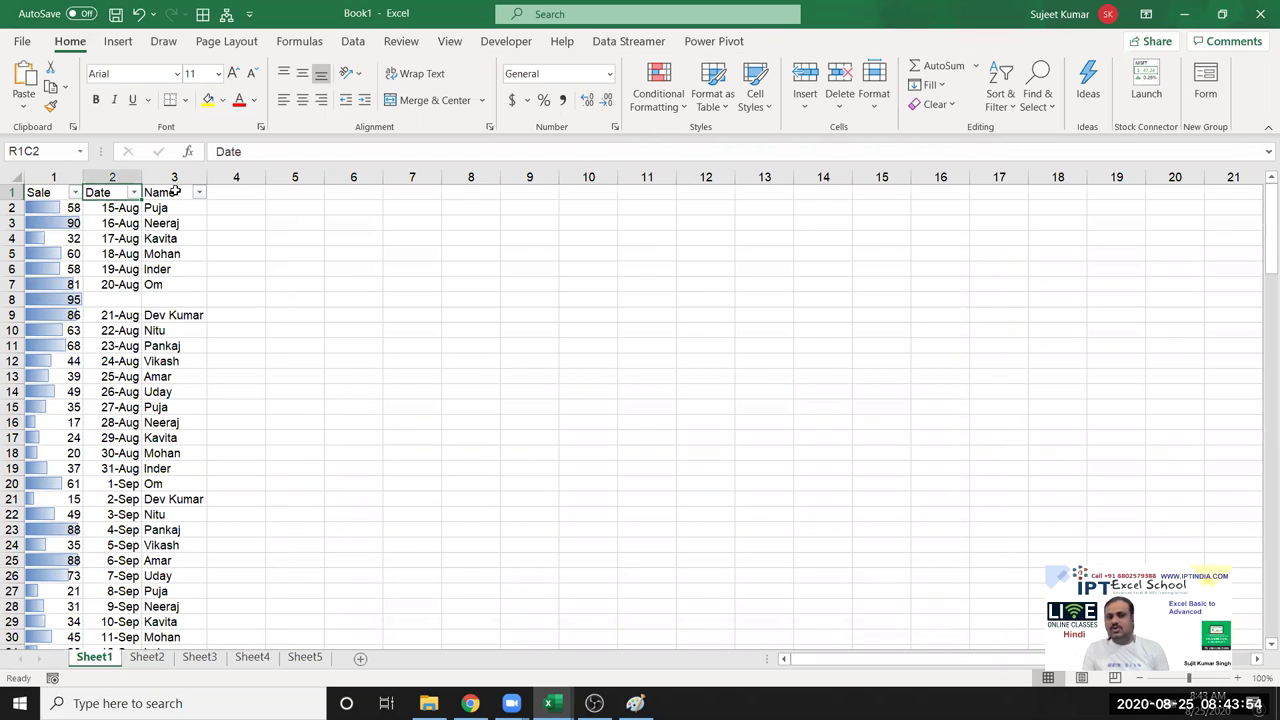
left_click(176, 192)
left_click(189, 297)
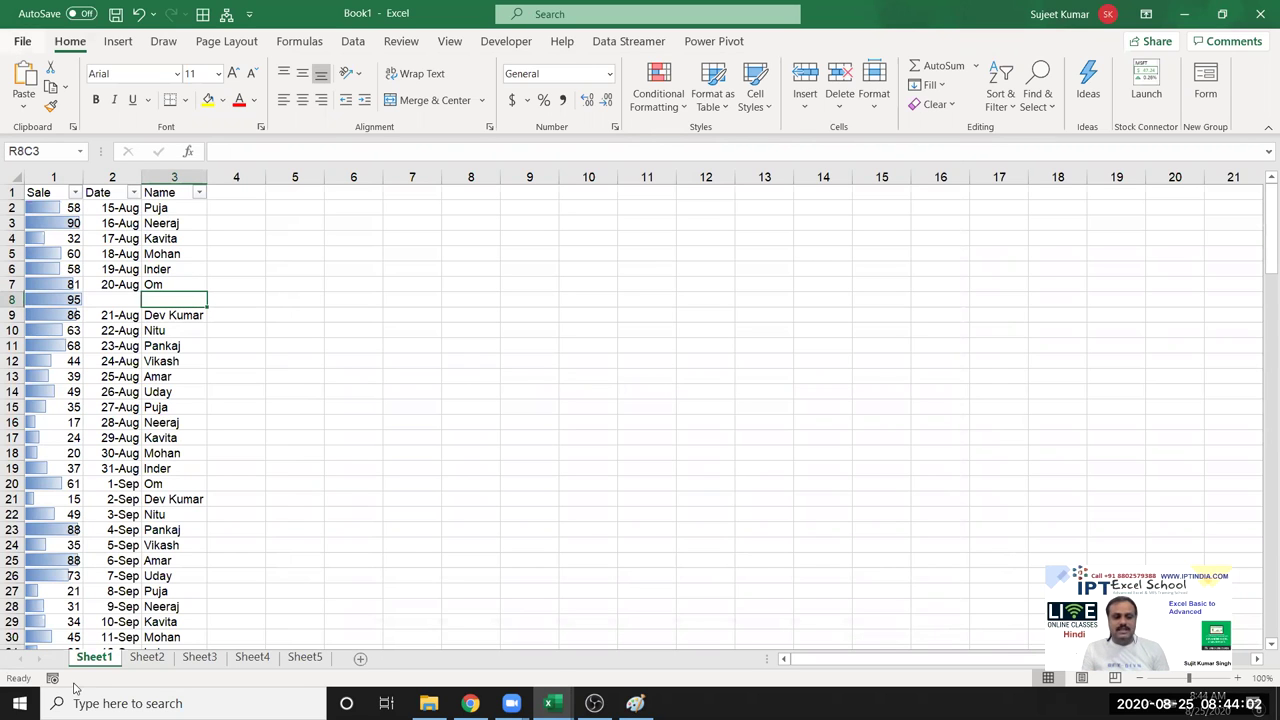
Turn off R1C1 reference style in the Formulas options, returning to lettered columns
left_click(20, 41)
key("alt+t")
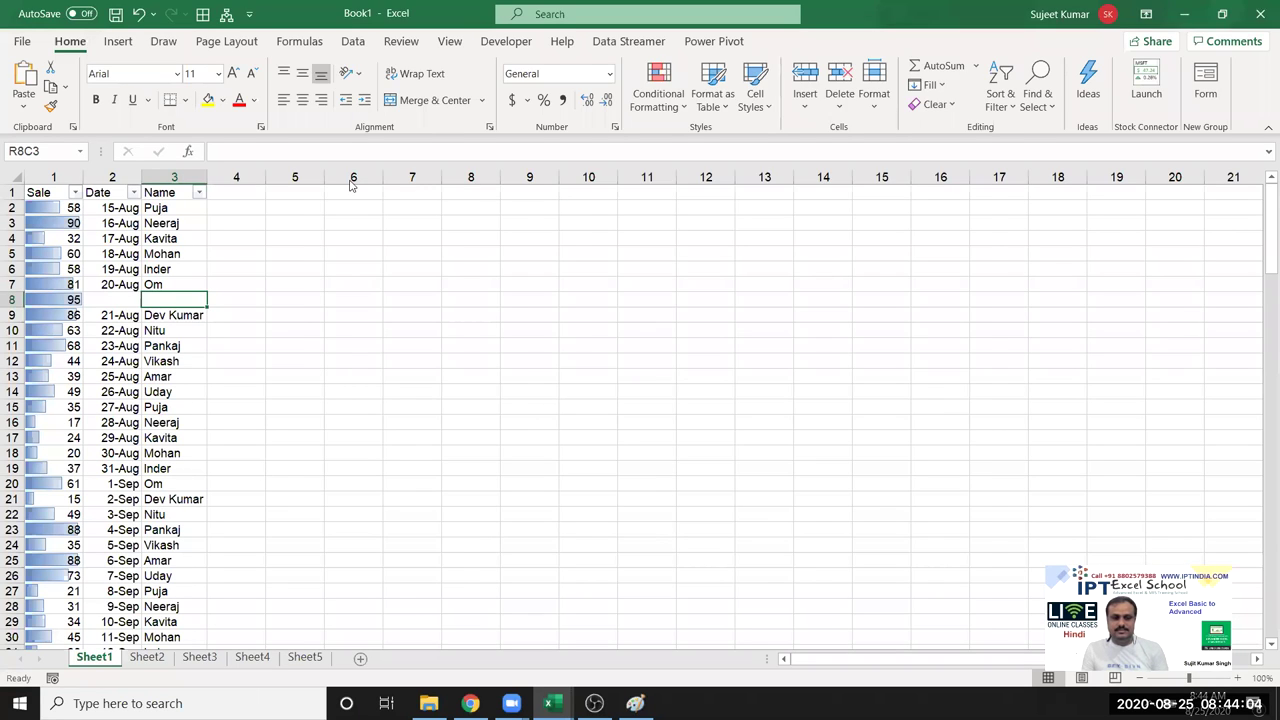
left_click(340, 127)
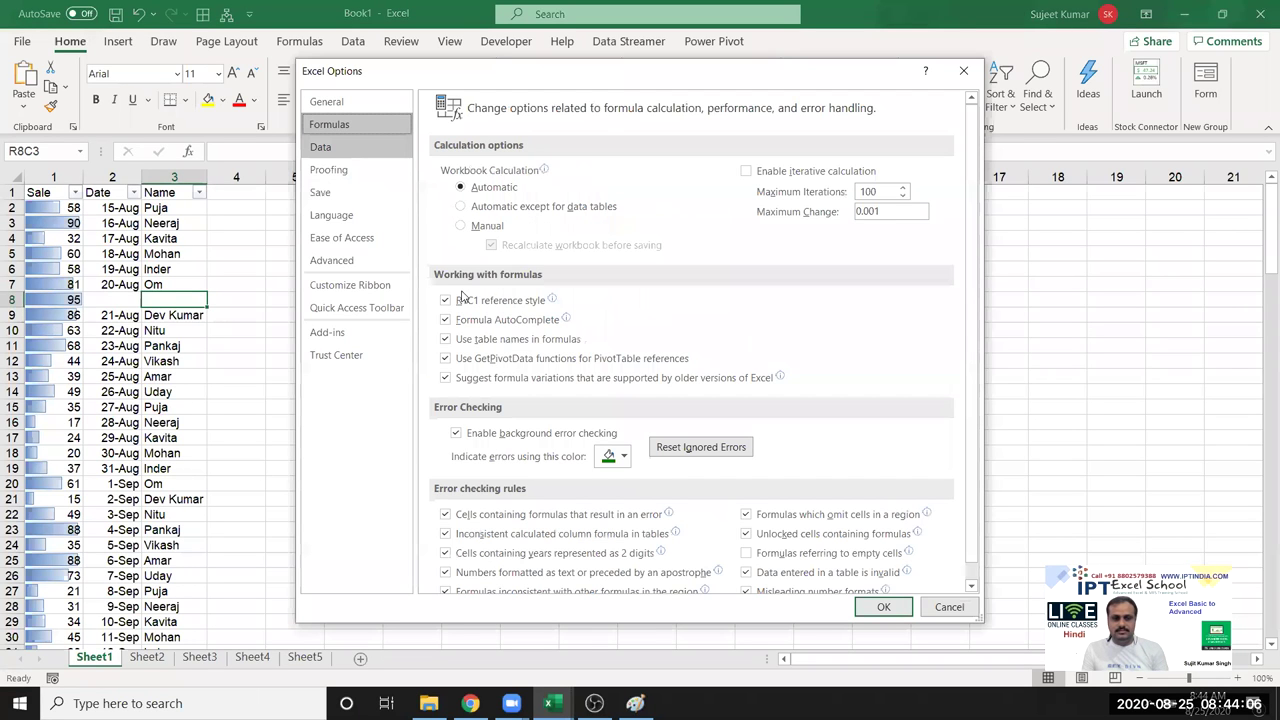
key("alt+r")
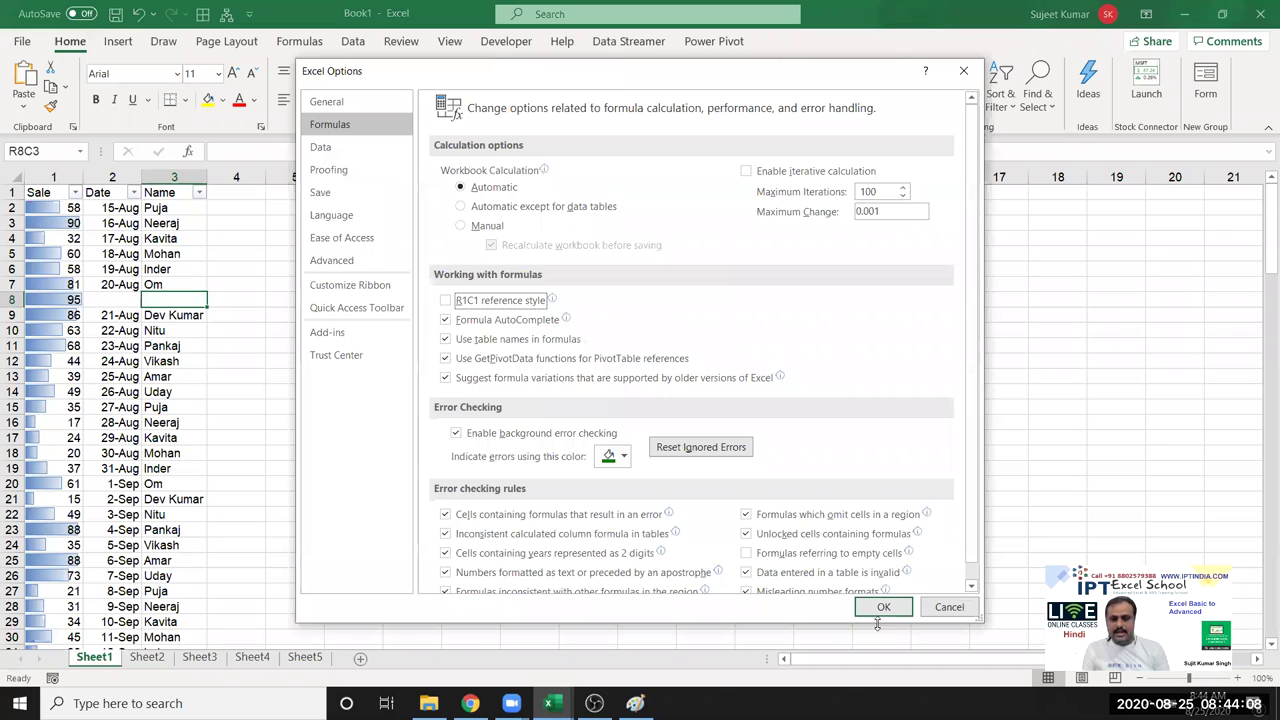
left_click(880, 607)
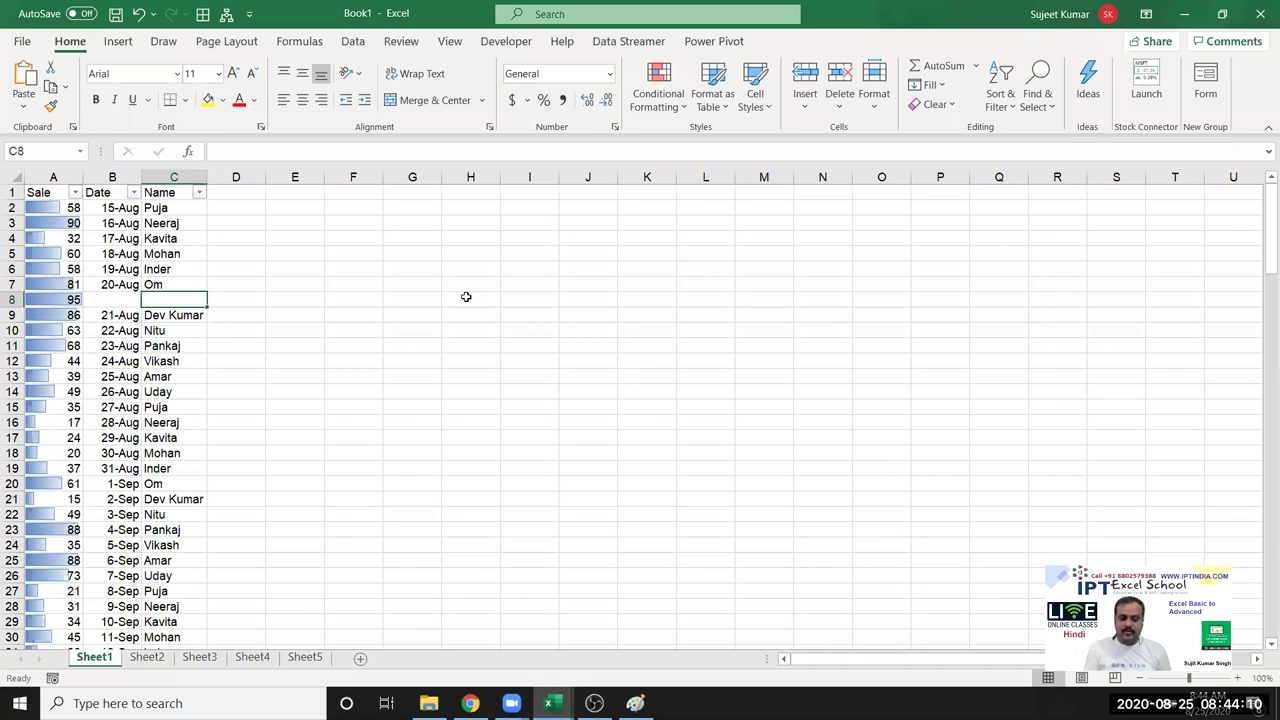
left_click(466, 297)
Enter '016225 in H8 and '0010154 in L9 so their leading zeros are kept
type("'016225")
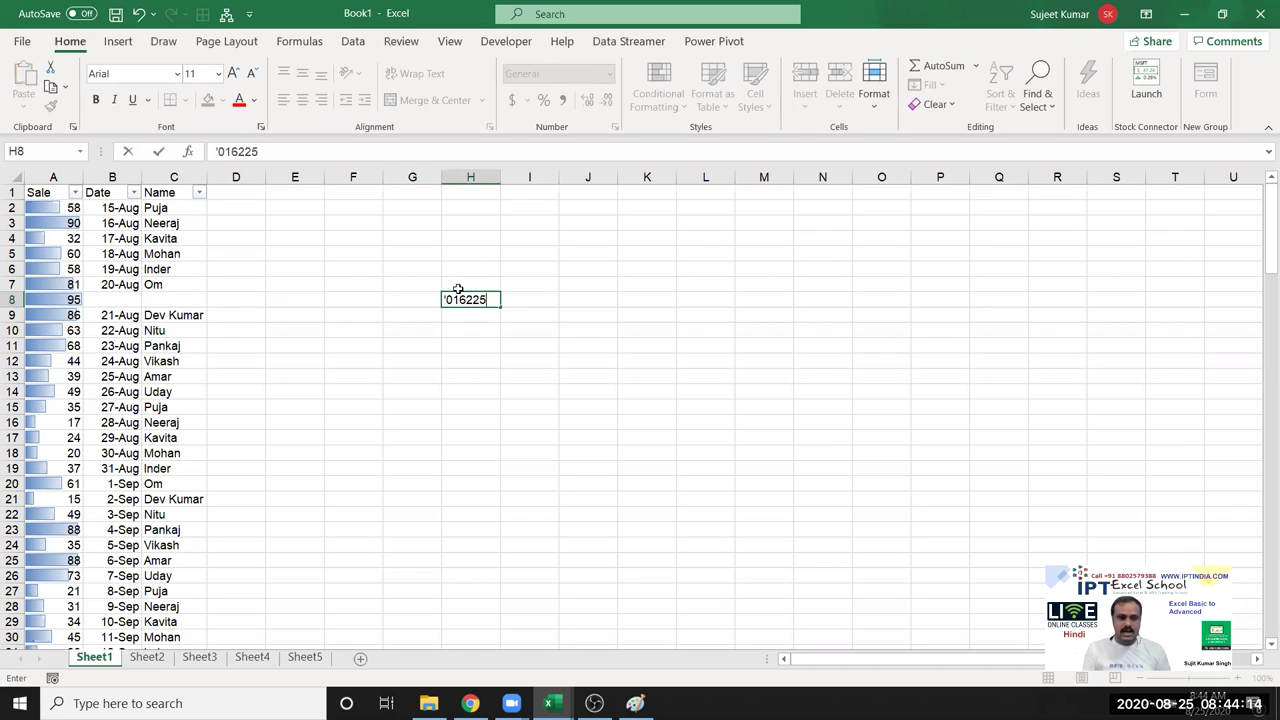
key("Return")
left_click(471, 301)
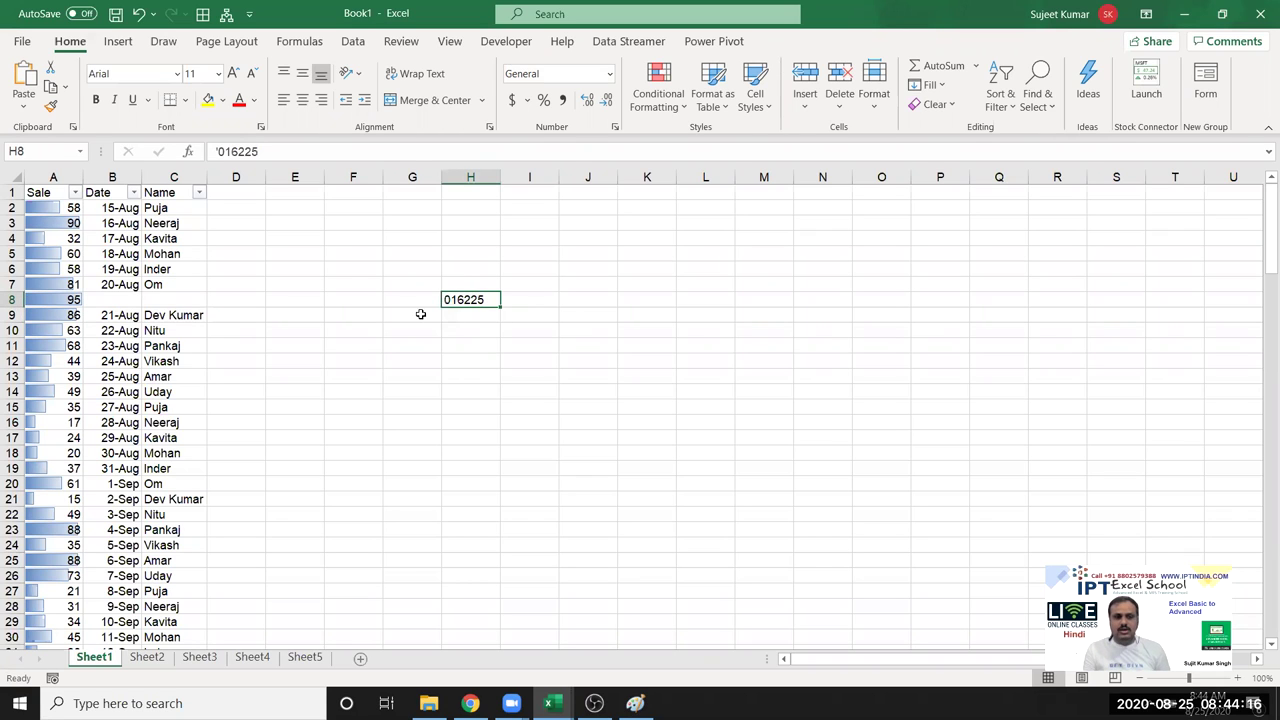
left_click(543, 335)
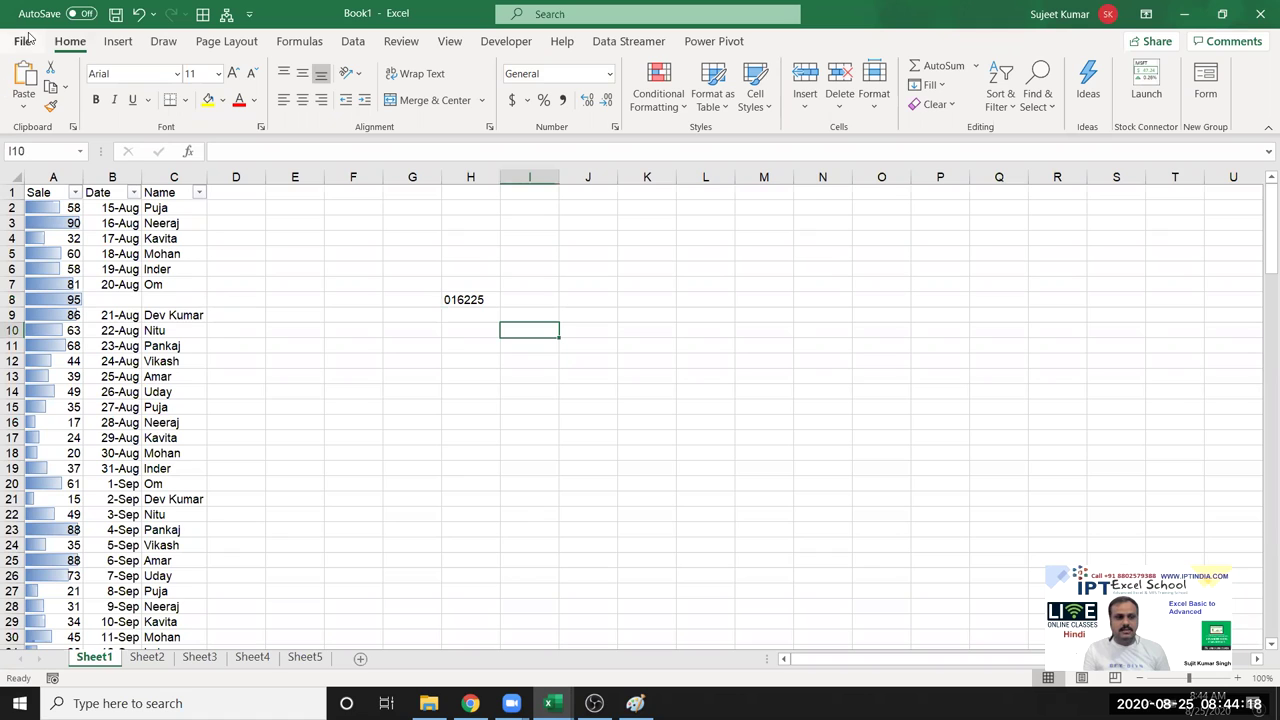
left_click(719, 322)
type("'0010154")
key("Return")
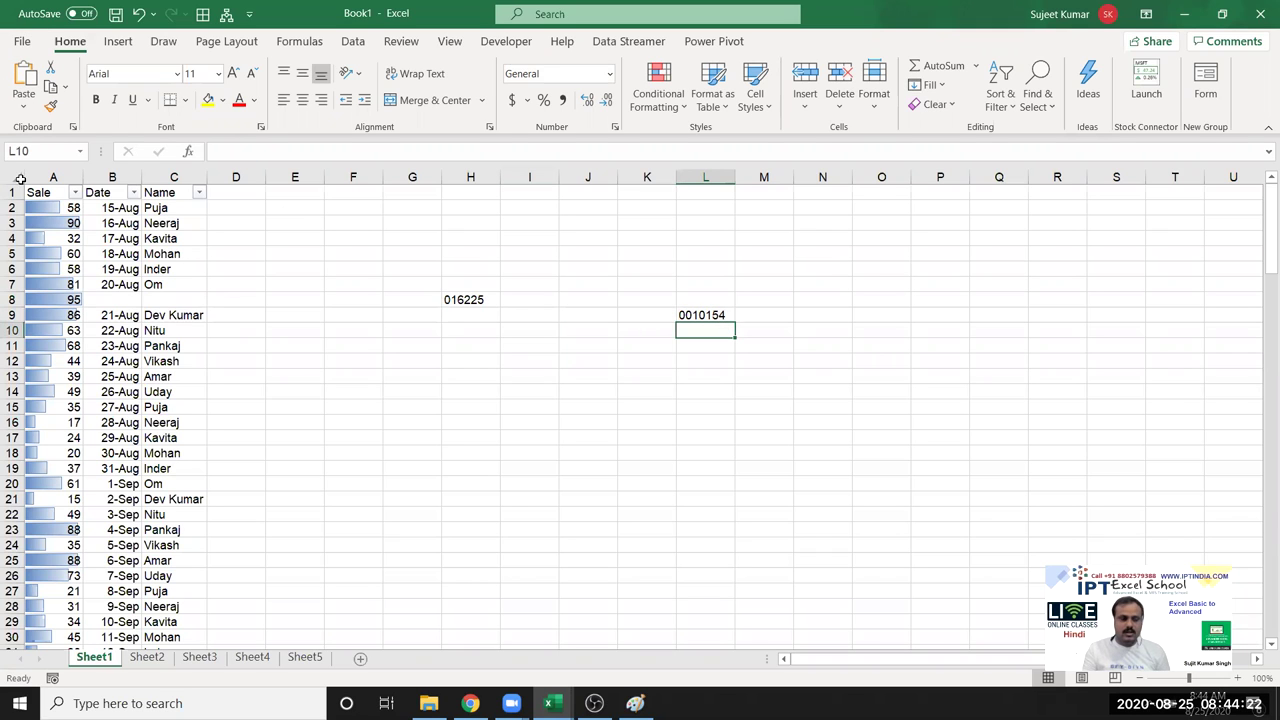
left_click(22, 45)
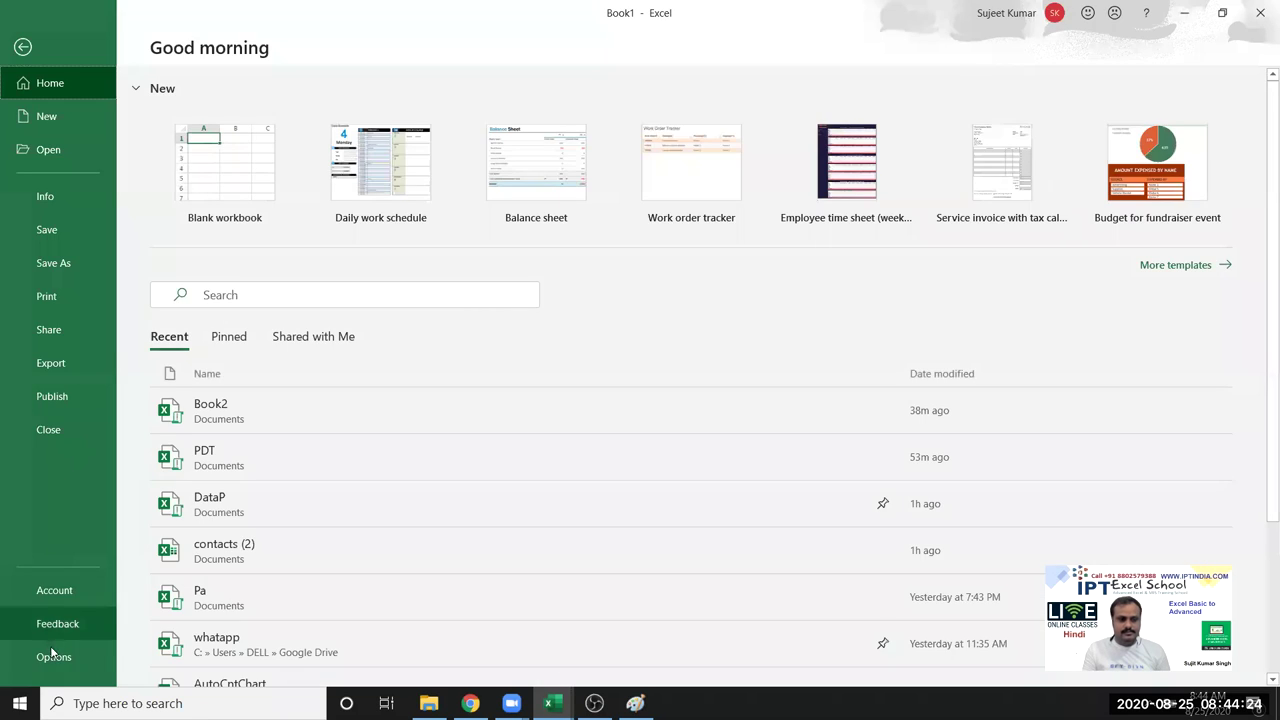
View the Formulas options page, close it unchanged, then check H8's stored value
left_click(54, 652)
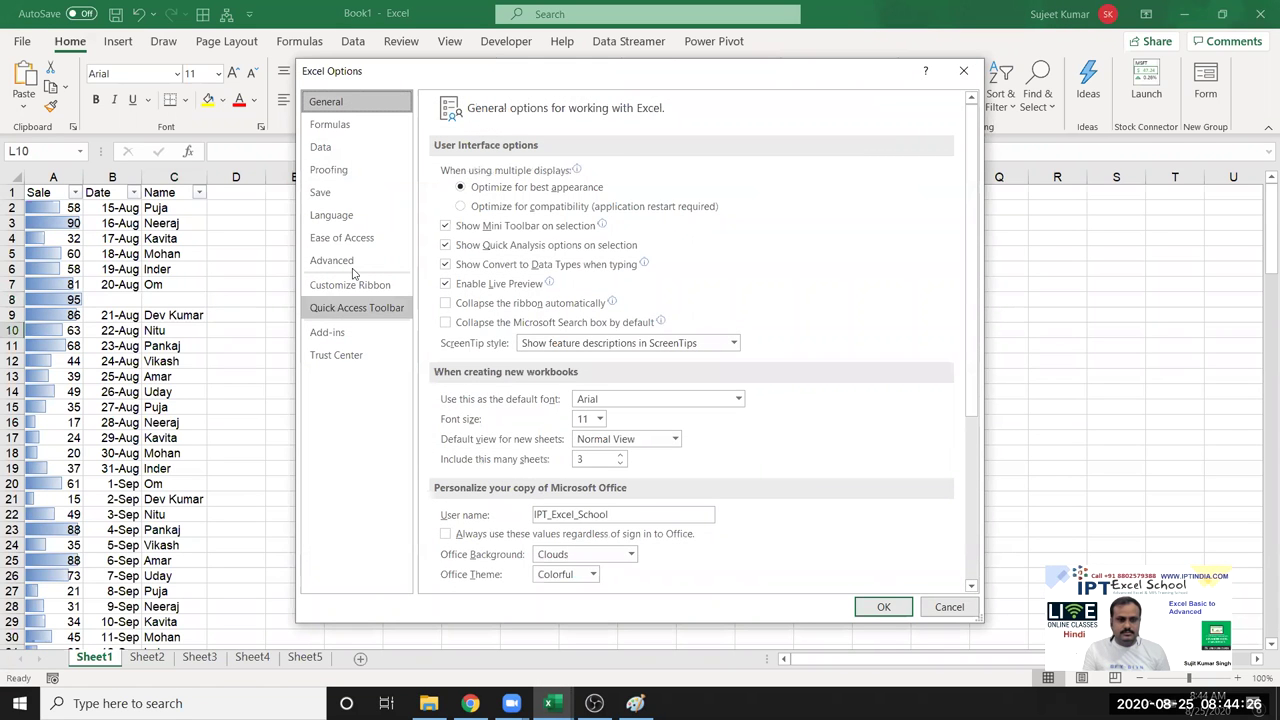
left_click(329, 124)
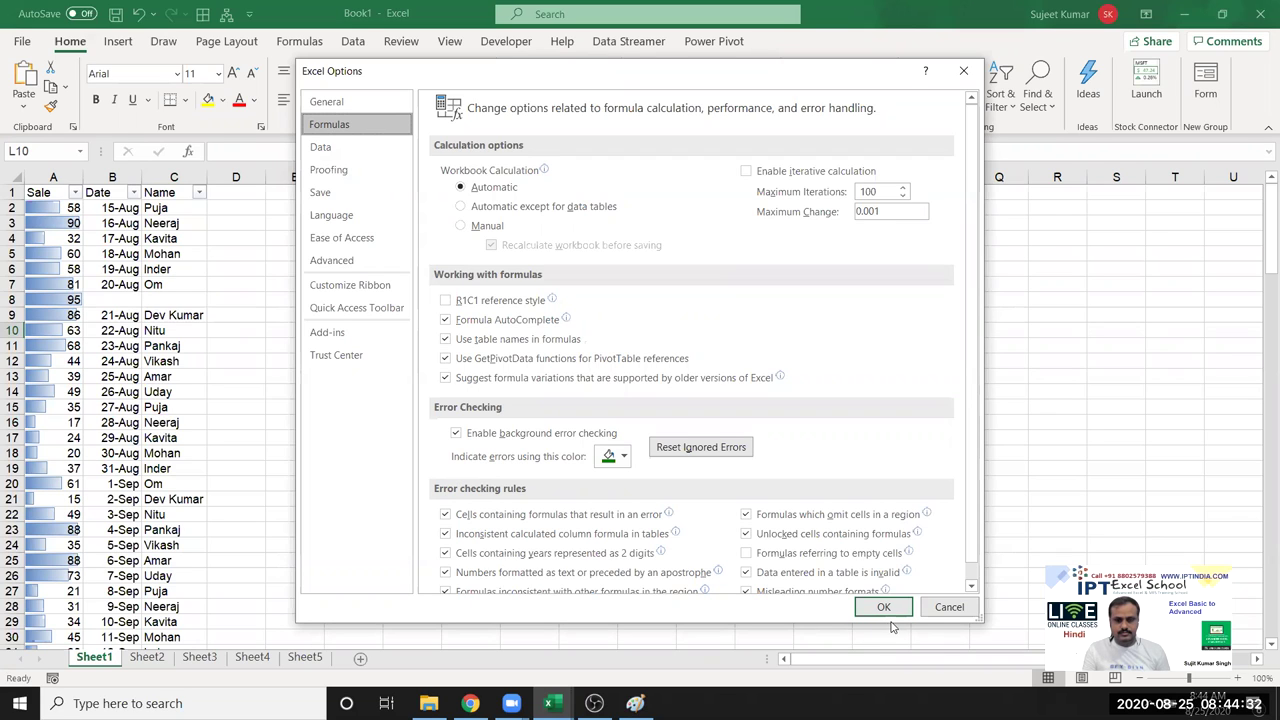
left_click(886, 607)
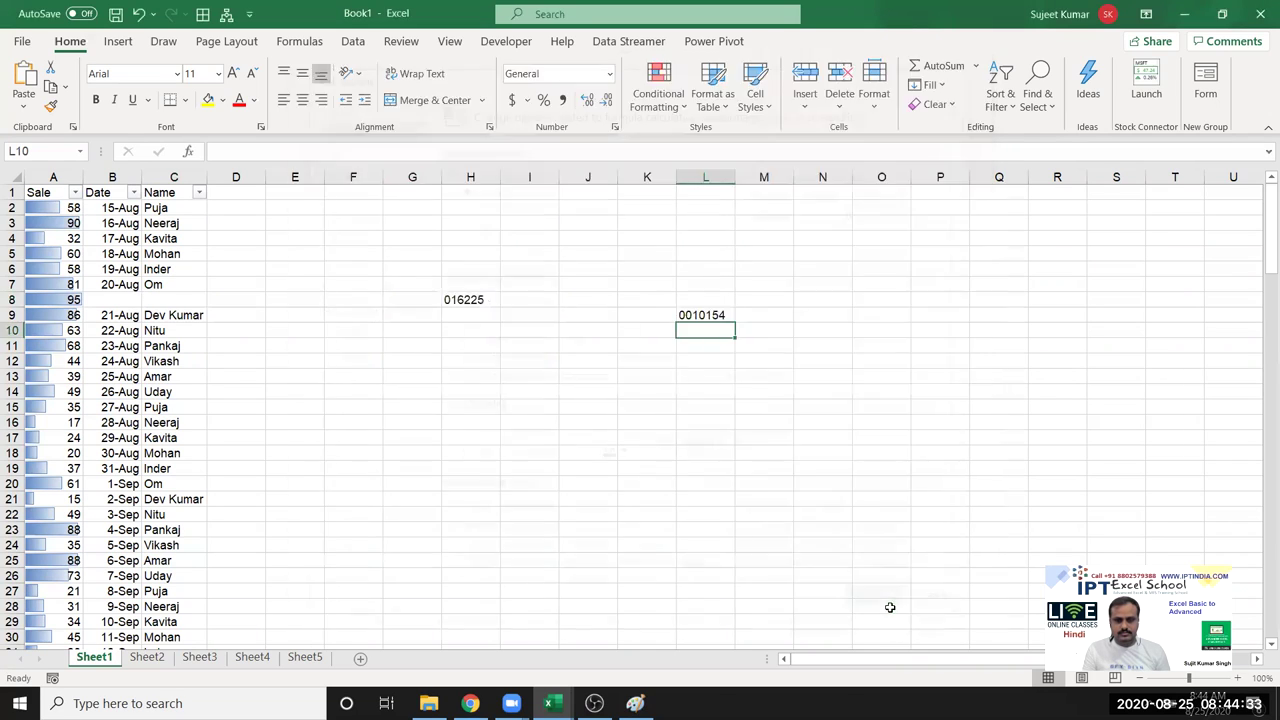
left_click(418, 326)
left_click(450, 295)
Switch from the current sheet to the blank Book4 workbook through Task View
left_click(410, 298)
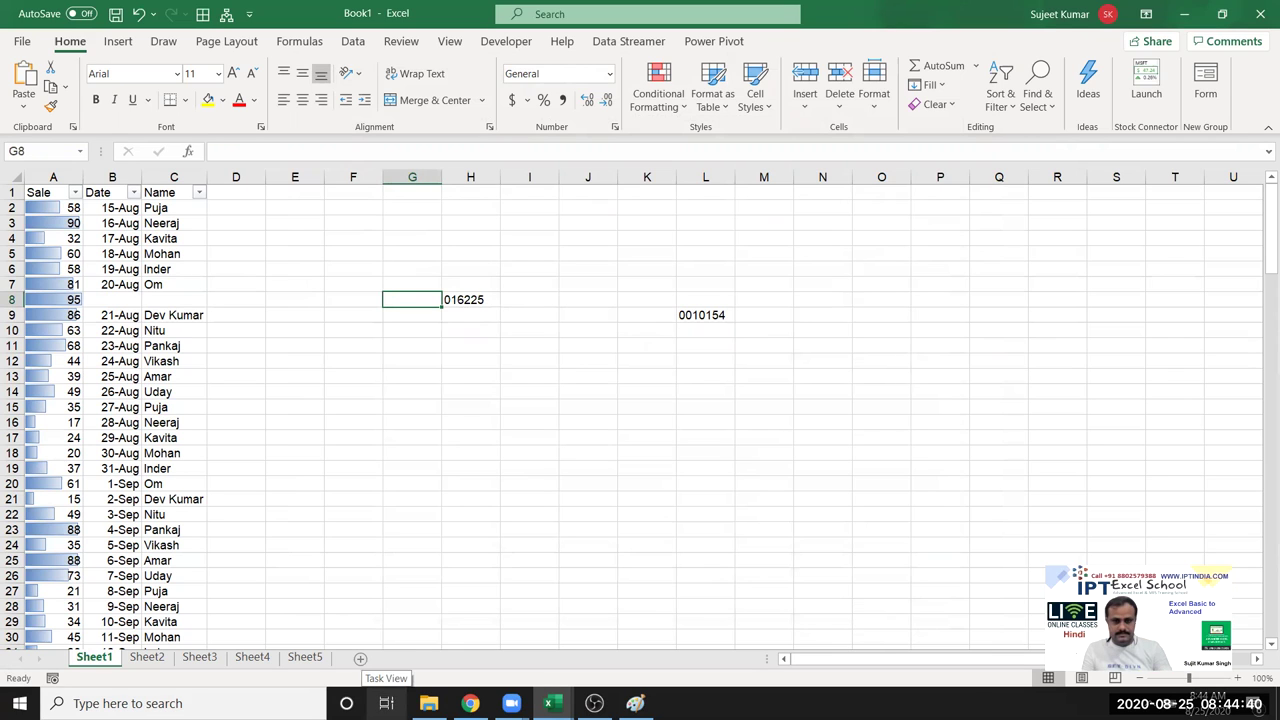
left_click(386, 703)
left_click(466, 444)
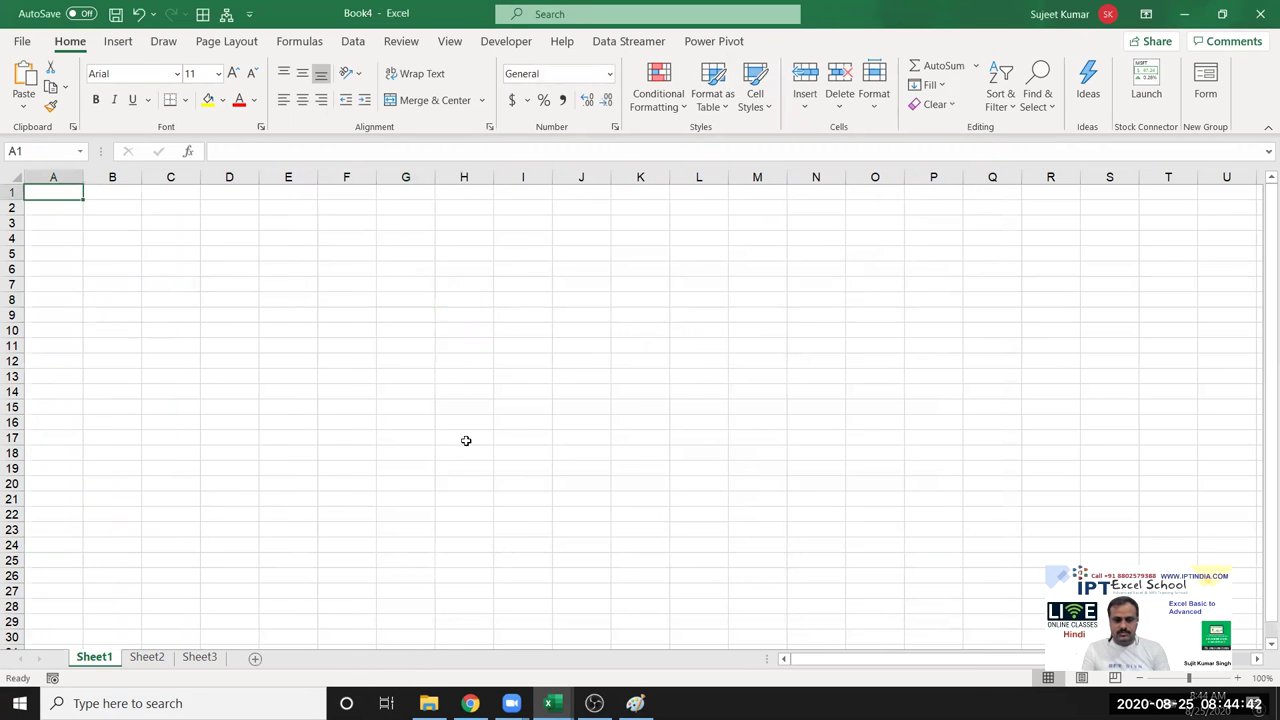
Enter 0002156 as text in G10, check the cell's contents, then show the Formulas commands
left_click(381, 331)
type("5002156")
key("Return")
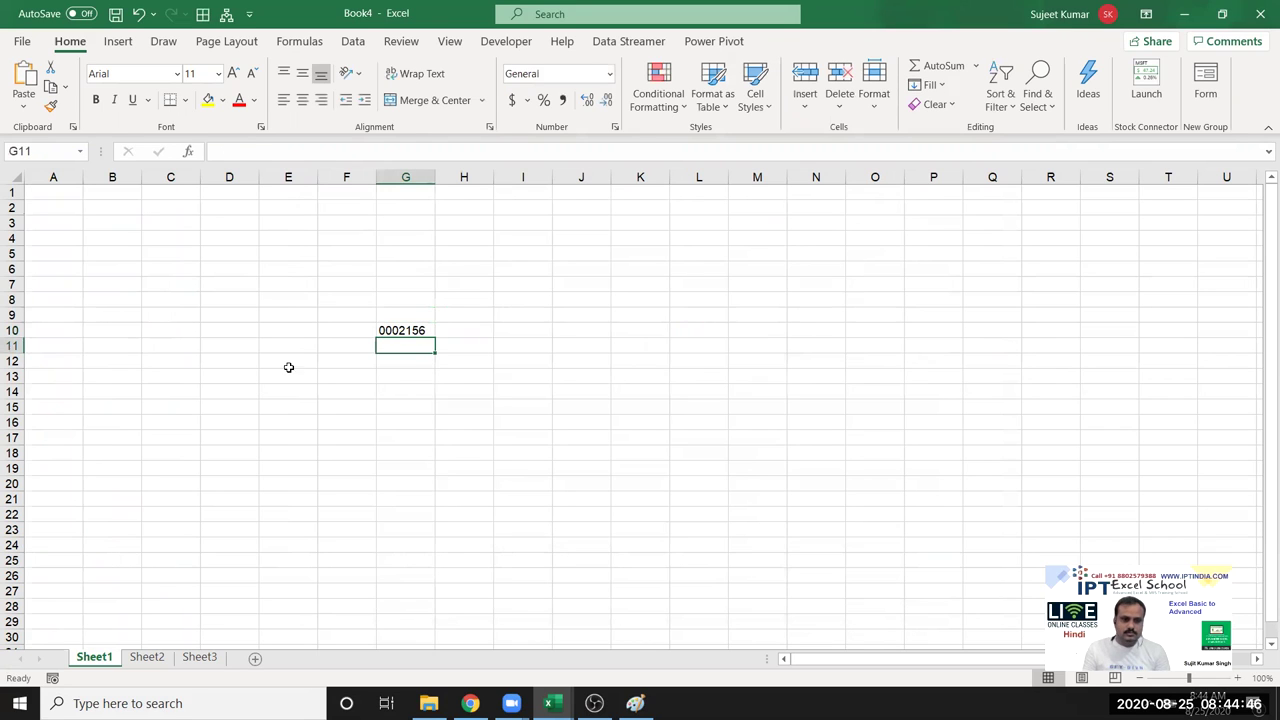
left_click(358, 330)
left_click(384, 330)
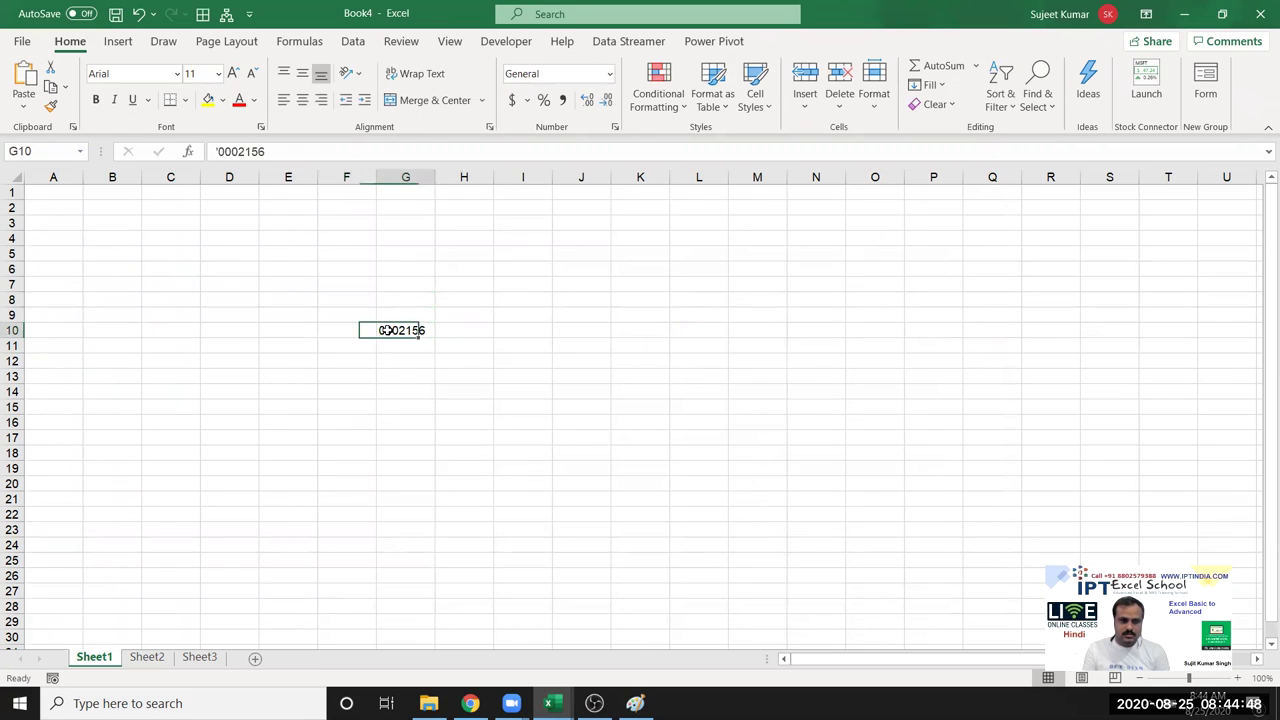
double_click(384, 330)
key("Escape")
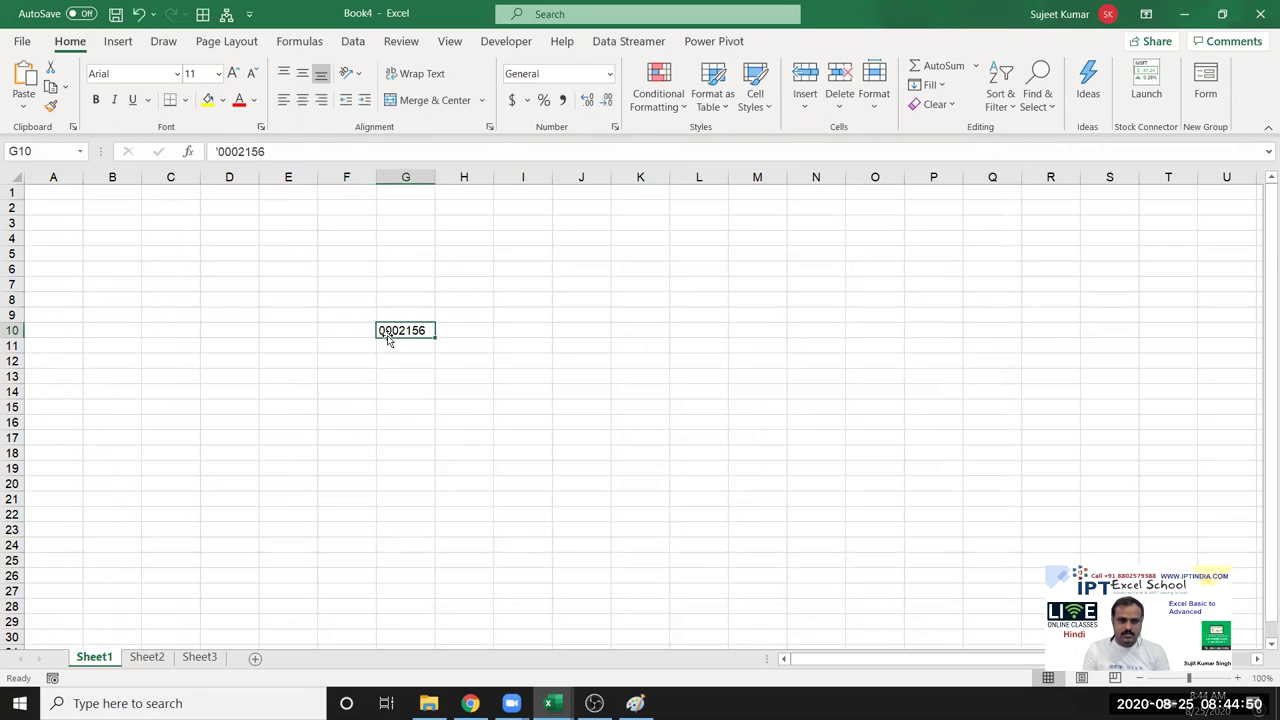
left_click(299, 44)
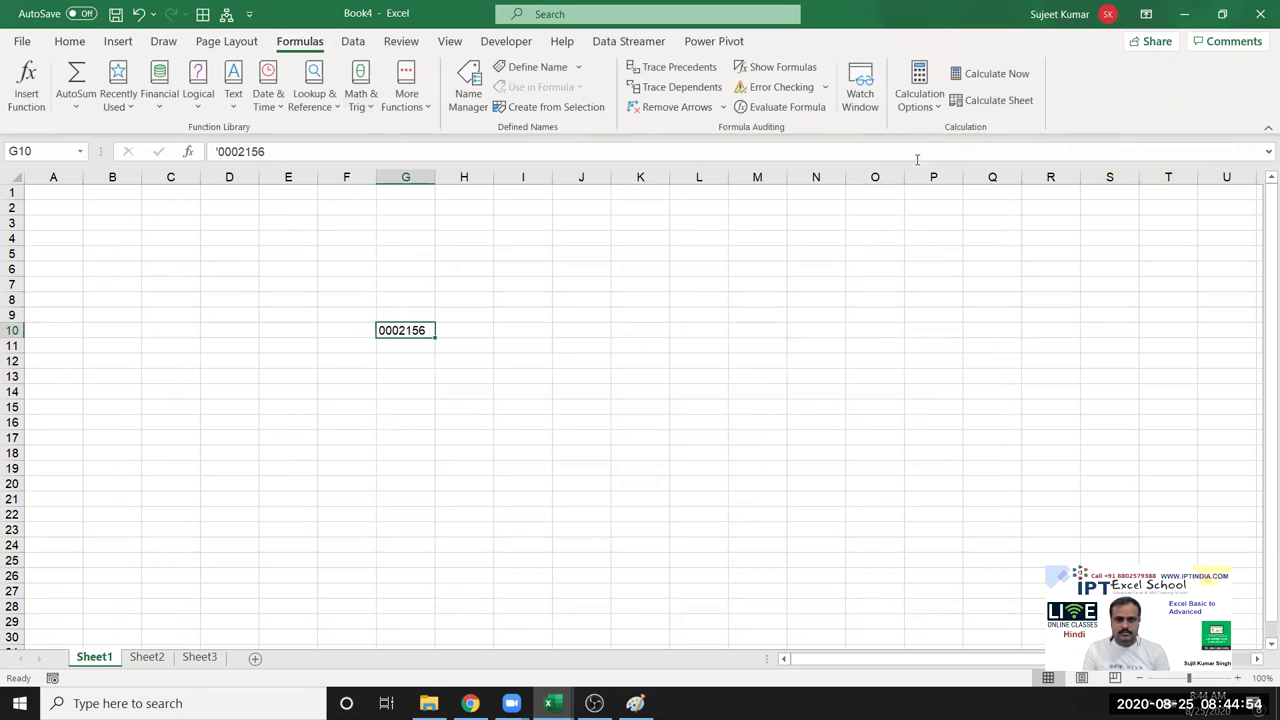
left_click(760, 88)
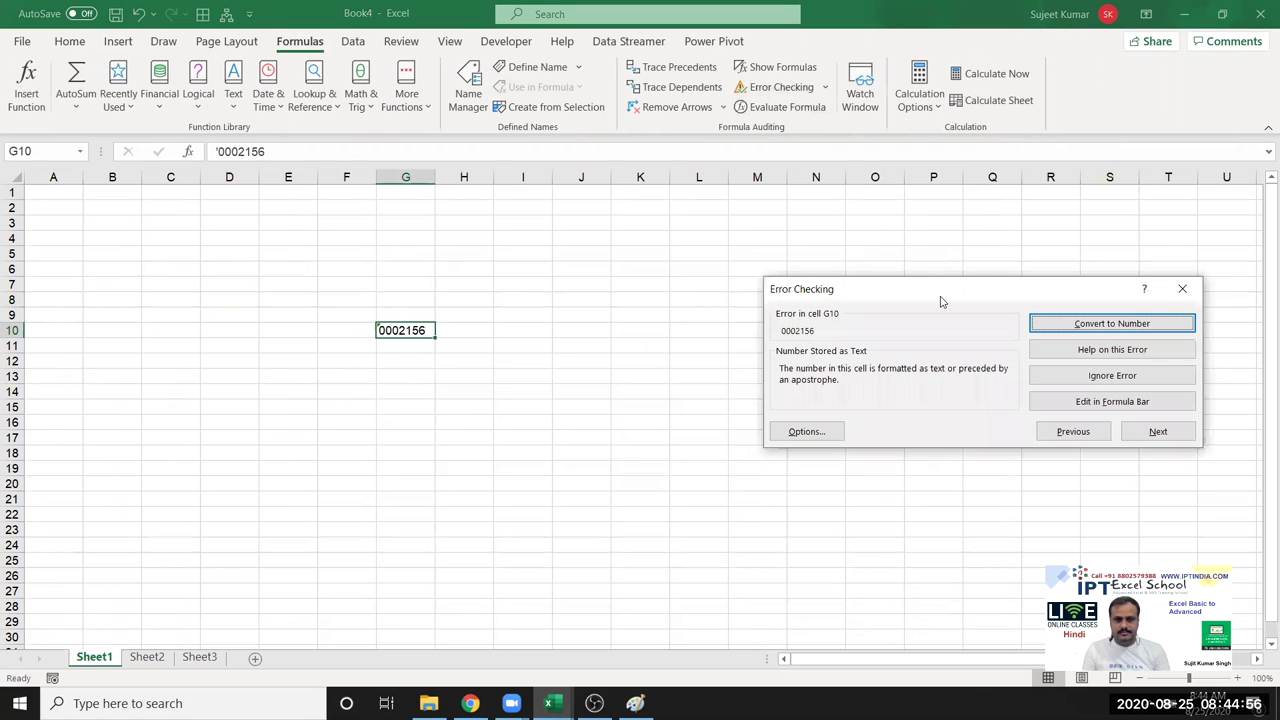
left_click_drag(941, 294, 674, 210)
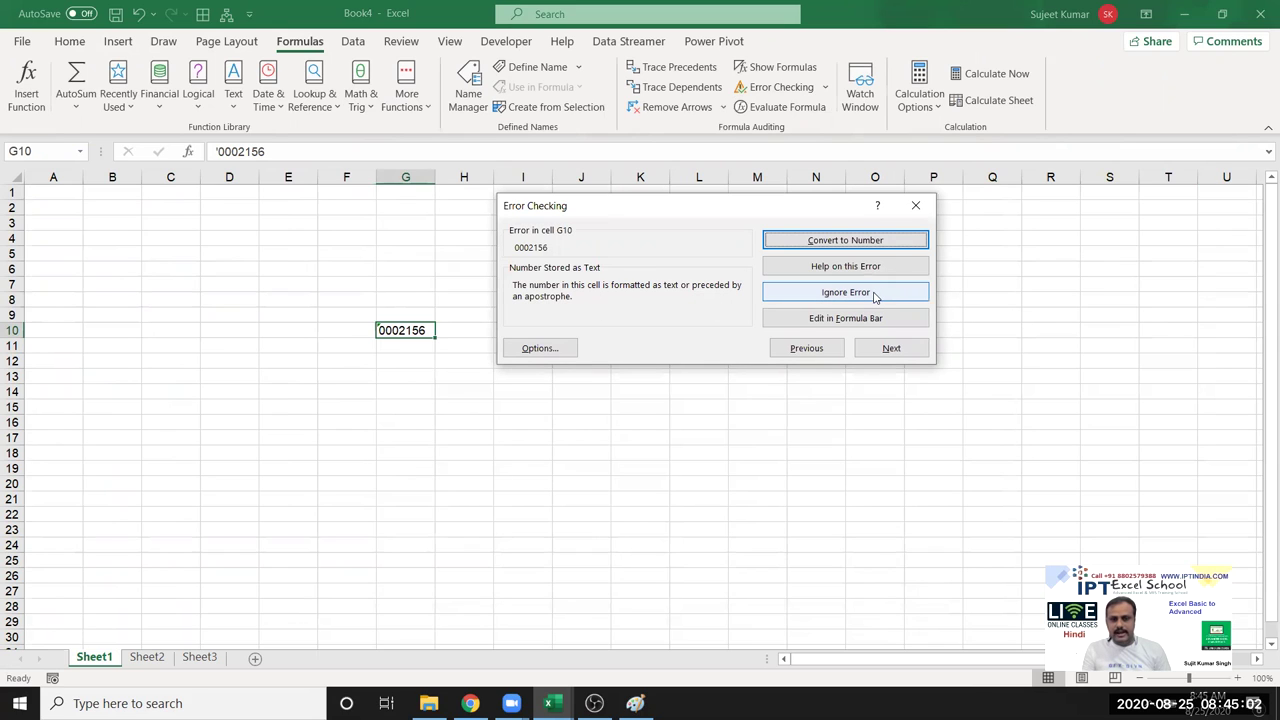
left_click(915, 205)
left_click(655, 419)
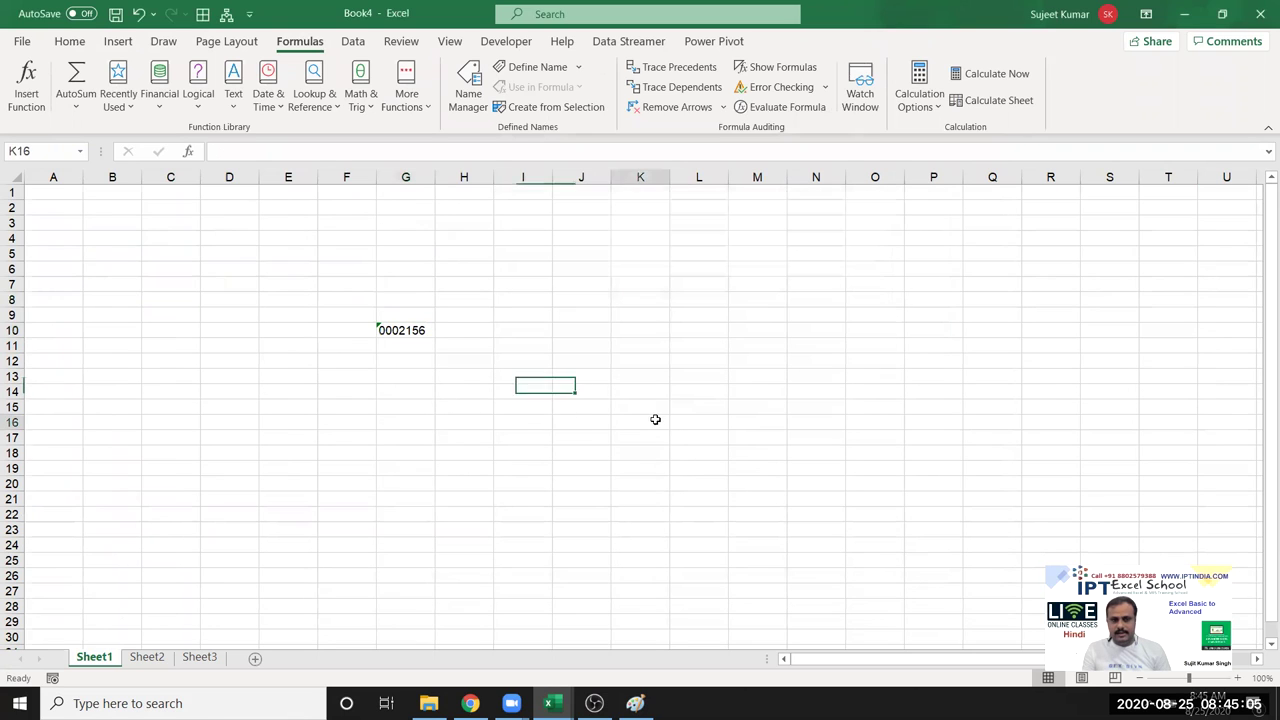
left_click(378, 330)
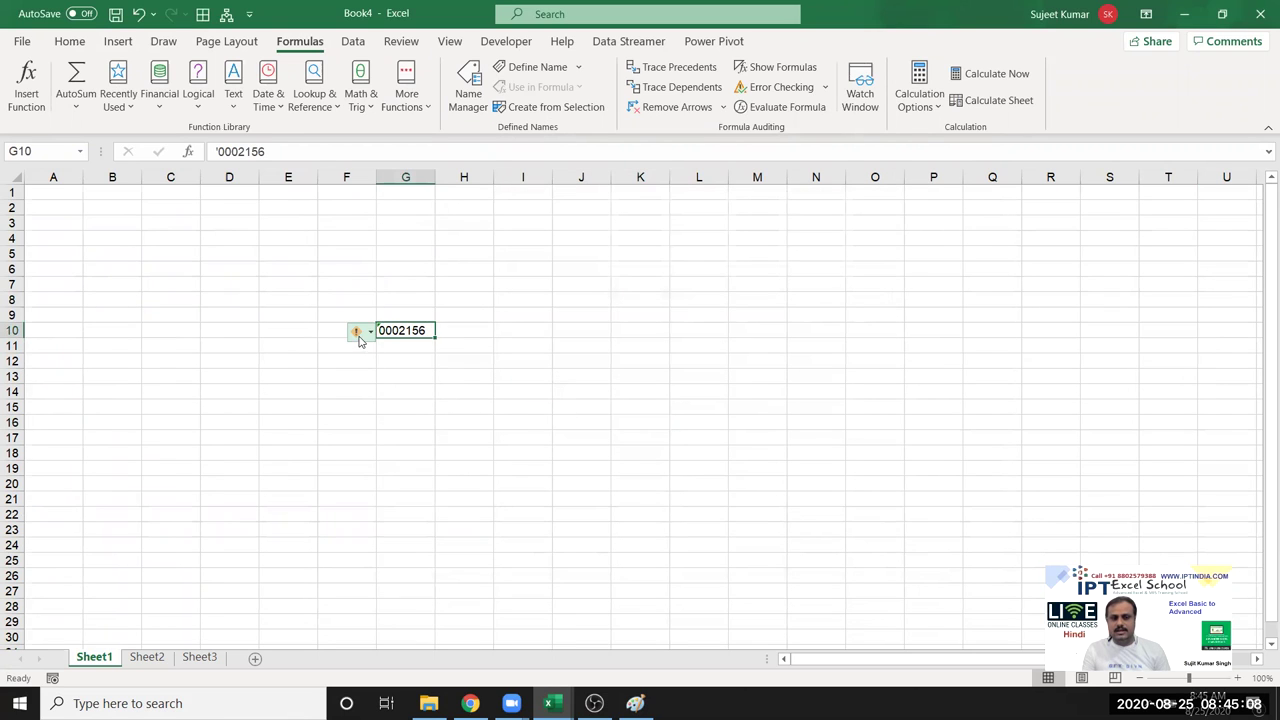
left_click(356, 331)
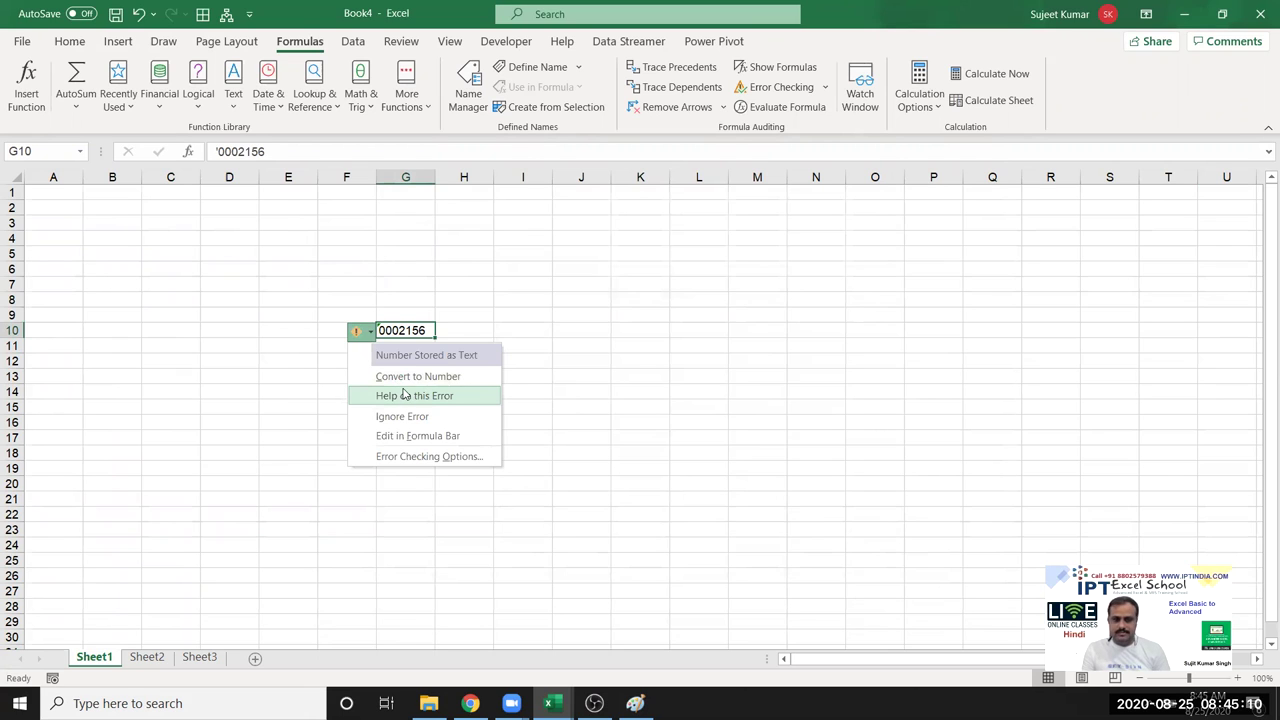
left_click(540, 270)
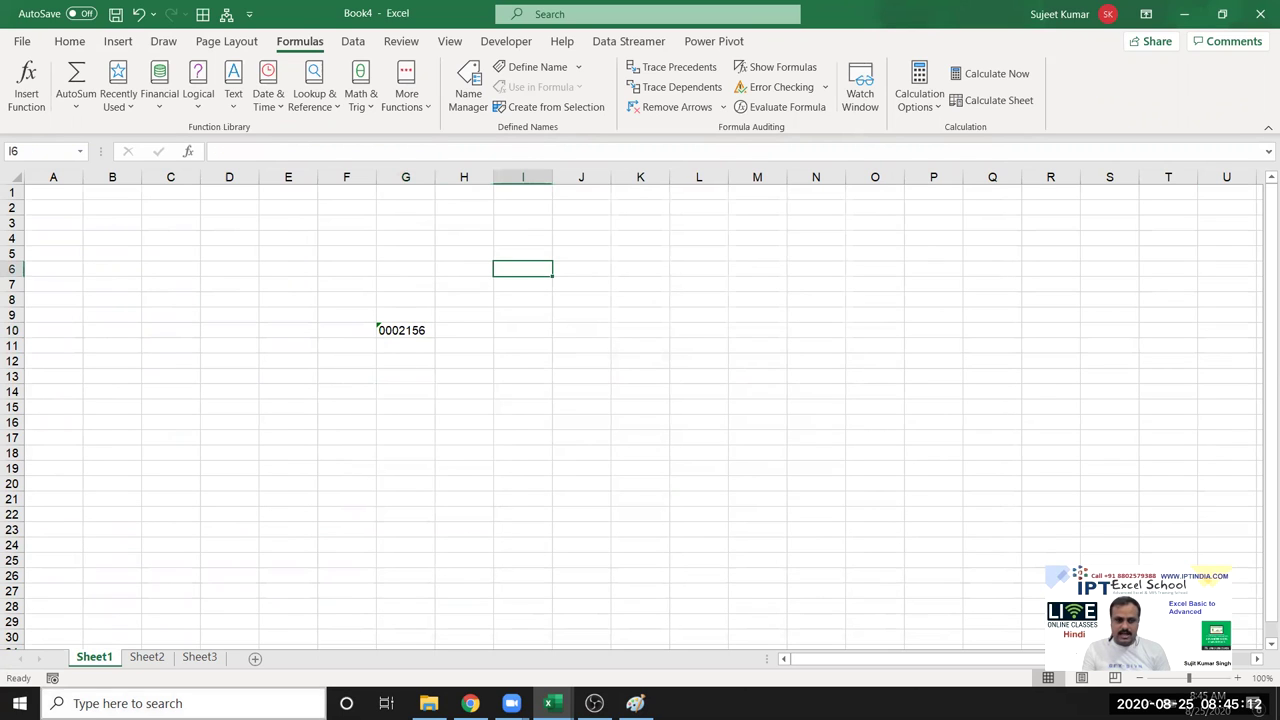
left_click(548, 703)
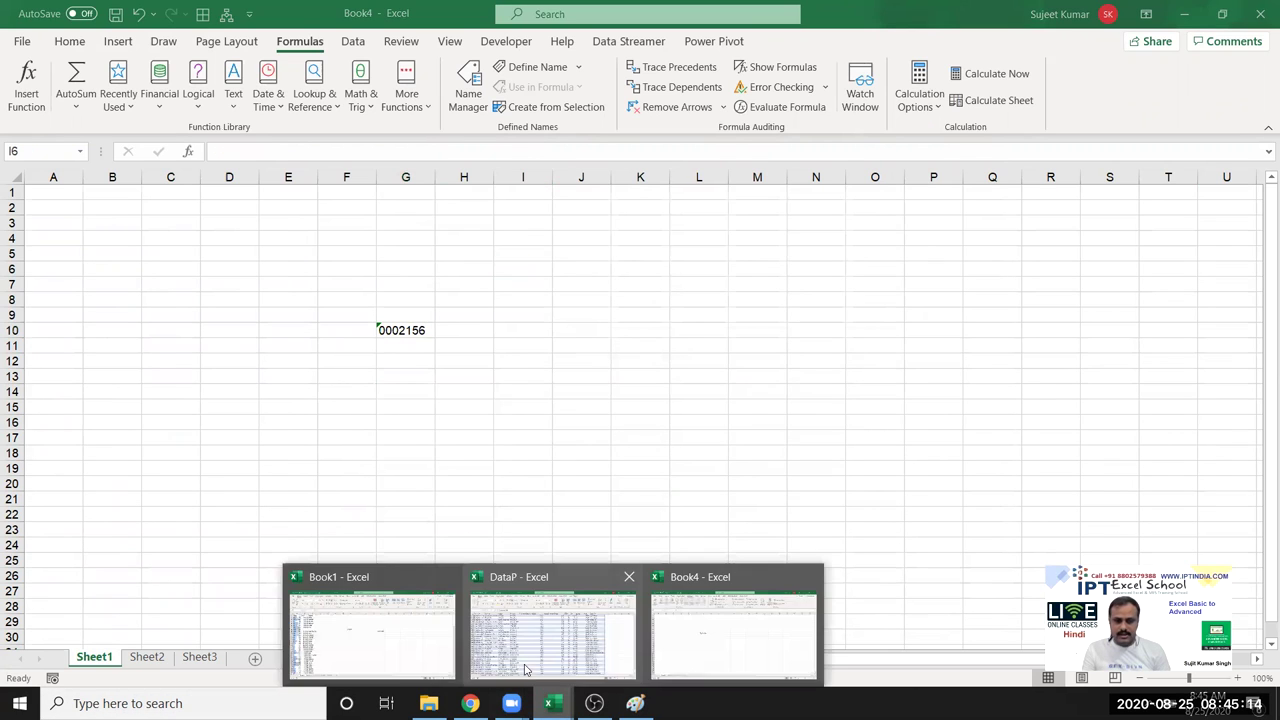
Switch between the Book1 and DataP workbooks, then return to Book4 and select G10
left_click(430, 651)
left_click(508, 392)
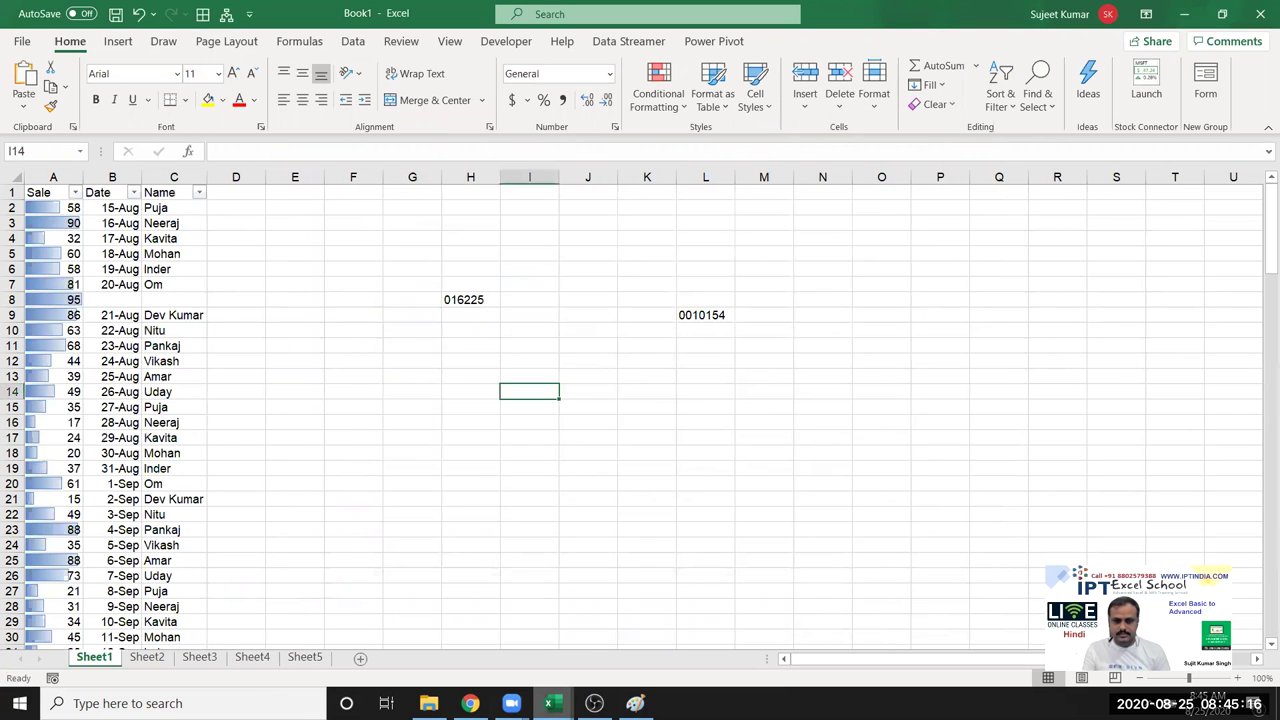
mouse_move(580, 700)
left_click(553, 630)
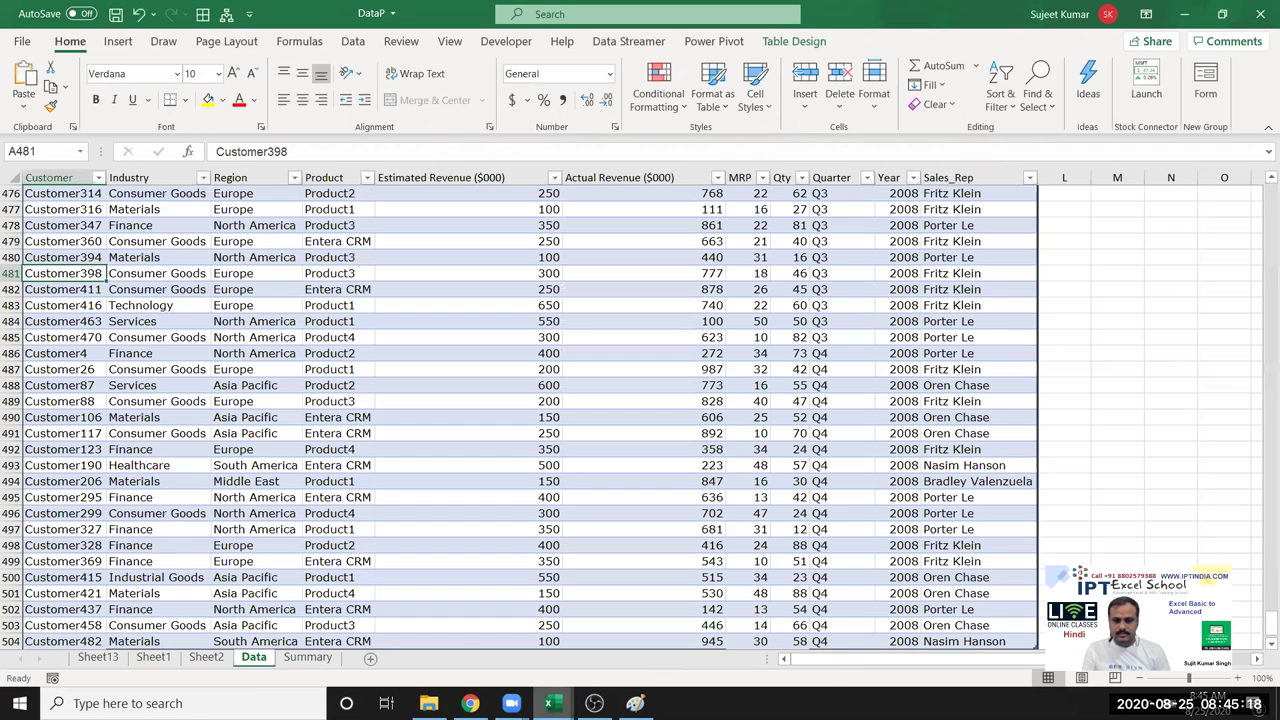
left_click(675, 669)
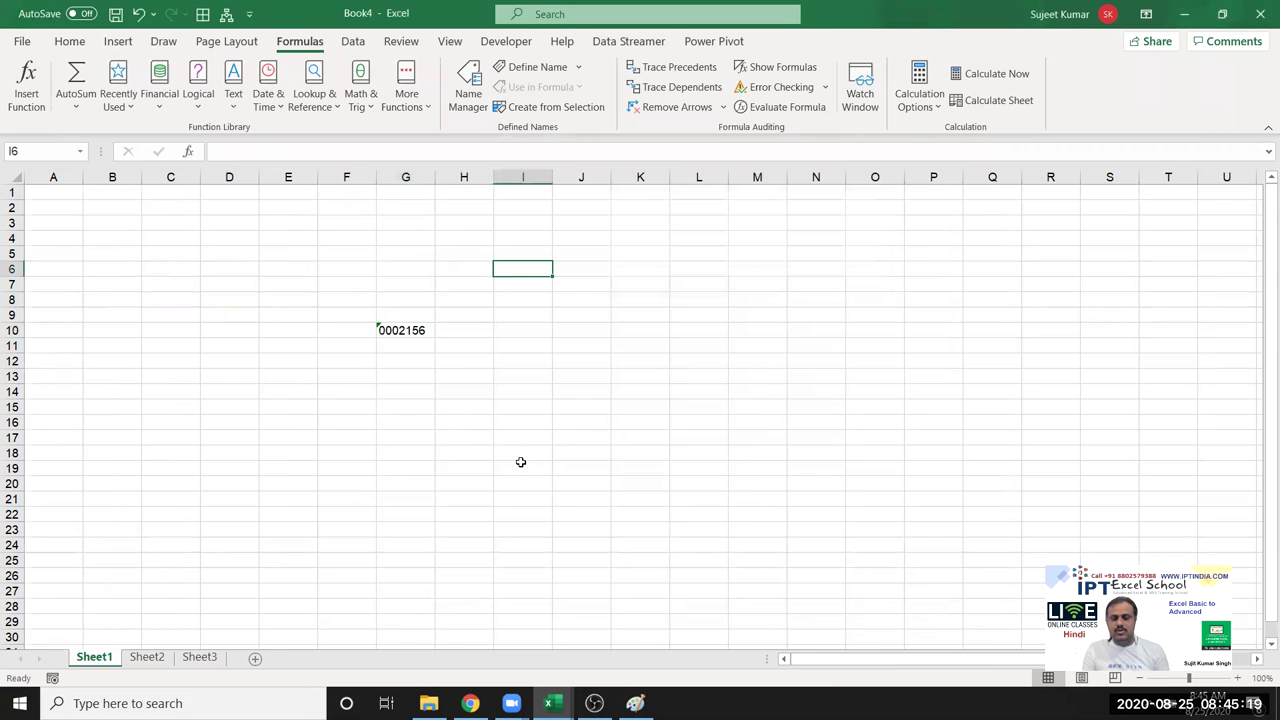
left_click(399, 336)
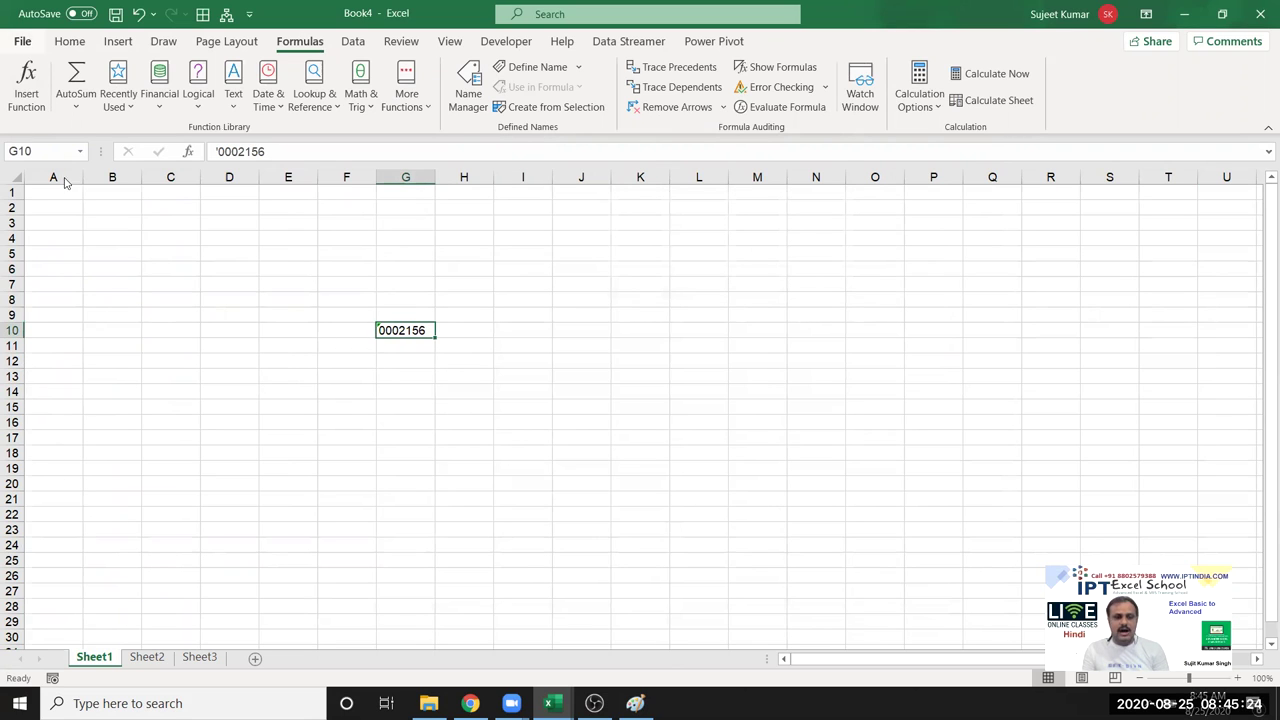
Open Excel Options with Alt+F+T and look through the Formulas and Data pages
key("alt+f")
key("Escape")
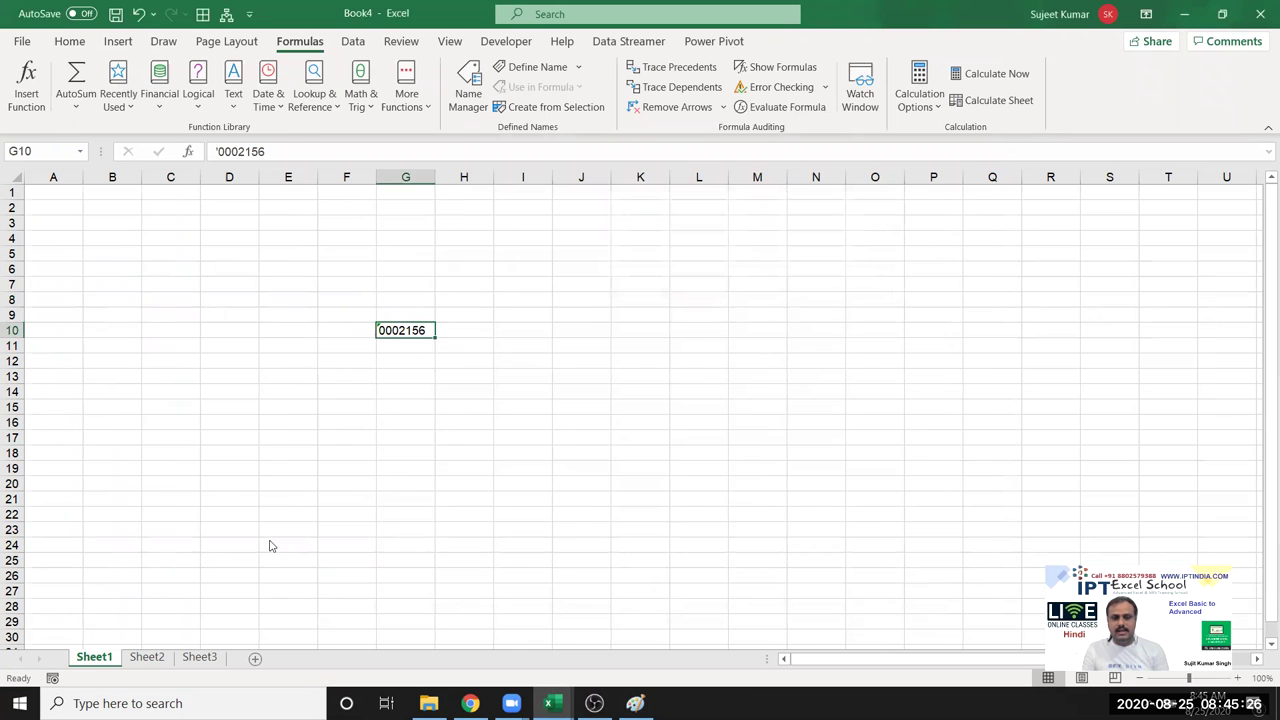
key("alt+f")
key("t")
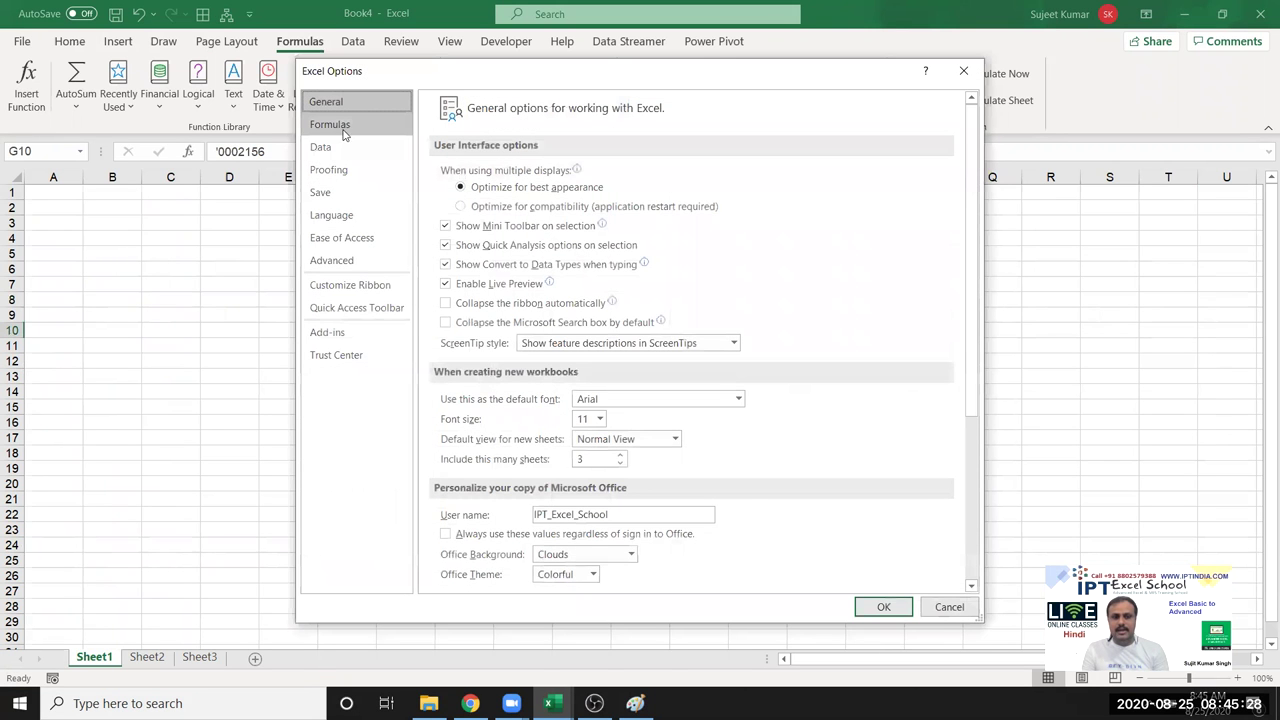
left_click(343, 130)
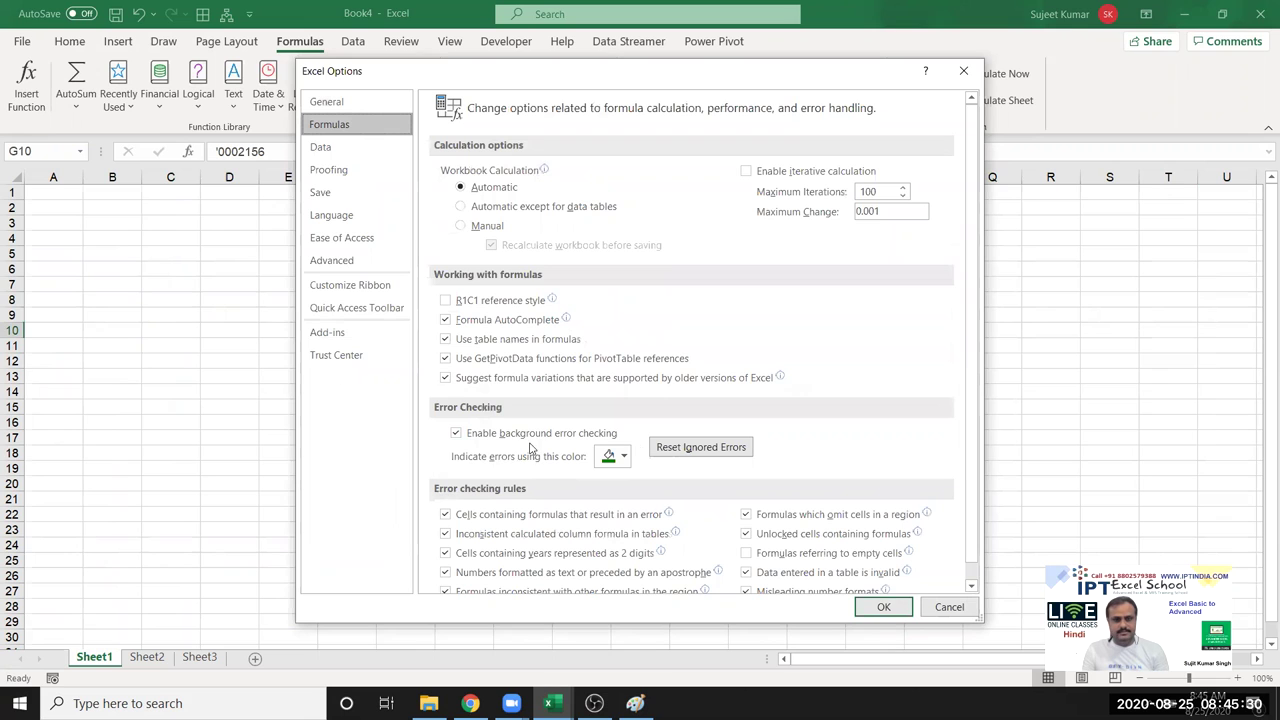
left_click(343, 152)
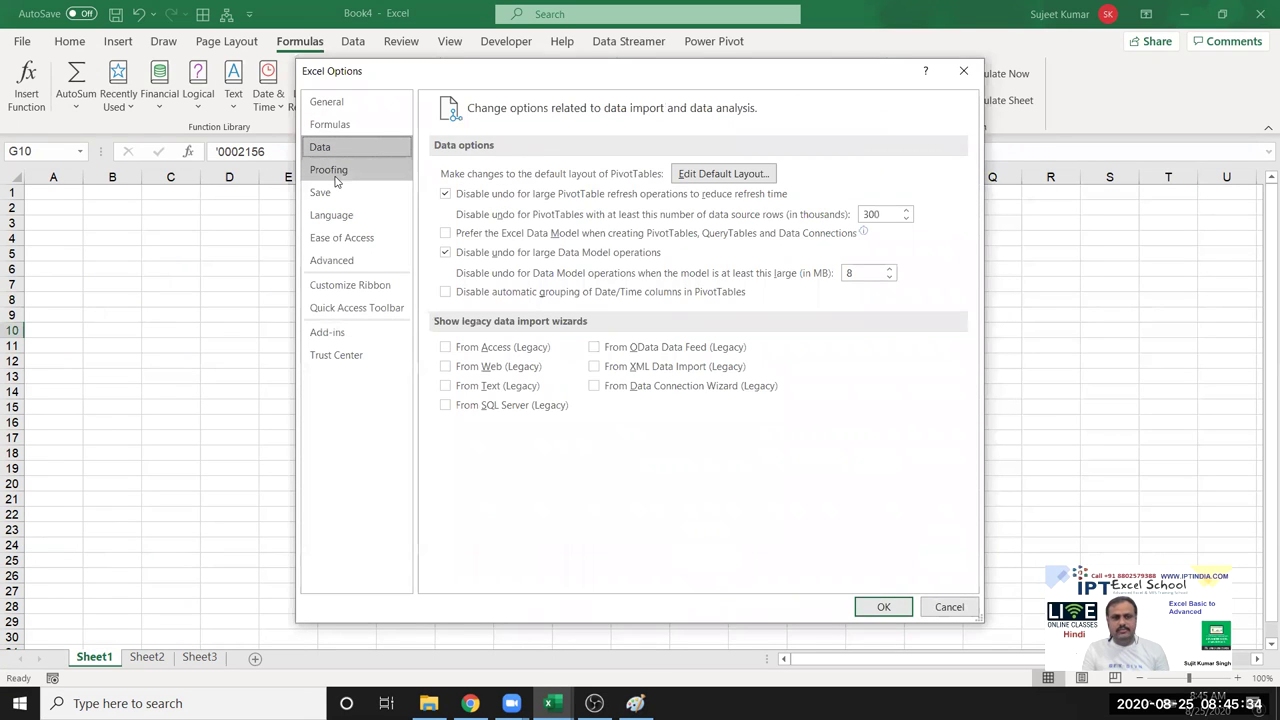
From the Proofing page, open AutoCorrect Options and browse its Actions and AutoFormat As You Type tabs
left_click(337, 178)
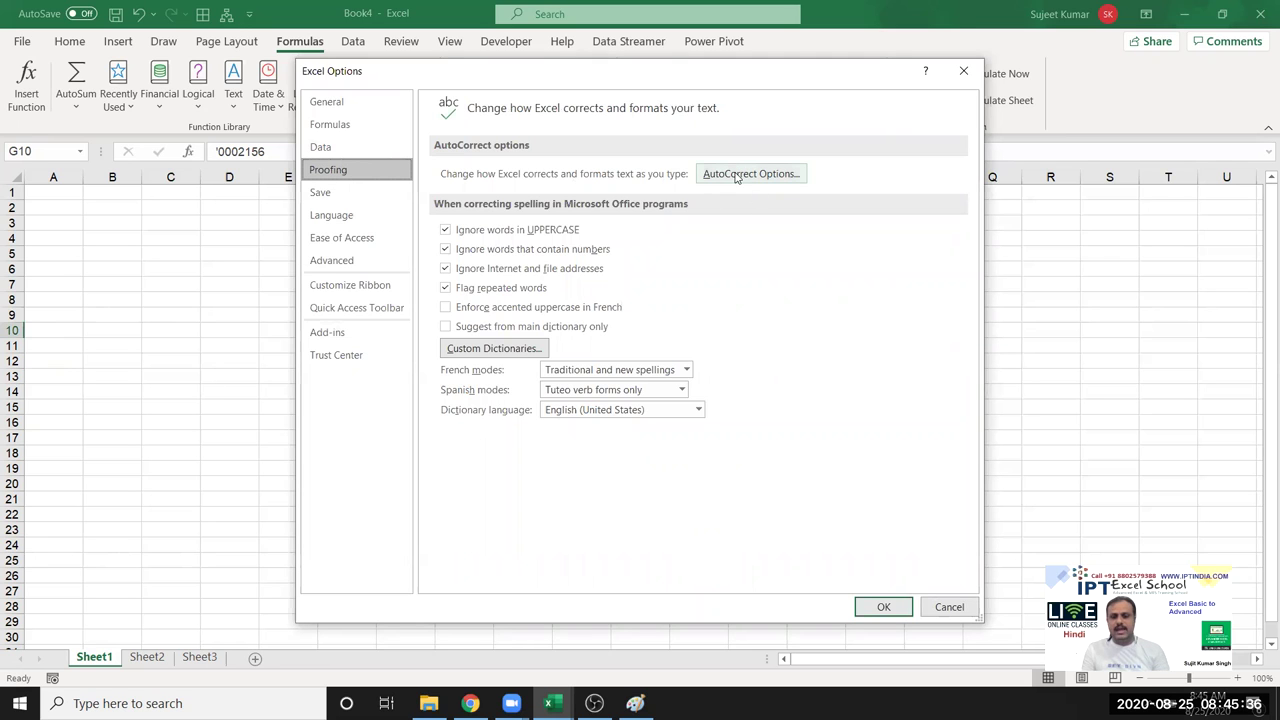
left_click(736, 180)
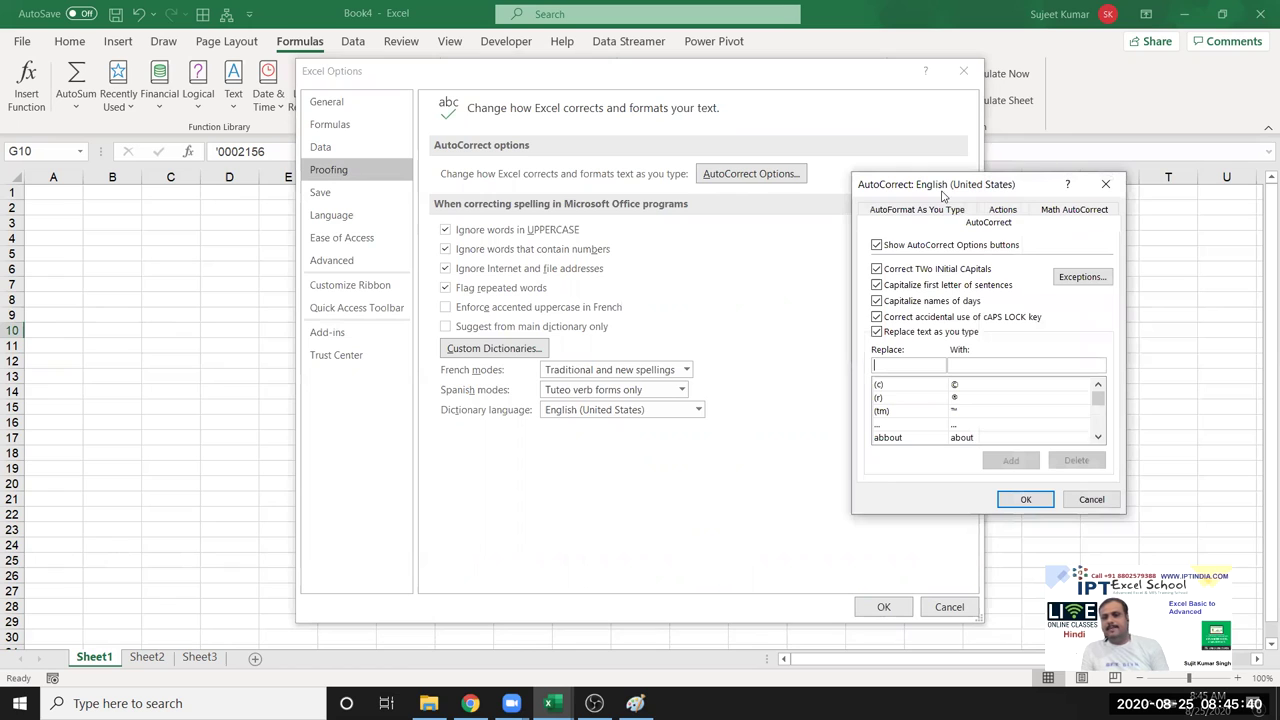
left_click_drag(935, 188, 629, 199)
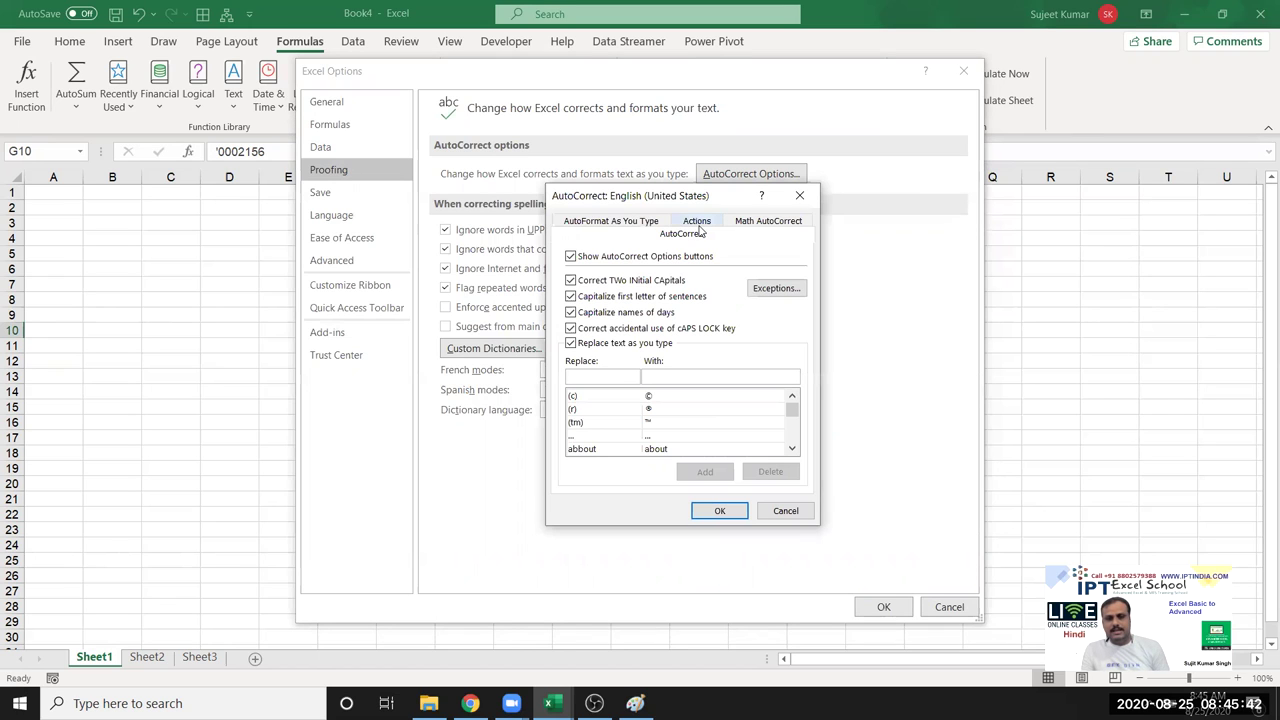
left_click(694, 237)
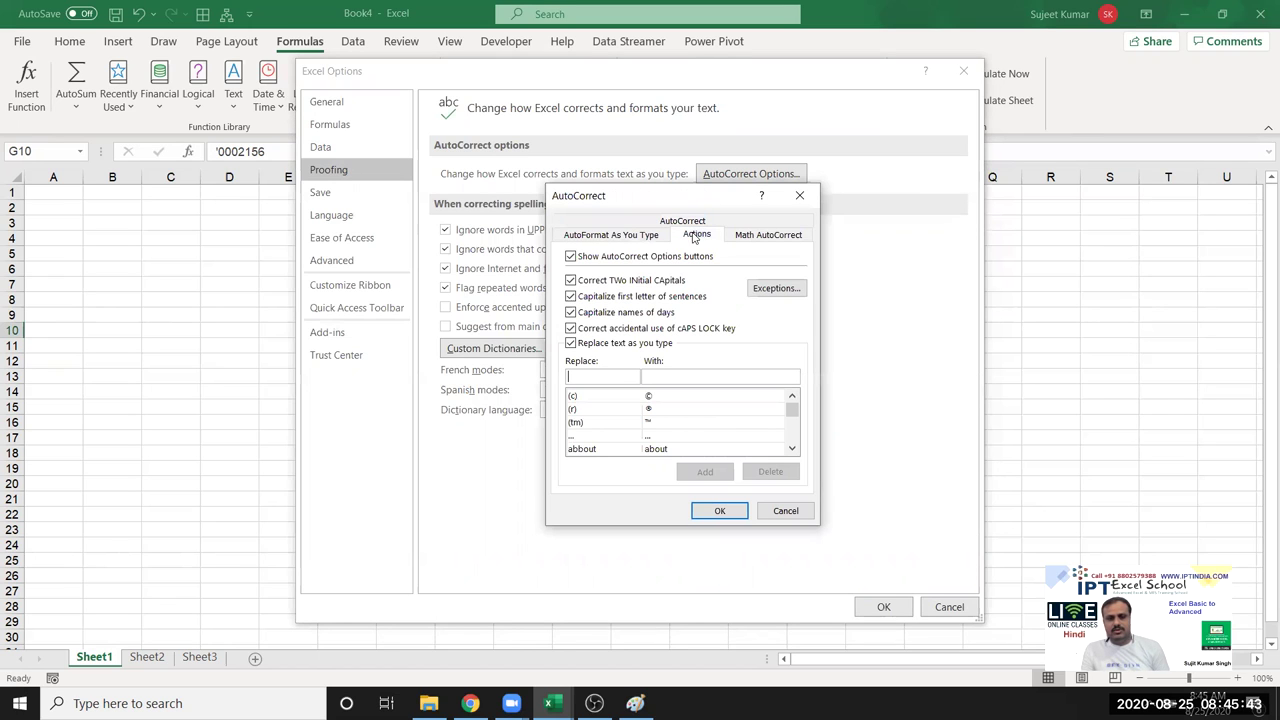
left_click(626, 240)
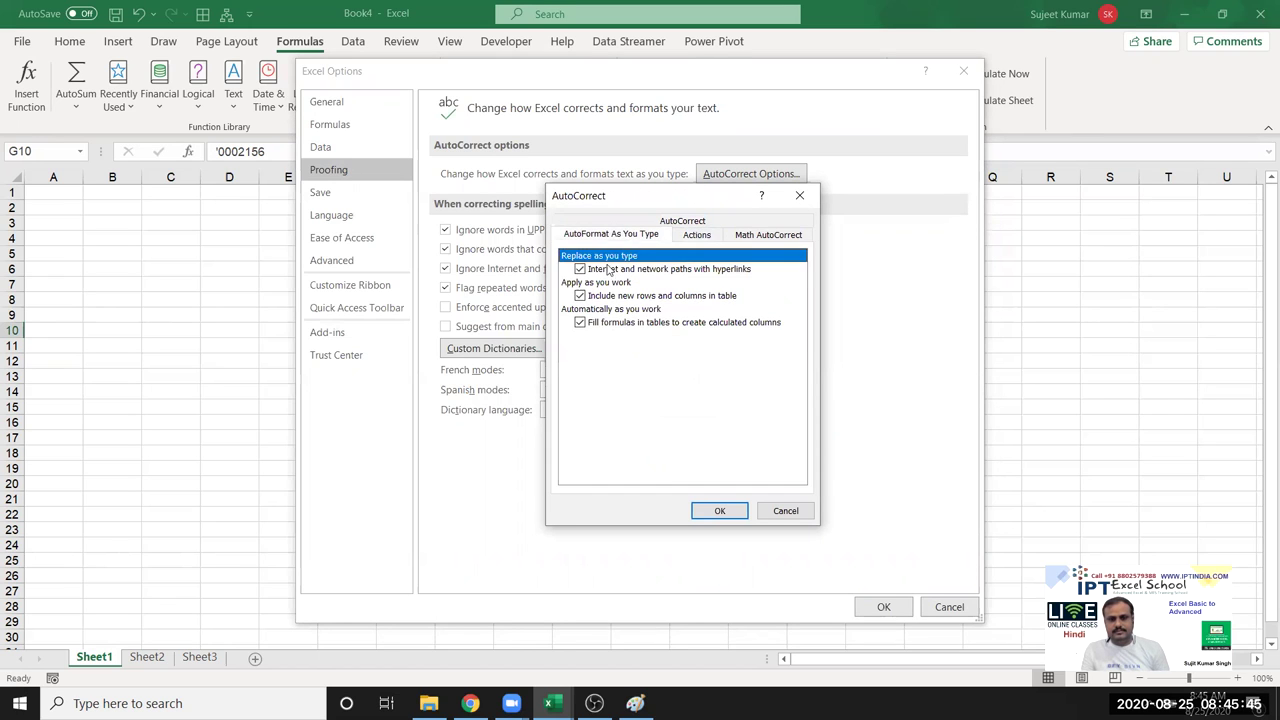
left_click(688, 224)
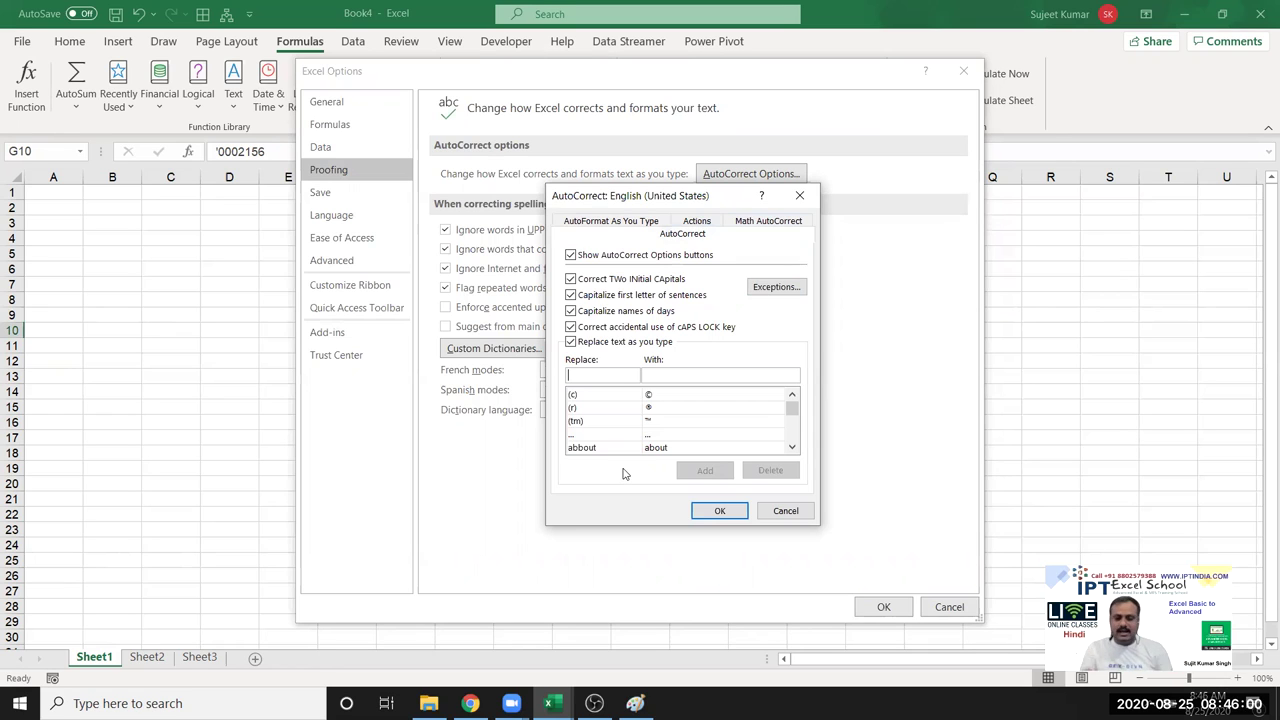
Add an AutoCorrect entry replacing DS with Daily Sales Report, then close both dialogs
type("DS")
key("Tab")
type("Daily Sales Report")
key("Return")
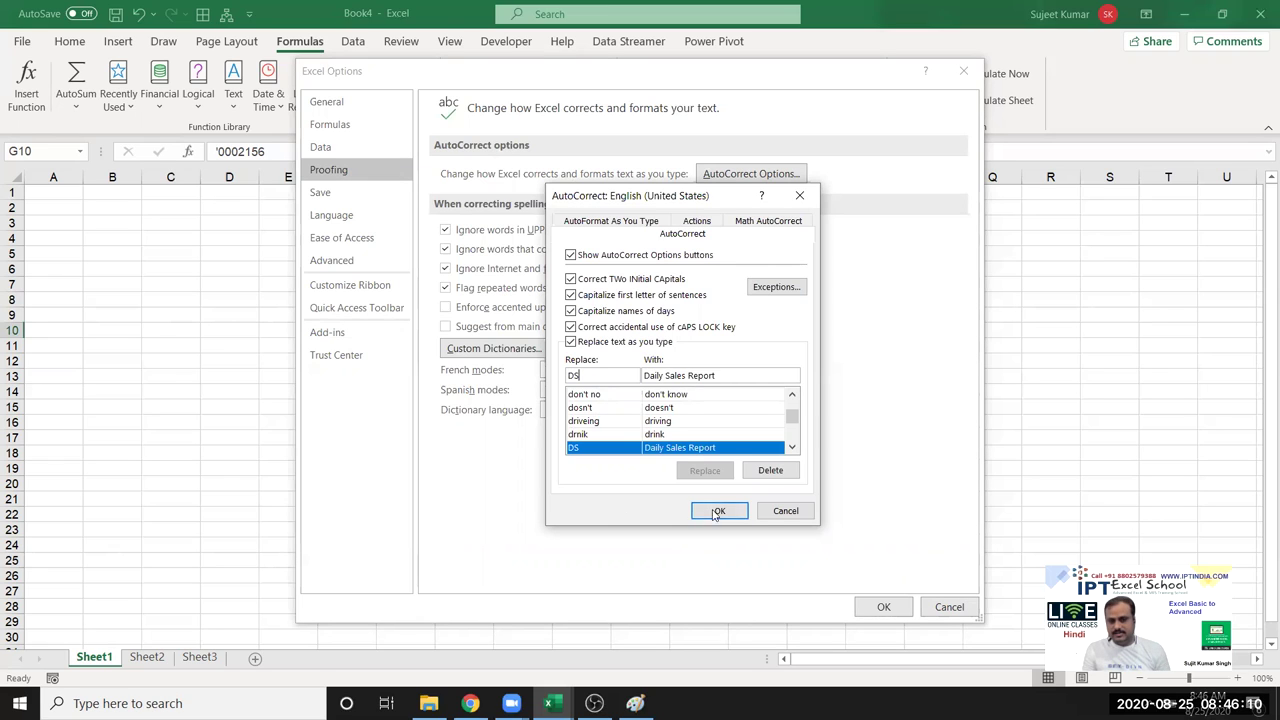
left_click(786, 511)
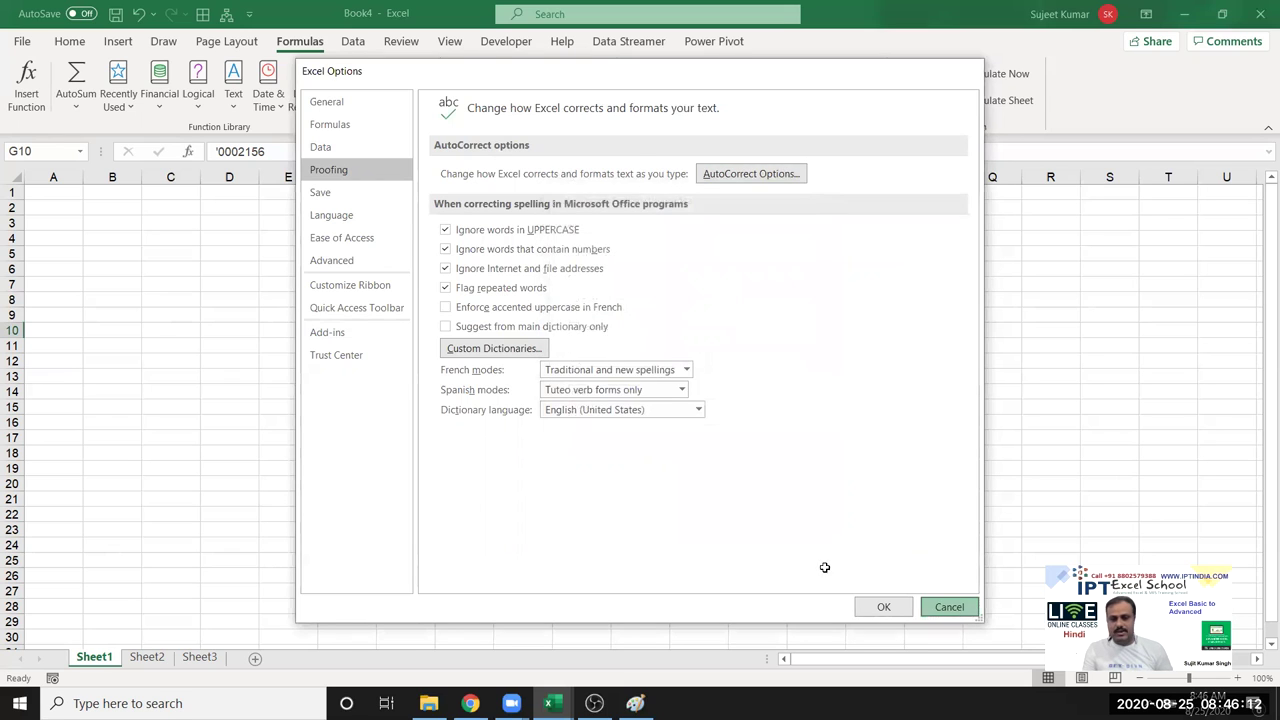
left_click(949, 606)
Type DS in G15 and MS in G18 so they expand to Daily Sales Report and Monthly Sales Report
left_click(386, 404)
type("DS")
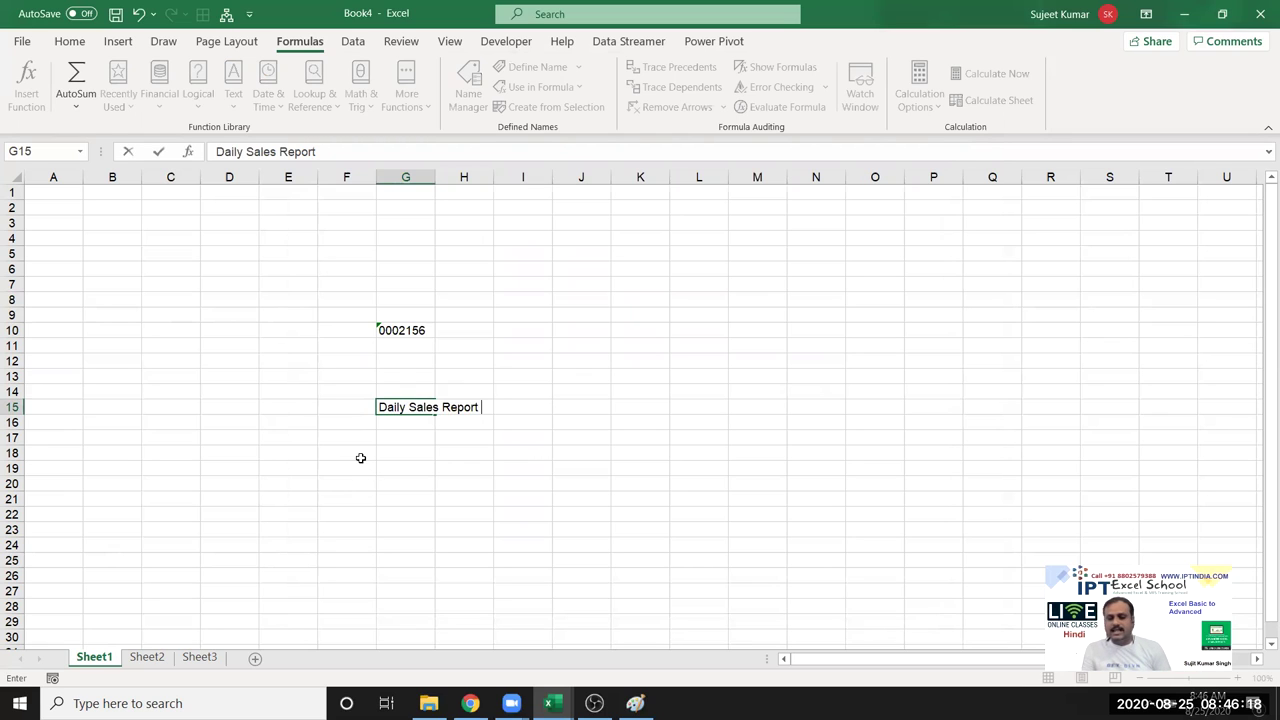
left_click(401, 450)
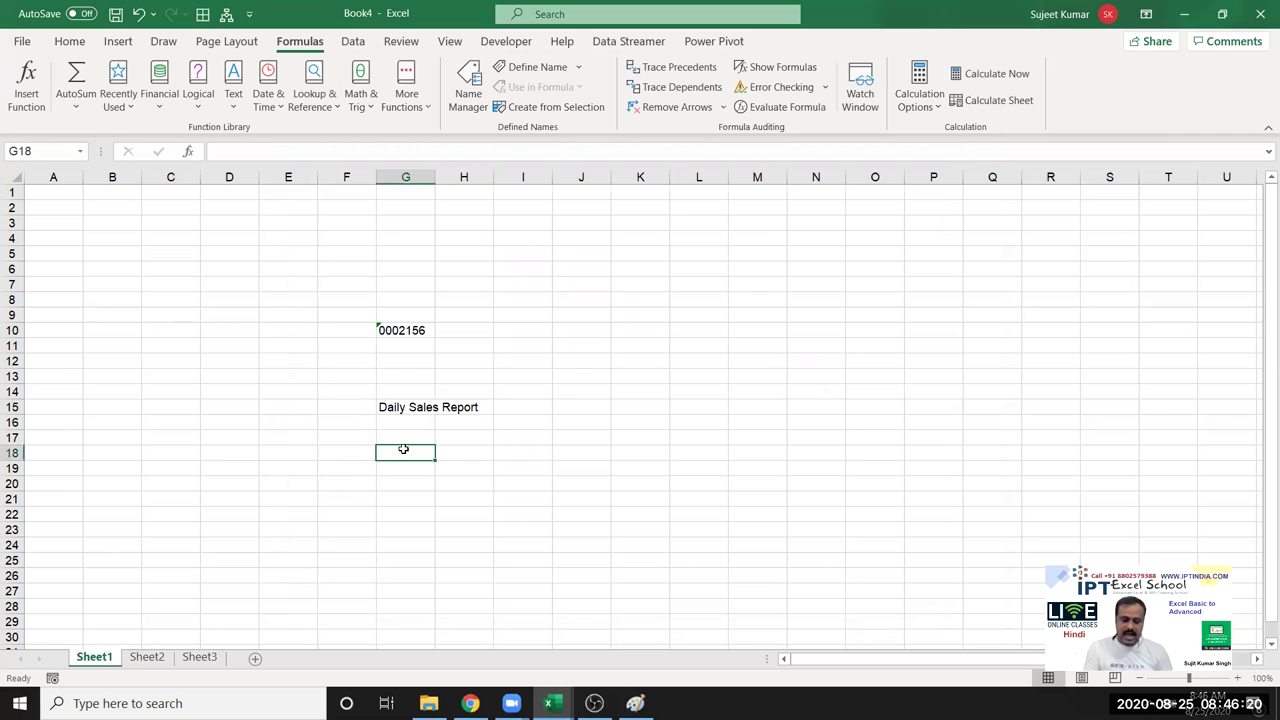
type("MS")
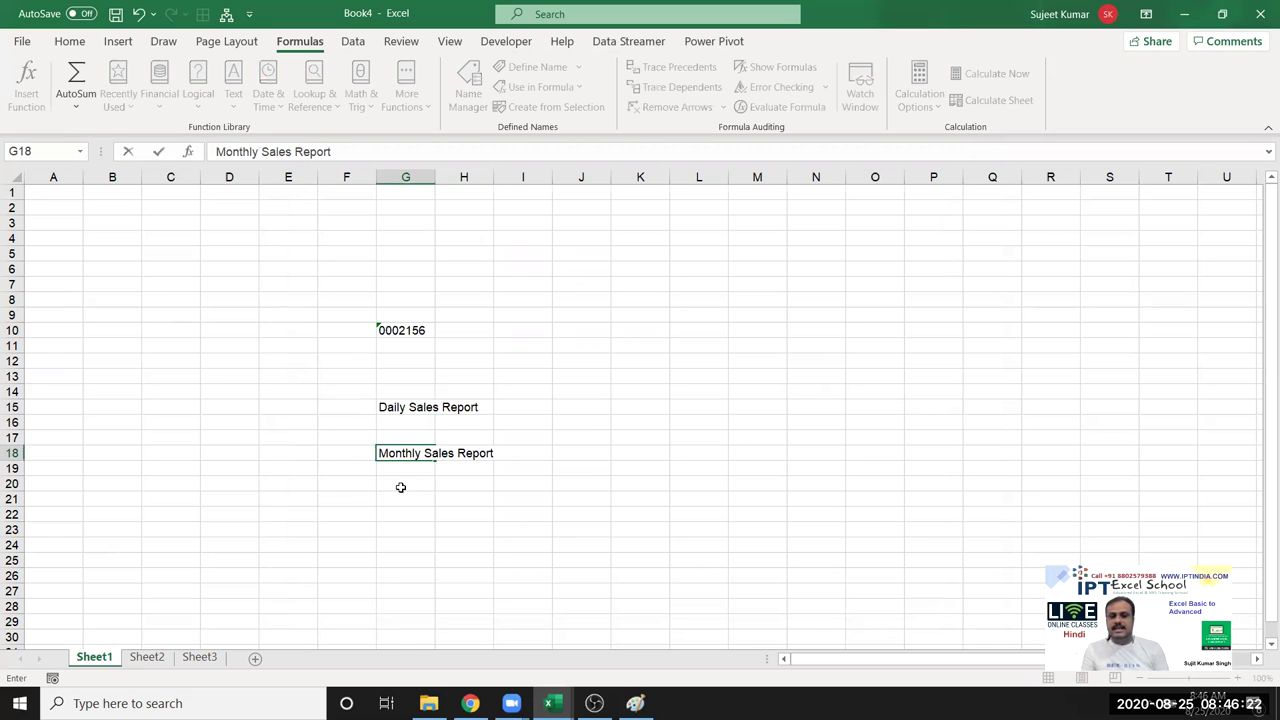
left_click(401, 485)
Find the DS → Daily Sales Report entry in the Proofing AutoCorrect list, then close without changes
left_click(16, 44)
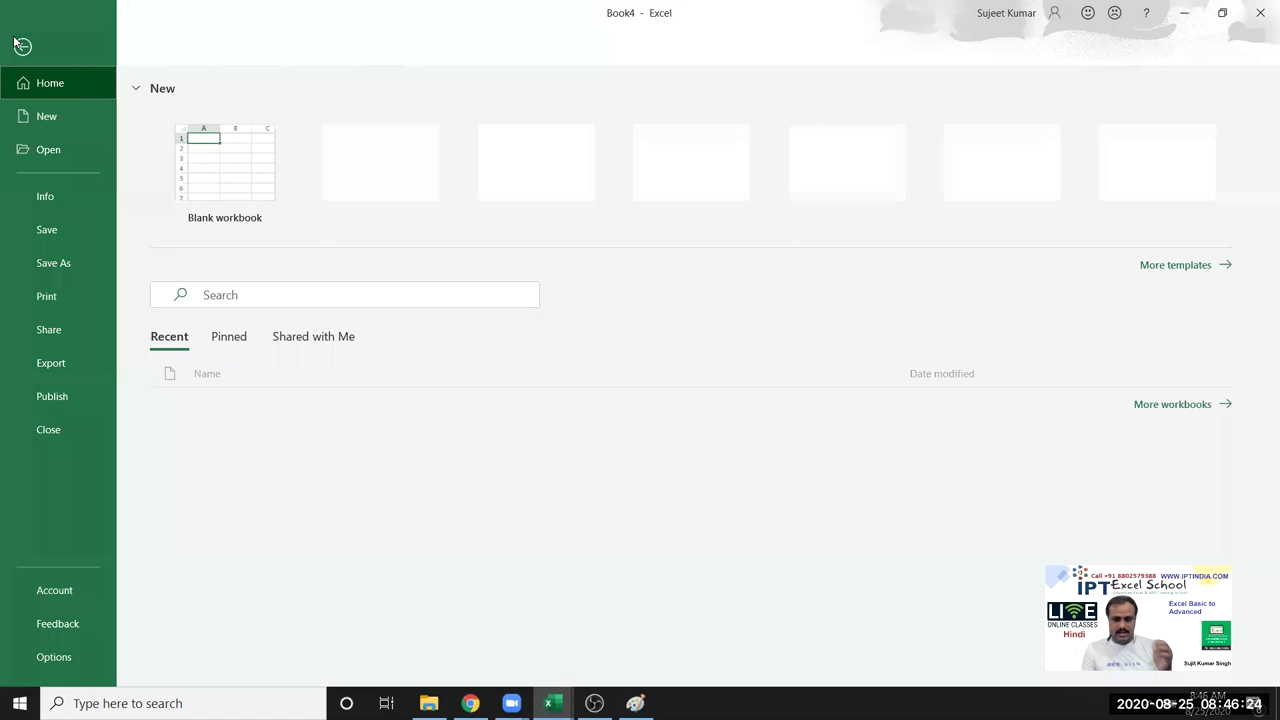
left_click(45, 662)
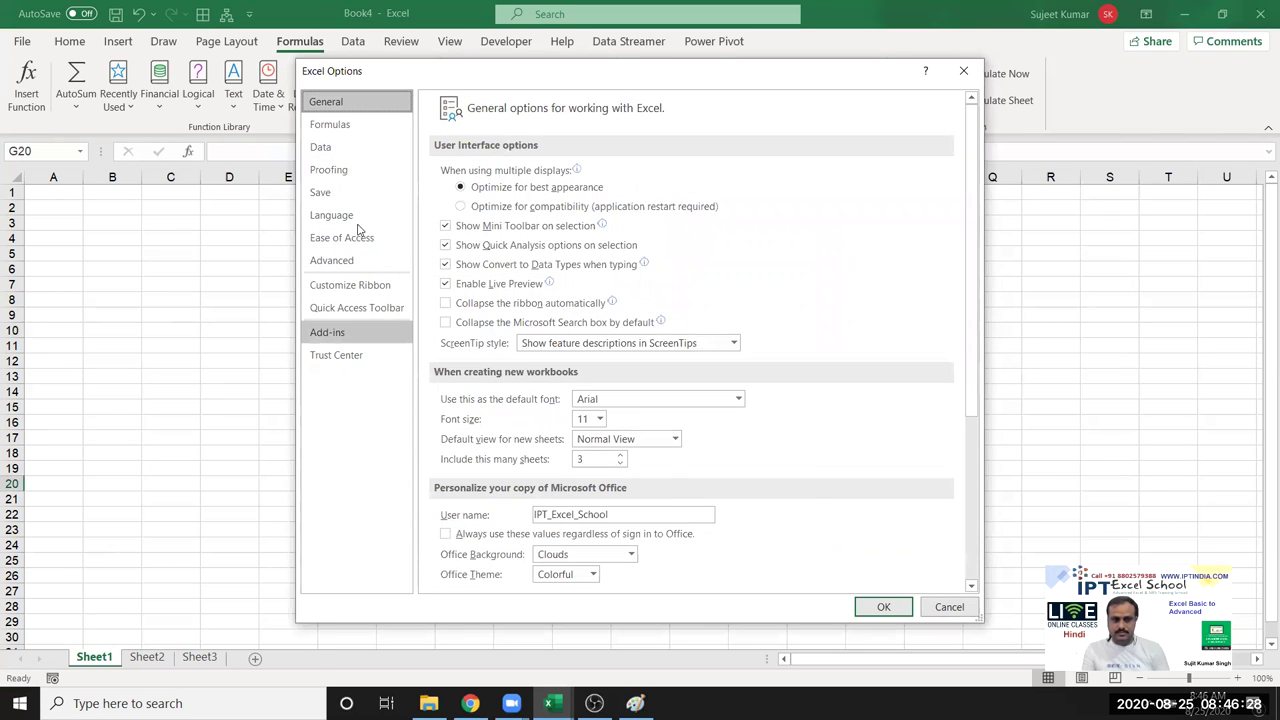
left_click(356, 192)
left_click(350, 174)
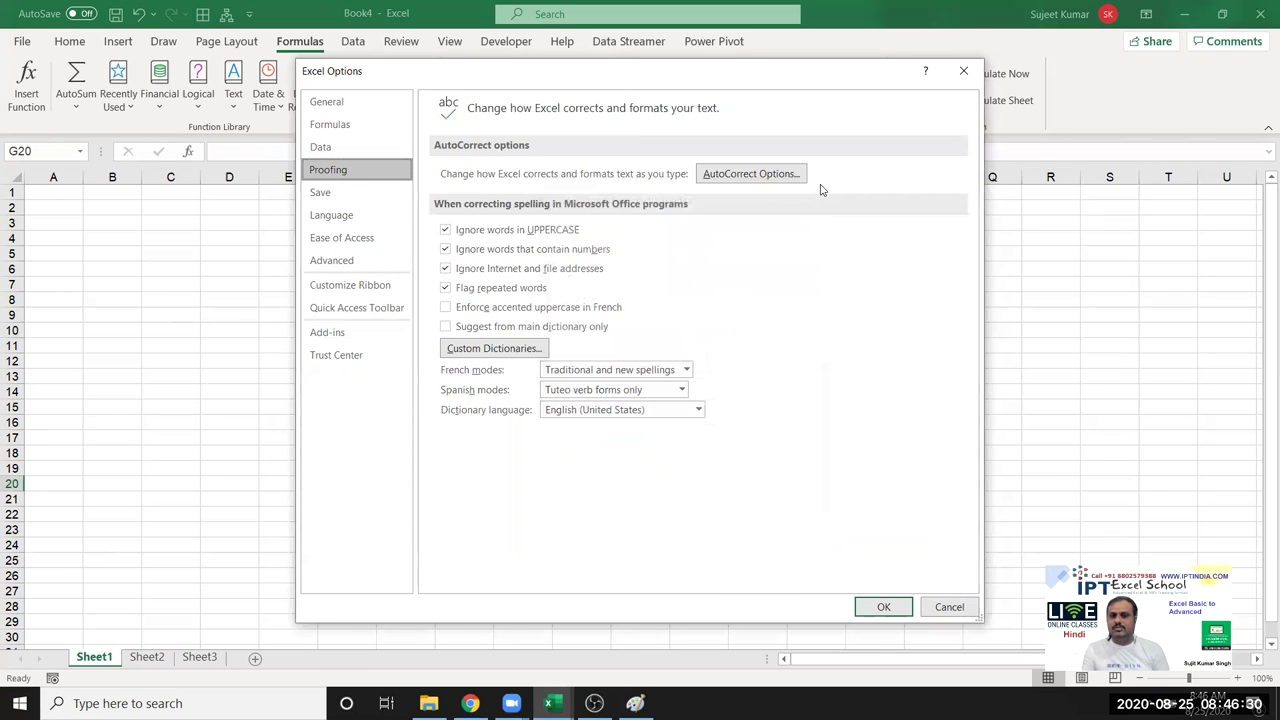
left_click(790, 175)
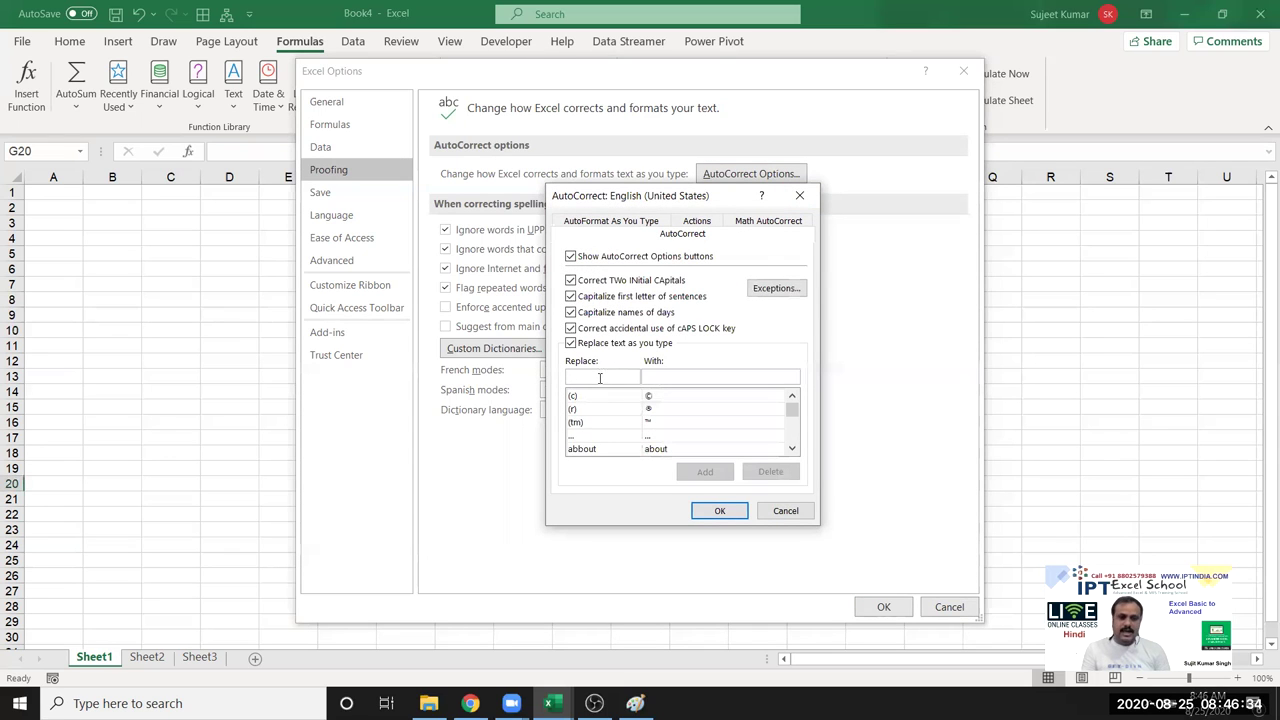
type("DS")
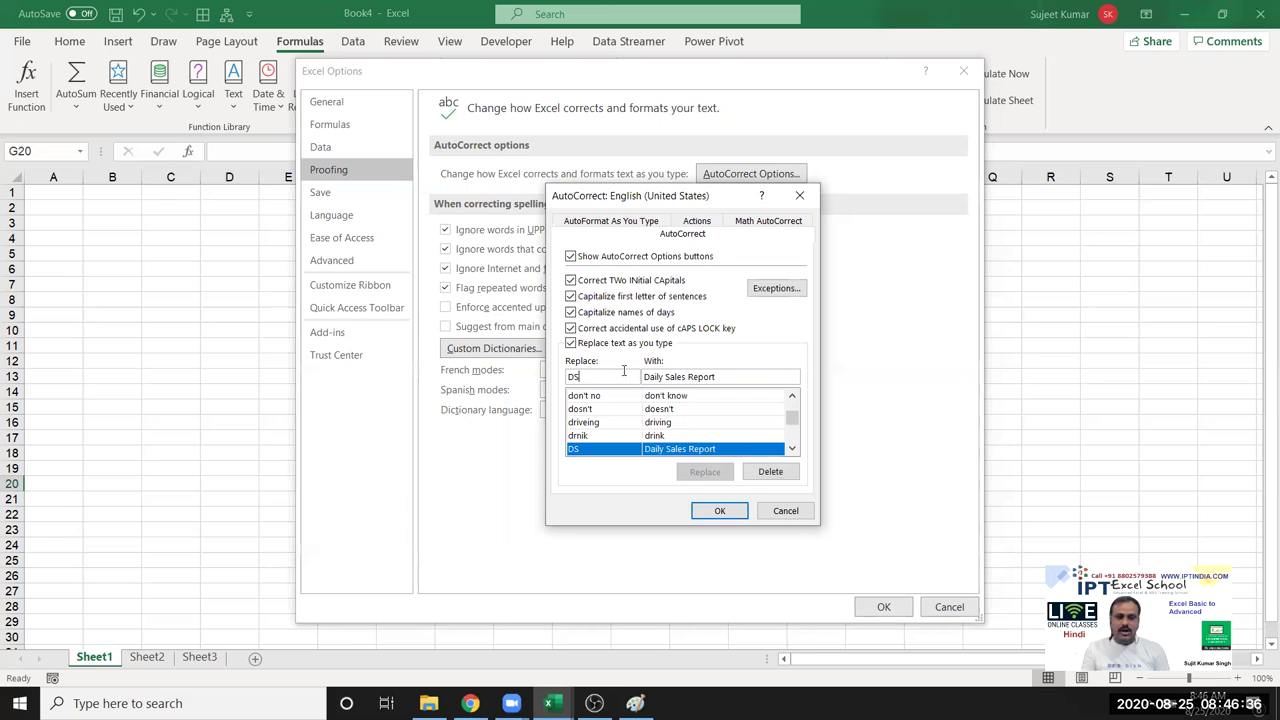
left_click_drag(722, 374, 645, 368)
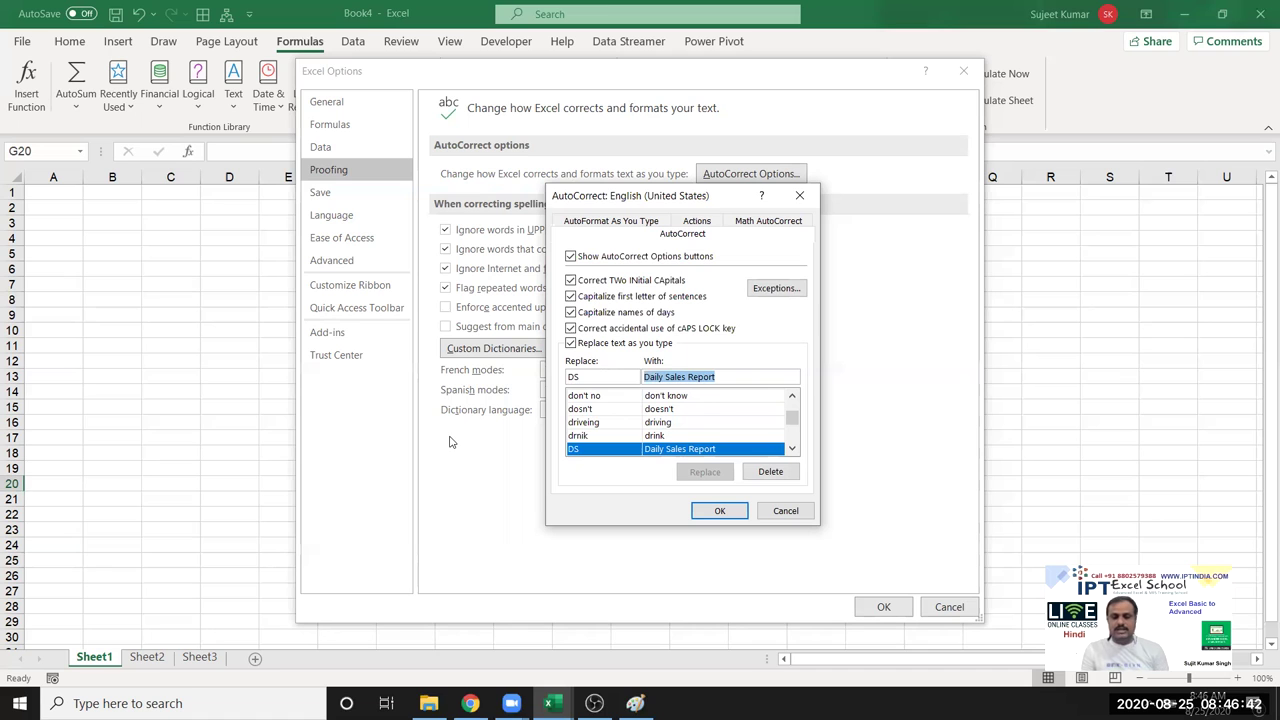
left_click(786, 512)
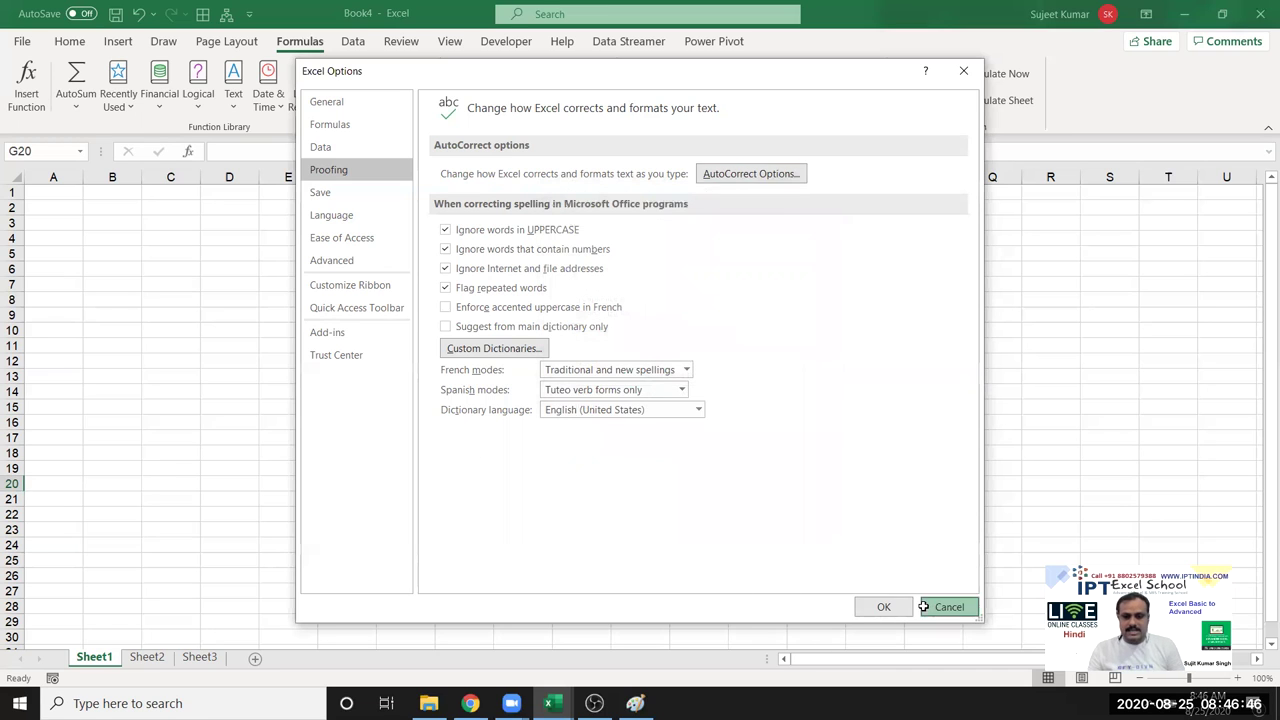
left_click(924, 606)
Enter an e-mail address in K5 and fill it down through K17 with Ctrl+D
left_click(628, 249)
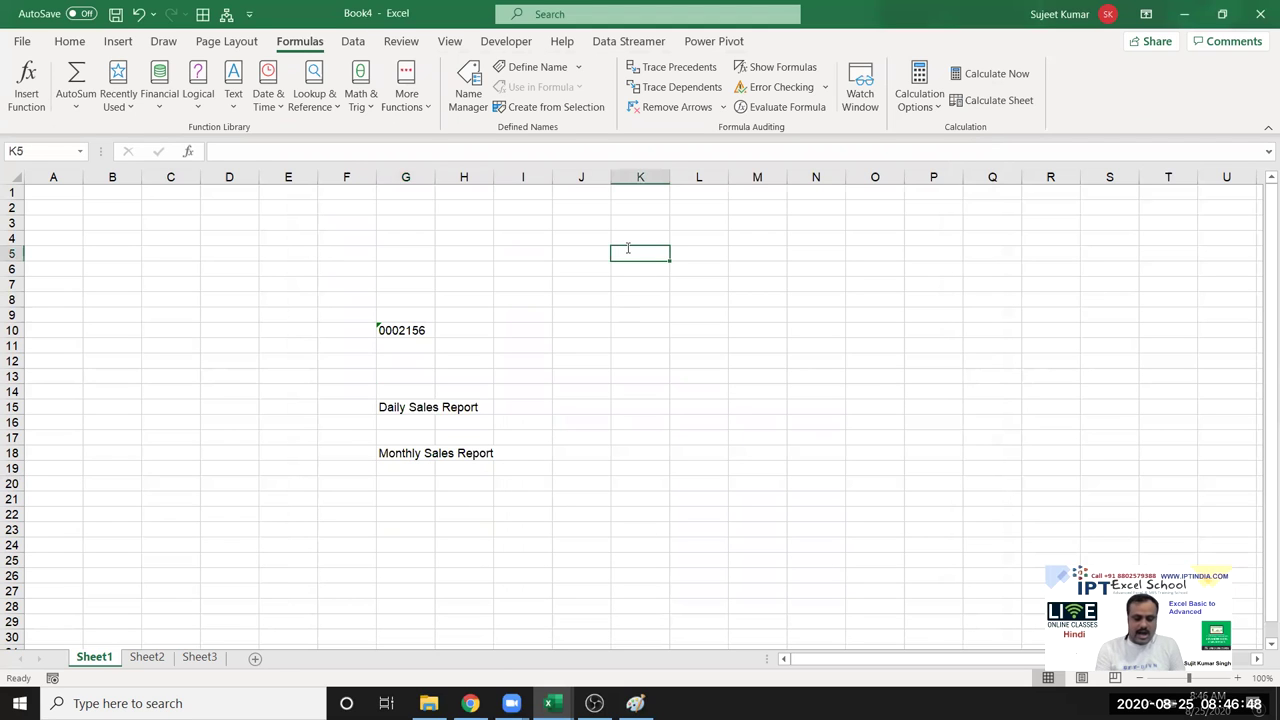
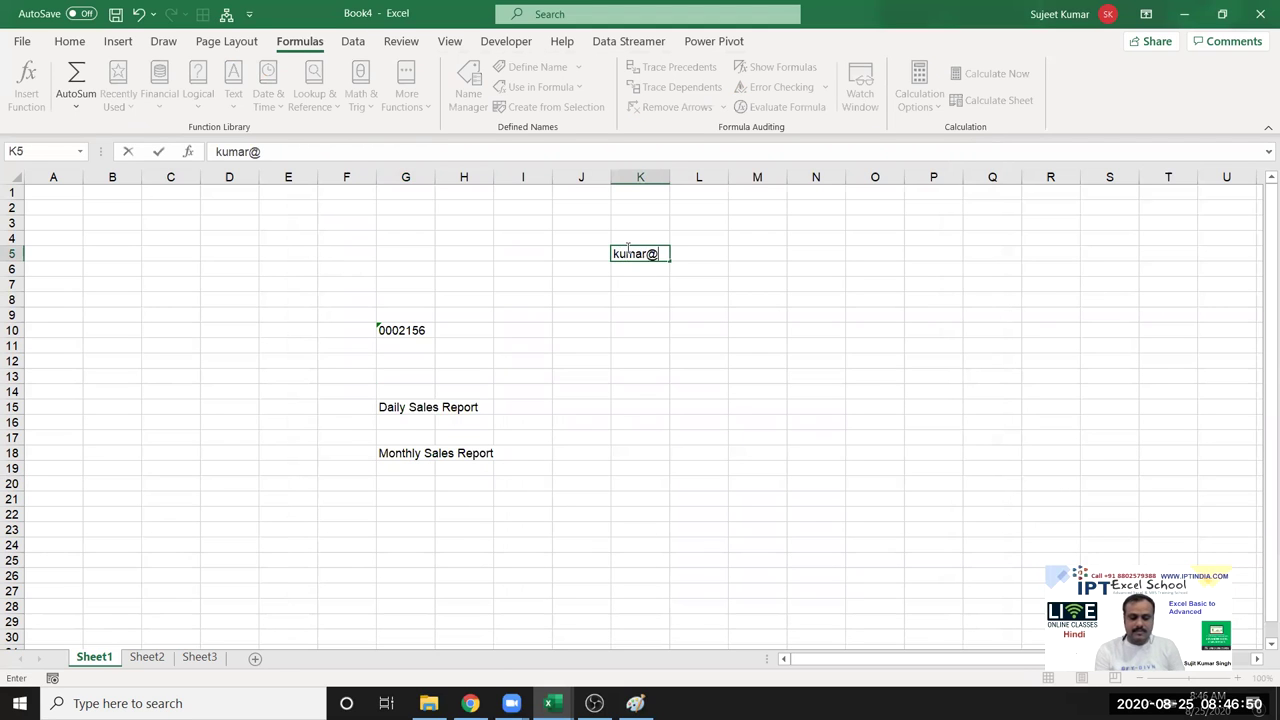
key("Return")
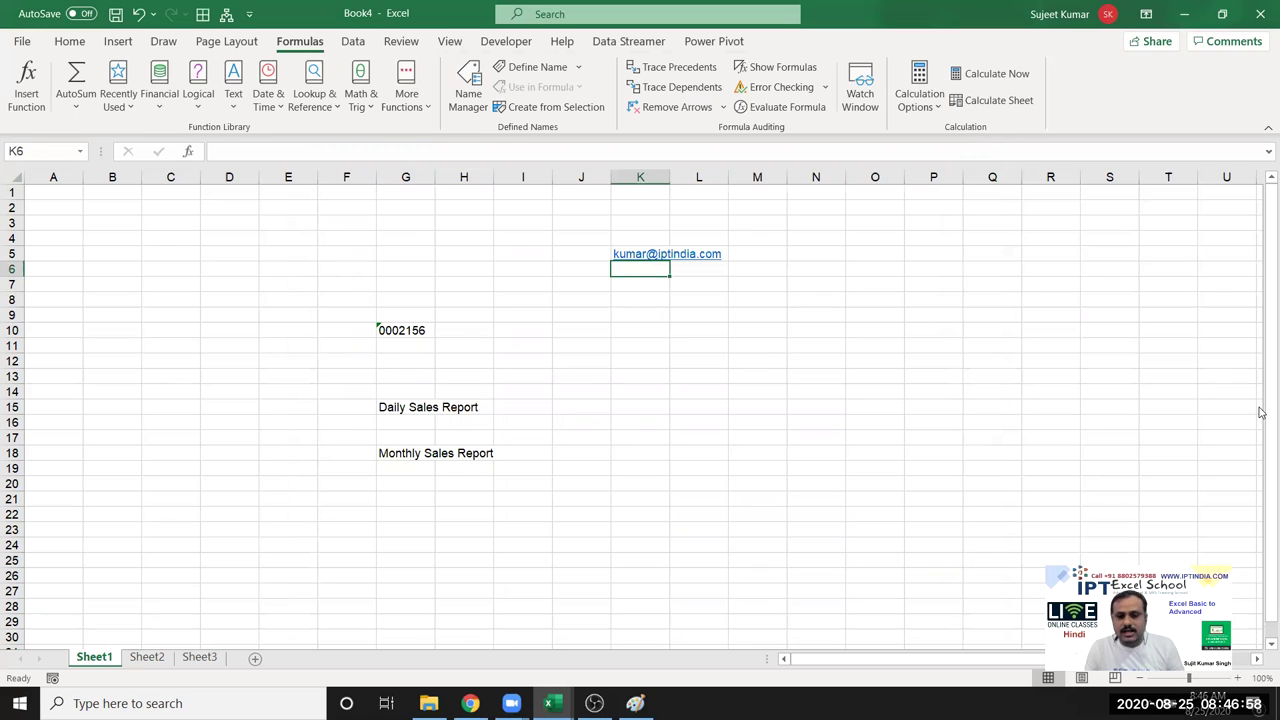
key("Up")
key("shift+Down")
key("shift+Down")
key("shift+Down")
key("shift+Down")
key("shift+Down")
key("shift+Down")
key("shift+Down")
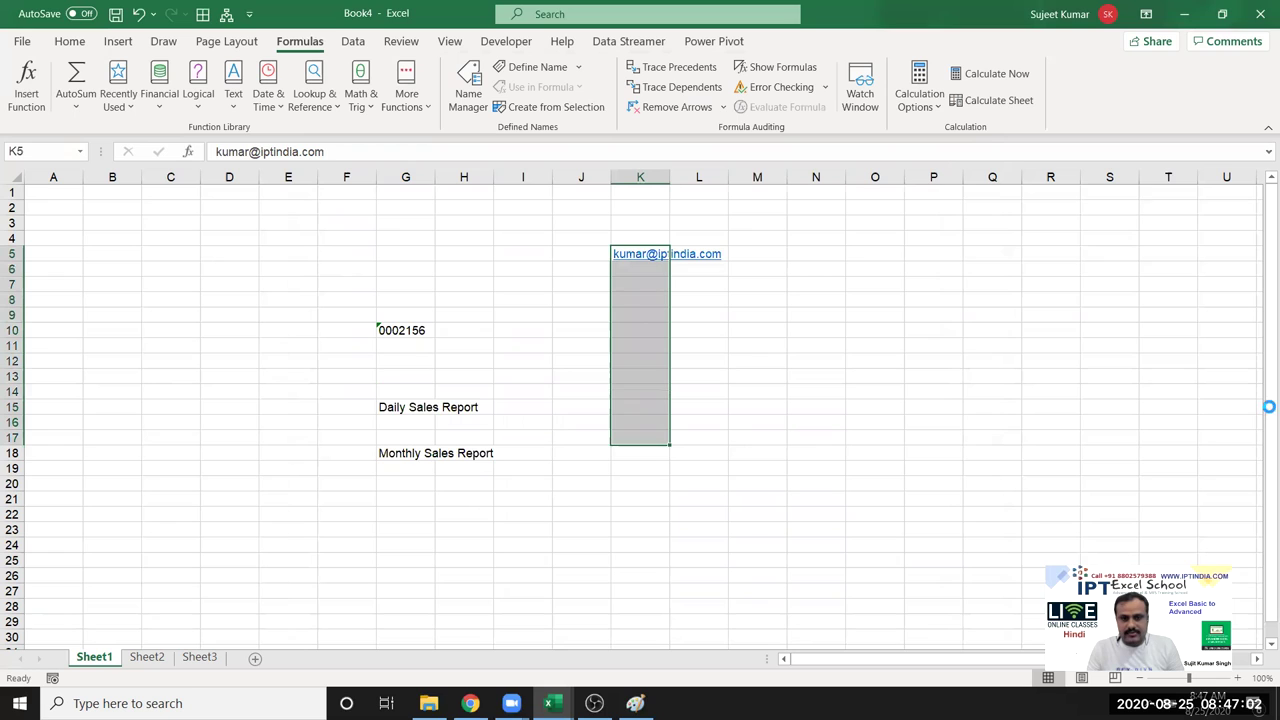
key("ctrl+d")
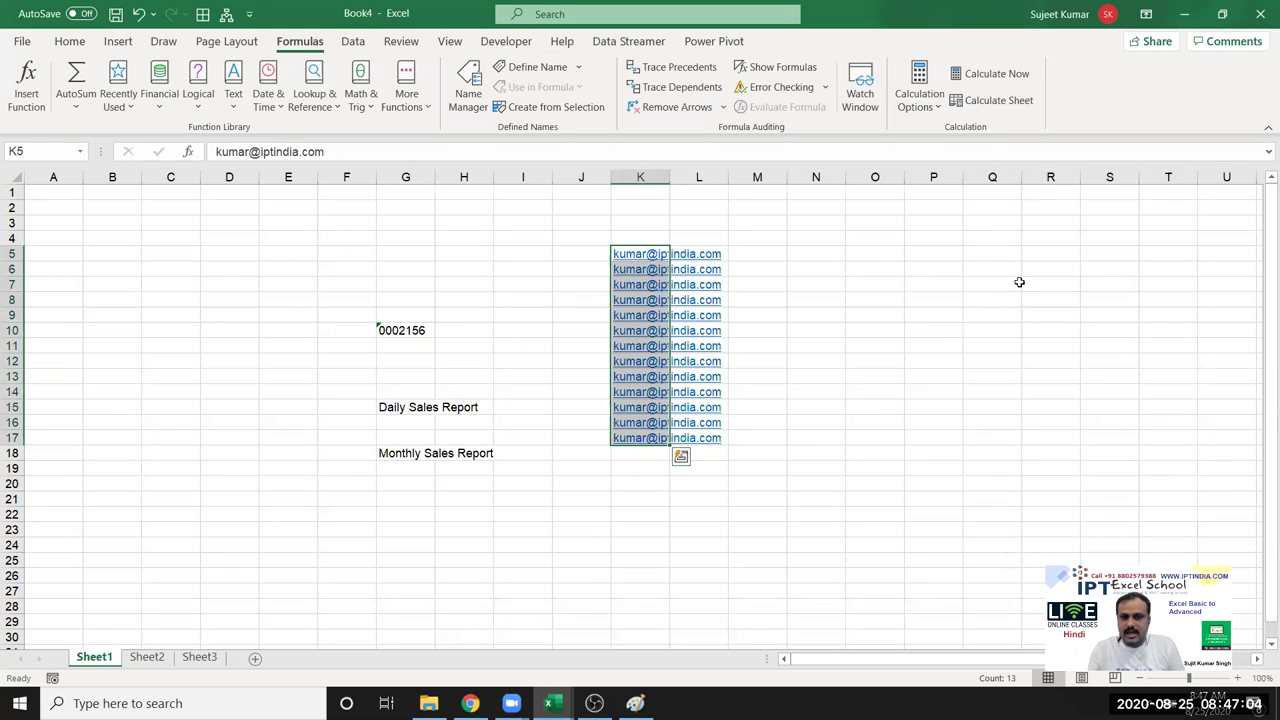
left_click(898, 346)
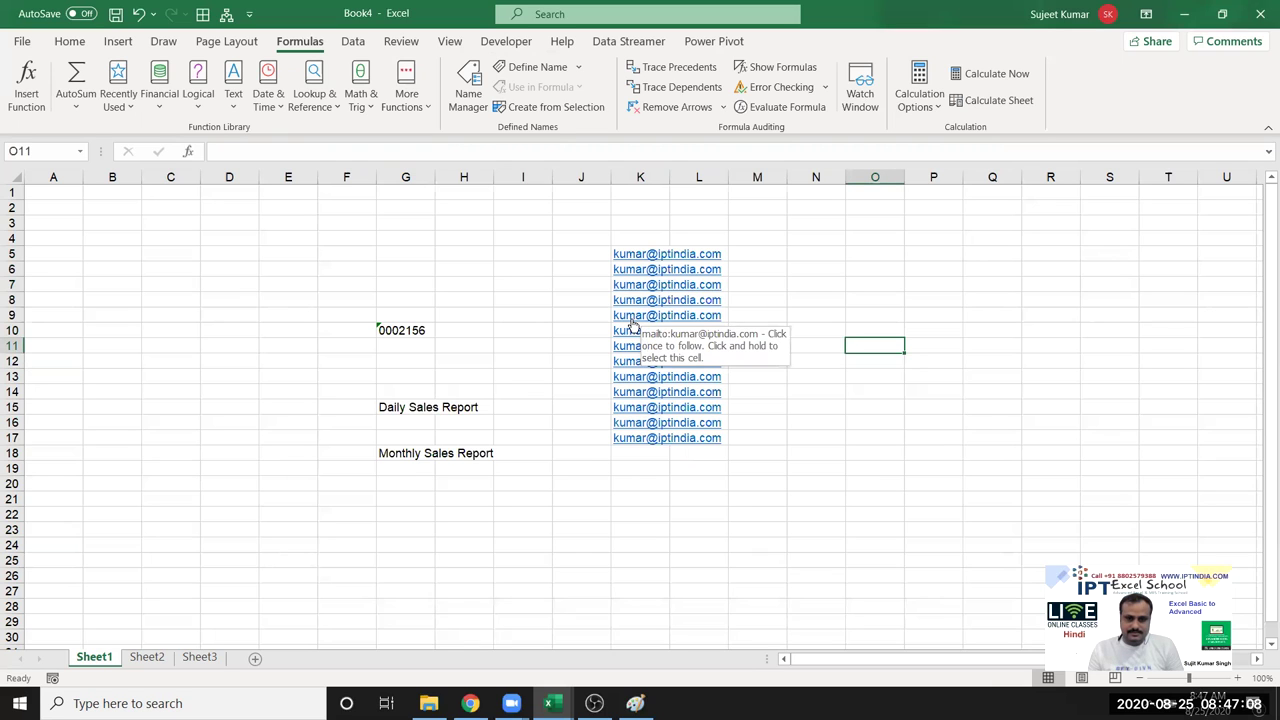
Reselect the e-mail range K5:K17 and bring up its Quick Analysis options
left_click(640, 235)
key("Down")
key("ctrl+shift+Down")
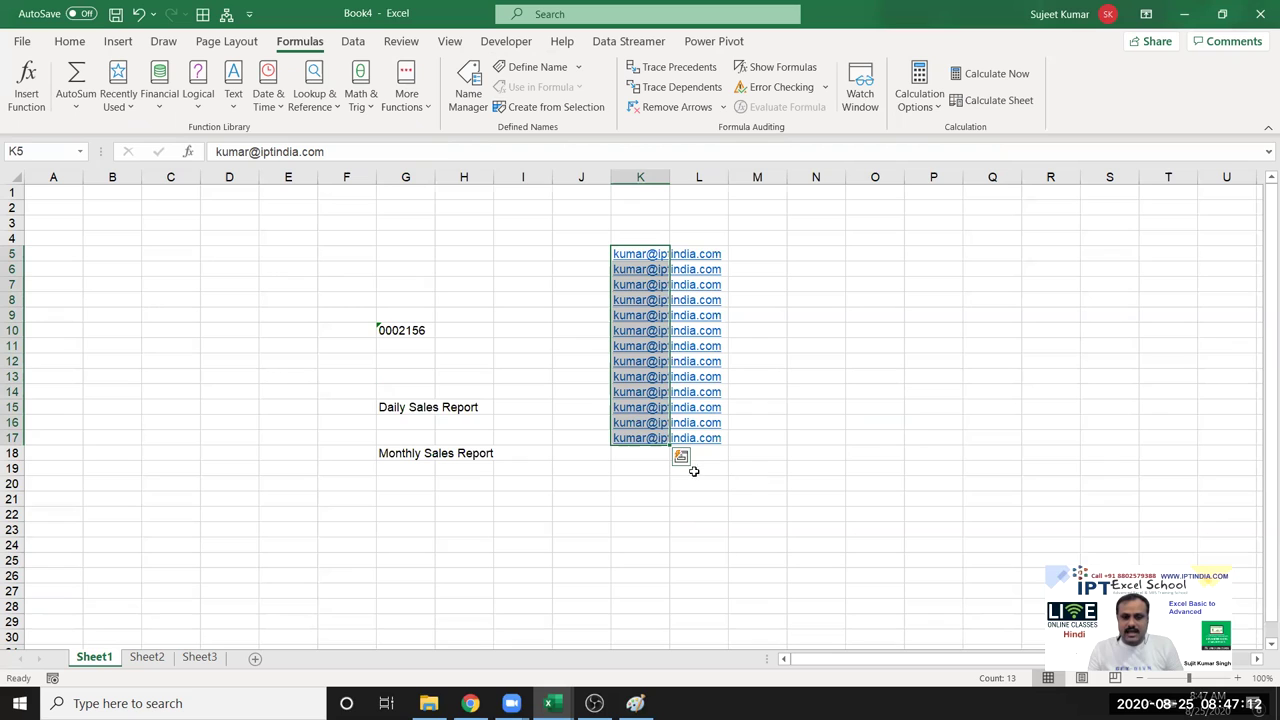
left_click(681, 459)
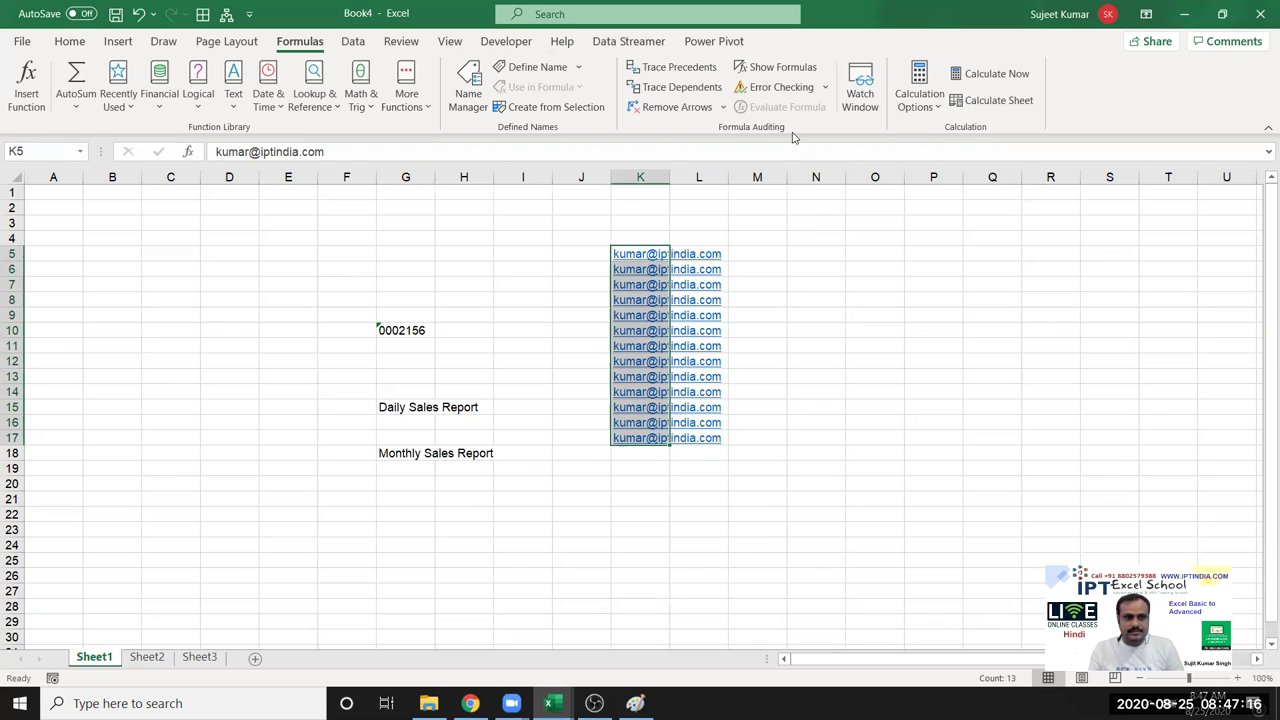
Strip the hyperlinks from the K5:K17 e-mail addresses, leaving them as plain black text
left_click(69, 41)
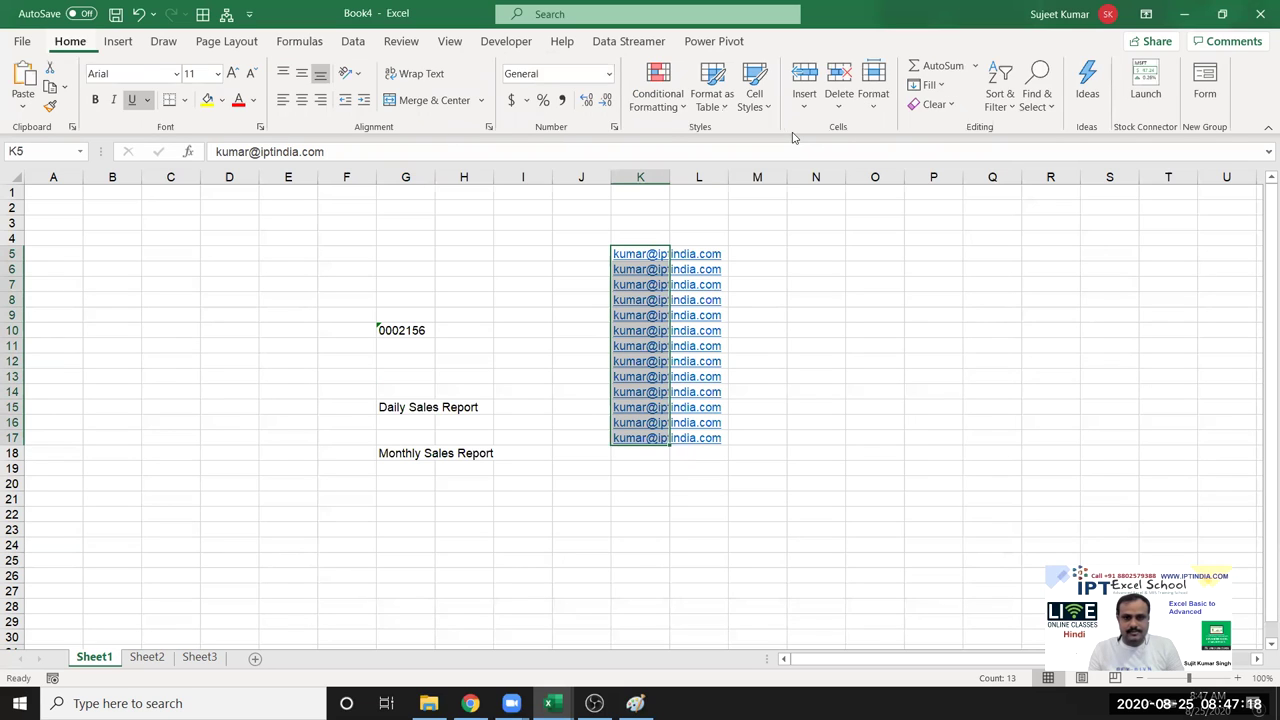
left_click(936, 104)
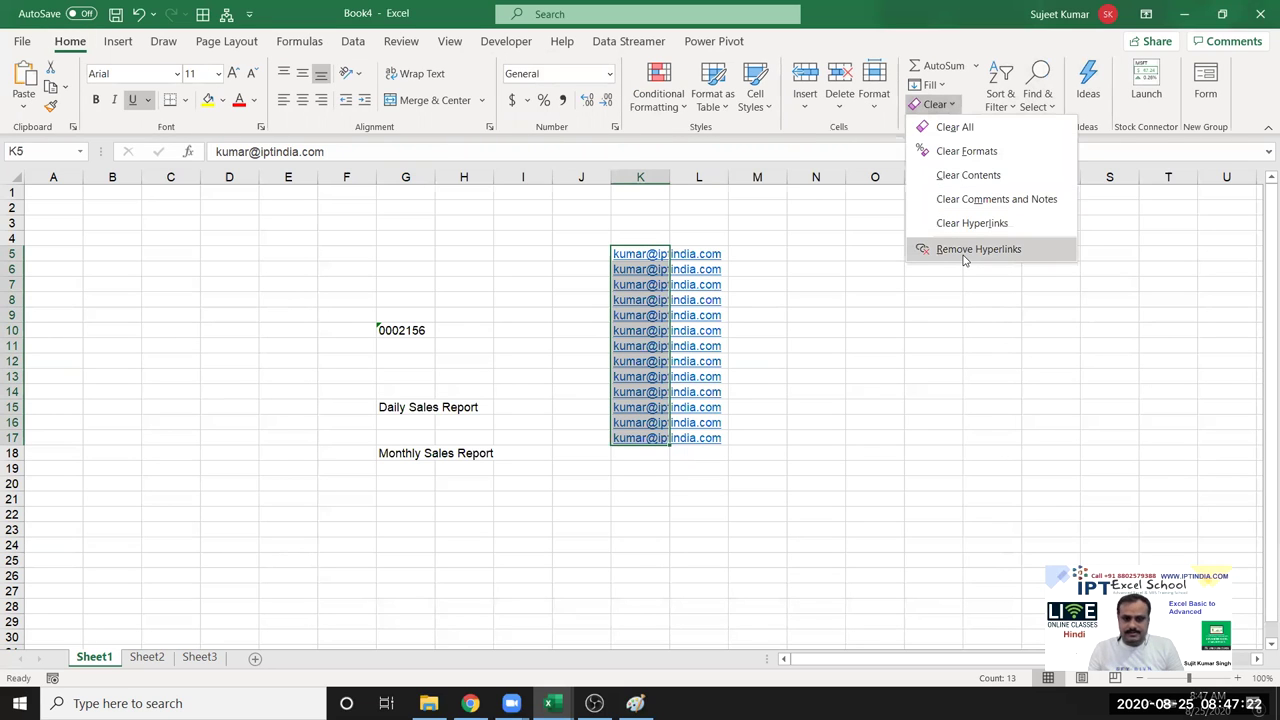
left_click(740, 528)
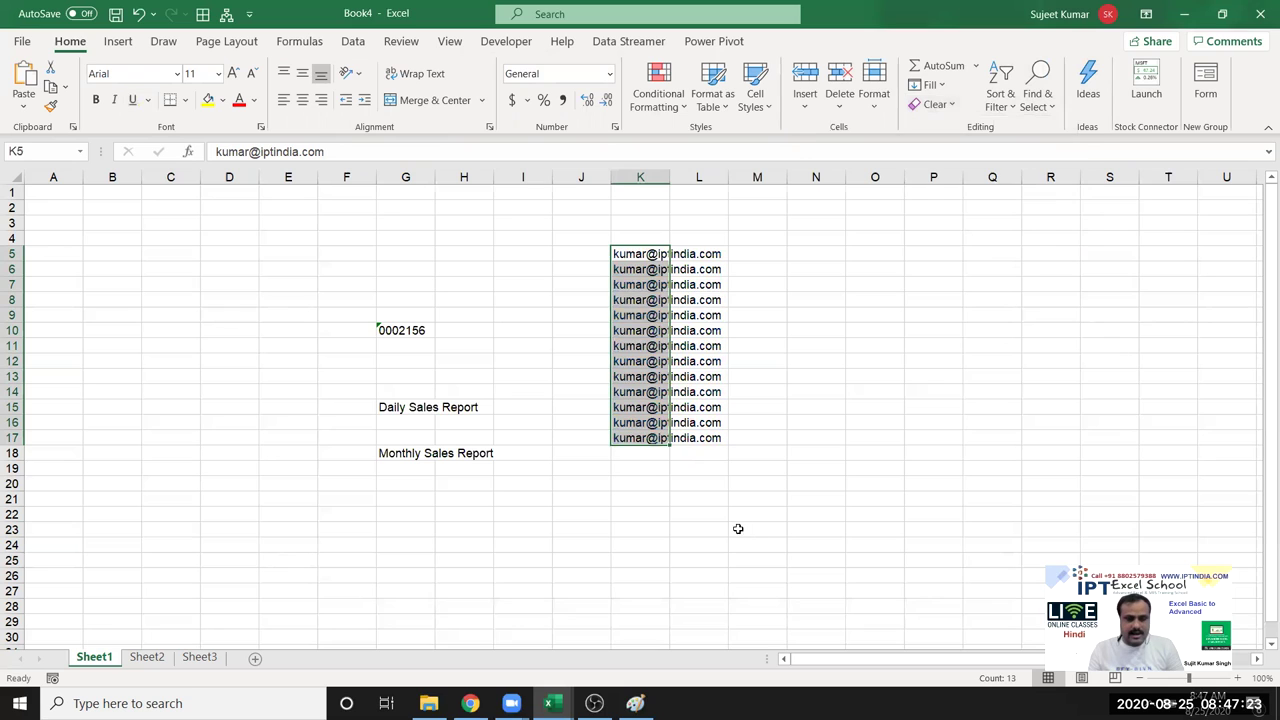
right_click(637, 365)
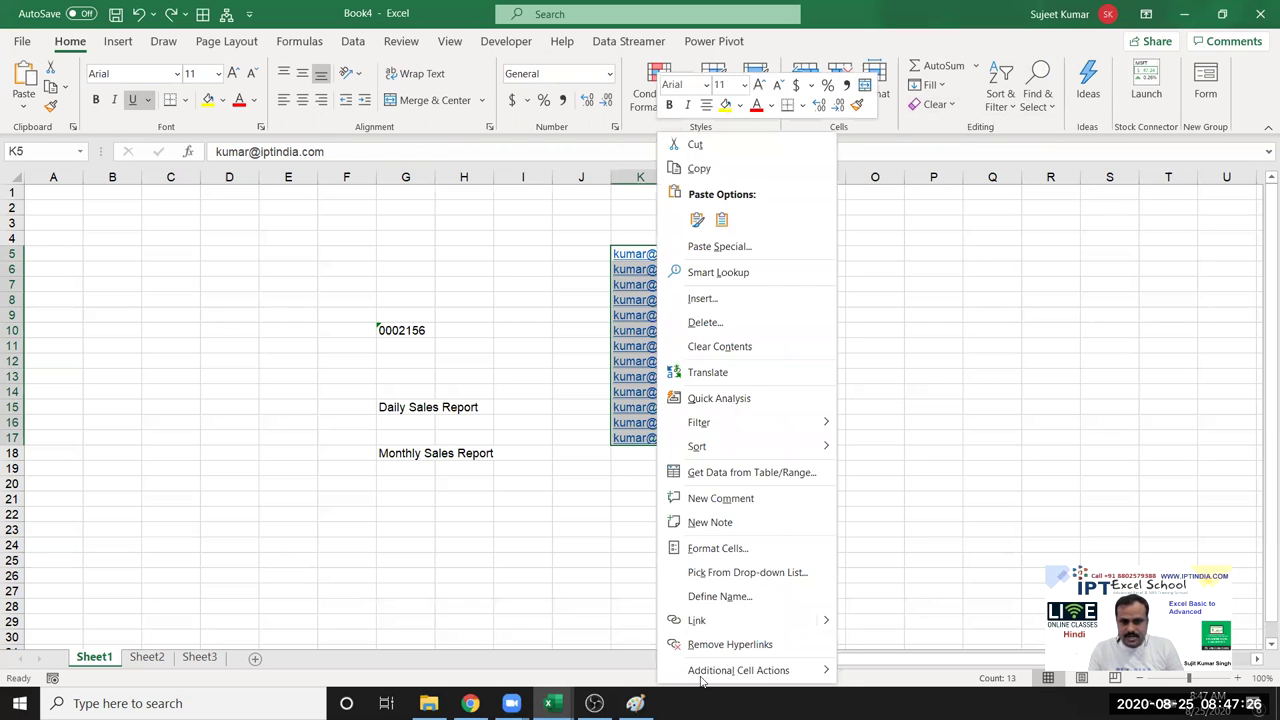
left_click(725, 644)
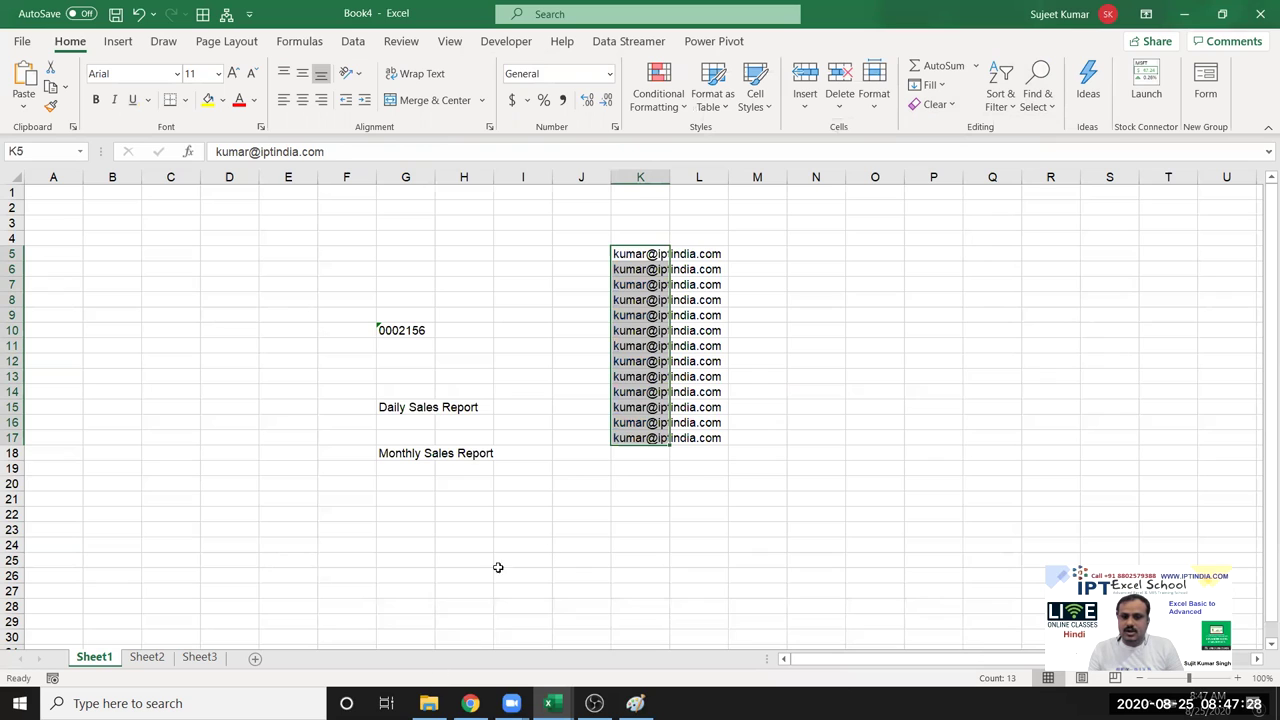
left_click(637, 526)
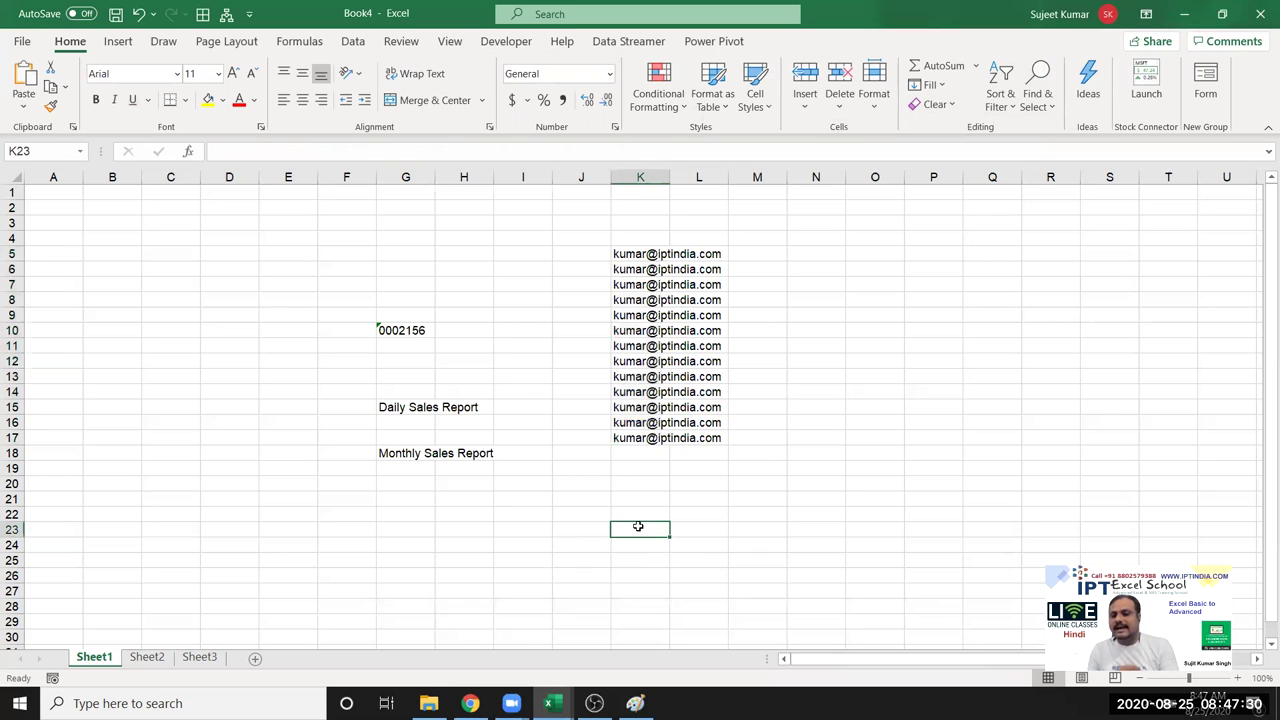
Review the AutoFormat As You Type settings under Proofing AutoCorrect, then close both dialogs
left_click(21, 44)
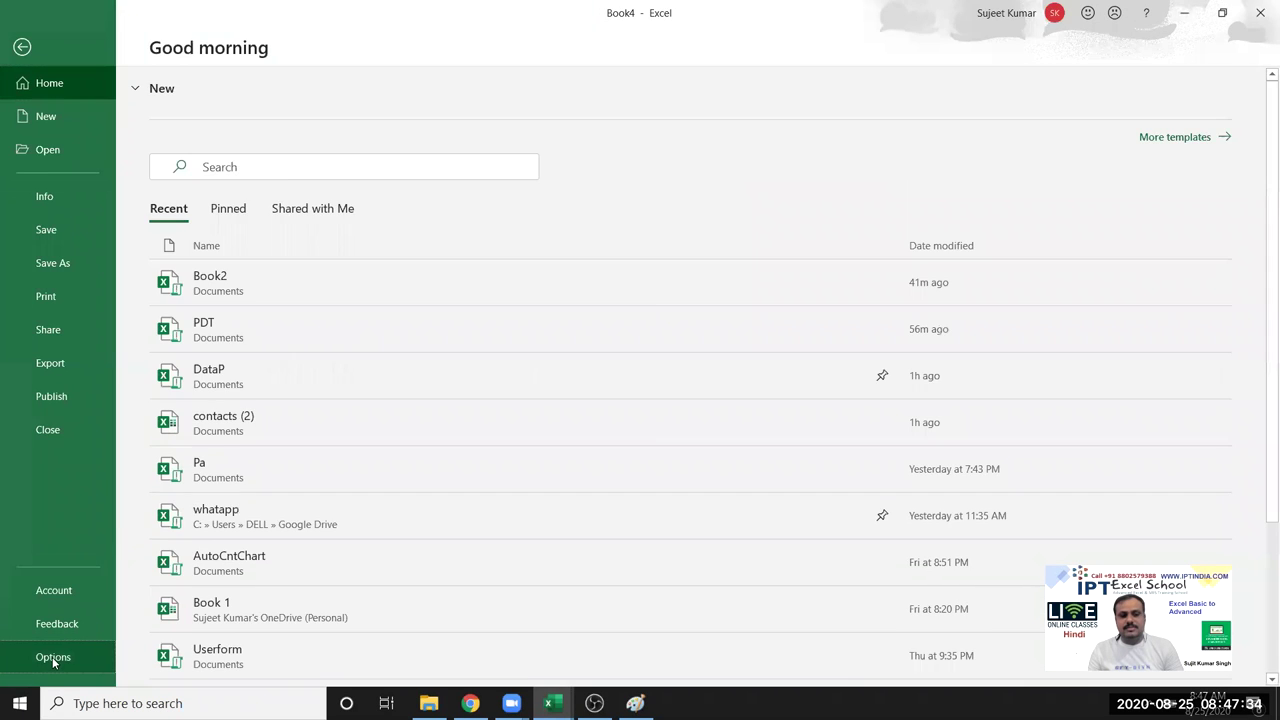
left_click(52, 657)
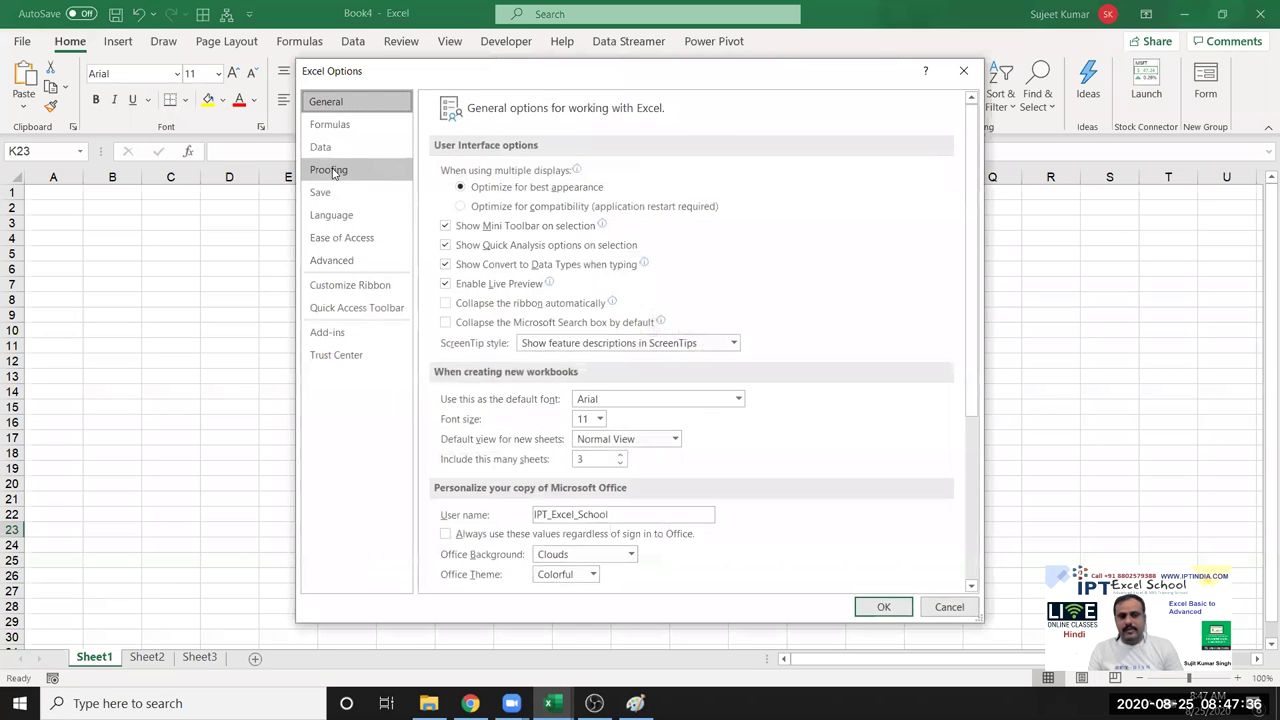
left_click(330, 170)
left_click(750, 174)
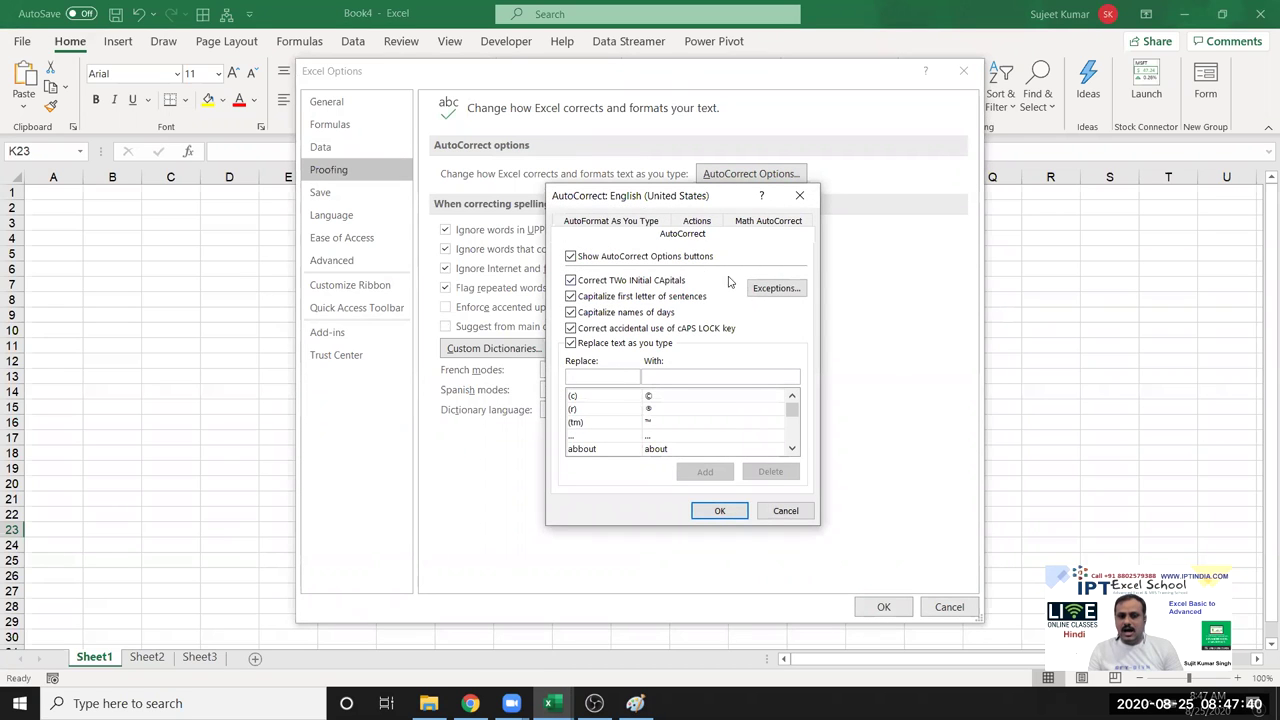
left_click(636, 224)
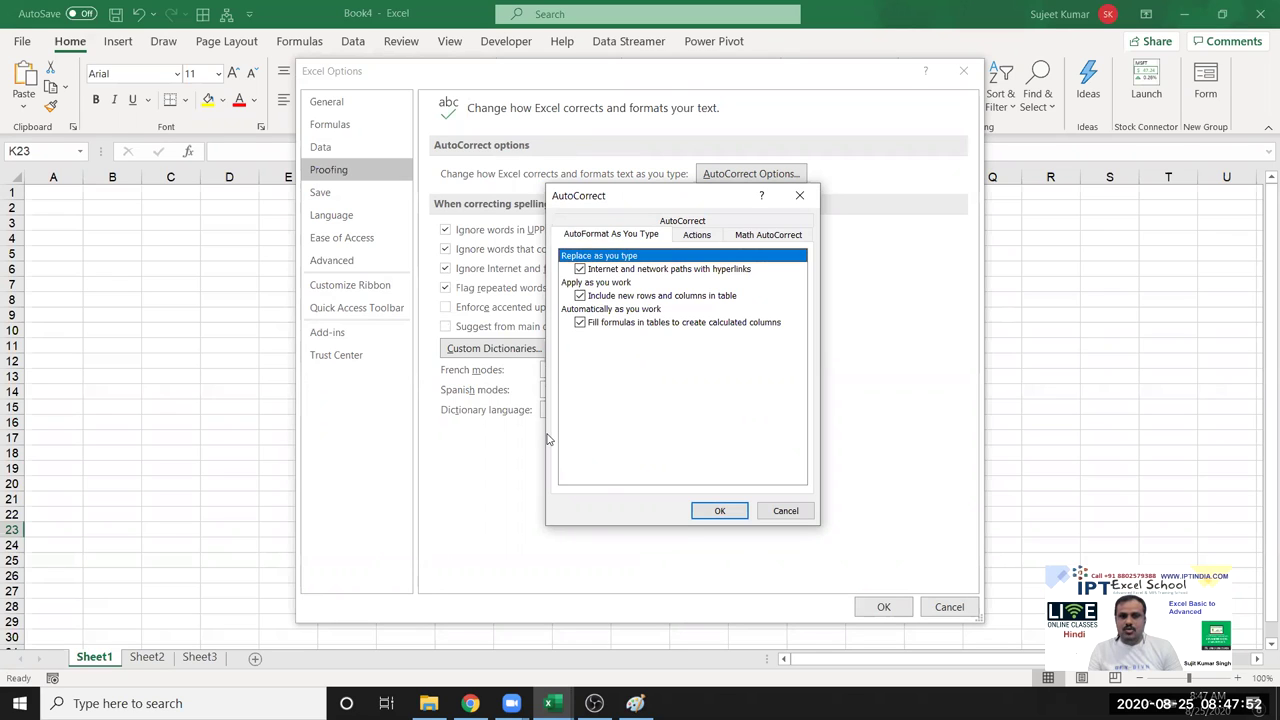
key("Escape")
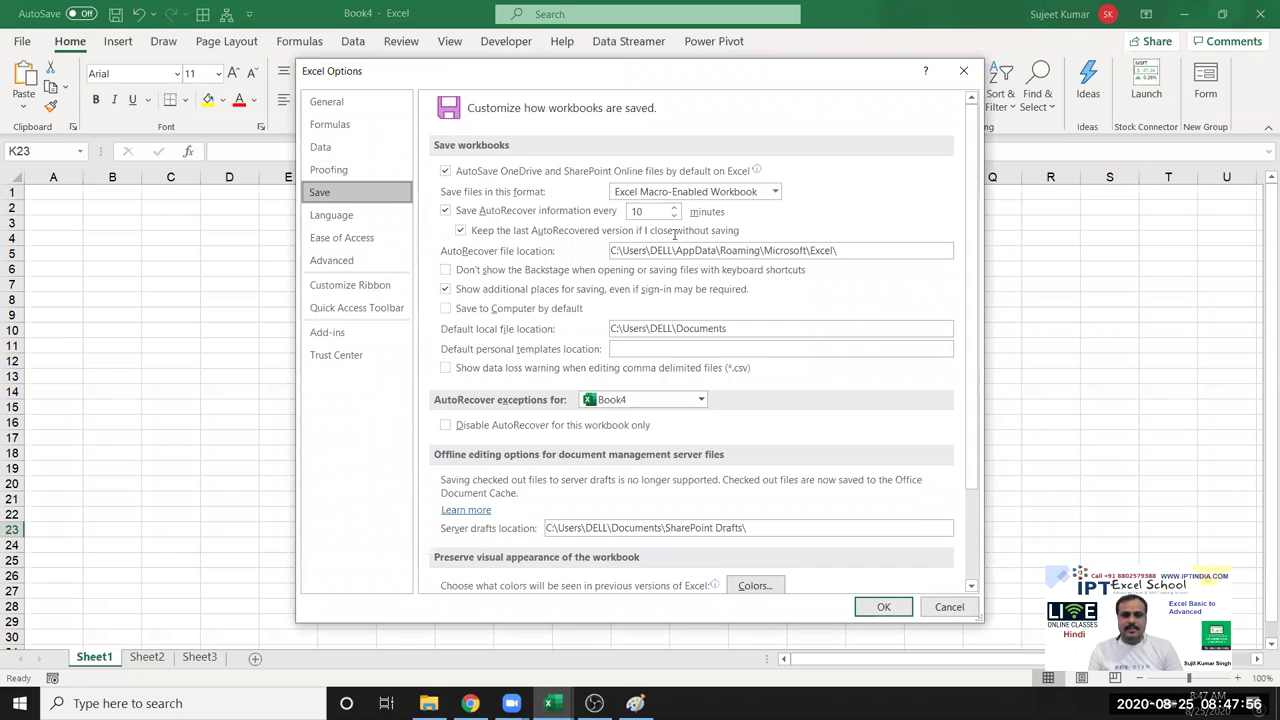
key("Escape")
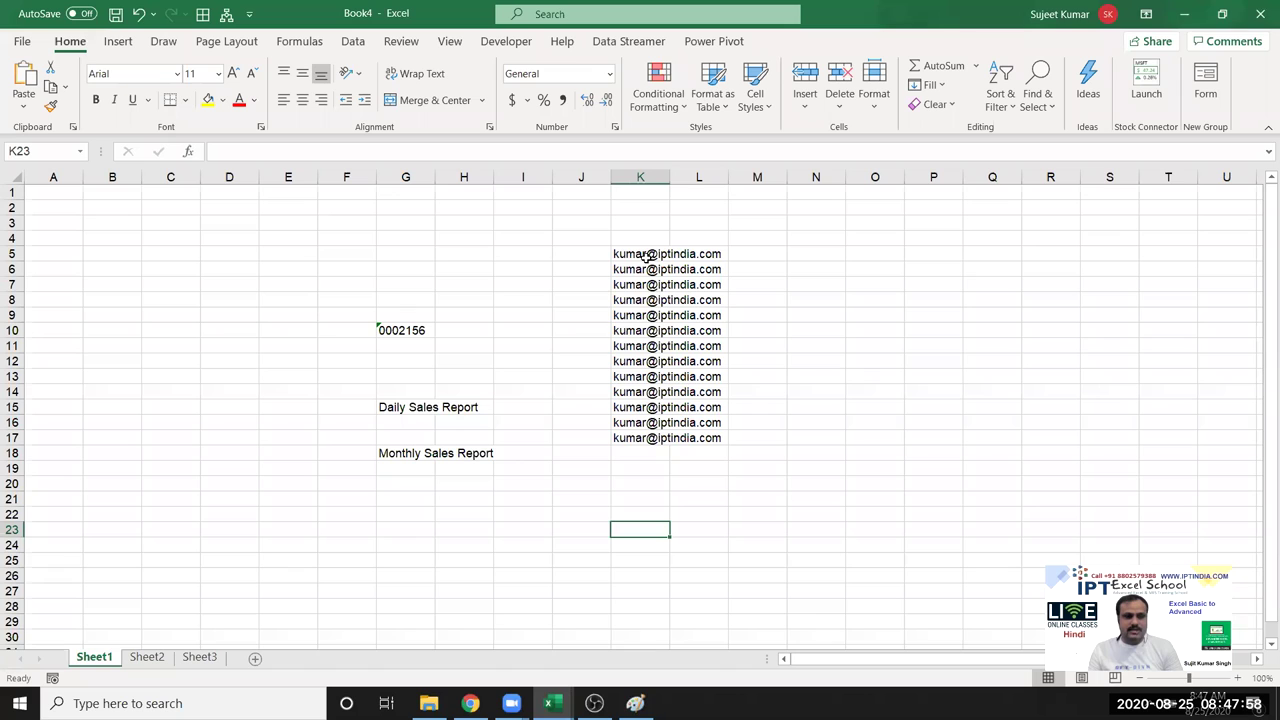
Bring up the Save As window for Book4 on Documents as an Excel Macro-Enabled Workbook
key("ctrl+s")
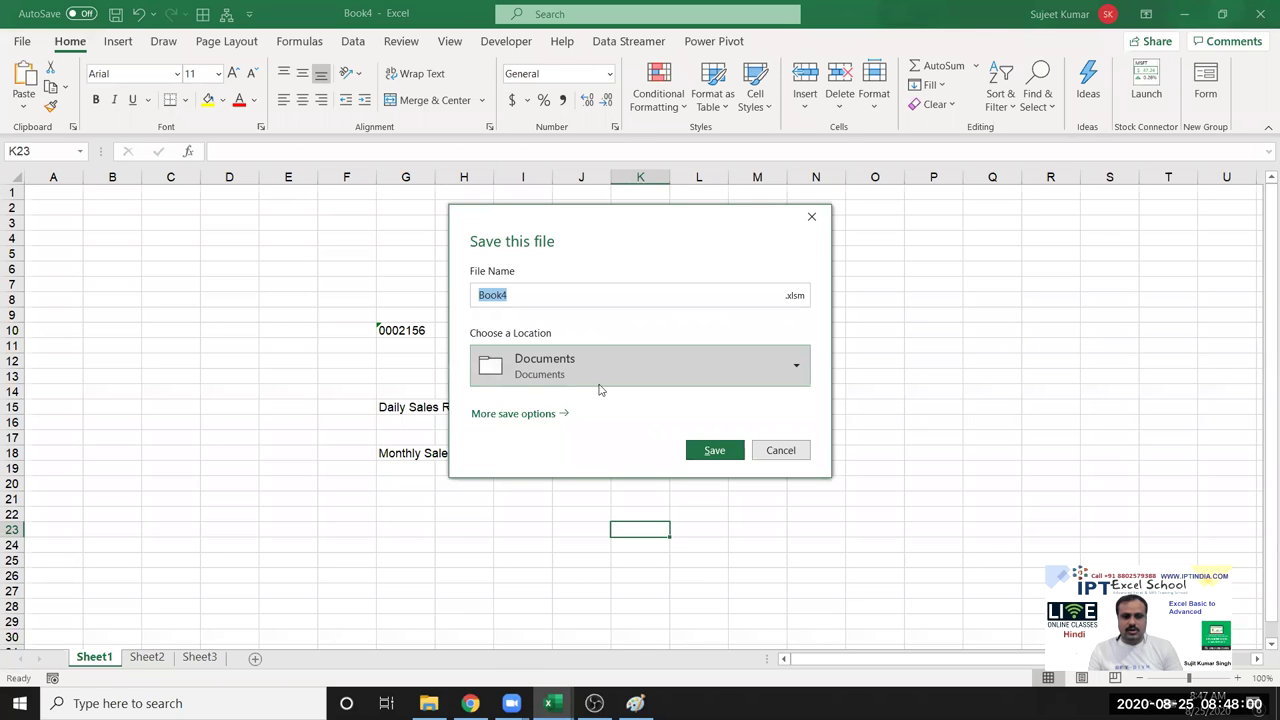
left_click(600, 390)
left_click(754, 371)
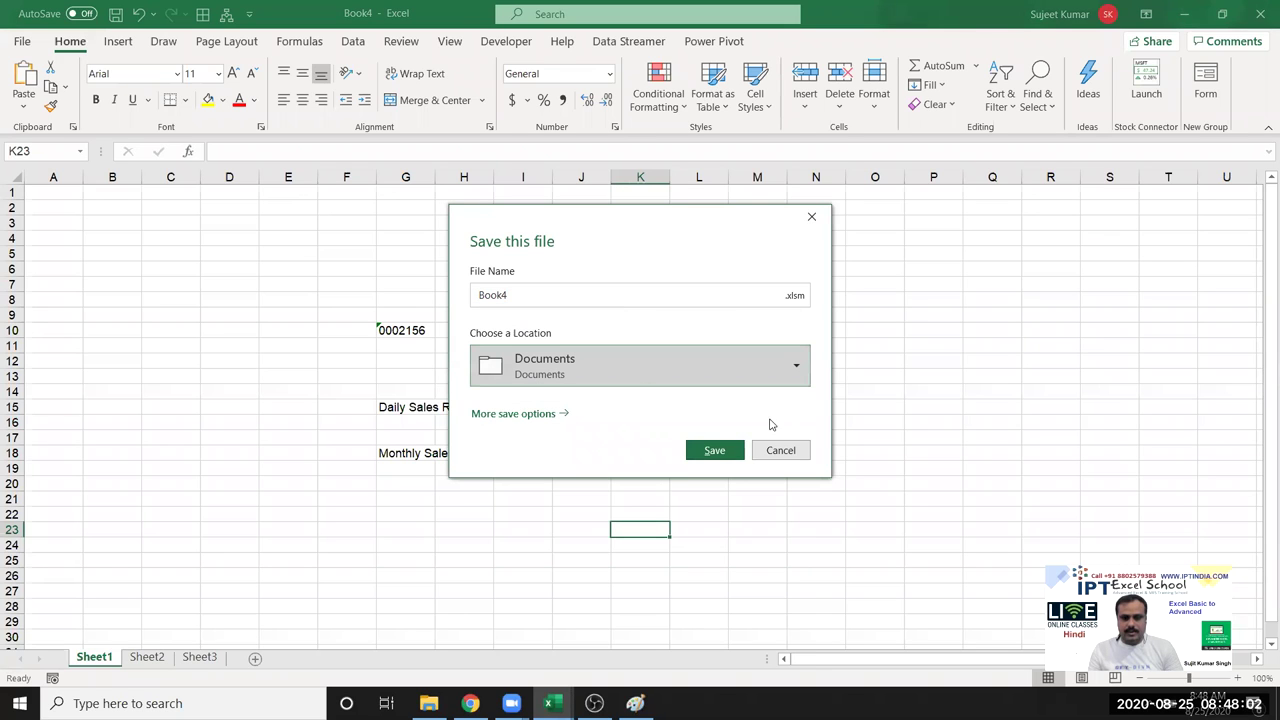
left_click(509, 413)
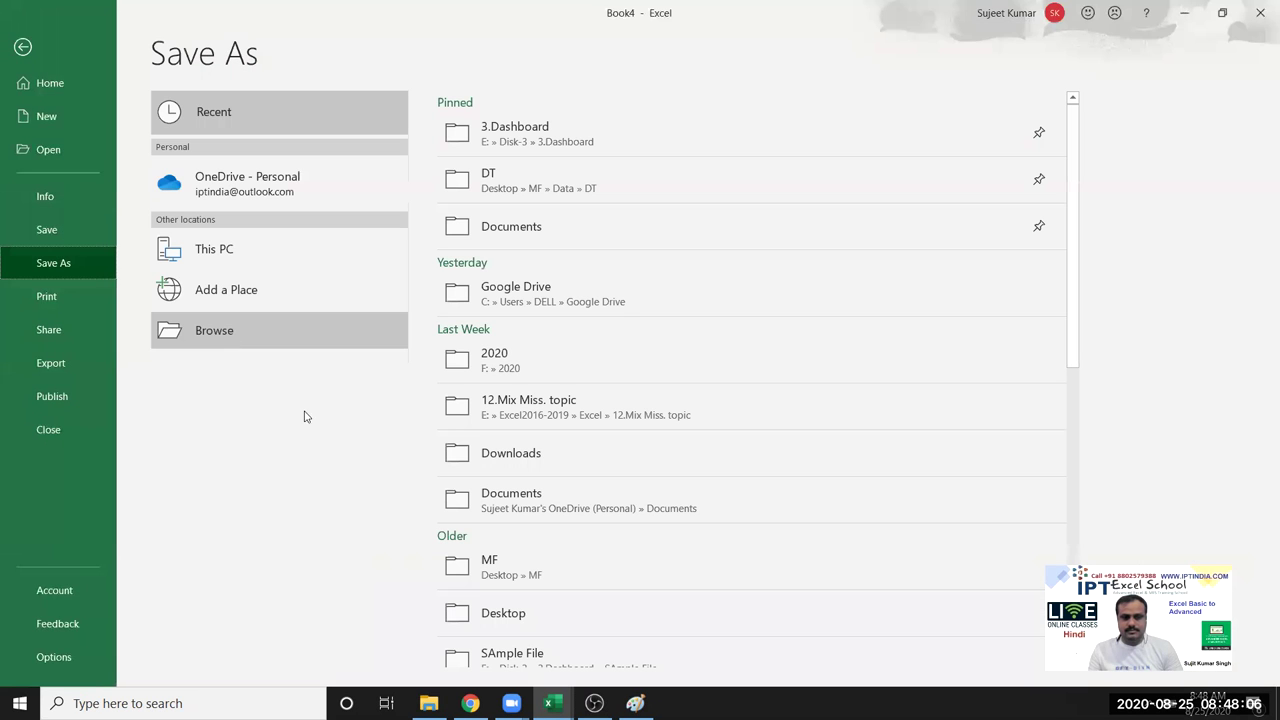
key("Return")
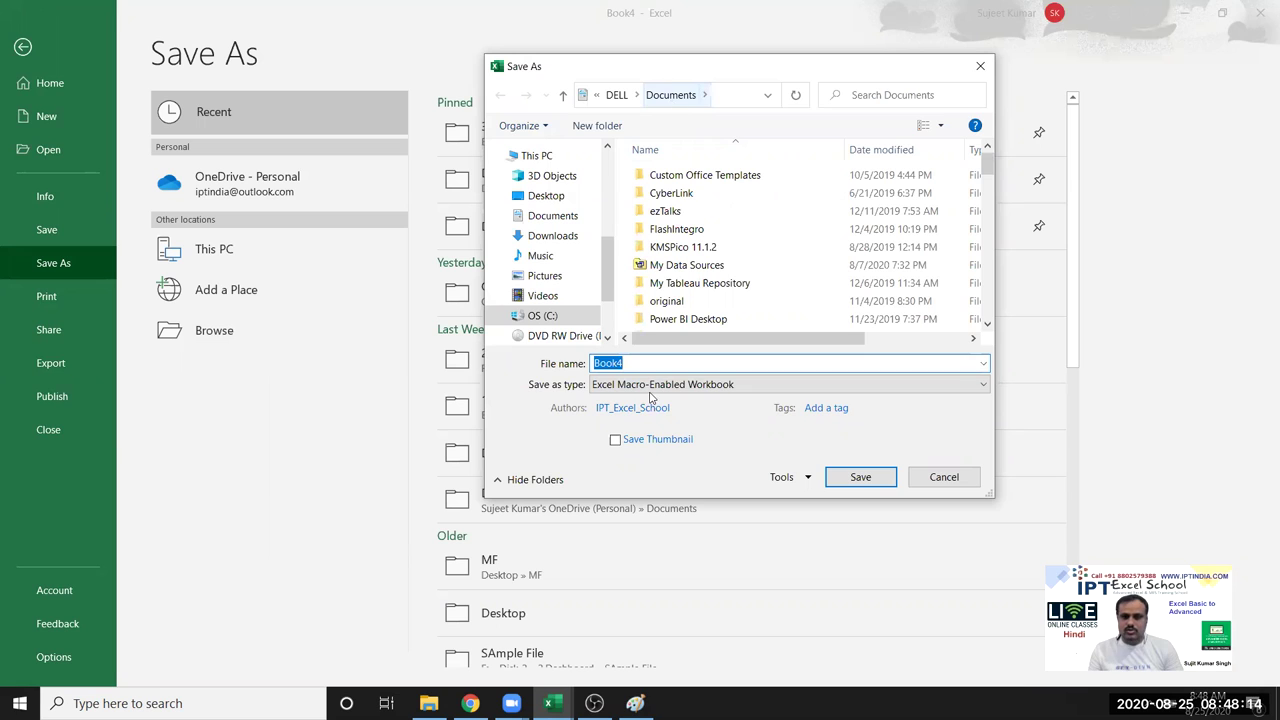
Try Excel Workbook as the file type, revert to Excel Macro-Enabled Workbook, and cancel without saving
left_click(704, 390)
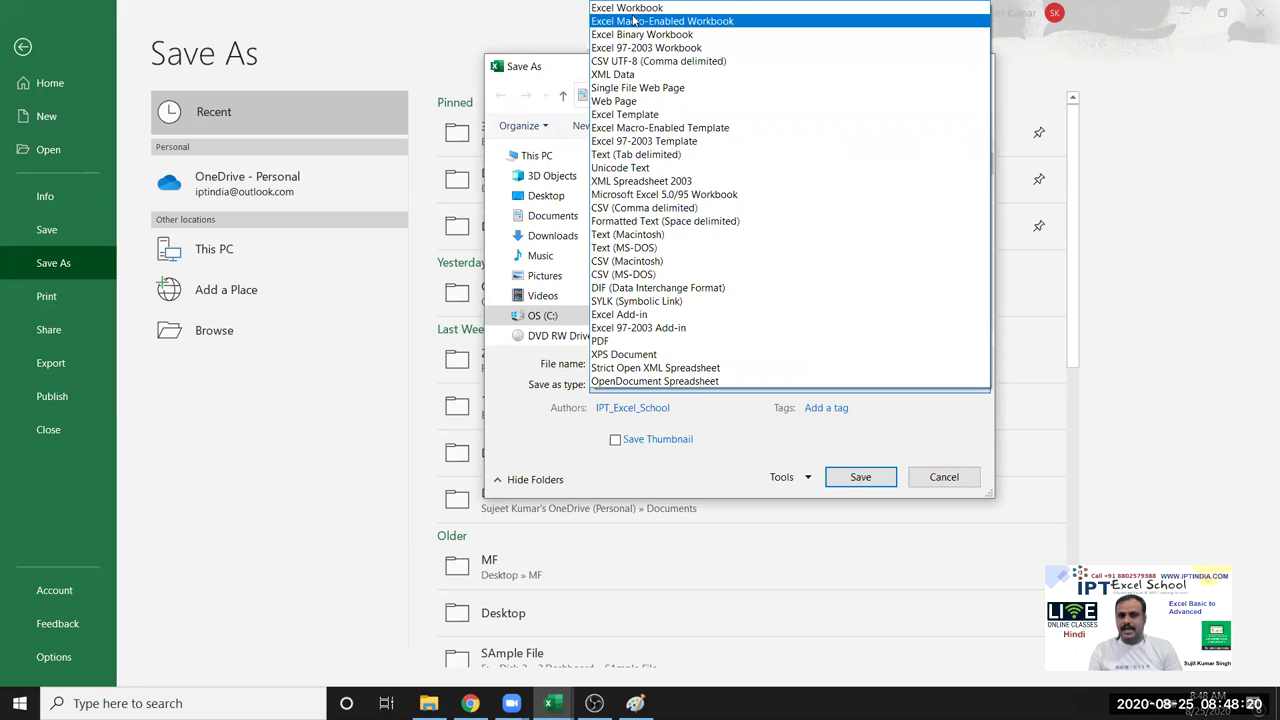
key("Up")
key("Return")
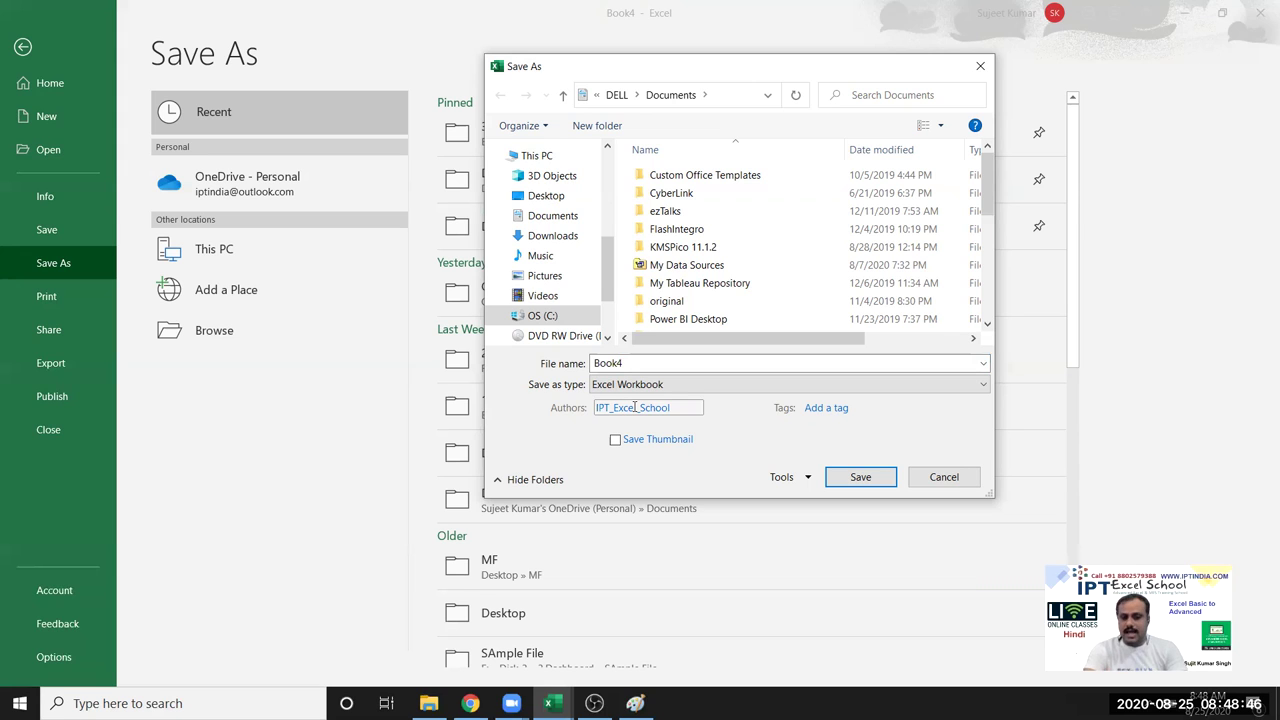
left_click(693, 390)
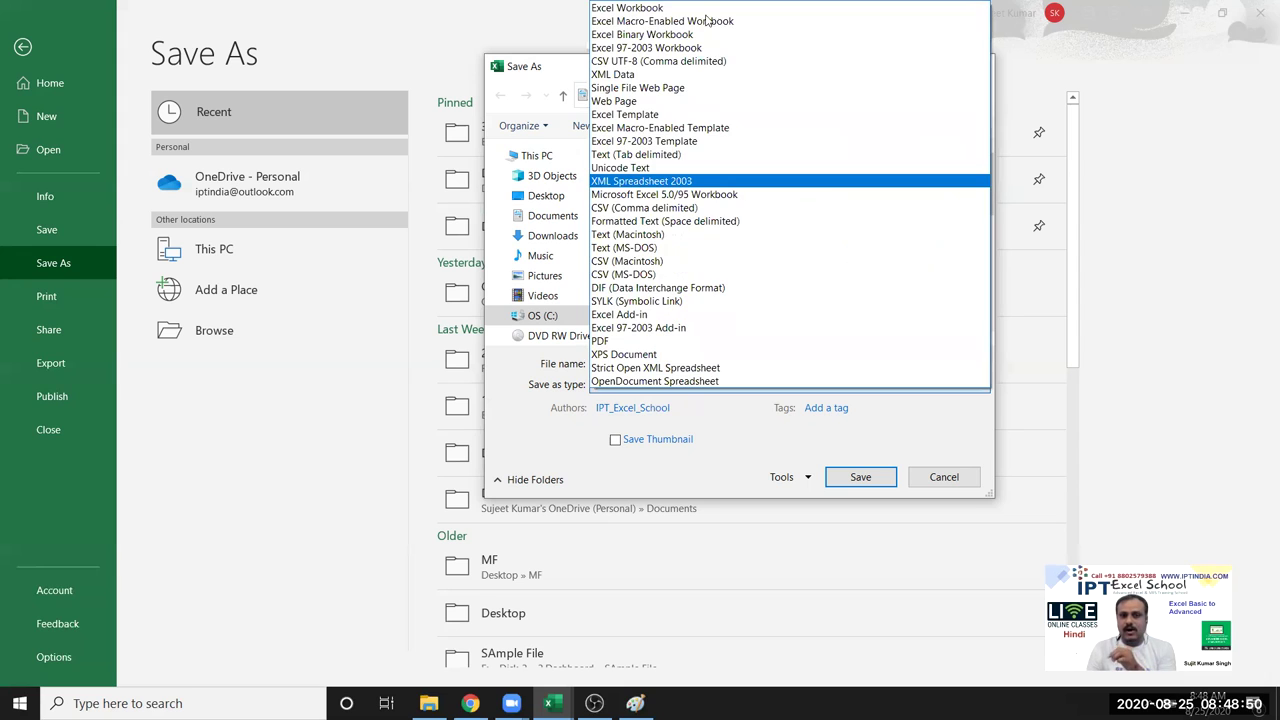
left_click(706, 20)
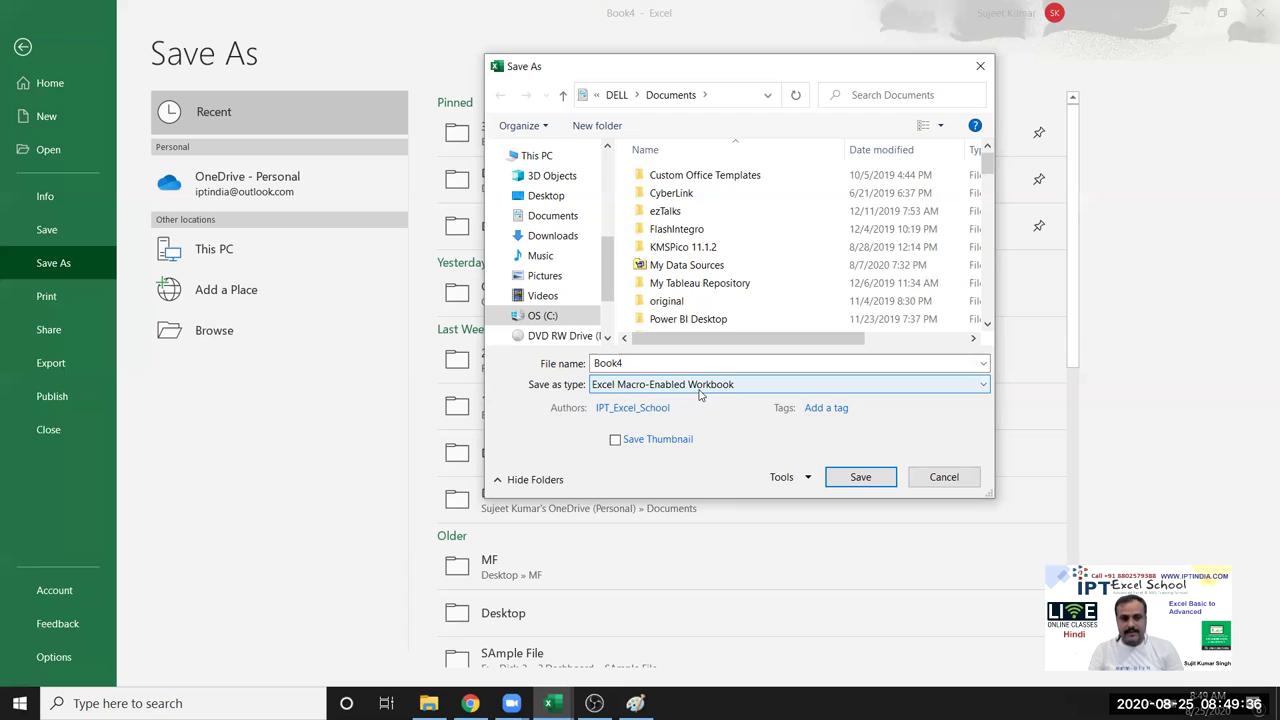
key("Escape")
Open the Save options and keep Excel Macro-Enabled Workbook as the default save format
left_click(78, 658)
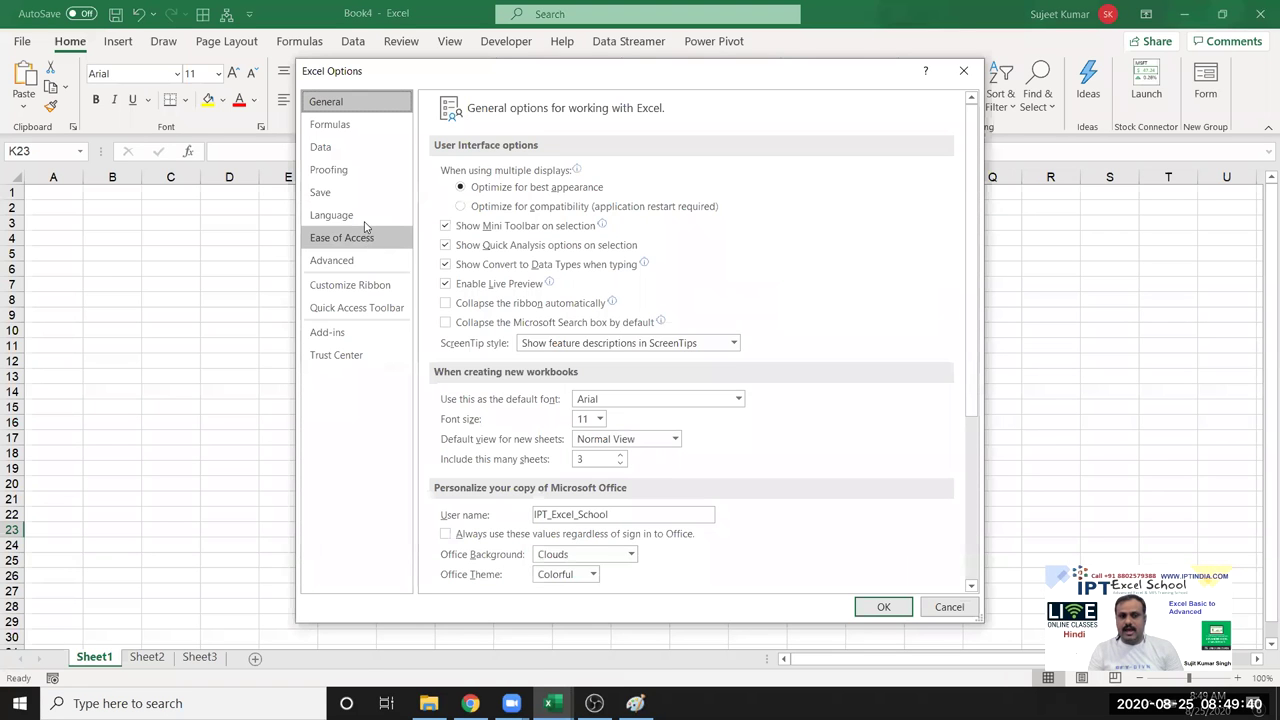
left_click(345, 194)
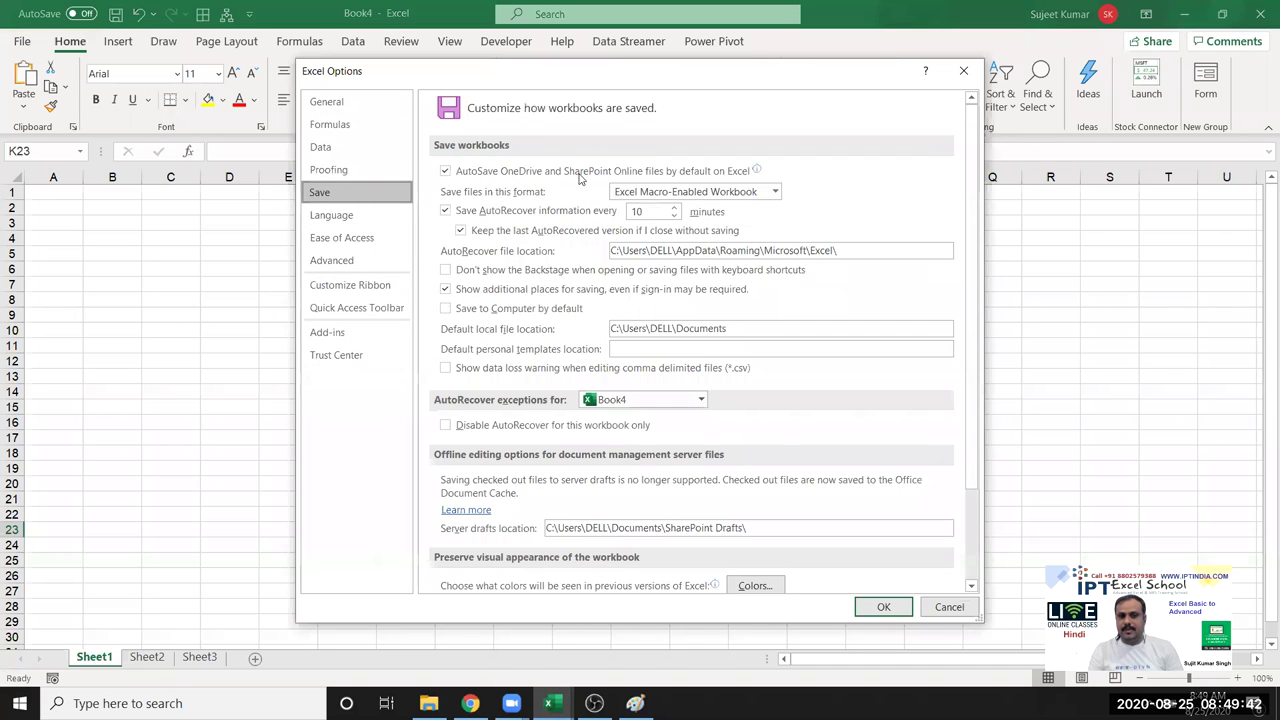
left_click(655, 191)
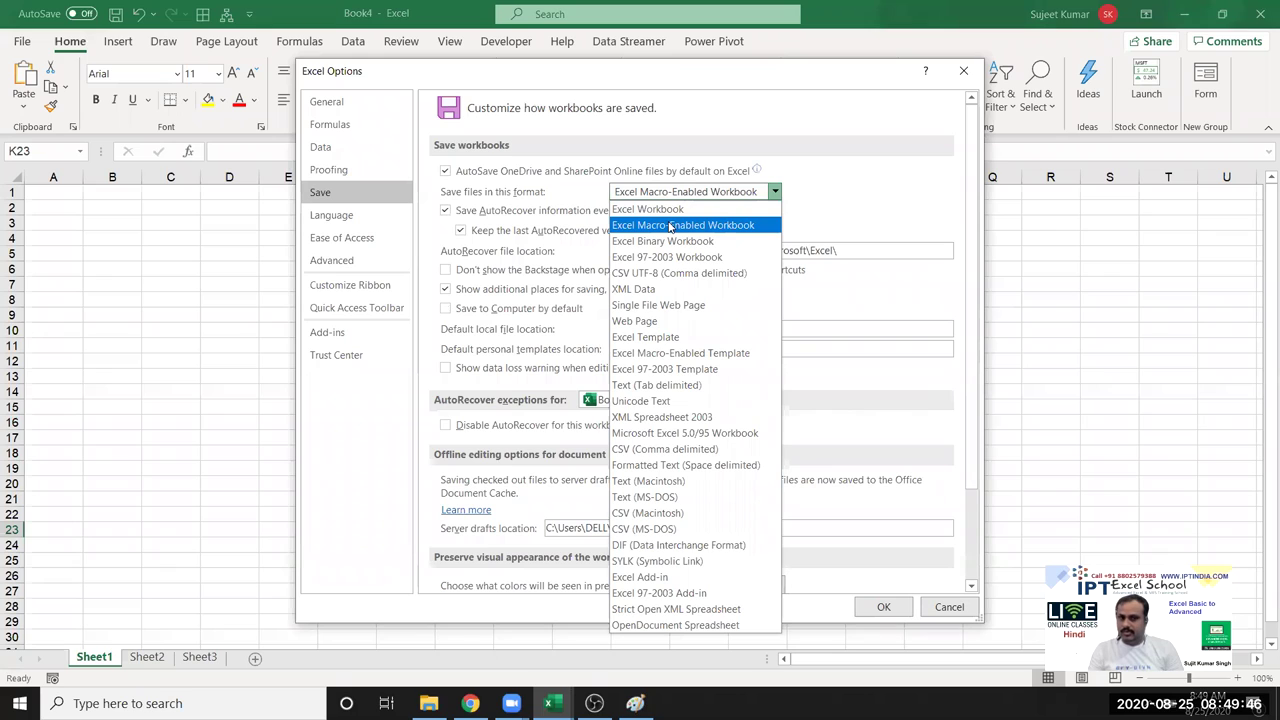
left_click(670, 226)
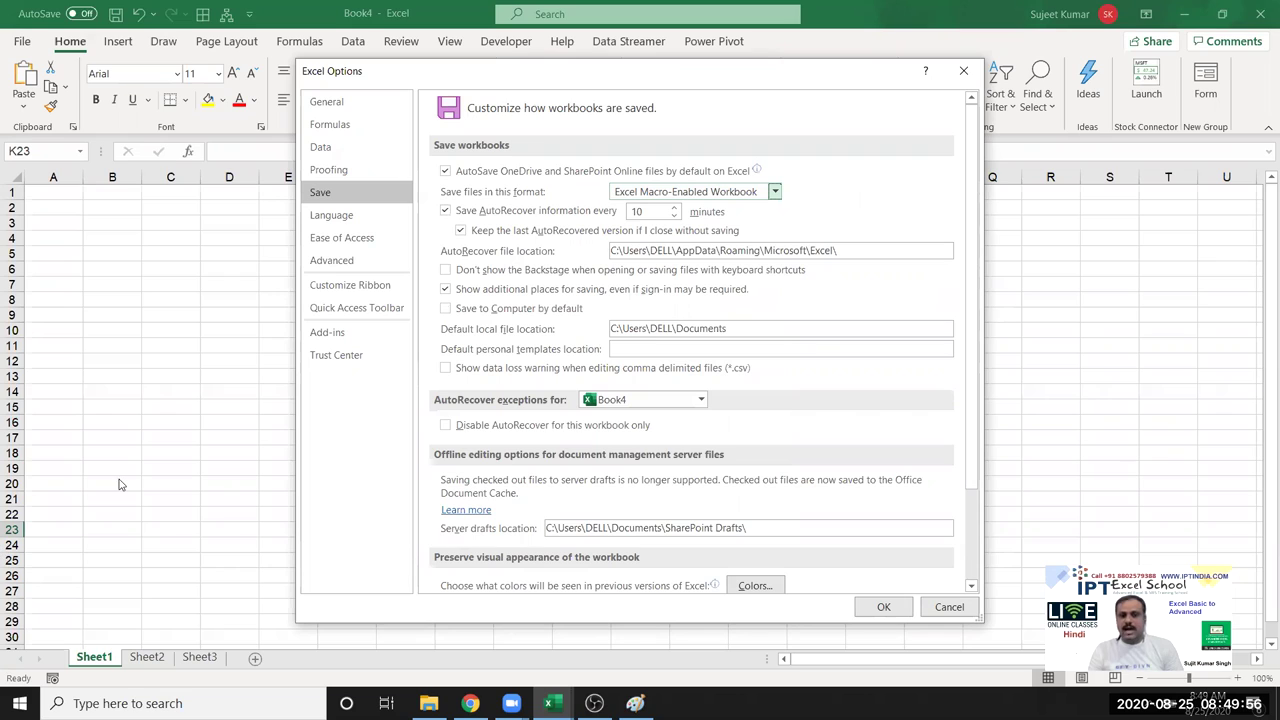
Inspect the default local file location, the 10-minute AutoRecover interval and the AutoRecover file location
left_click(493, 356)
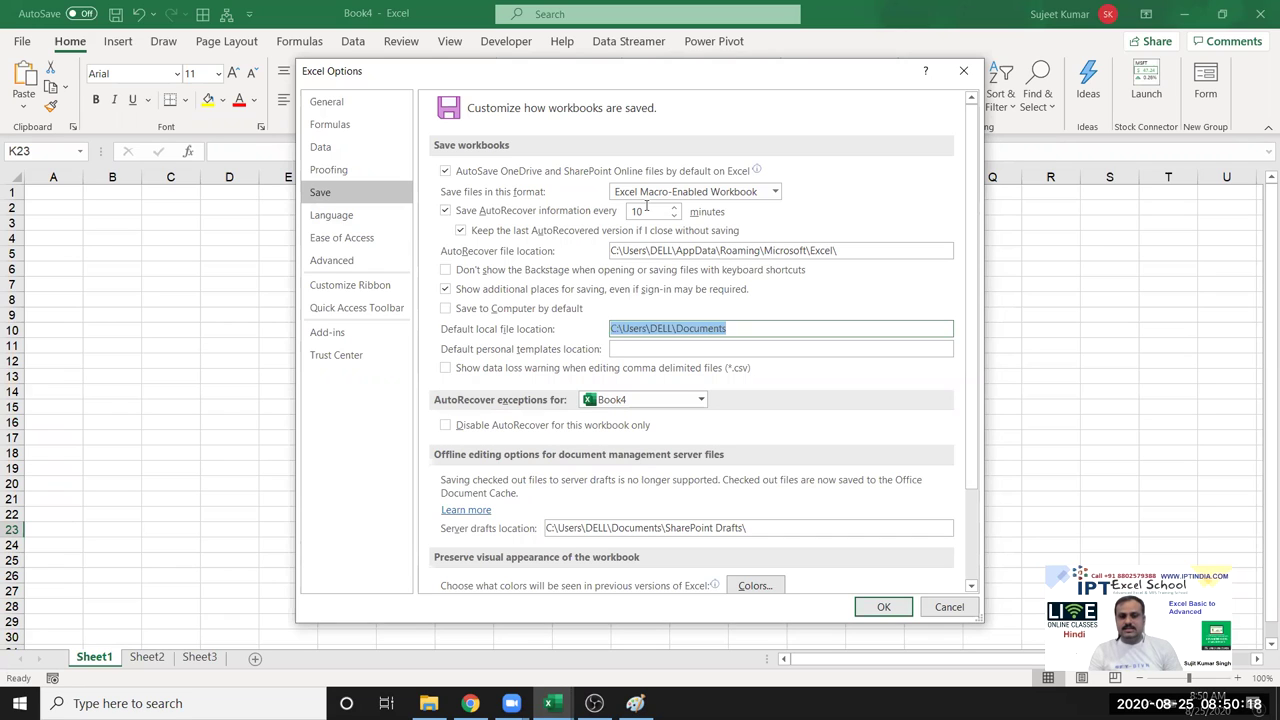
left_click_drag(648, 211, 604, 211)
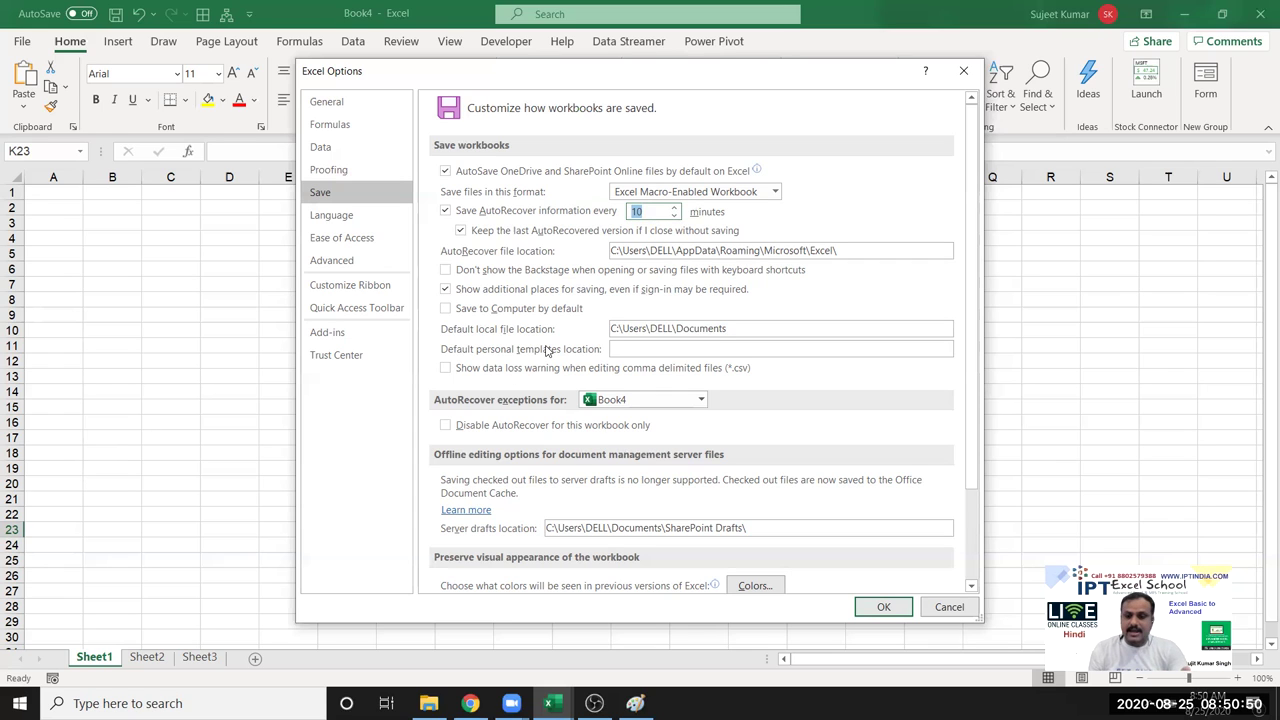
double_click(849, 257)
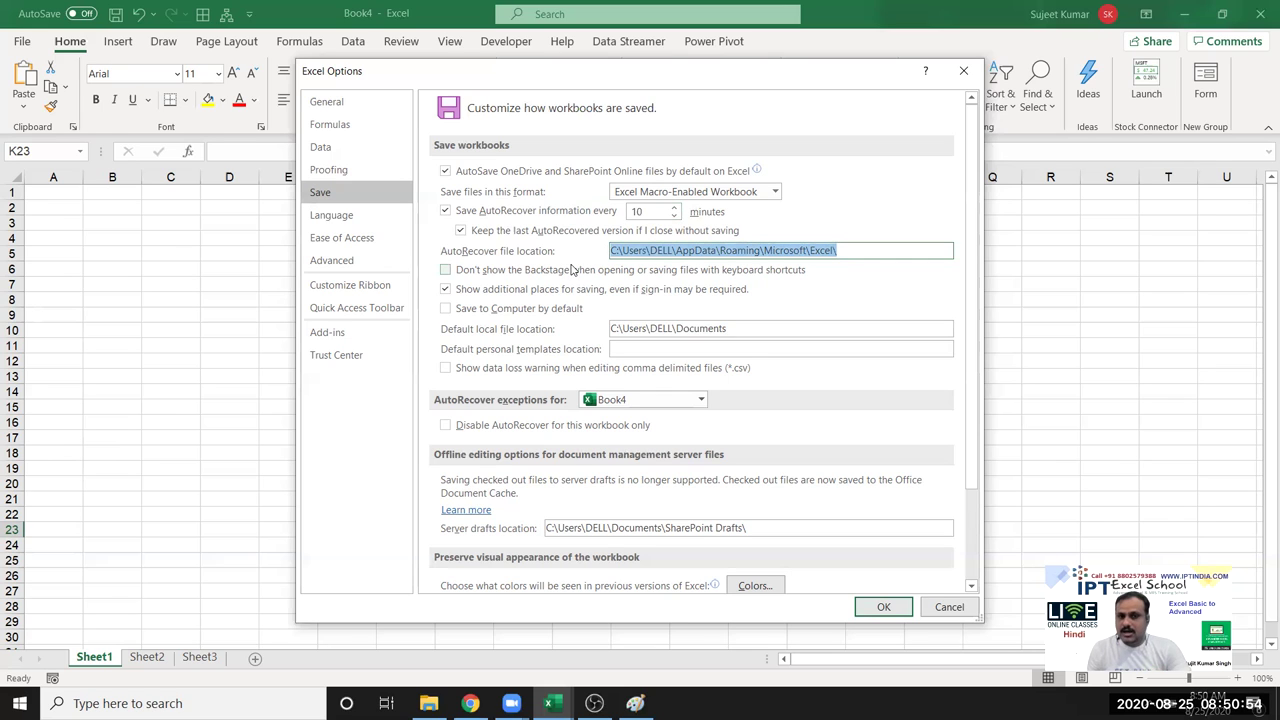
Check the 10-minute AutoRecover interval and leave Book4 as the AutoRecover exceptions workbook
left_click(632, 211)
double_click(634, 211)
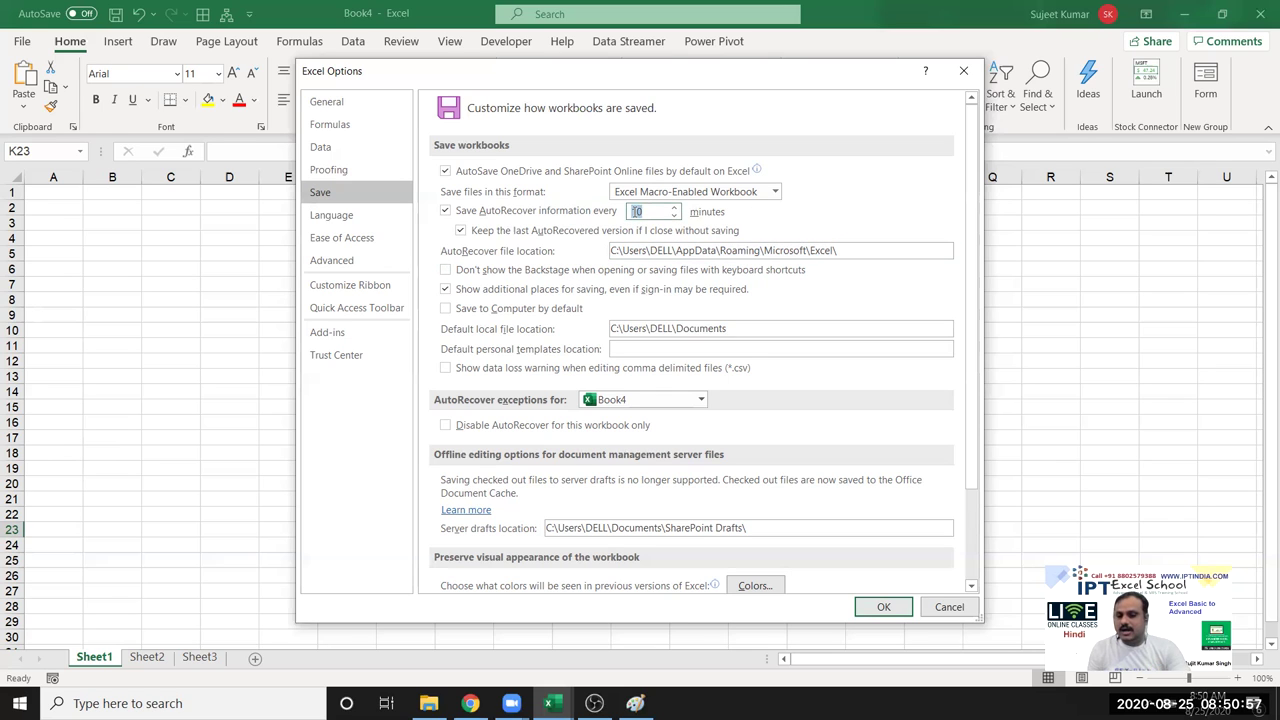
left_click(667, 400)
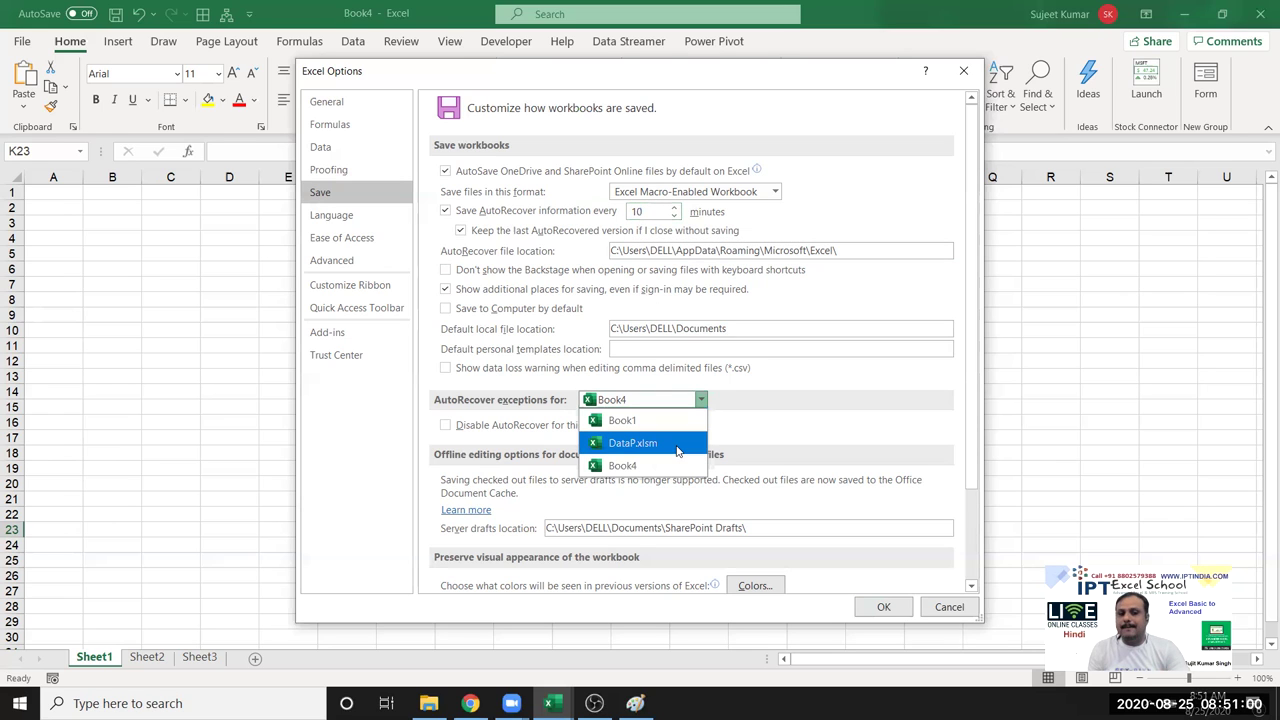
left_click(785, 439)
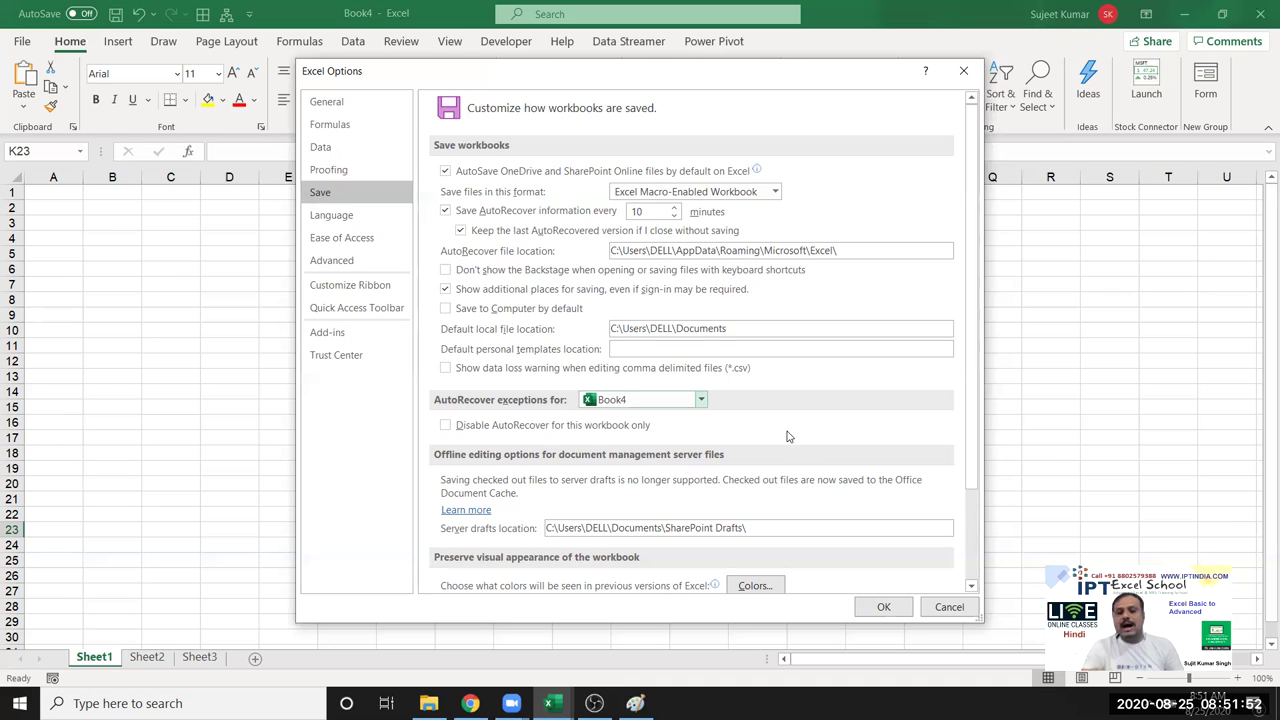
left_click(680, 400)
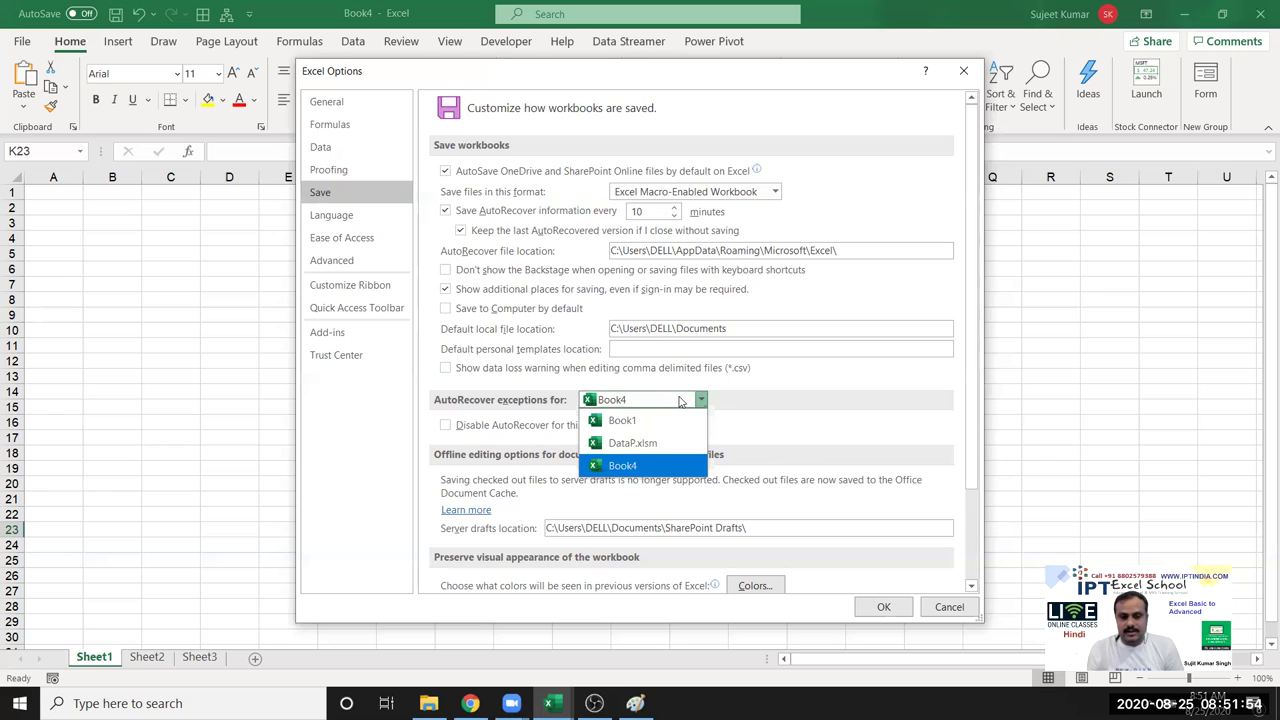
left_click(824, 433)
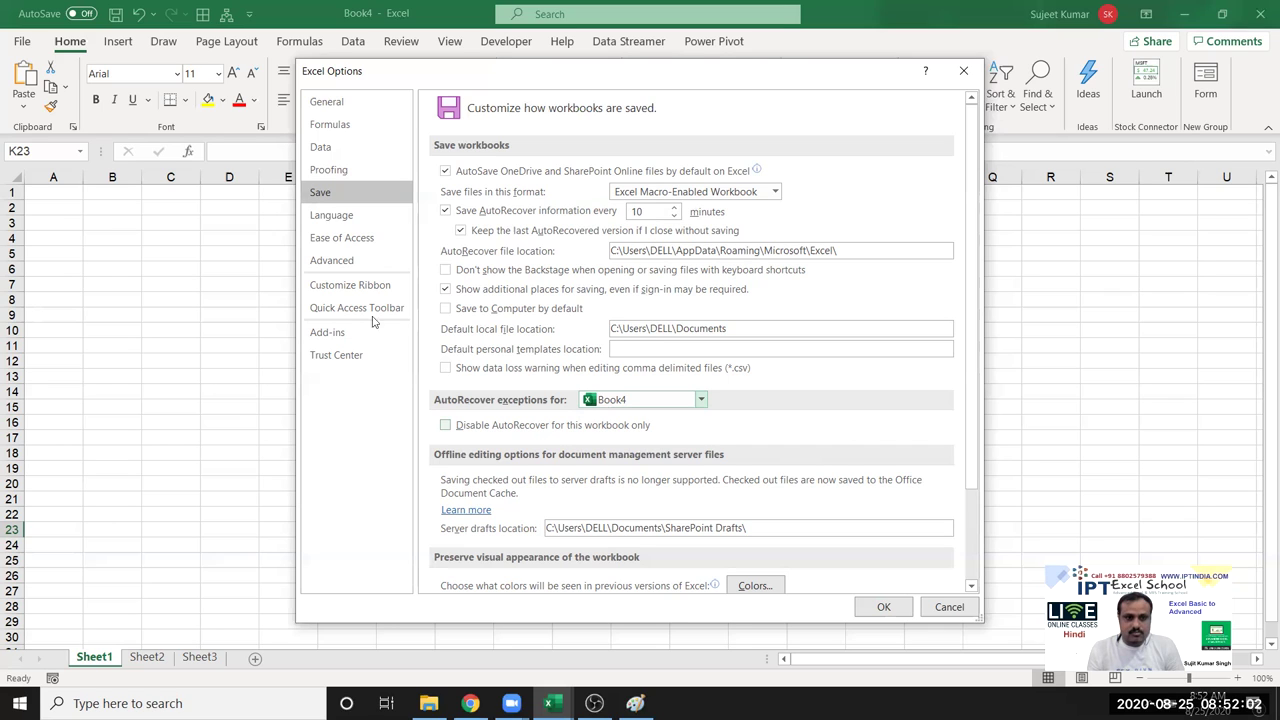
Step through Language, Ease of Access and Advanced, leaving the after-Enter direction on Down
left_click(335, 226)
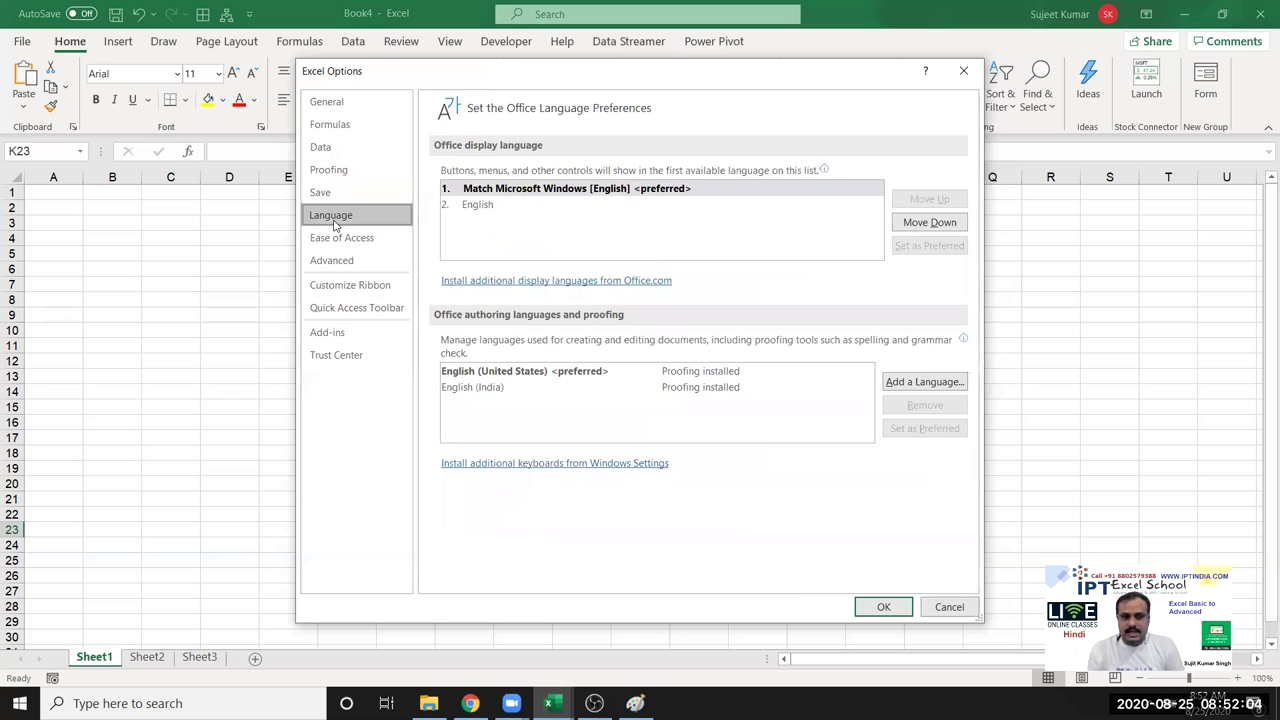
left_click(337, 237)
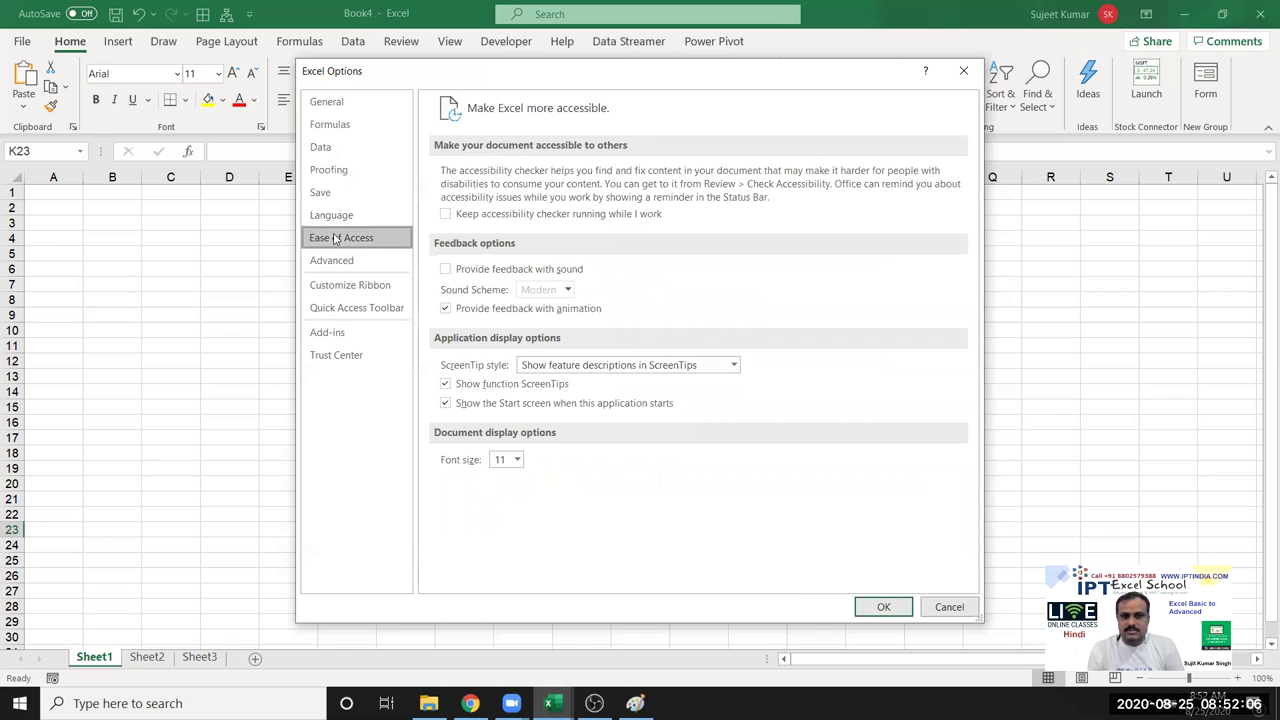
left_click(338, 266)
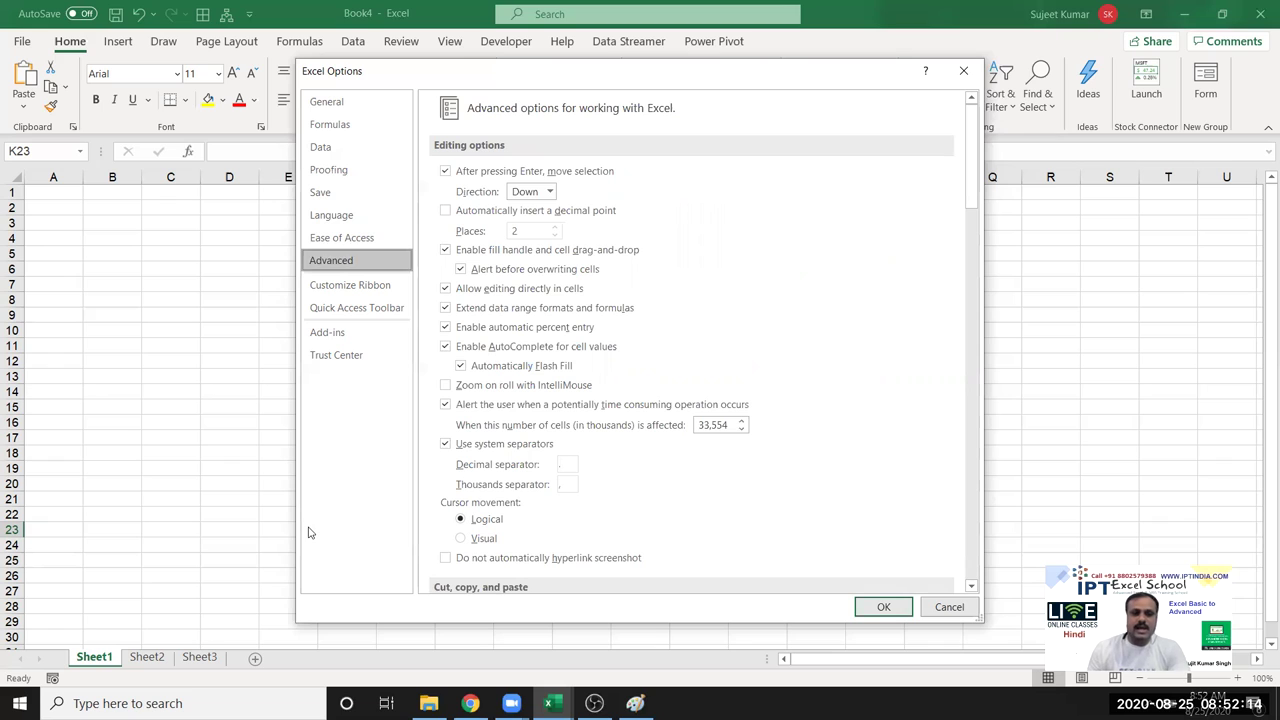
left_click(533, 195)
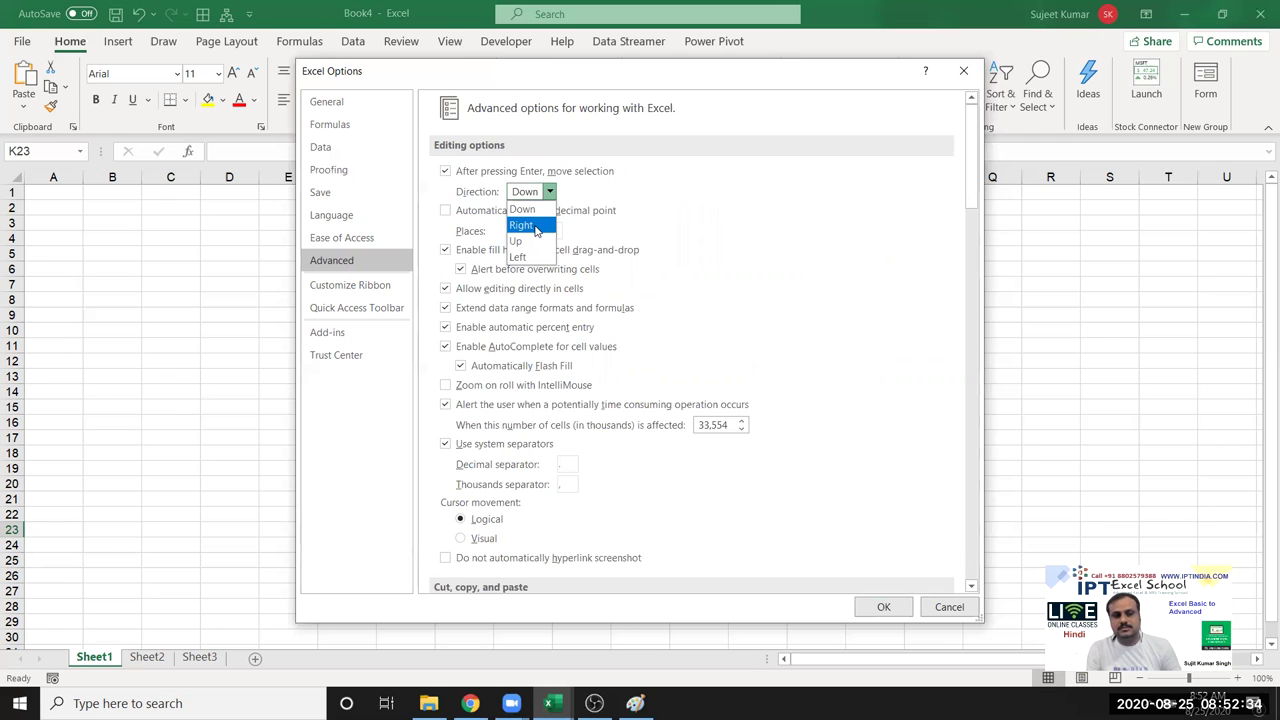
left_click(822, 285)
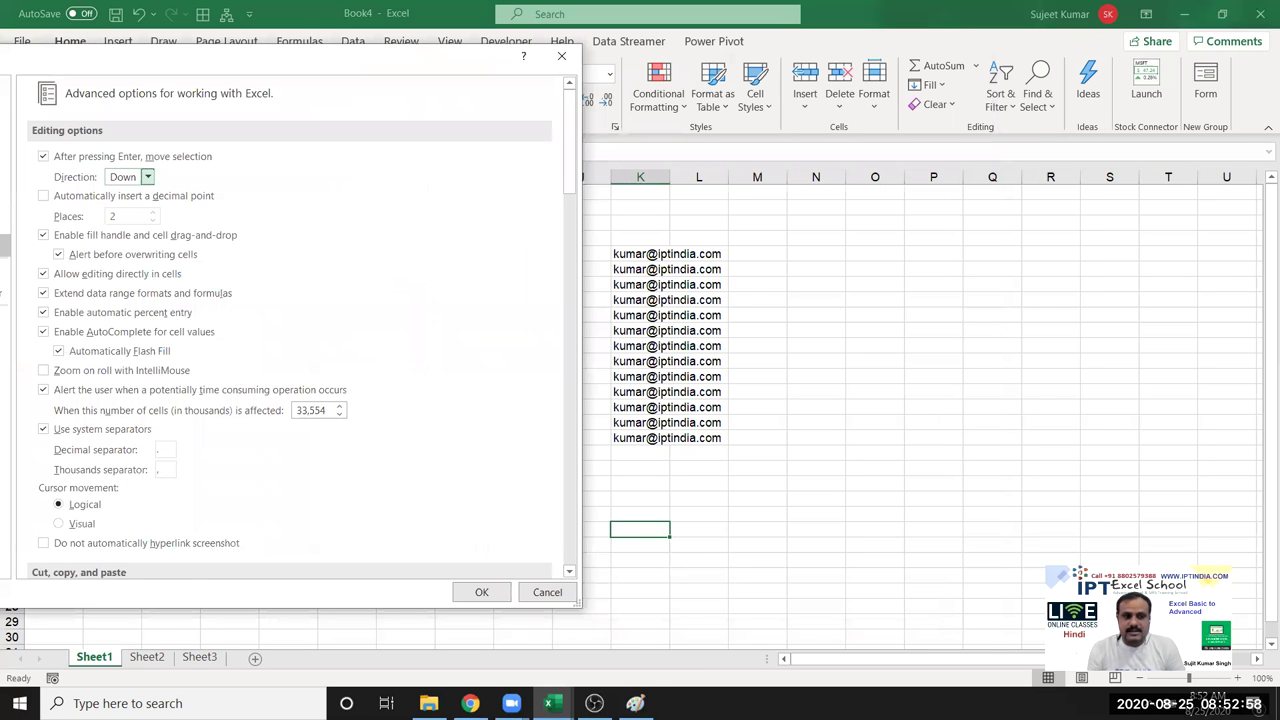
Scroll down the Advanced options past the display and multi-threaded calculation settings
mouse_move(635, 703)
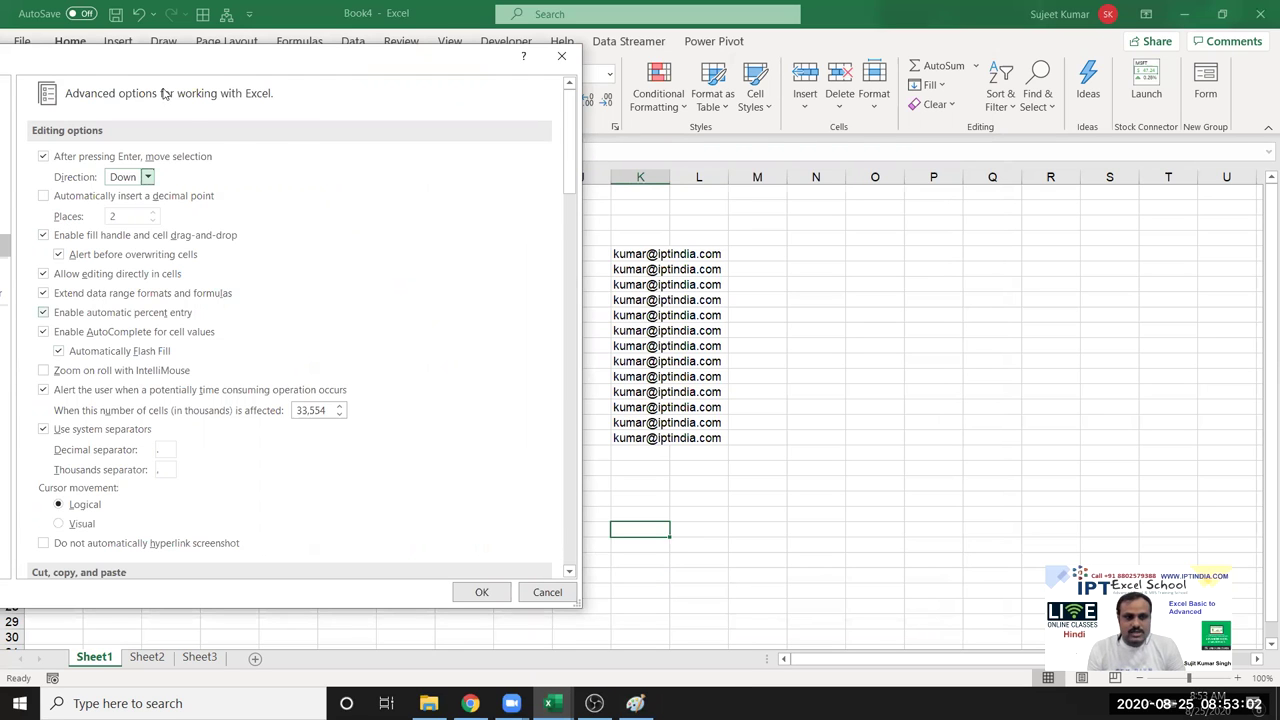
scroll(163, 93, "down", 3)
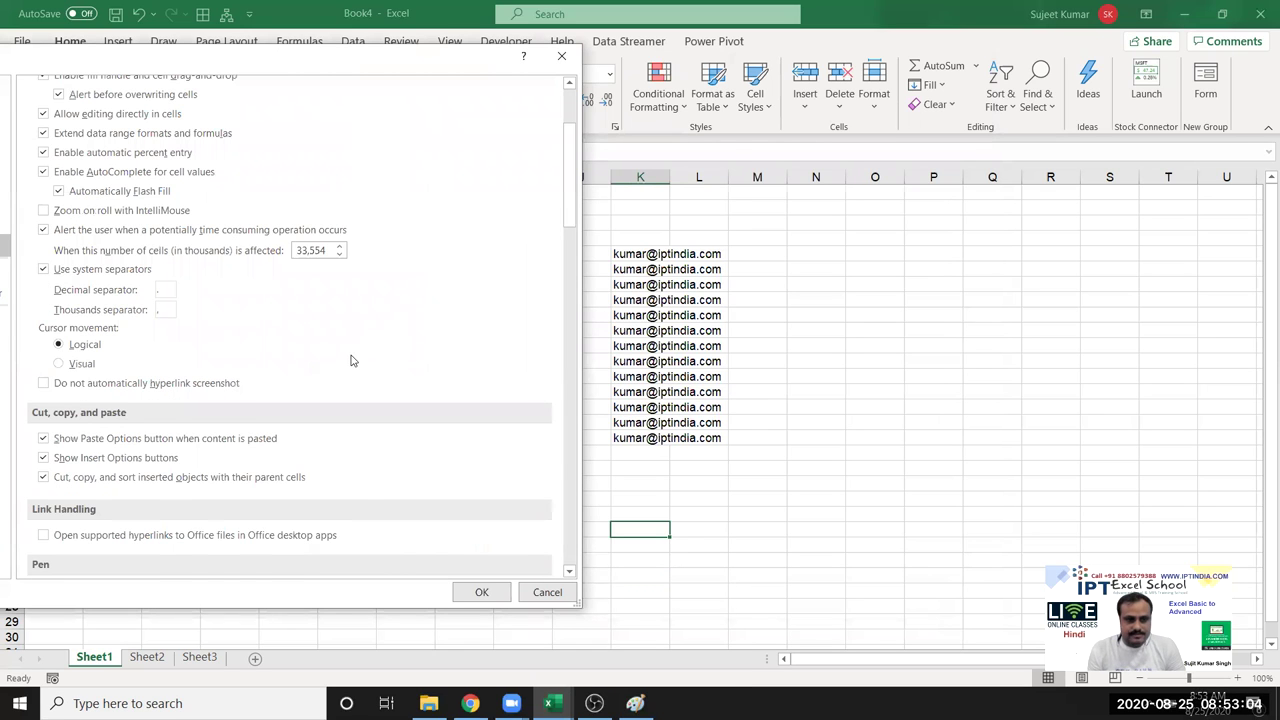
scroll(543, 403, "down", 3)
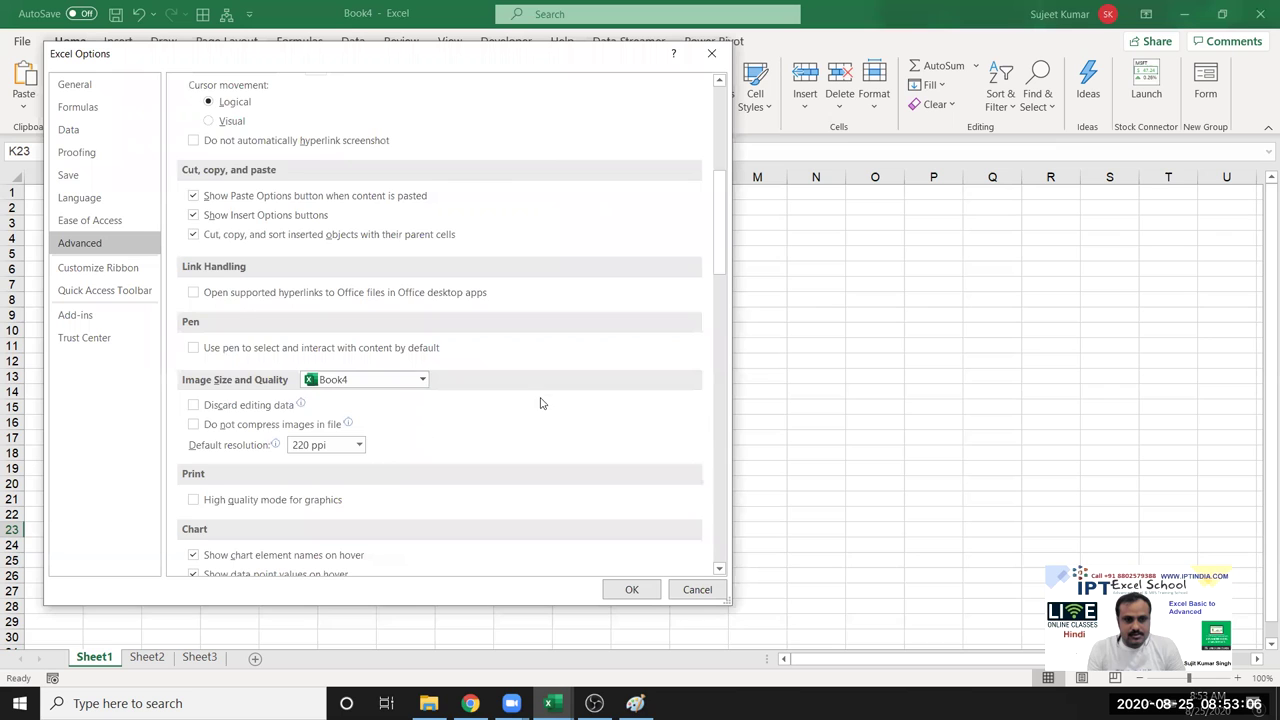
scroll(540, 403, "down", 3)
scroll(534, 403, "down", 2)
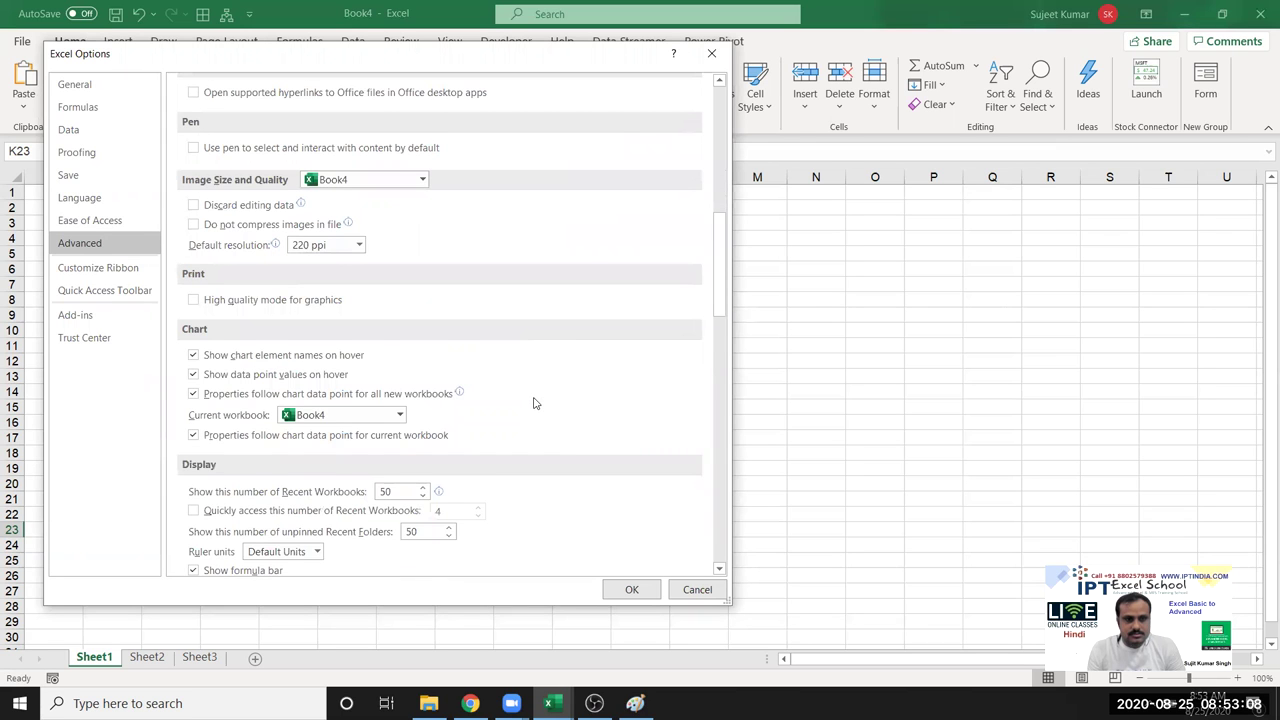
scroll(534, 403, "down", 1)
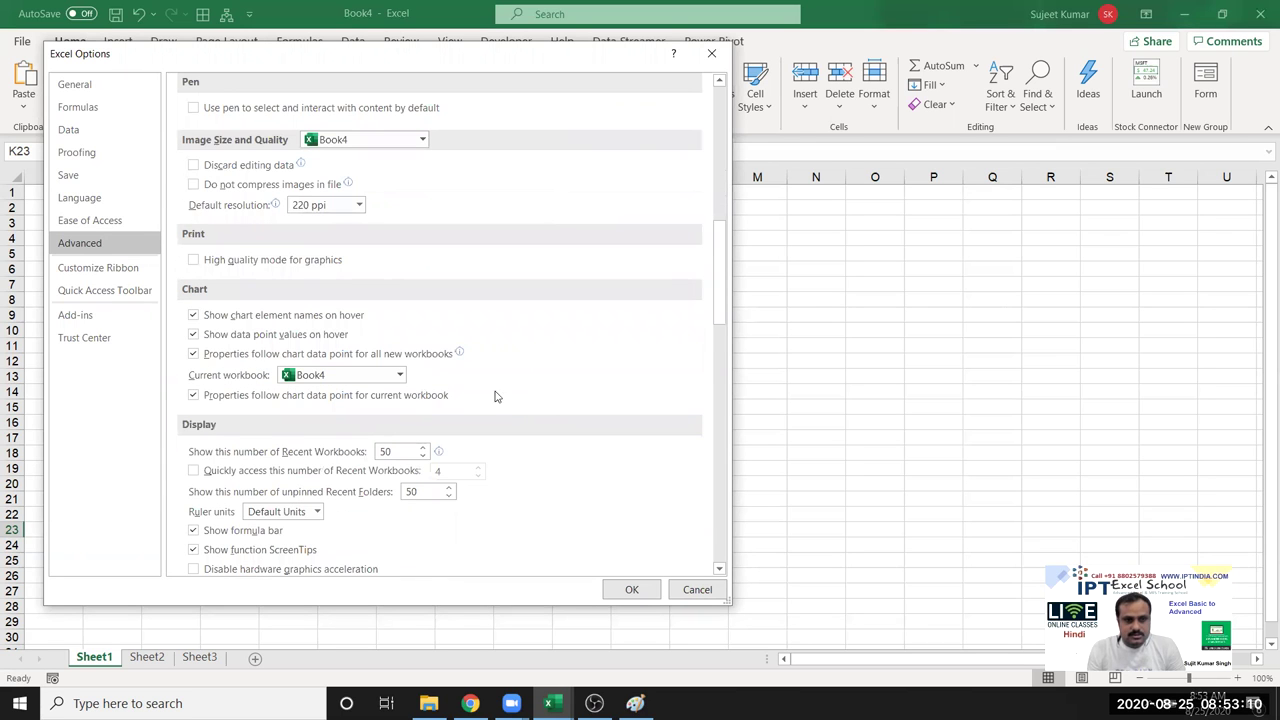
scroll(494, 398, "down", 1)
scroll(492, 400, "down", 2)
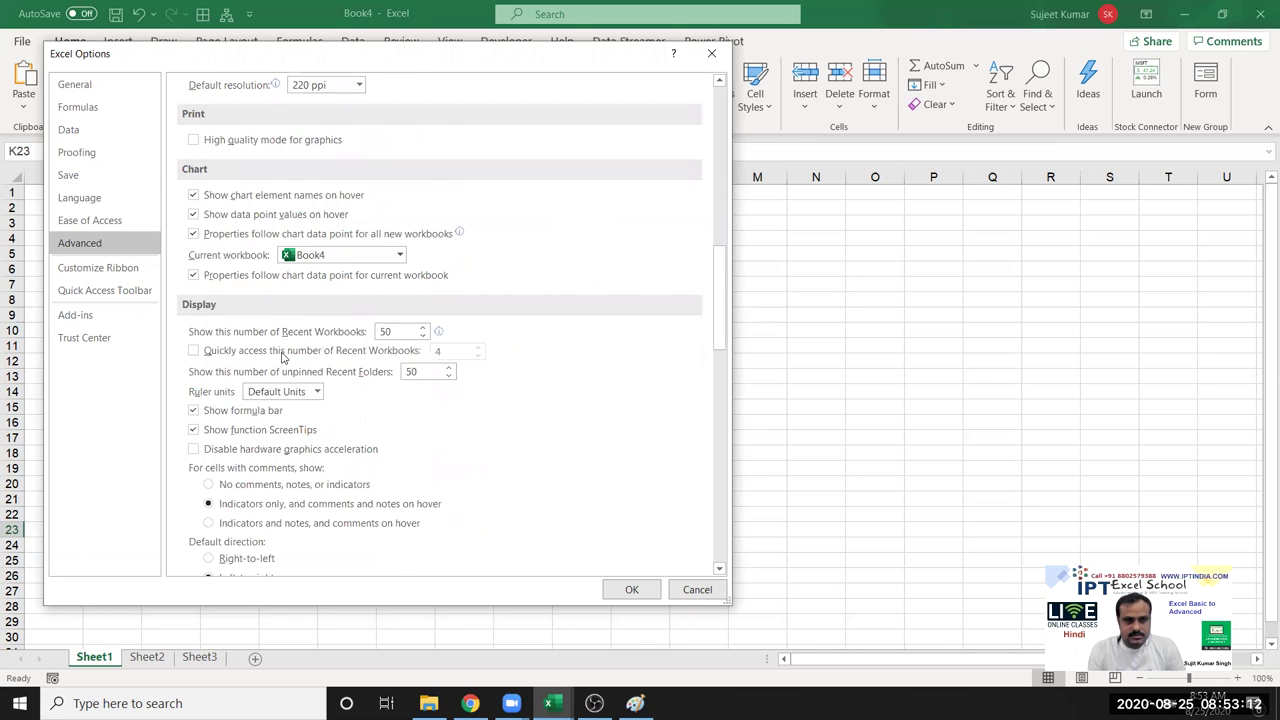
scroll(285, 359, "down", 3)
scroll(141, 325, "down", 3)
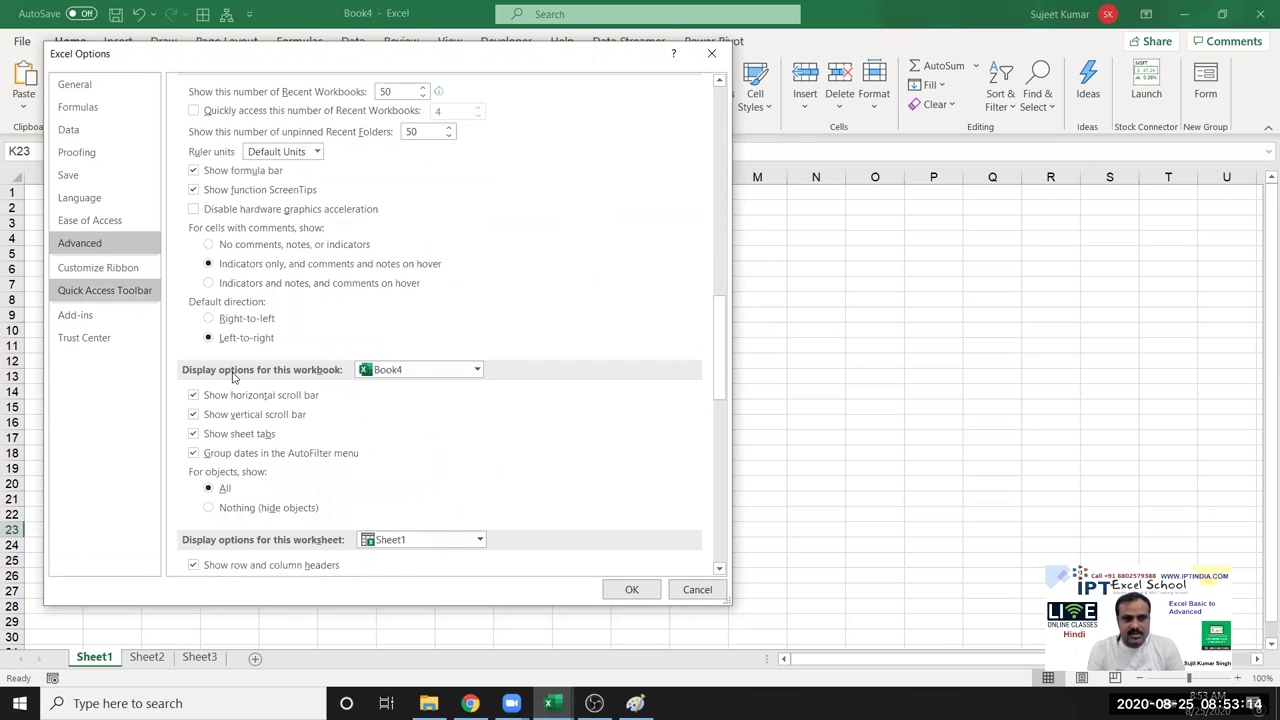
scroll(211, 322, "down", 2)
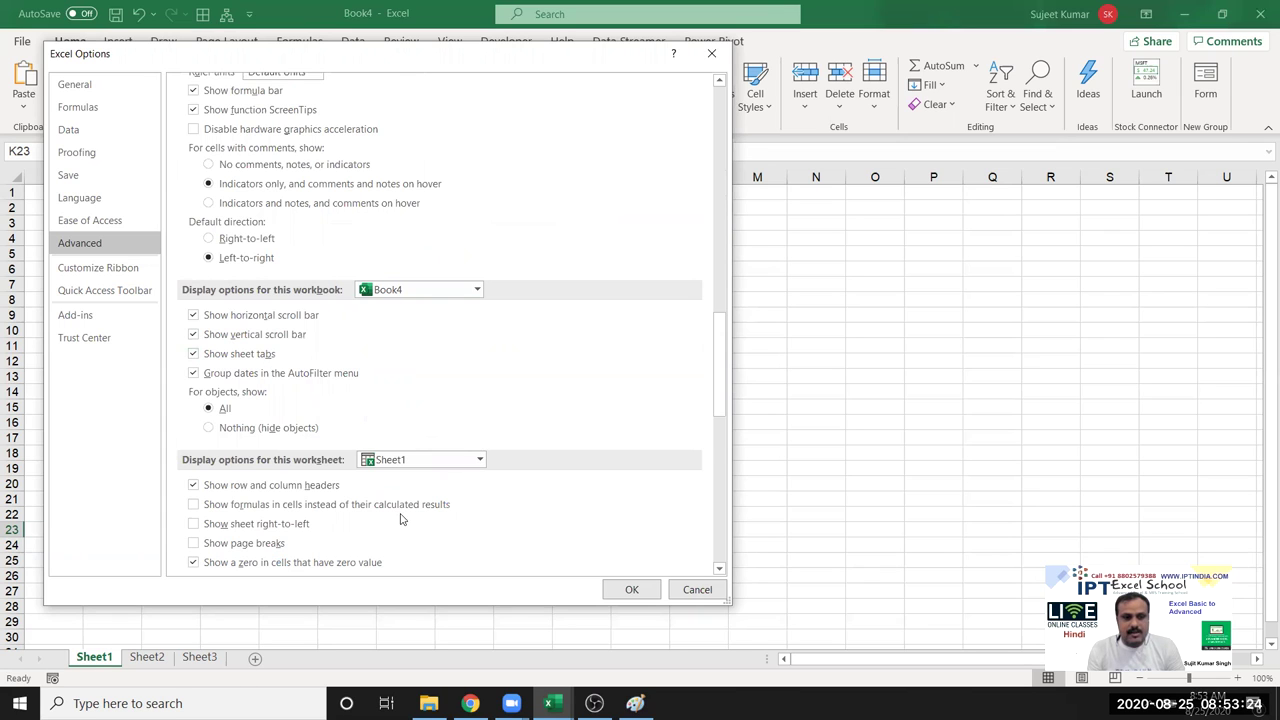
scroll(312, 442, "down", 3)
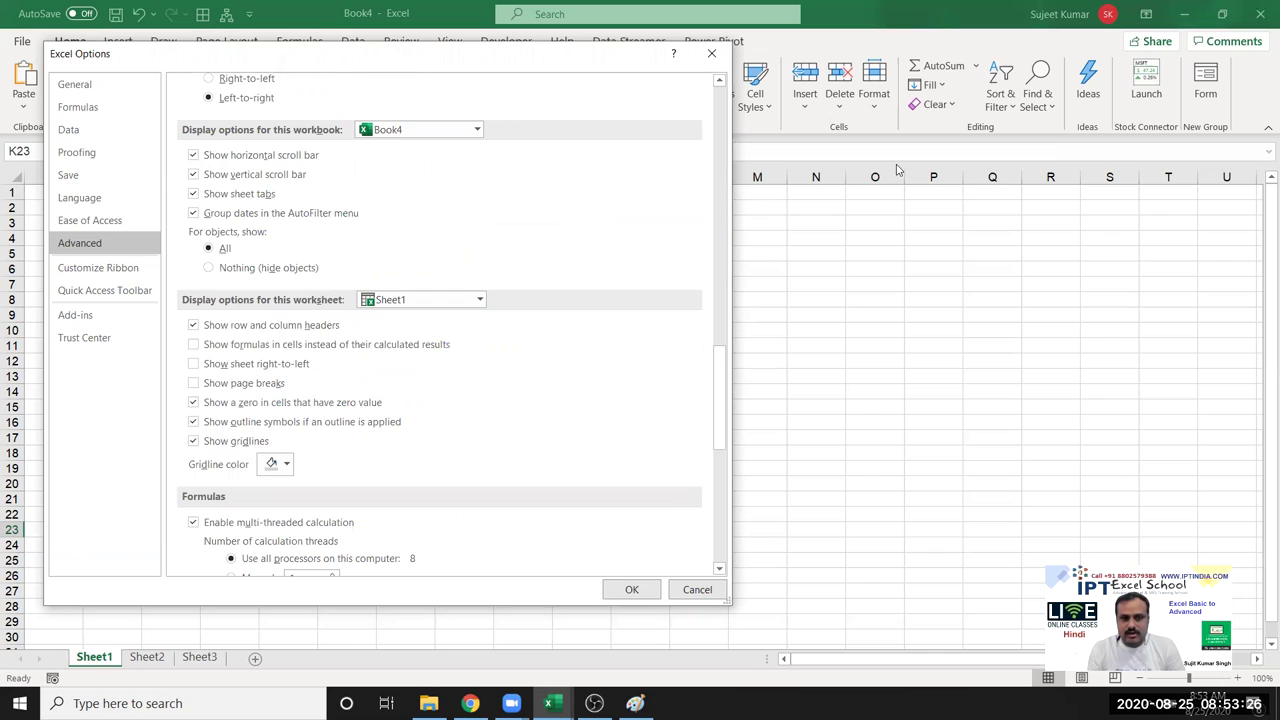
left_click(245, 369)
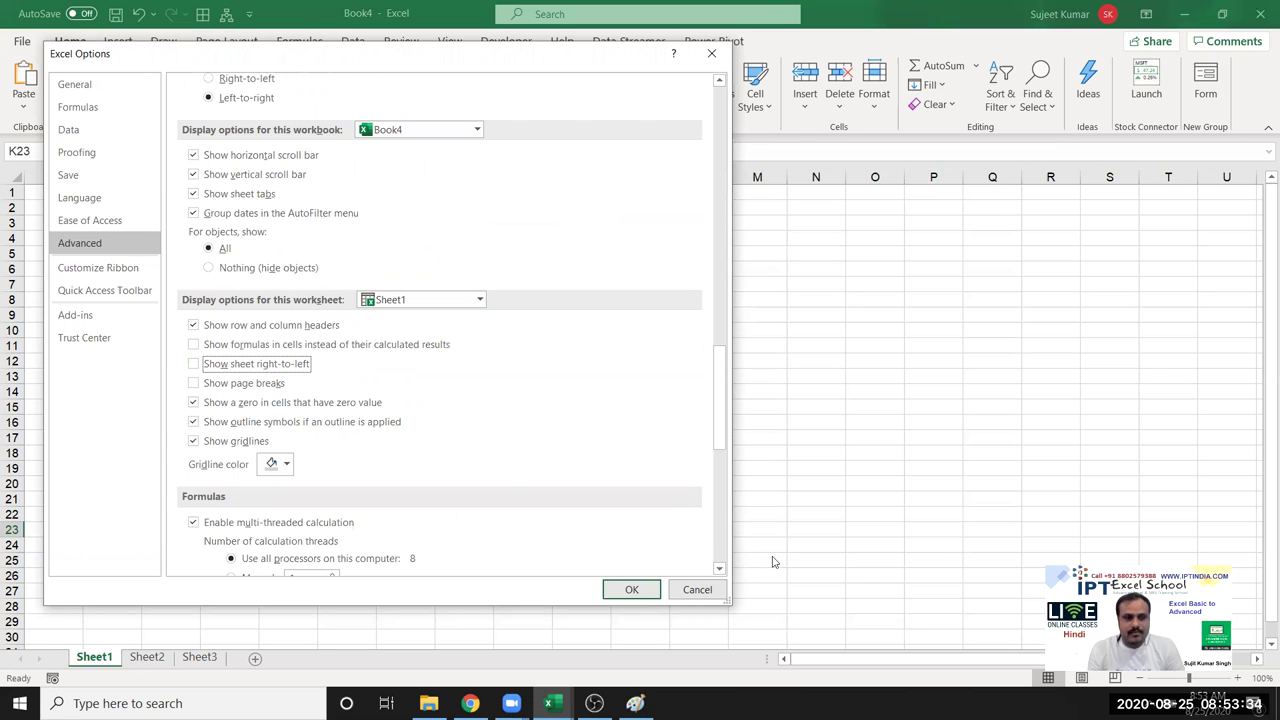
Scroll on to Edit Custom Lists and dismiss Excel Options without applying changes
scroll(358, 290, "down", 1)
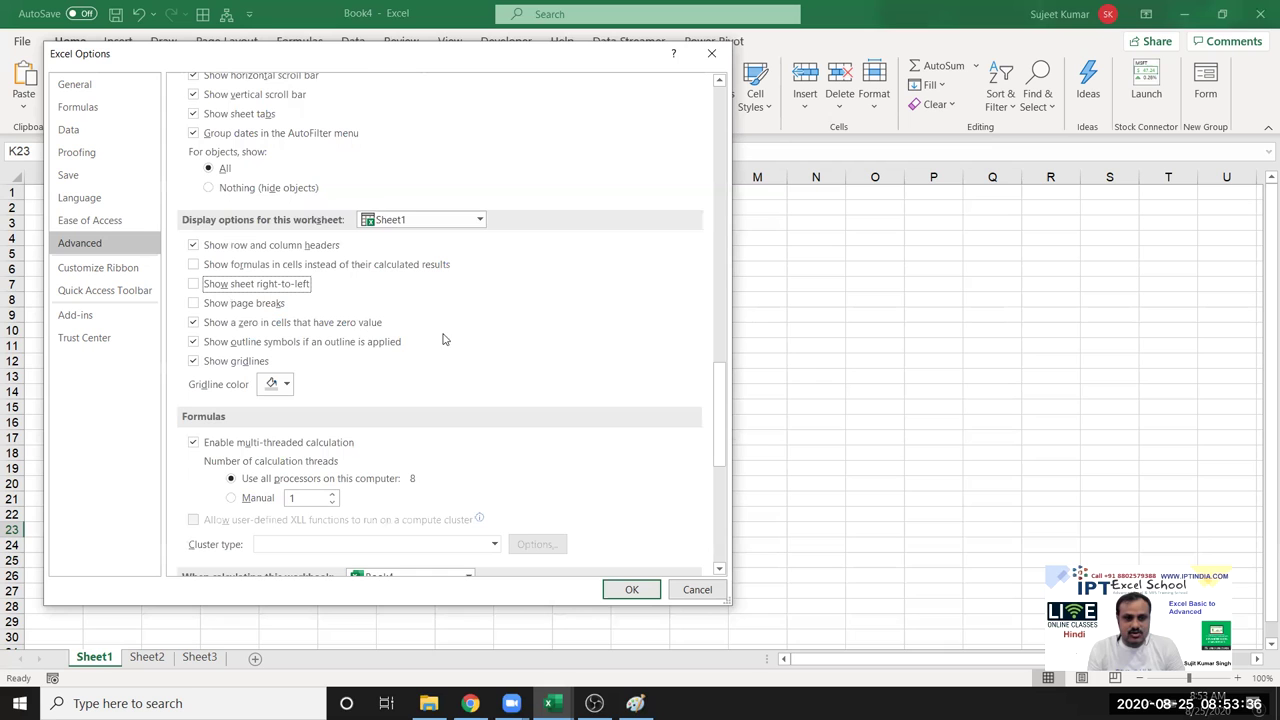
scroll(484, 374, "down", 1)
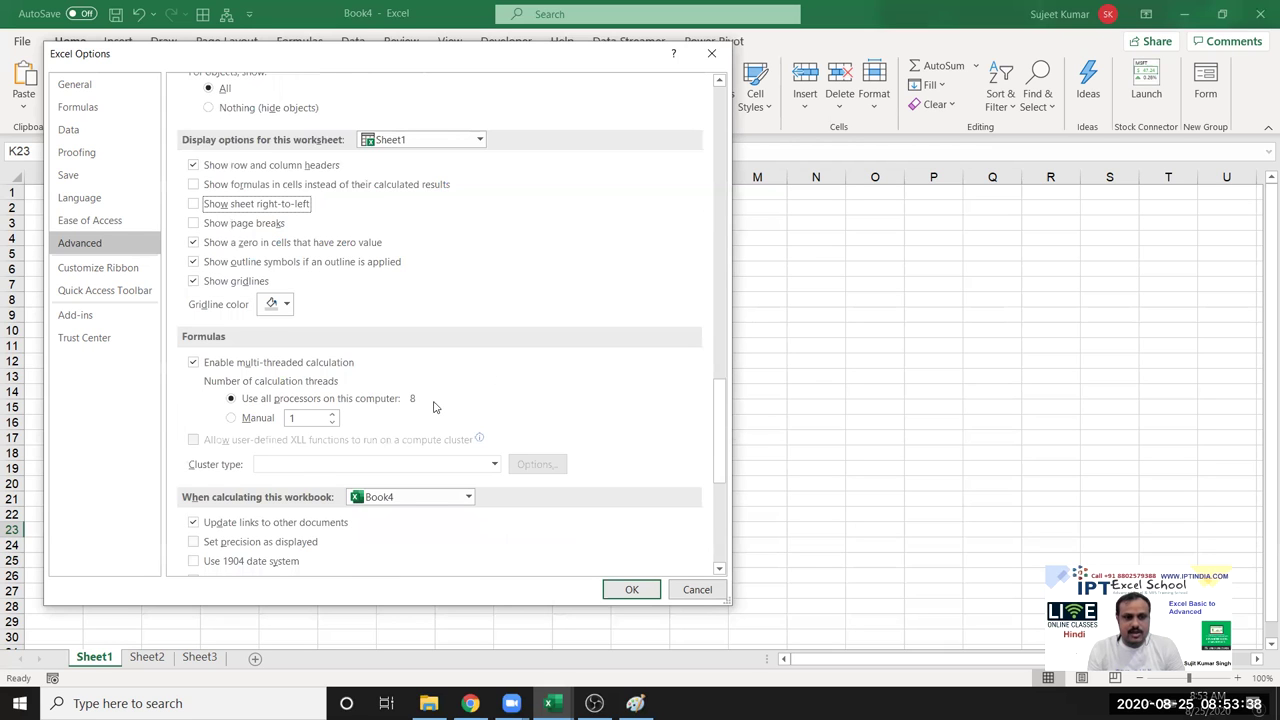
scroll(437, 407, "down", 2)
scroll(378, 345, "down", 2)
scroll(380, 350, "down", 1)
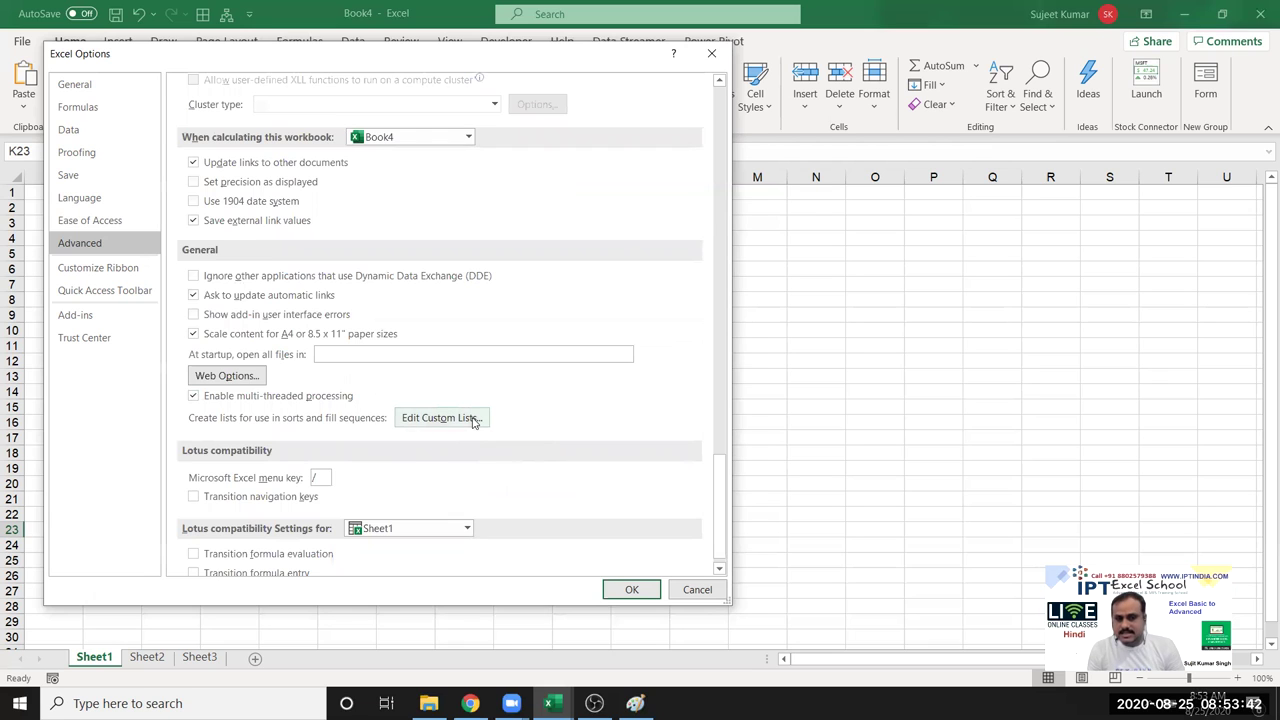
key("Escape")
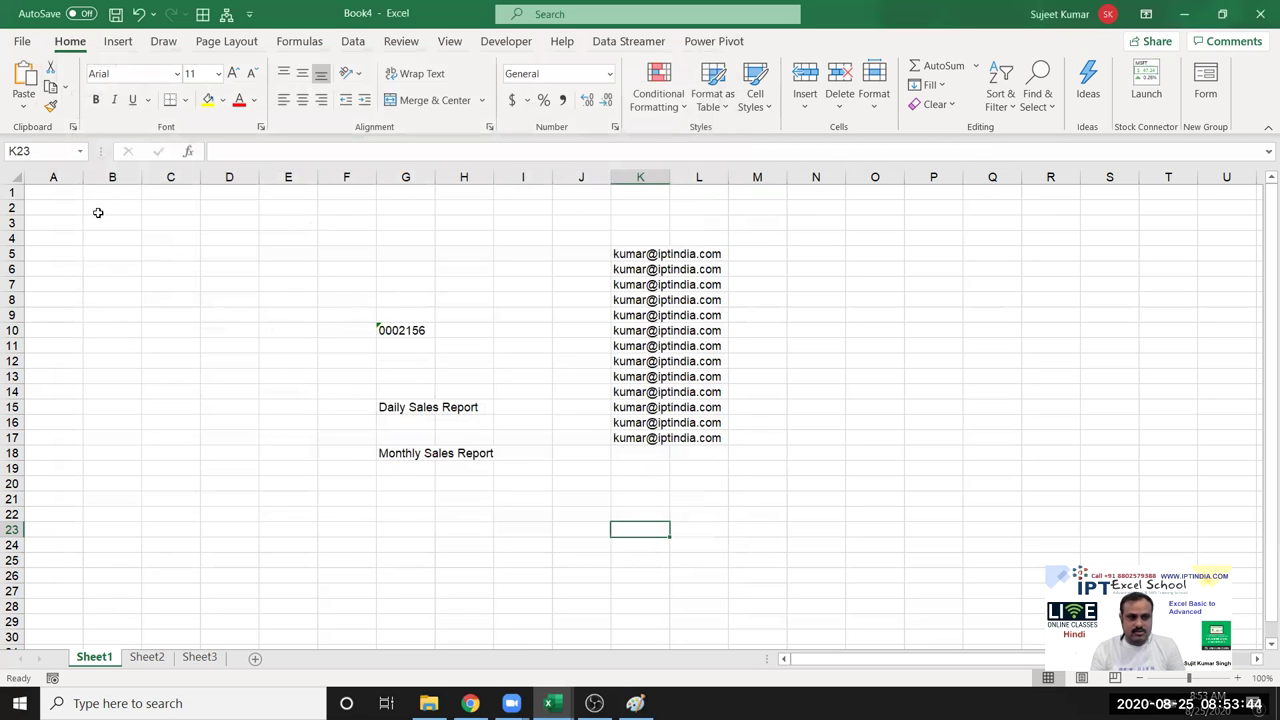
Enter Jan in B2 and fill the month series down to row 17
left_click(98, 212)
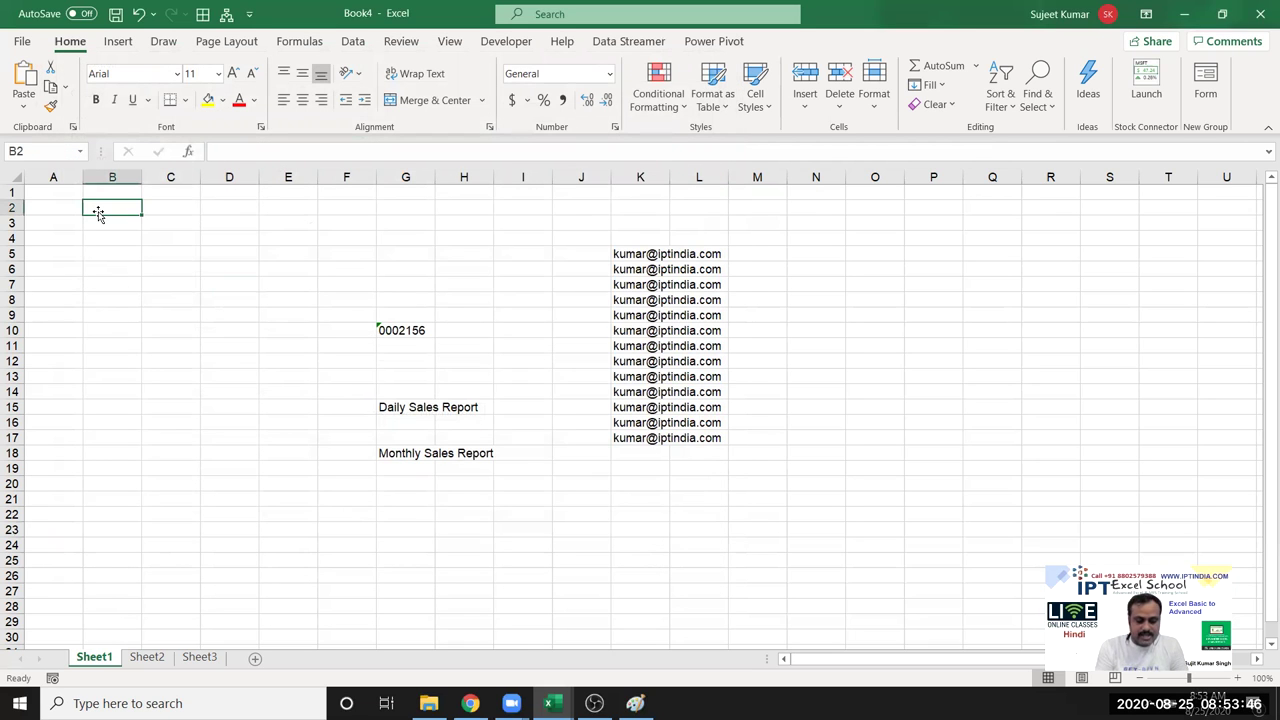
type("Jan")
key("Return")
left_click(105, 207)
left_click_drag(141, 215, 129, 440)
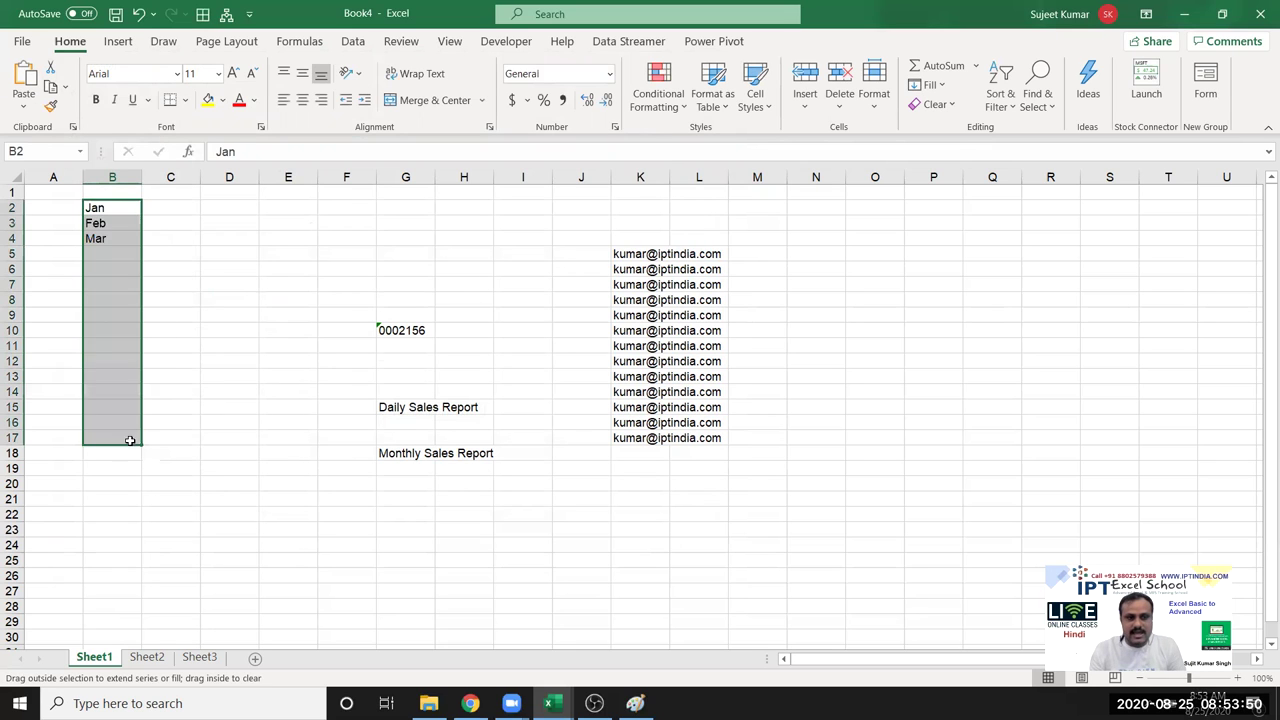
Enter Sun in C2 and fill the weekday series down to row 17
left_click(178, 207)
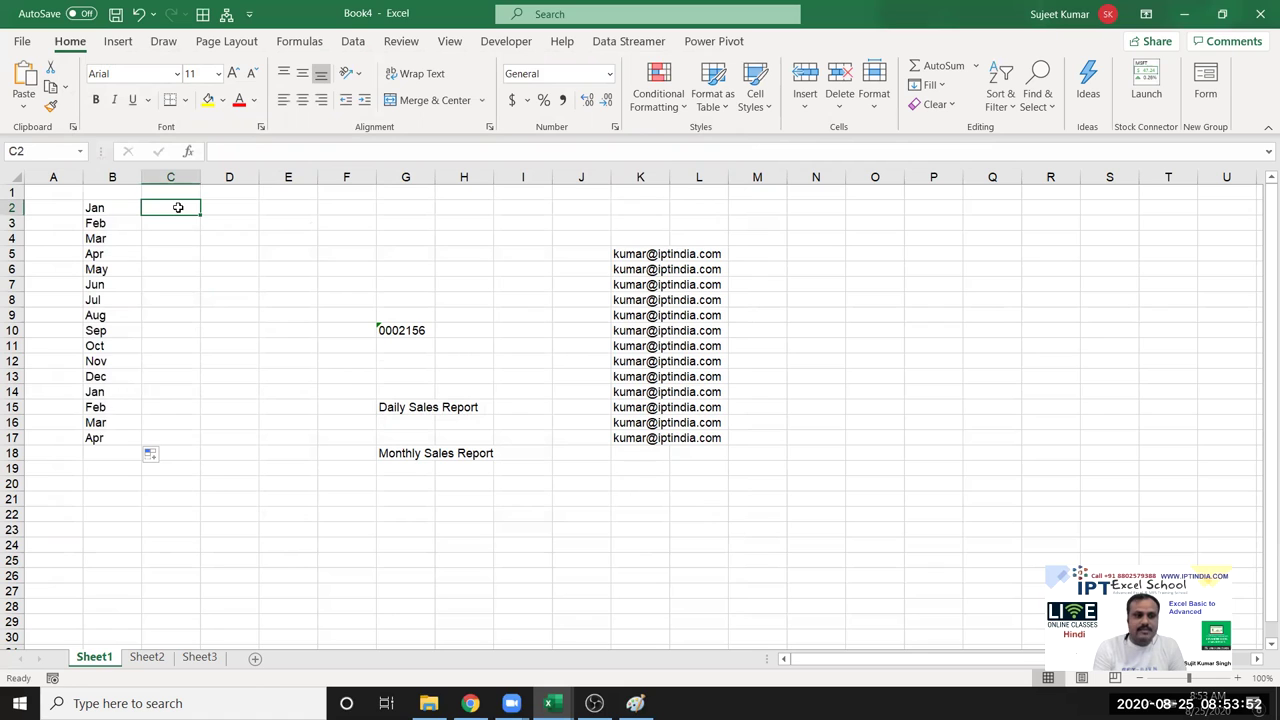
type("Sun")
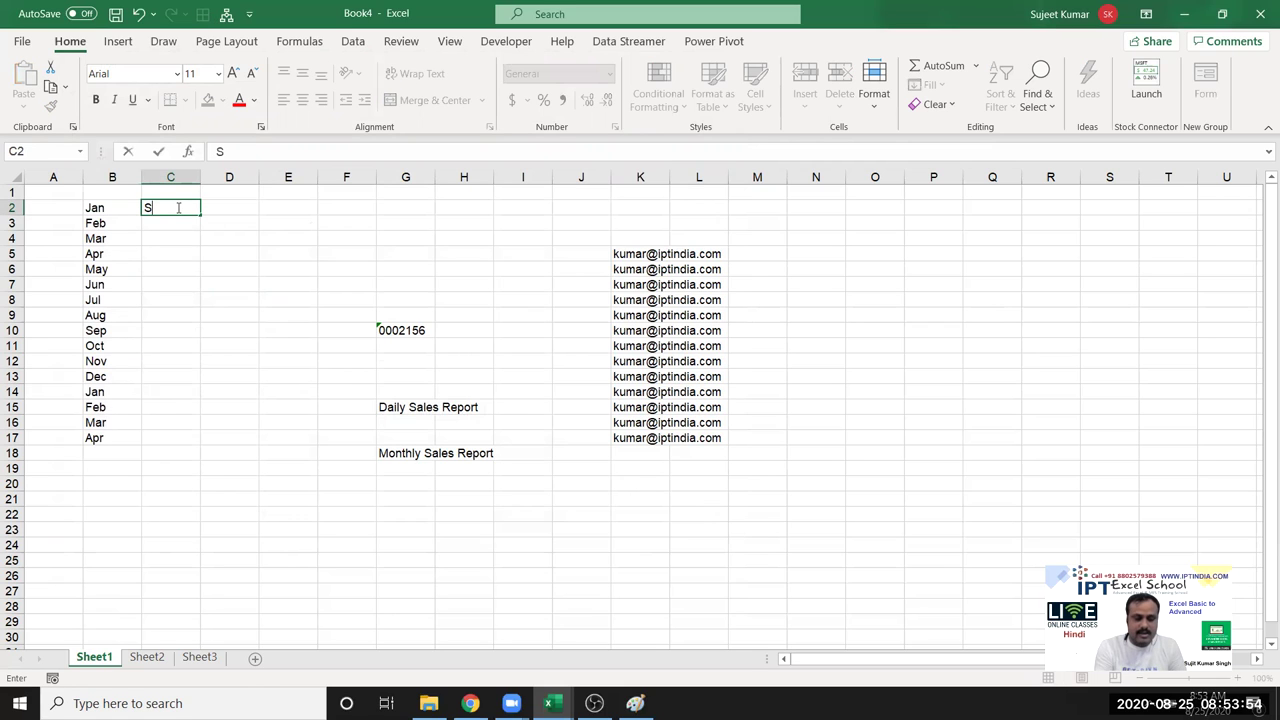
left_click(150, 252)
left_click(186, 206)
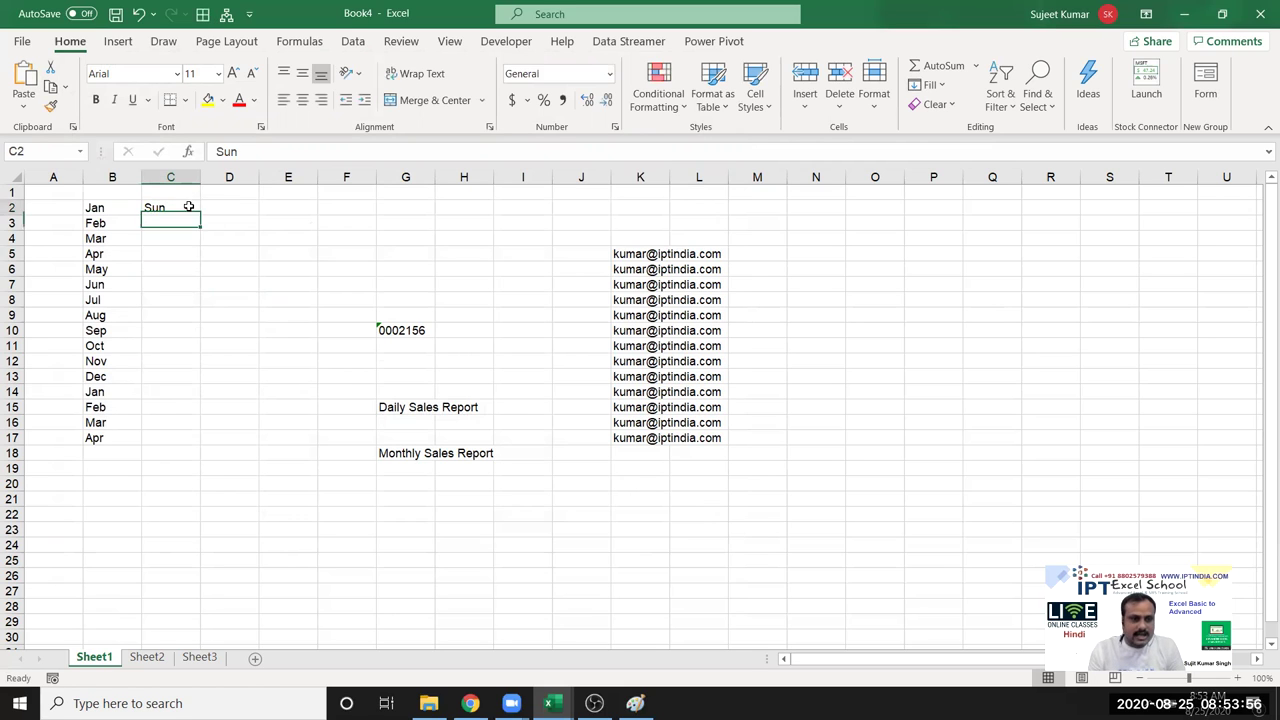
left_click_drag(200, 215, 200, 430)
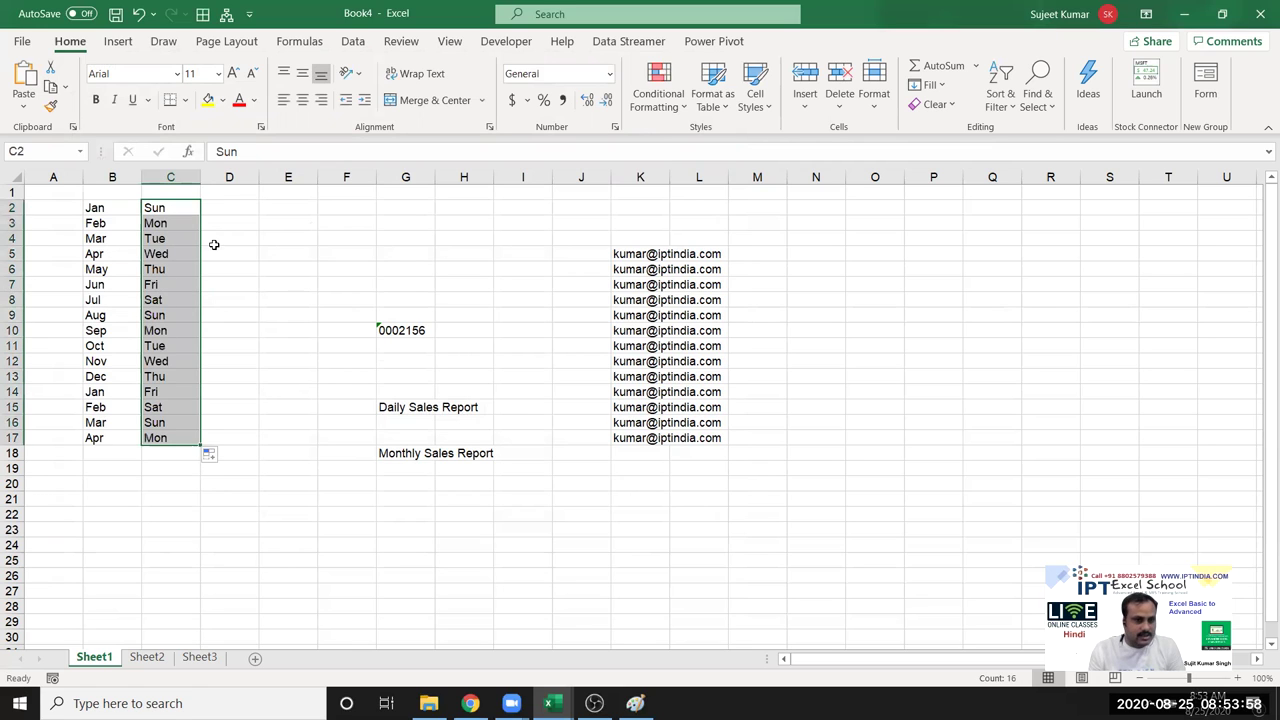
Enter the first custom-list name in D2 and autofill the names down to row 17
left_click(240, 211)
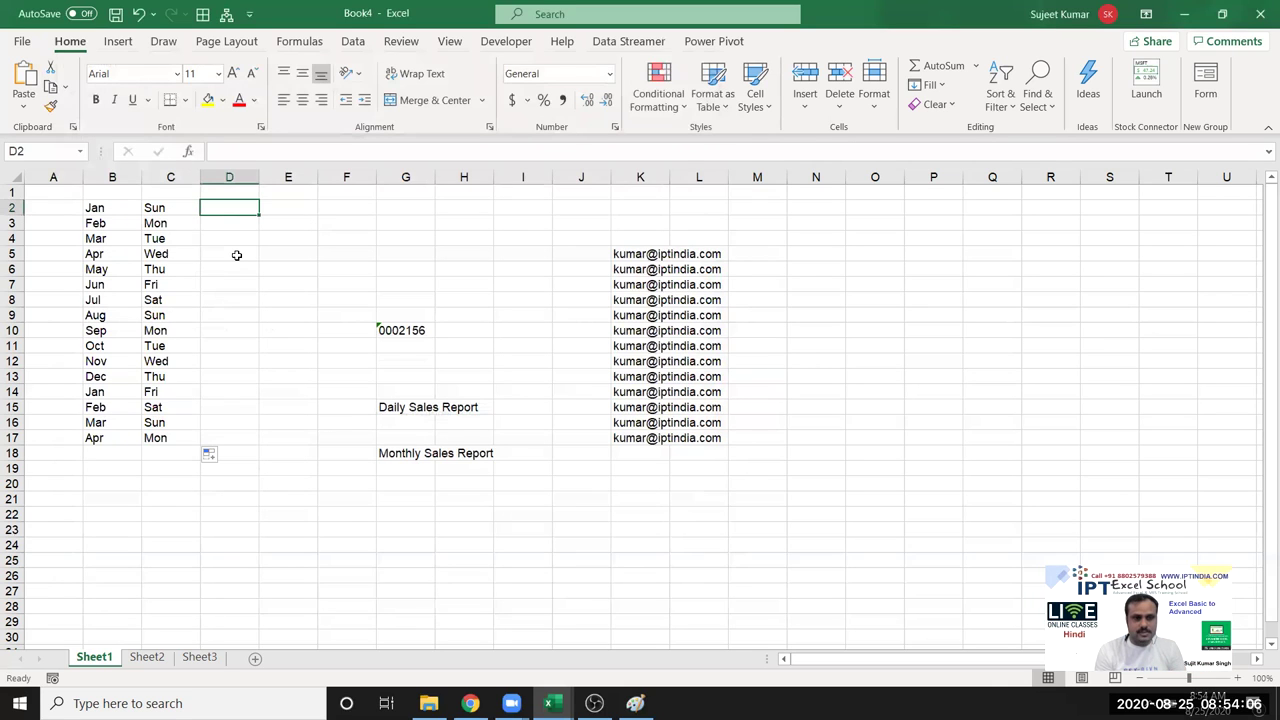
type("Puja")
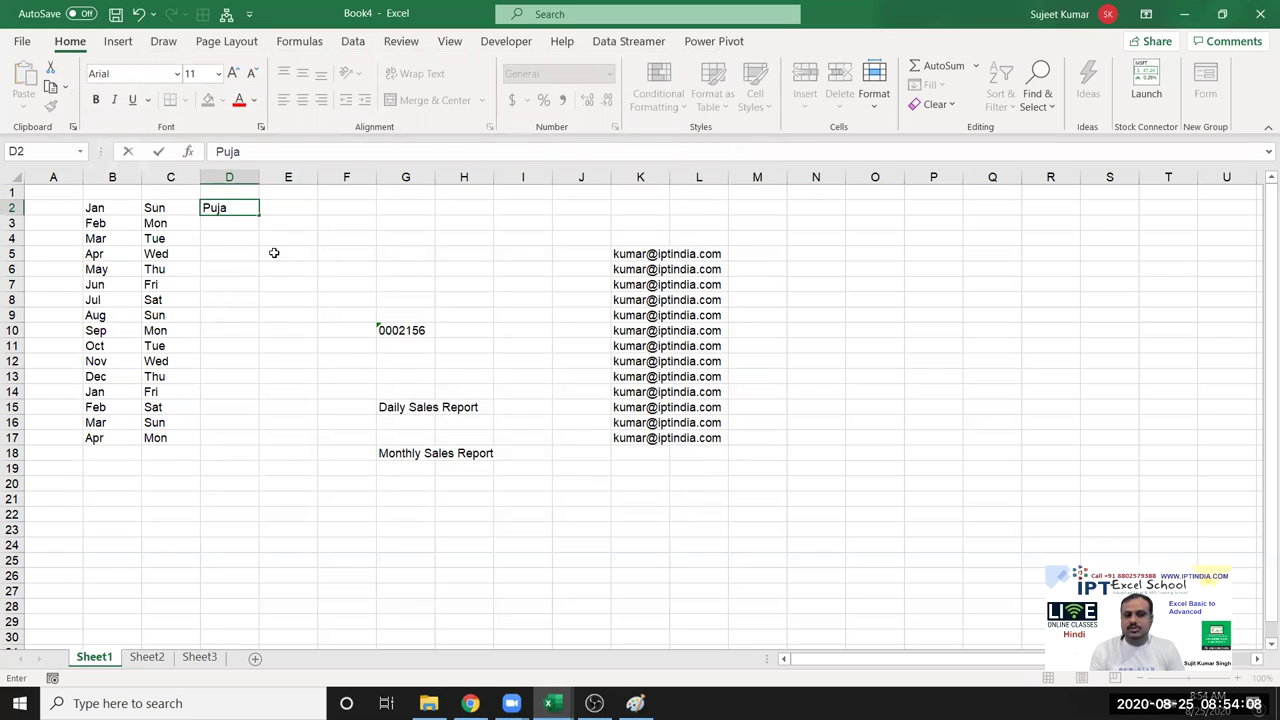
left_click(274, 253)
left_click(240, 208)
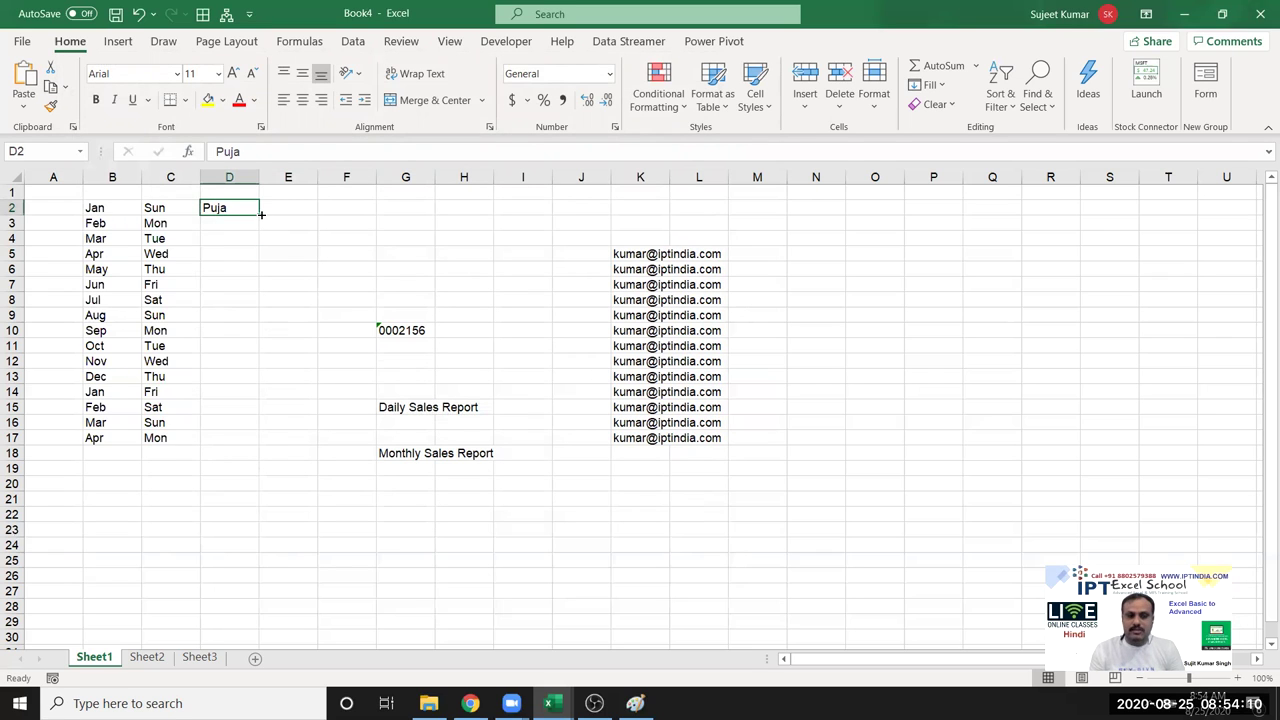
double_click(261, 213)
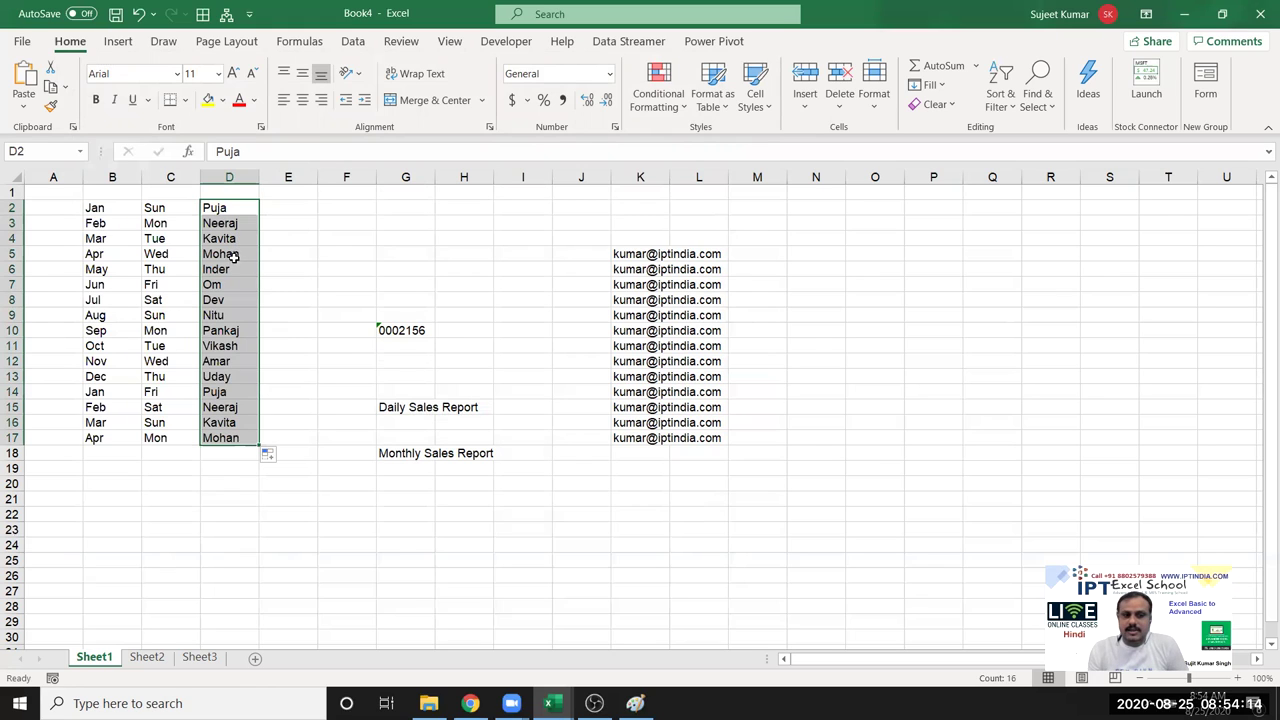
left_click(214, 316)
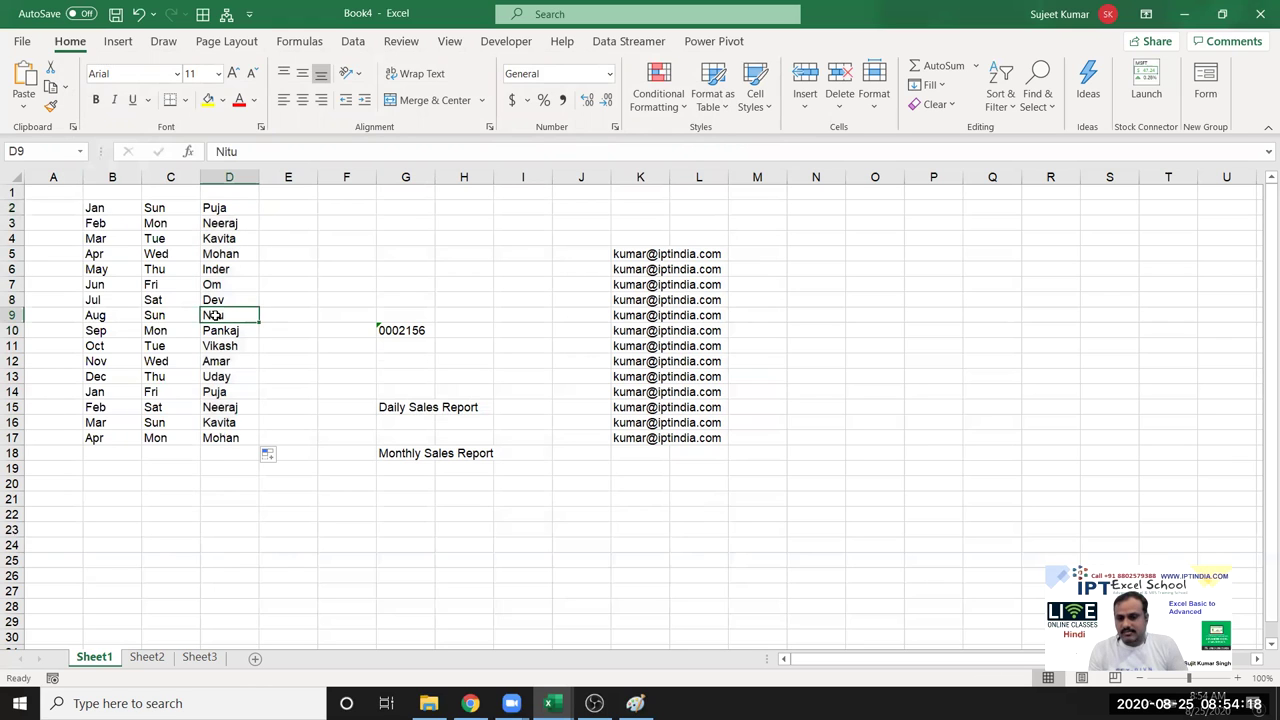
left_click(21, 41)
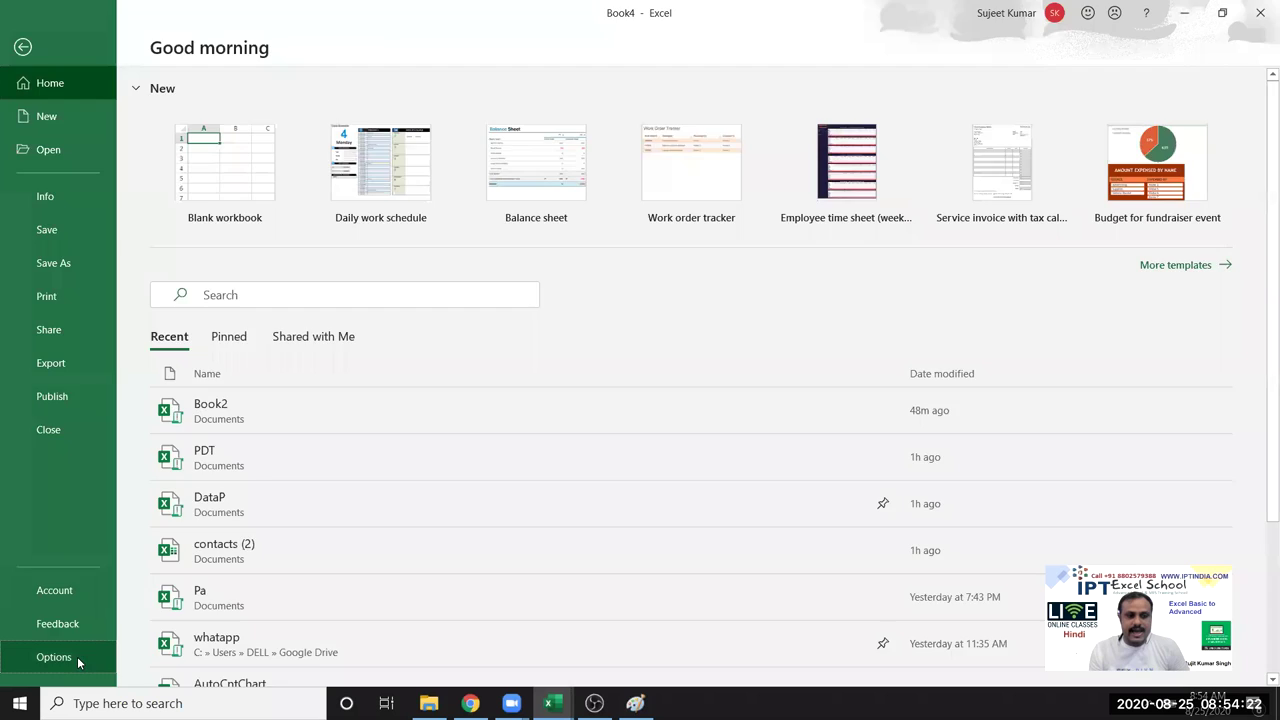
Open the Advanced category of Excel Options and scroll down to the General section
left_click(77, 656)
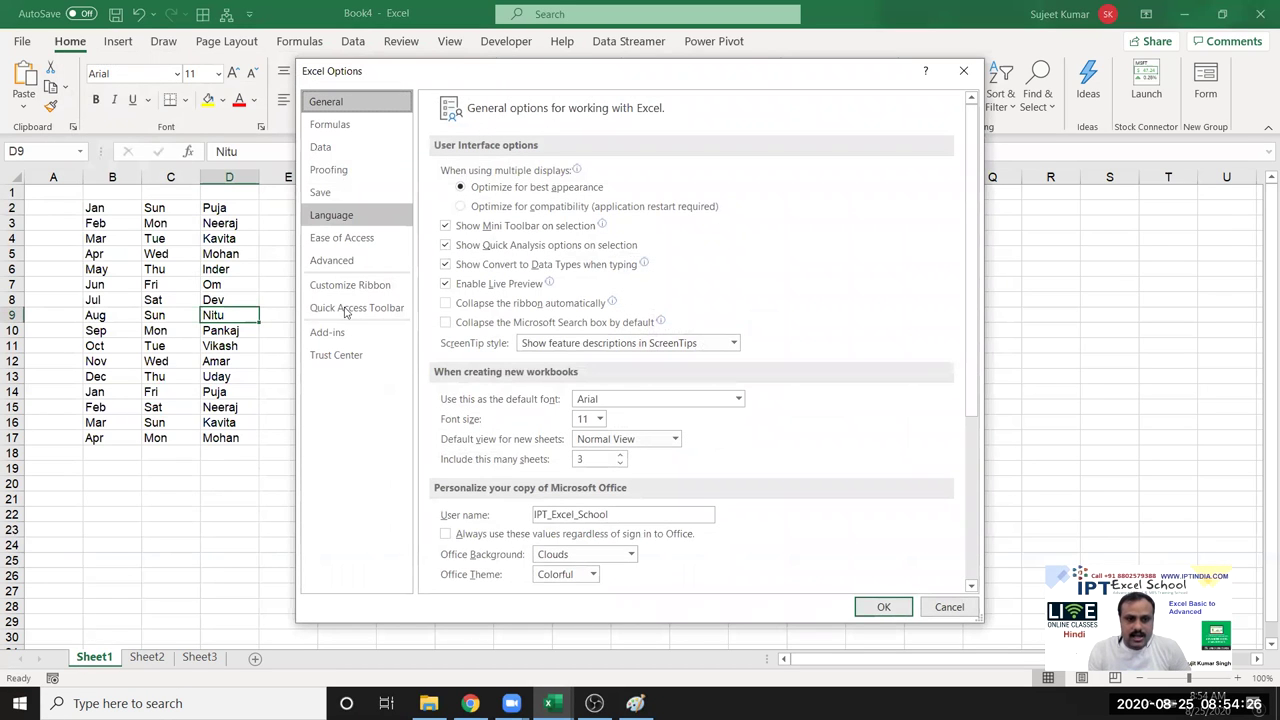
left_click(332, 260)
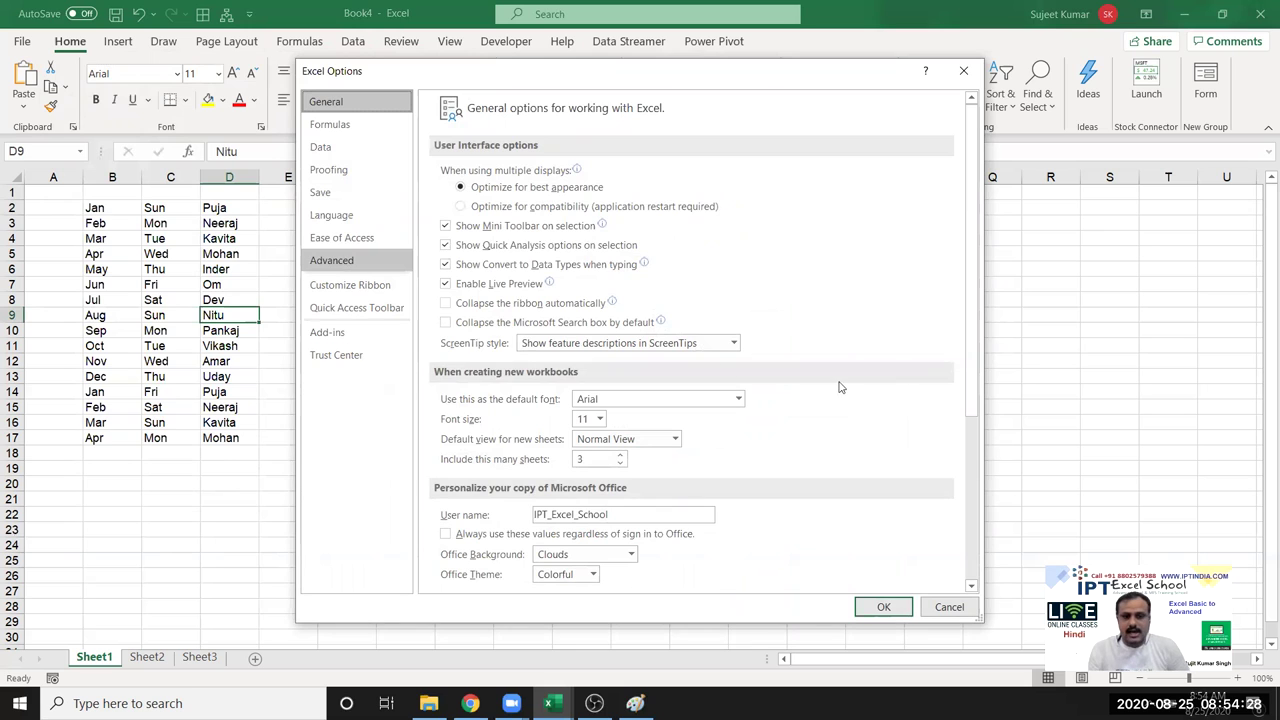
scroll(840, 395, "down", 5)
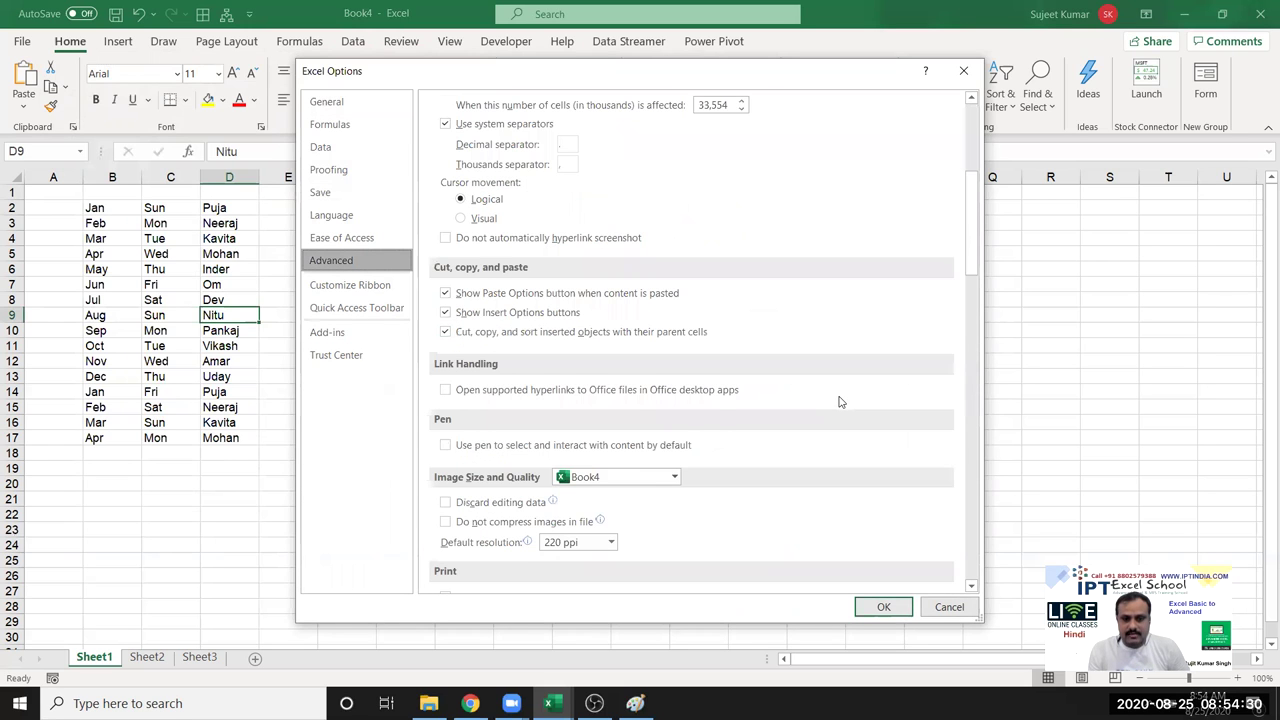
scroll(840, 401, "down", 5)
scroll(840, 401, "down", 8)
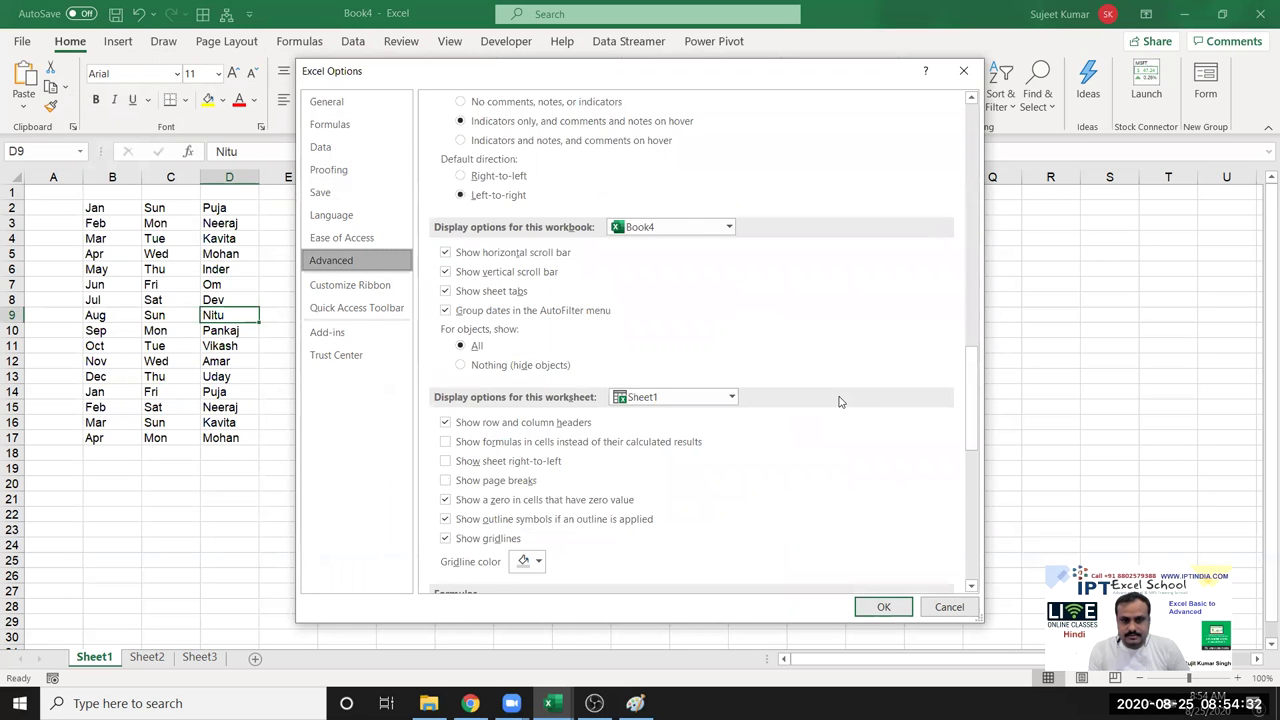
scroll(840, 401, "down", 5)
scroll(800, 405, "down", 6)
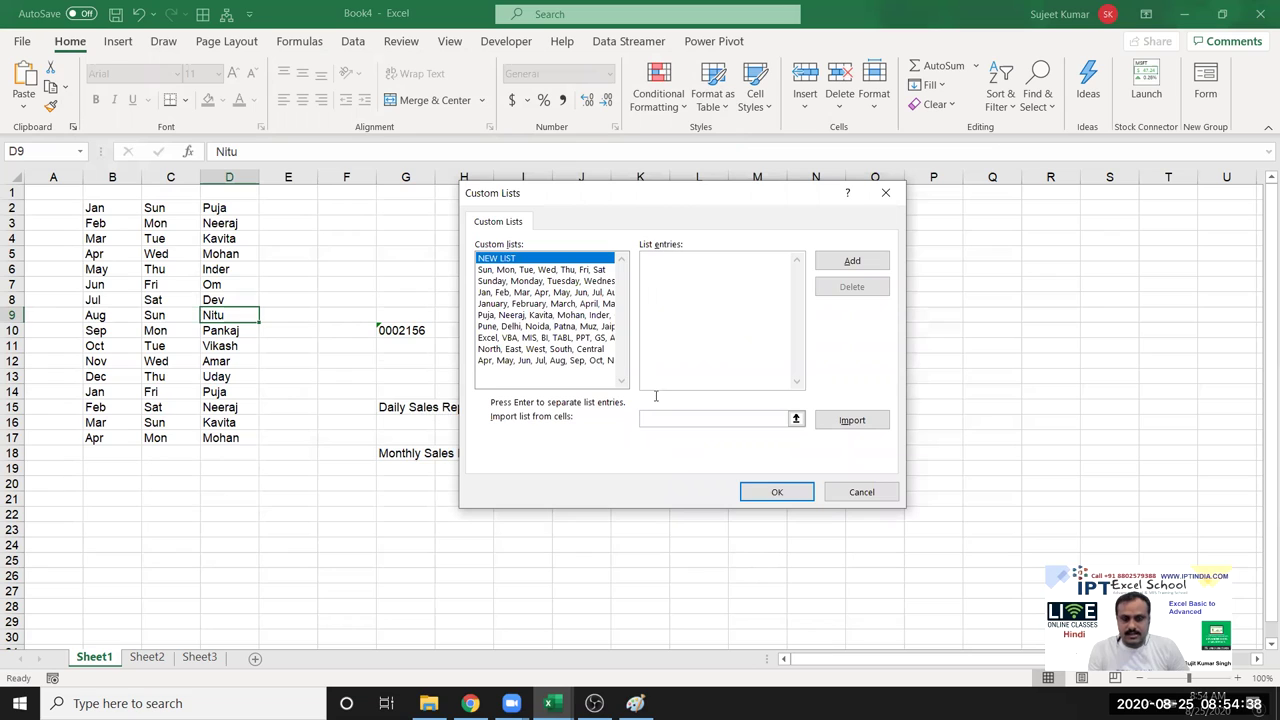
Browse the existing custom lists: short and full day names, cities and the course list
left_click(530, 272)
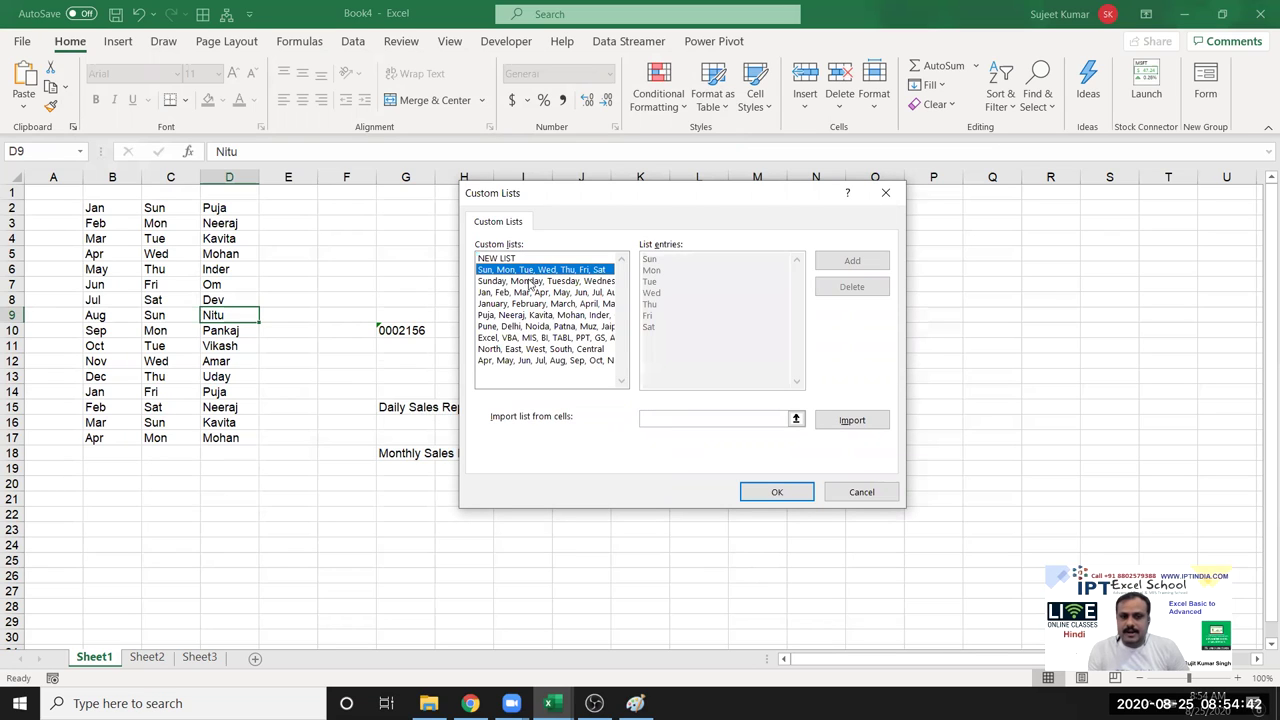
left_click(530, 285)
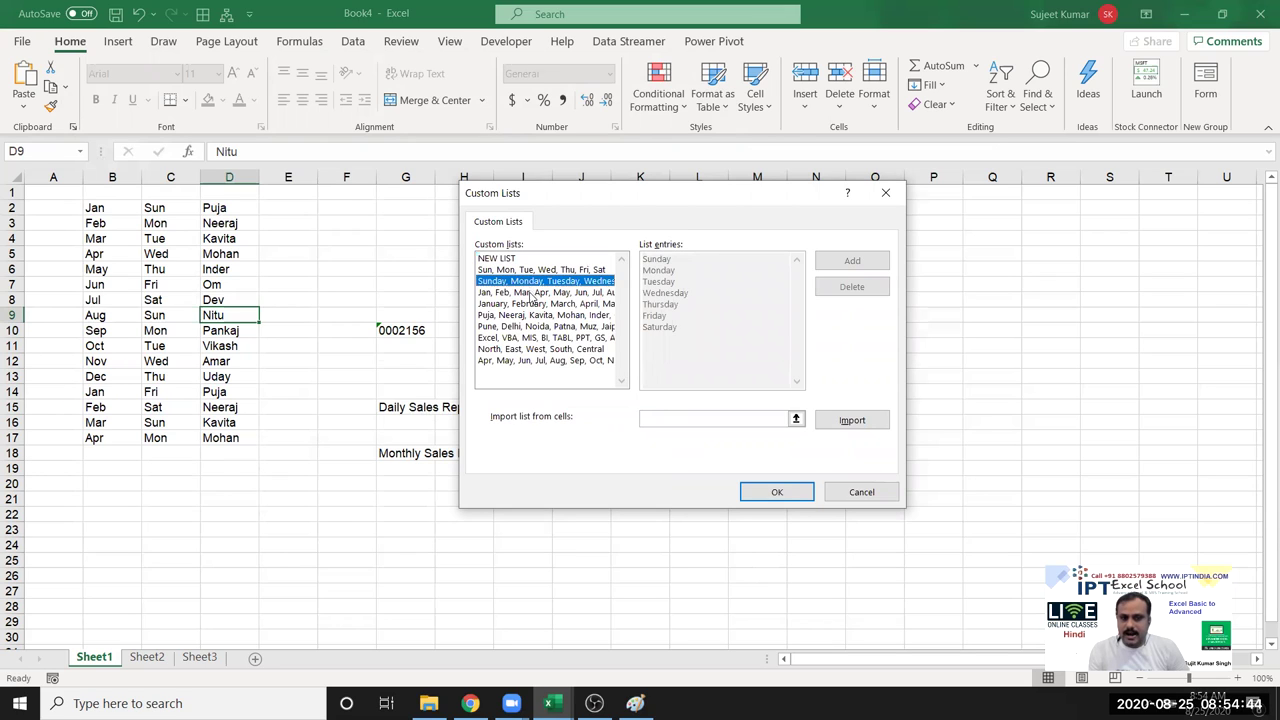
left_click(529, 292)
left_click(530, 326)
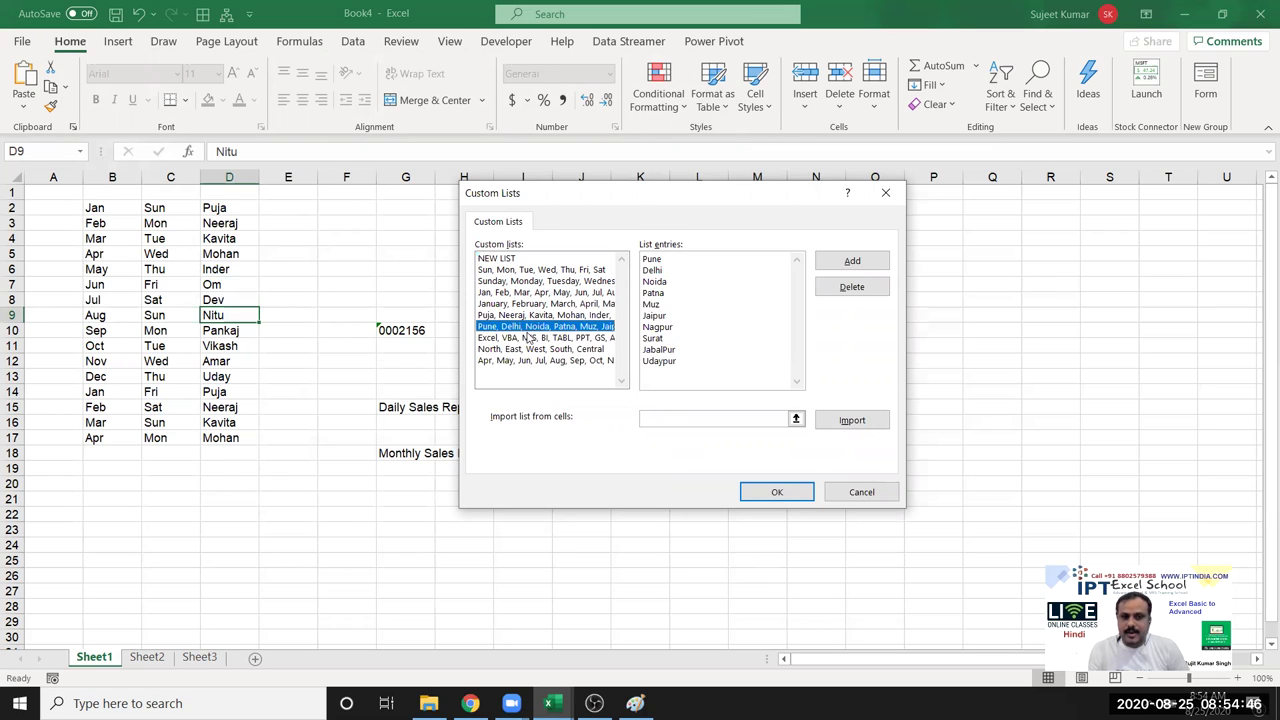
left_click(529, 338)
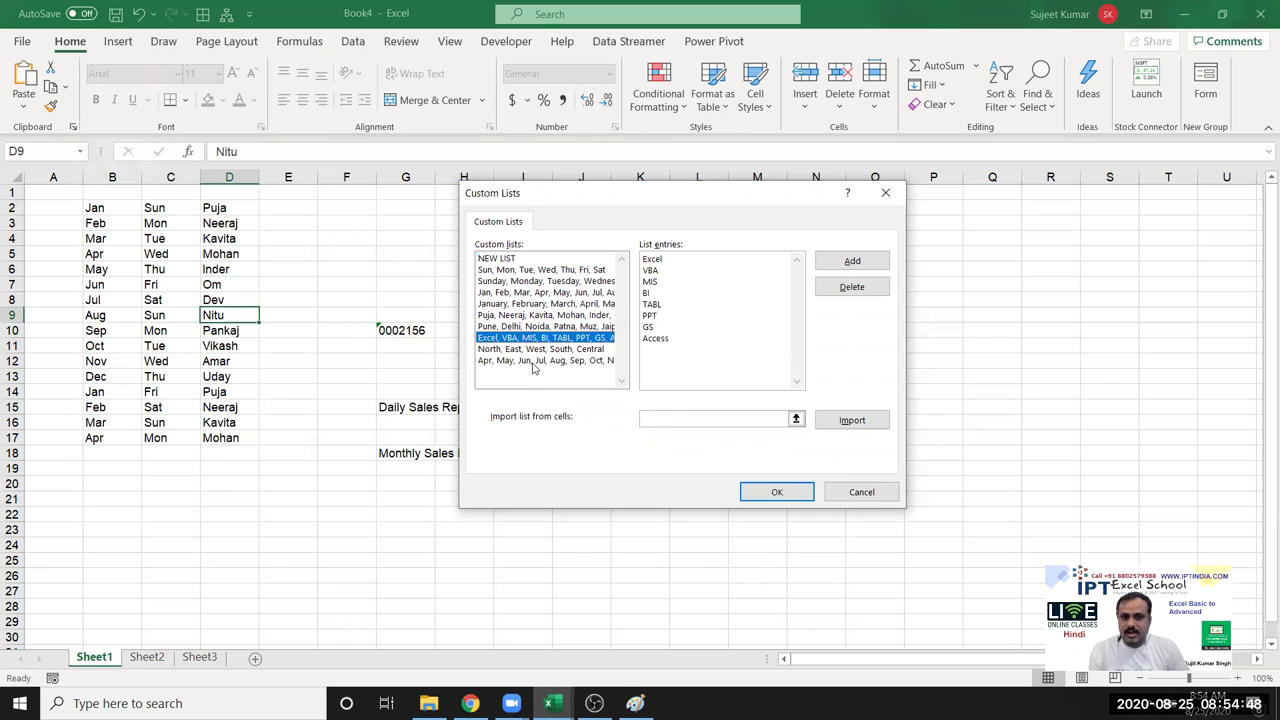
Start a new custom list and set its import range to cells E4:E15
left_click(533, 366)
left_click(517, 262)
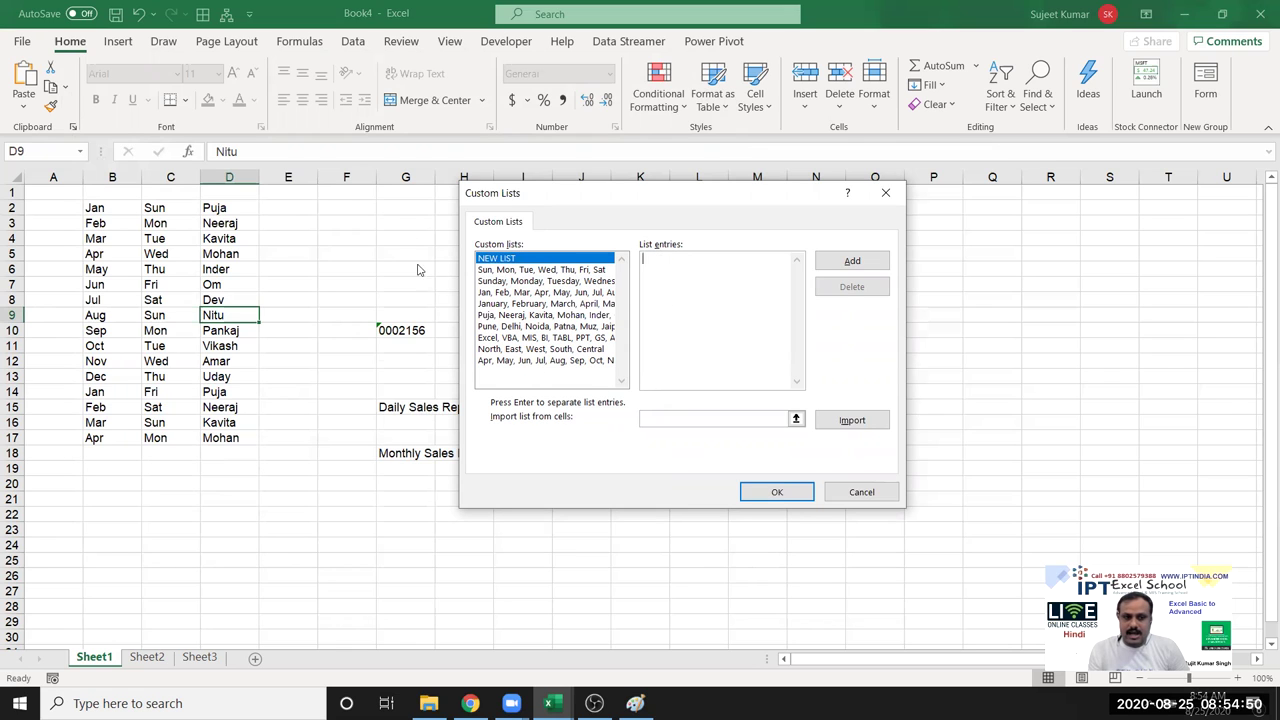
left_click(797, 420)
left_click_drag(270, 234, 290, 407)
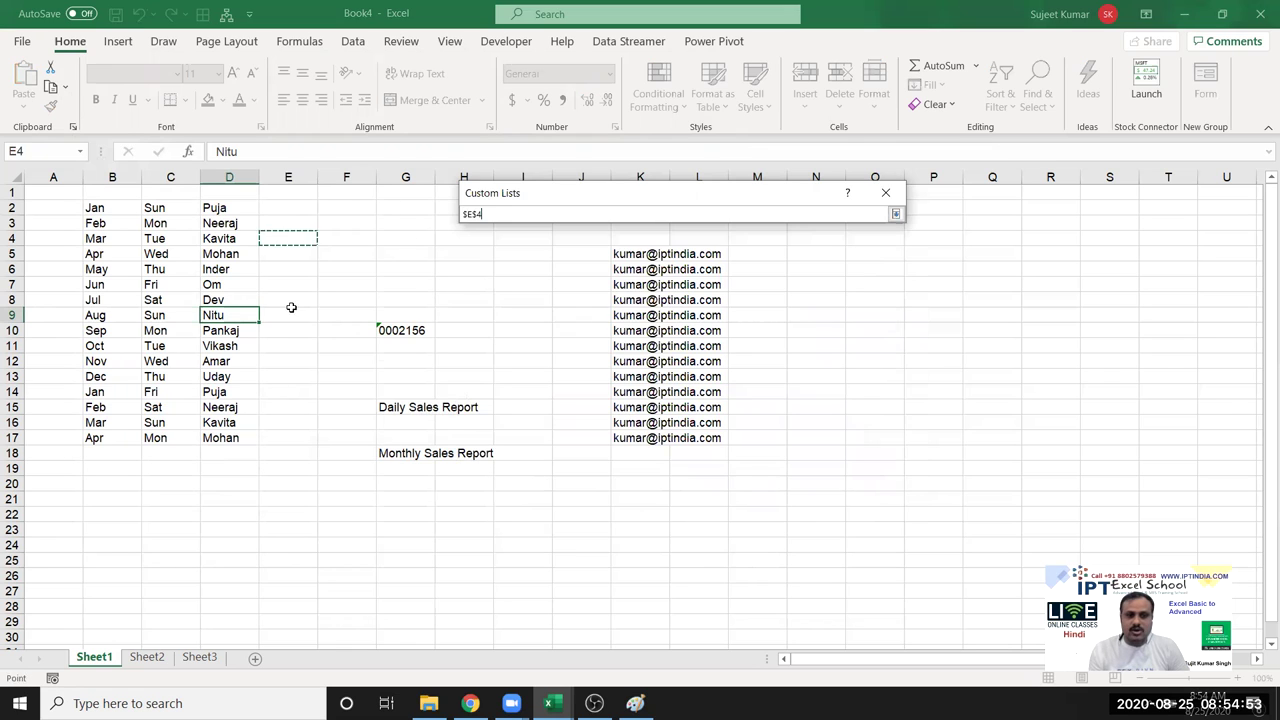
left_click(896, 215)
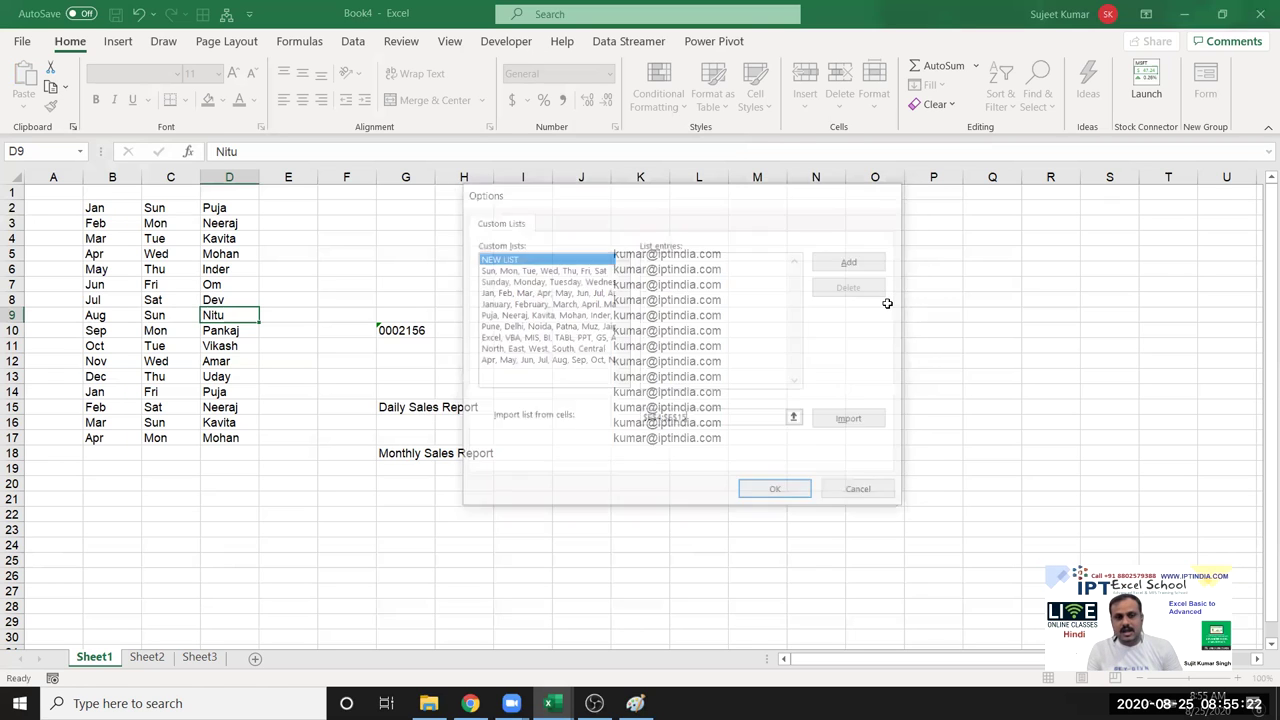
Open the Customize Ribbon page, collapse Home, and select Developer and Freeze Panes
left_click(21, 41)
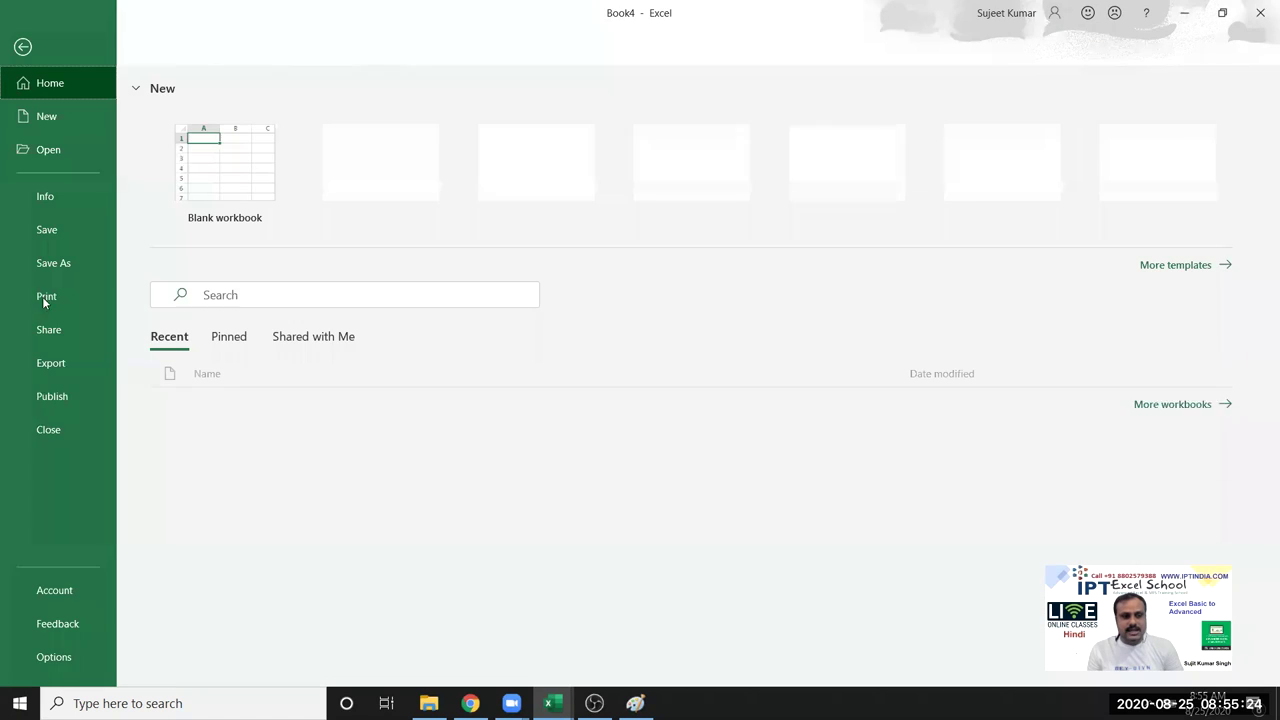
left_click(49, 657)
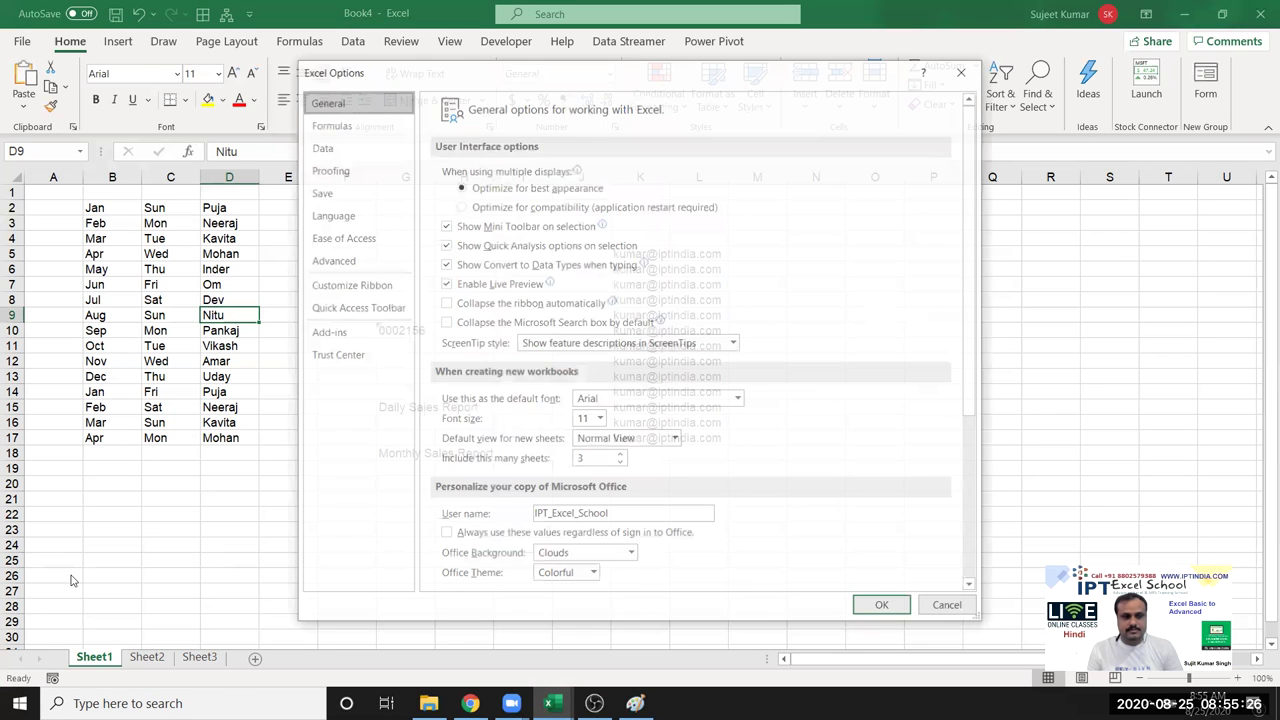
left_click(339, 292)
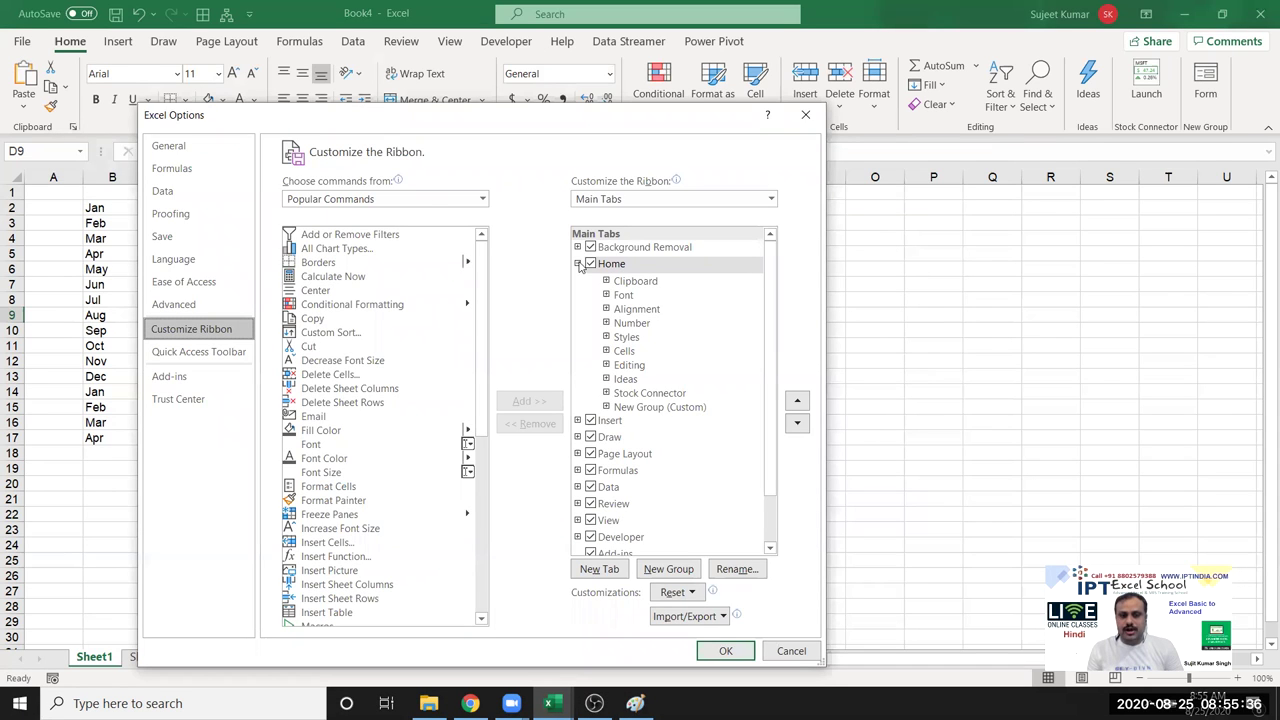
left_click(577, 263)
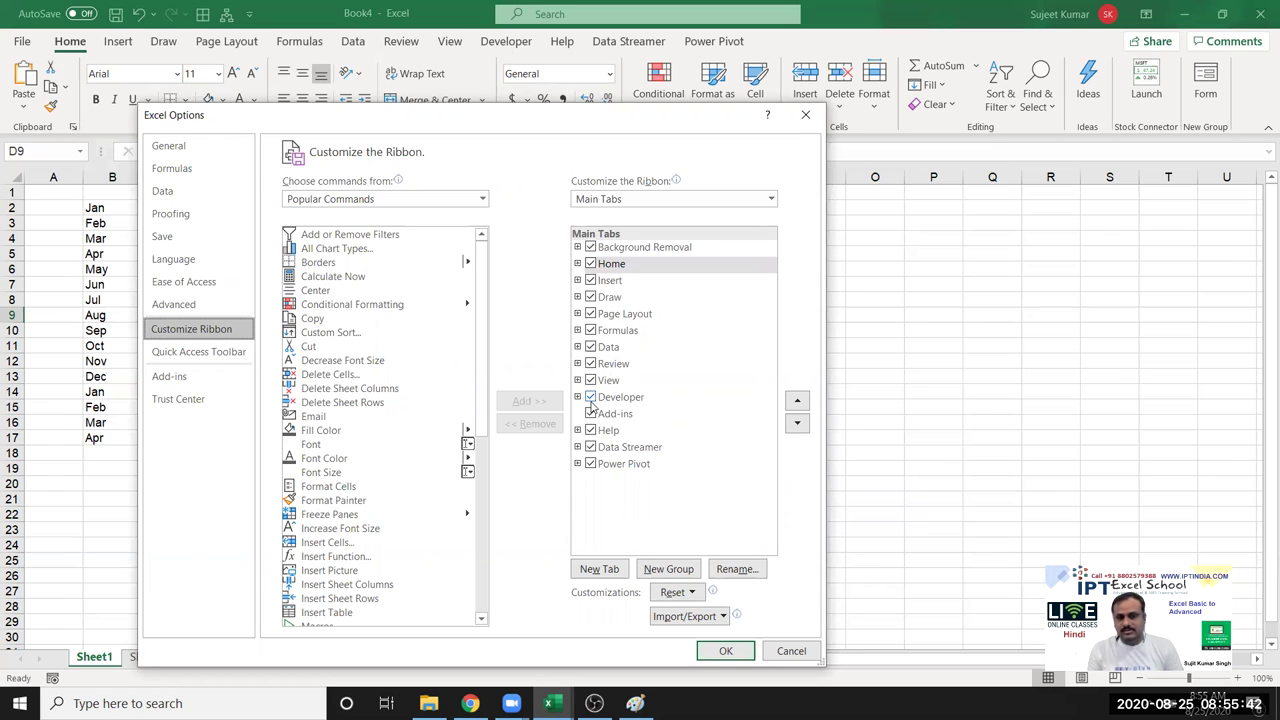
left_click(592, 401)
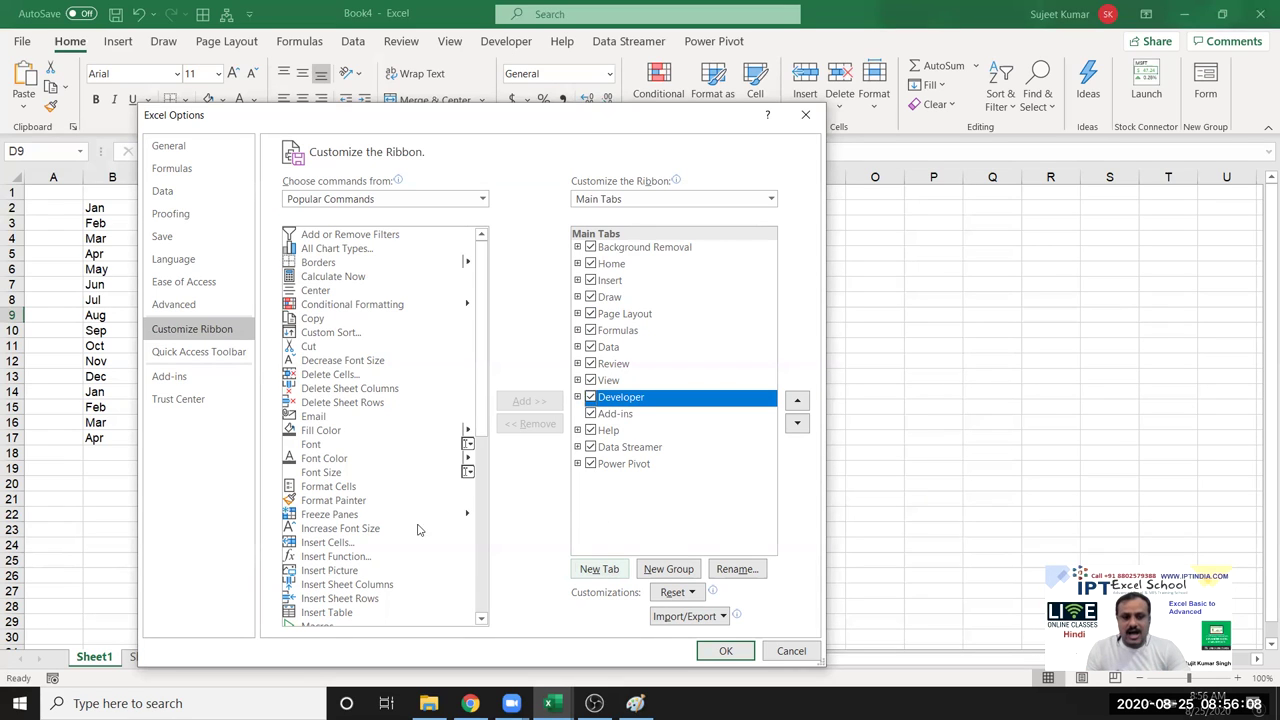
left_click(340, 515)
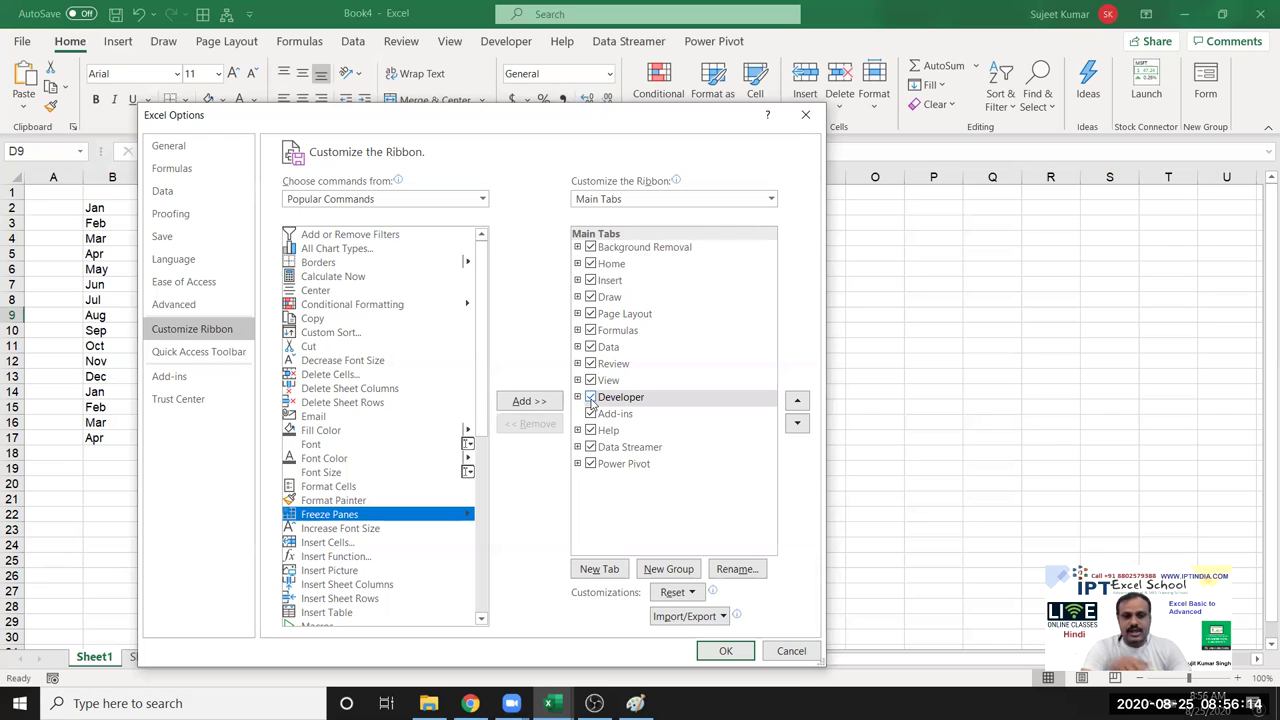
List Commands Not in the Ribbon and select Web Page Preview
left_click(338, 201)
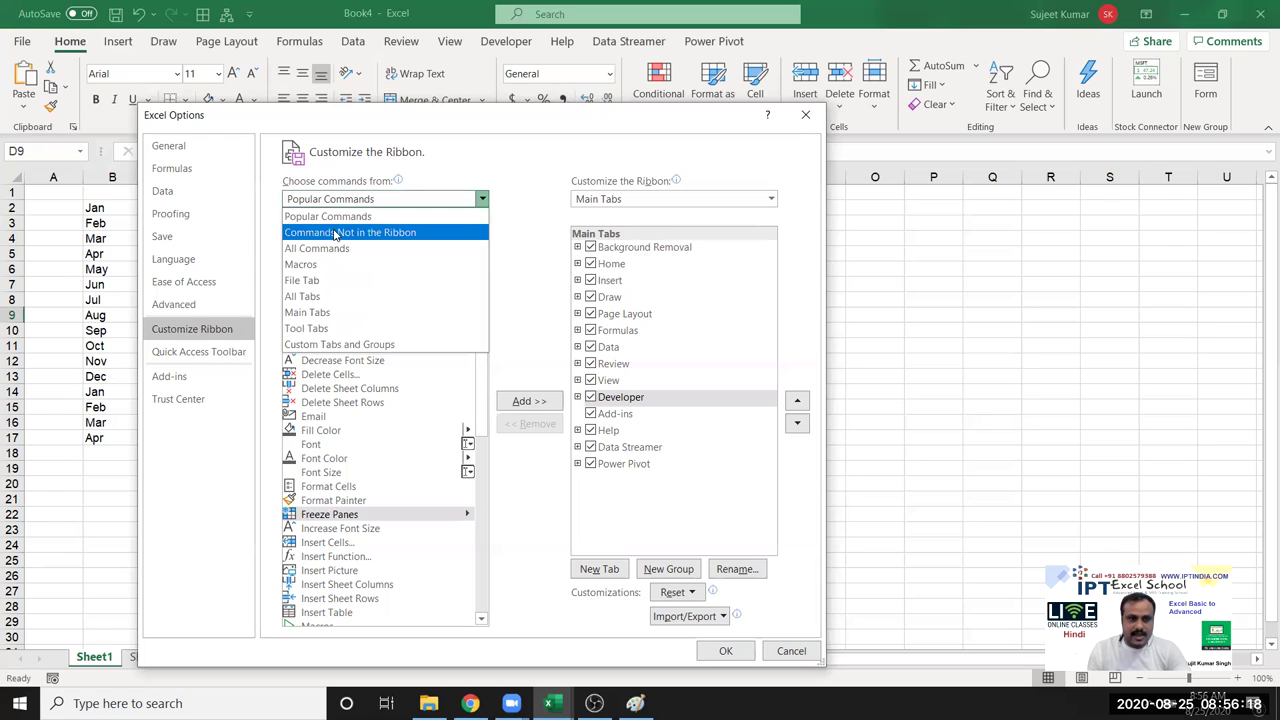
left_click(336, 233)
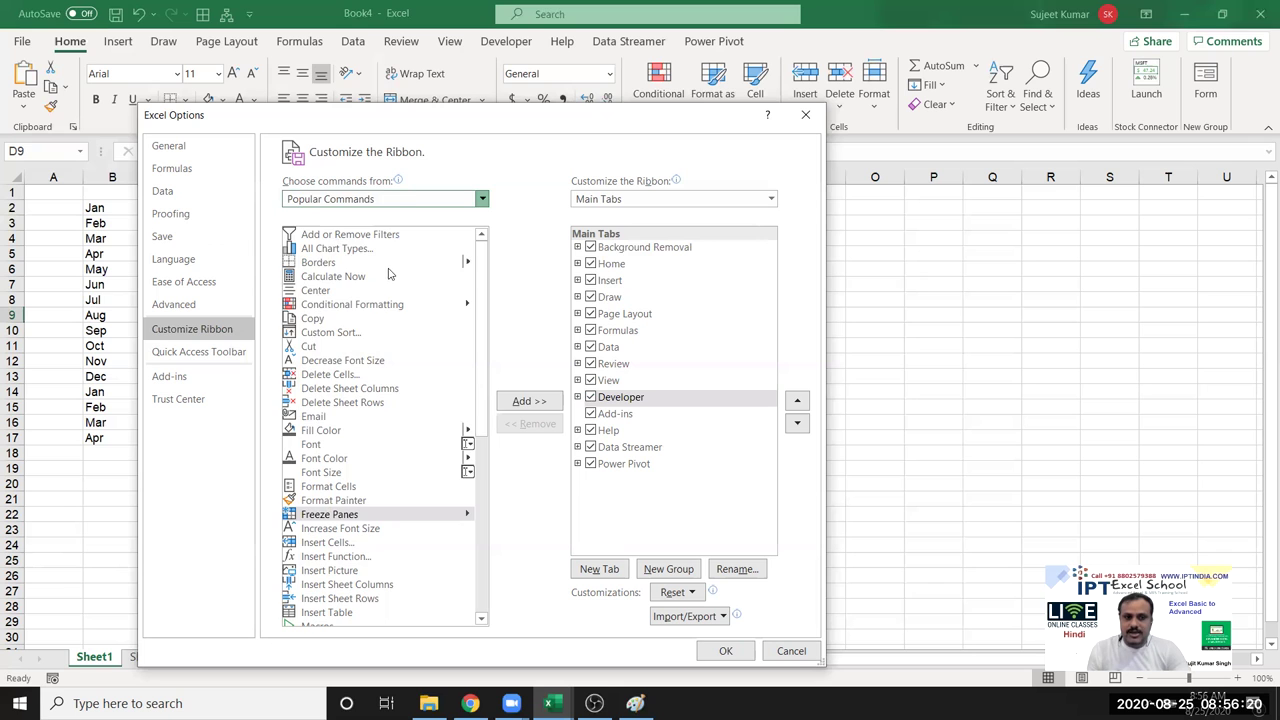
scroll(437, 294, "down", 10)
scroll(440, 343, "down", 10)
scroll(440, 345, "down", 10)
scroll(440, 348, "down", 8)
scroll(439, 348, "down", 8)
scroll(438, 348, "down", 8)
scroll(437, 349, "down", 8)
scroll(437, 348, "down", 8)
scroll(437, 348, "down", 8)
scroll(437, 348, "down", 8)
scroll(437, 348, "down", 8)
scroll(437, 348, "down", 6)
scroll(437, 348, "down", 3)
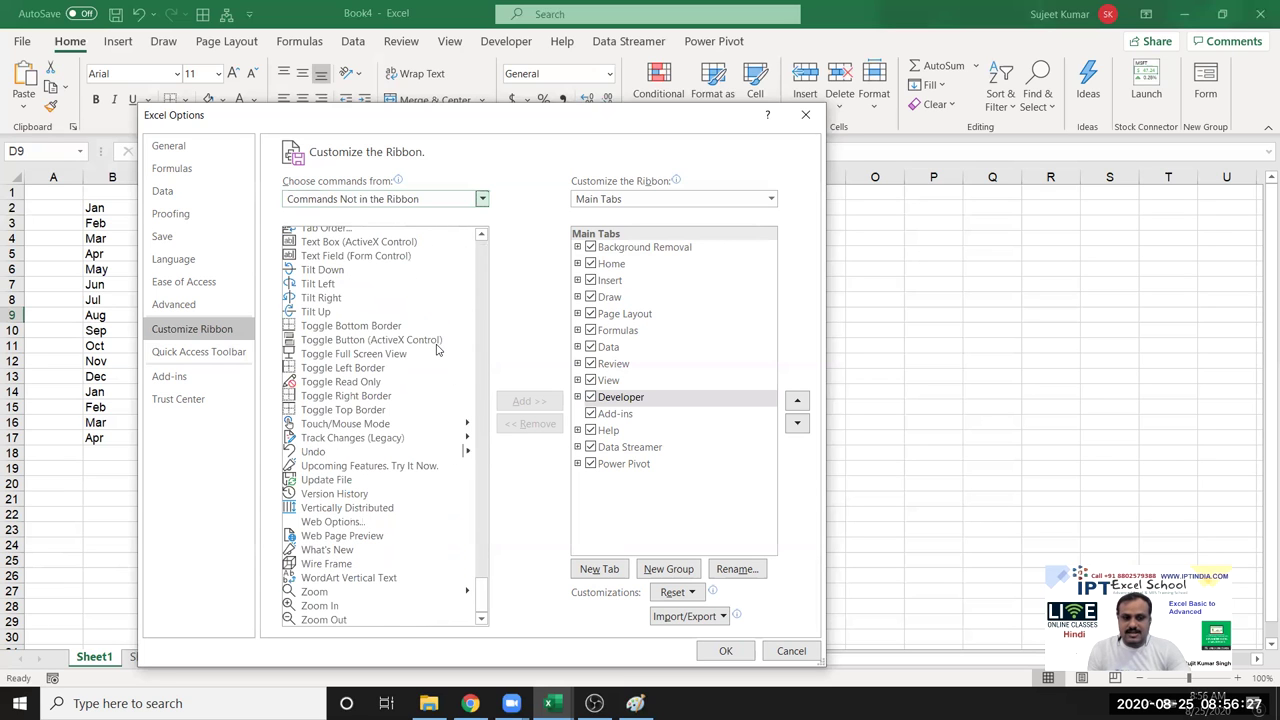
left_click(359, 538)
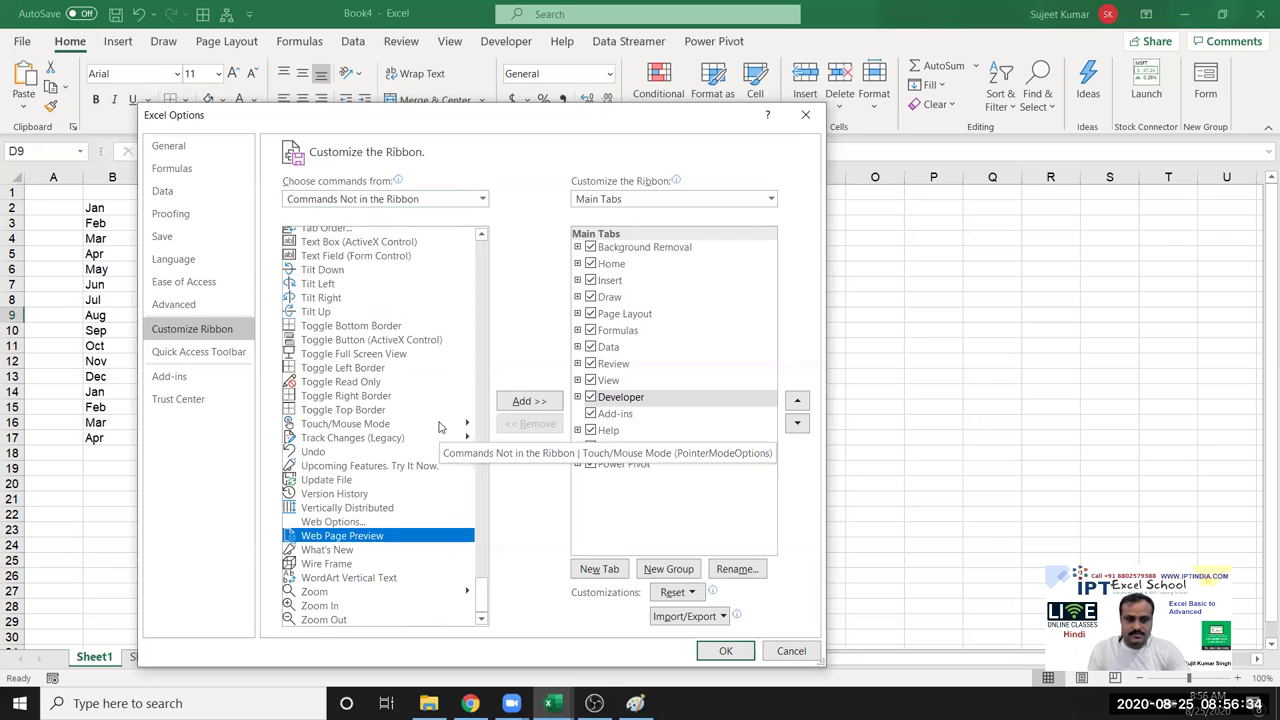
Select the Home tab and the Right Parenthesis command, then close Excel Options
scroll(438, 427, "up", 3)
scroll(439, 429, "up", 5)
scroll(440, 430, "up", 5)
scroll(441, 432, "up", 4)
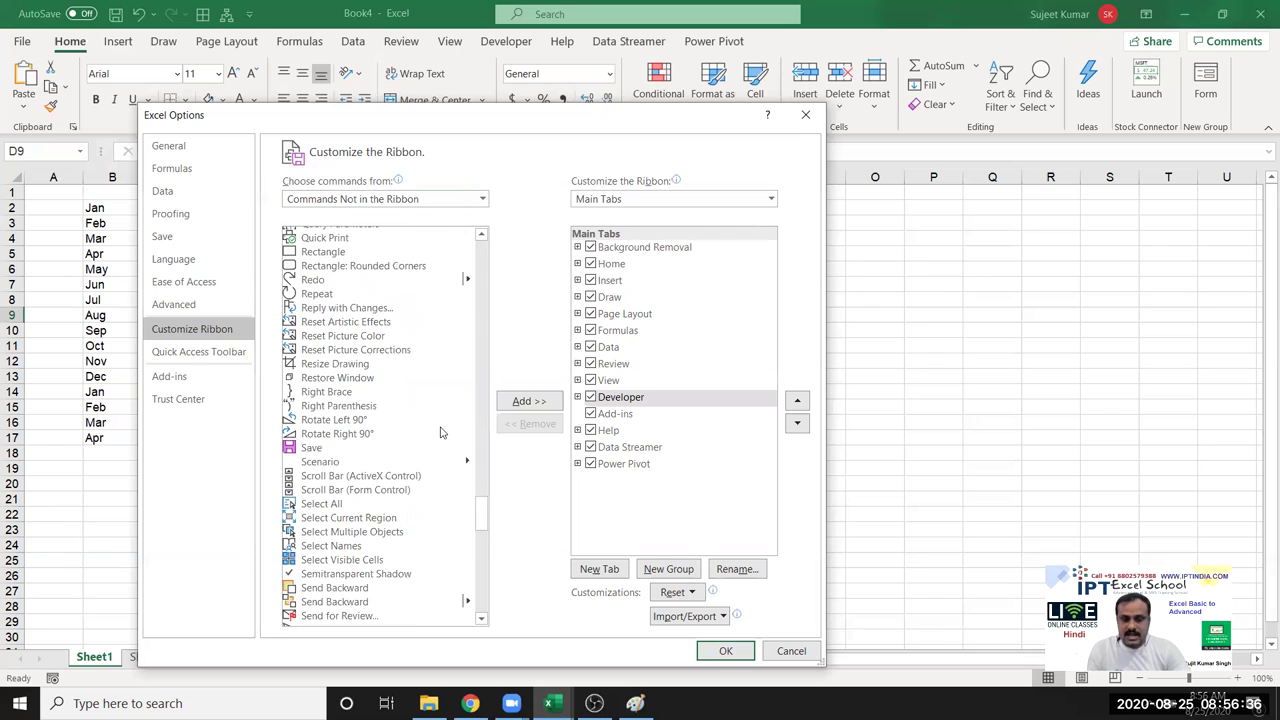
left_click(612, 265)
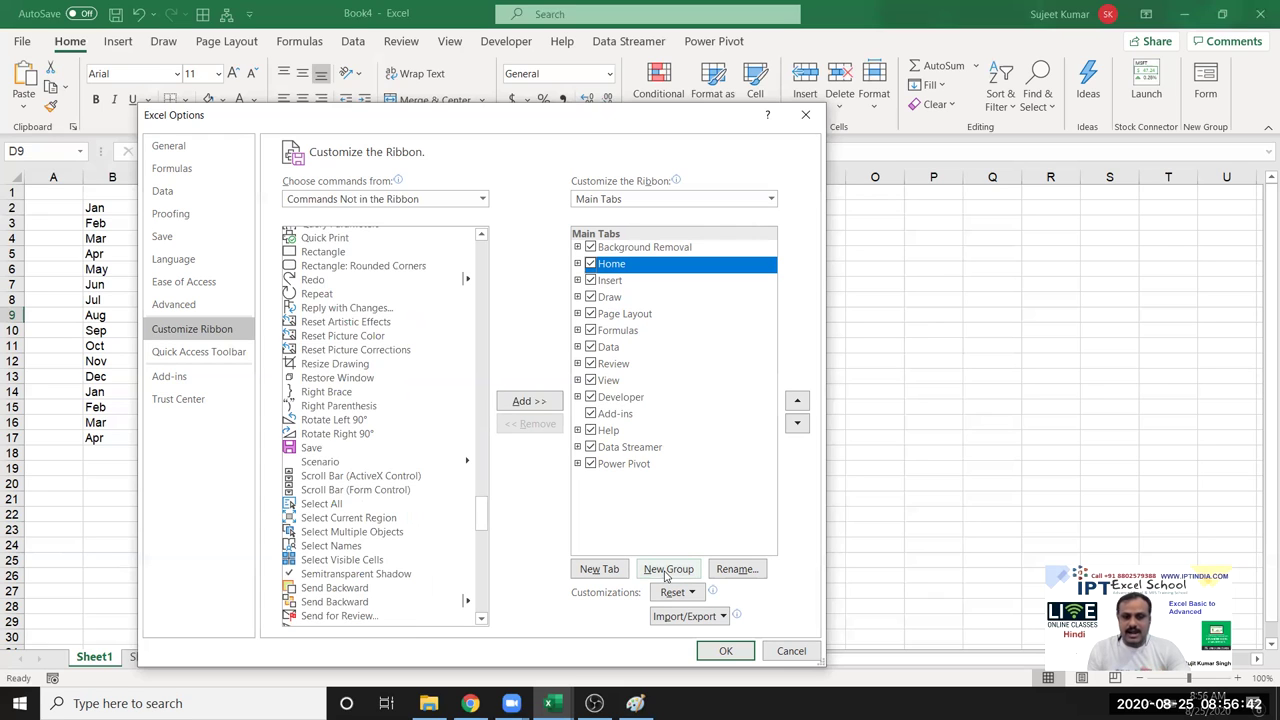
left_click(330, 406)
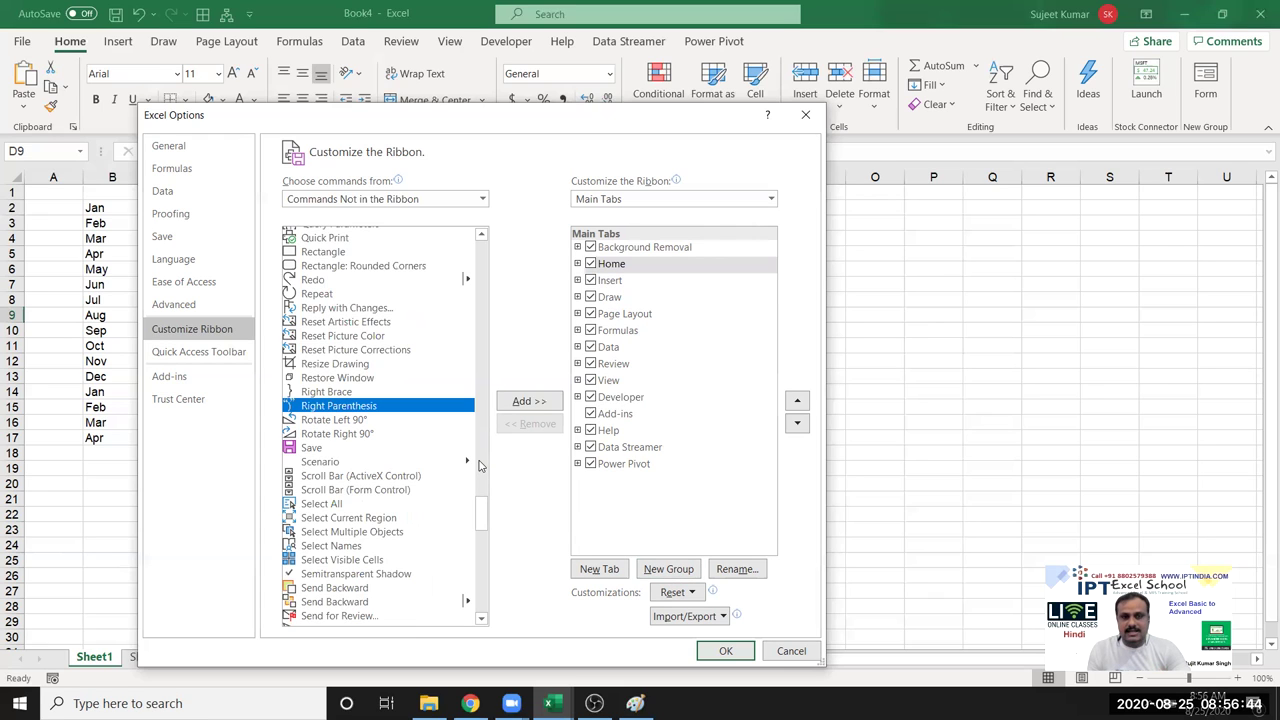
left_click(805, 115)
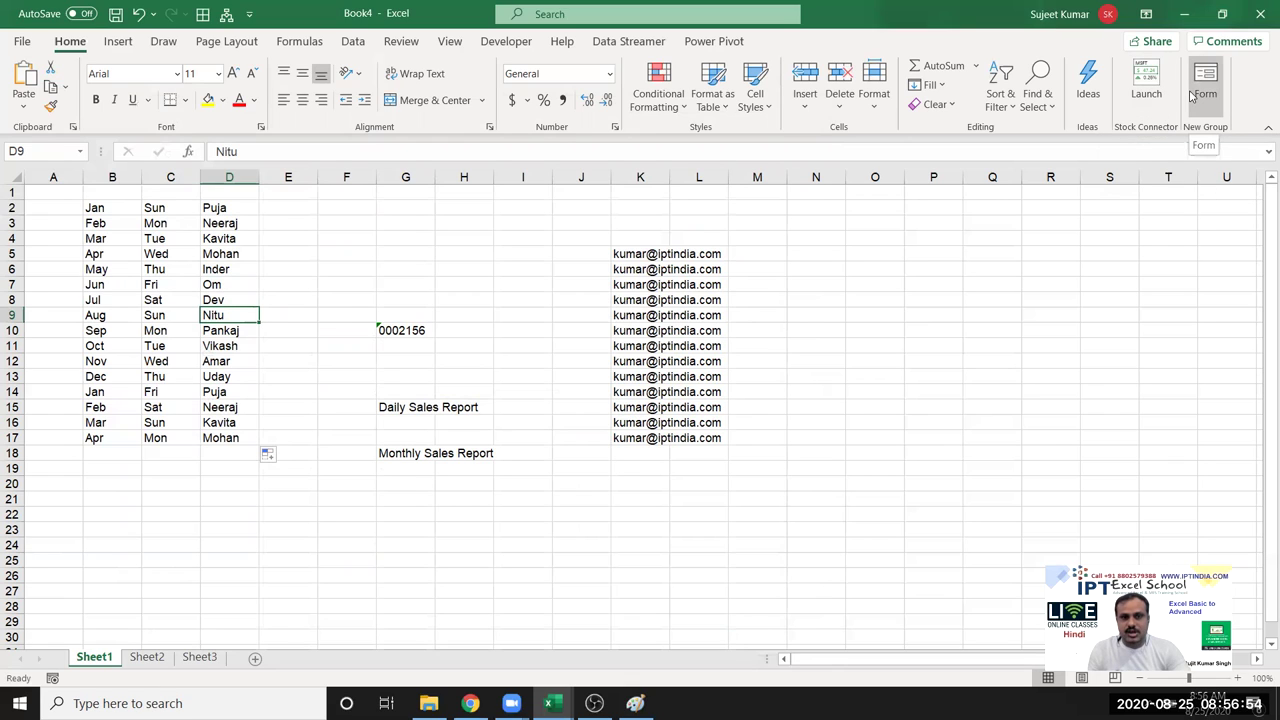
Switch to the Data tab, select cells C3:C4, then reopen Excel Options
left_click(351, 45)
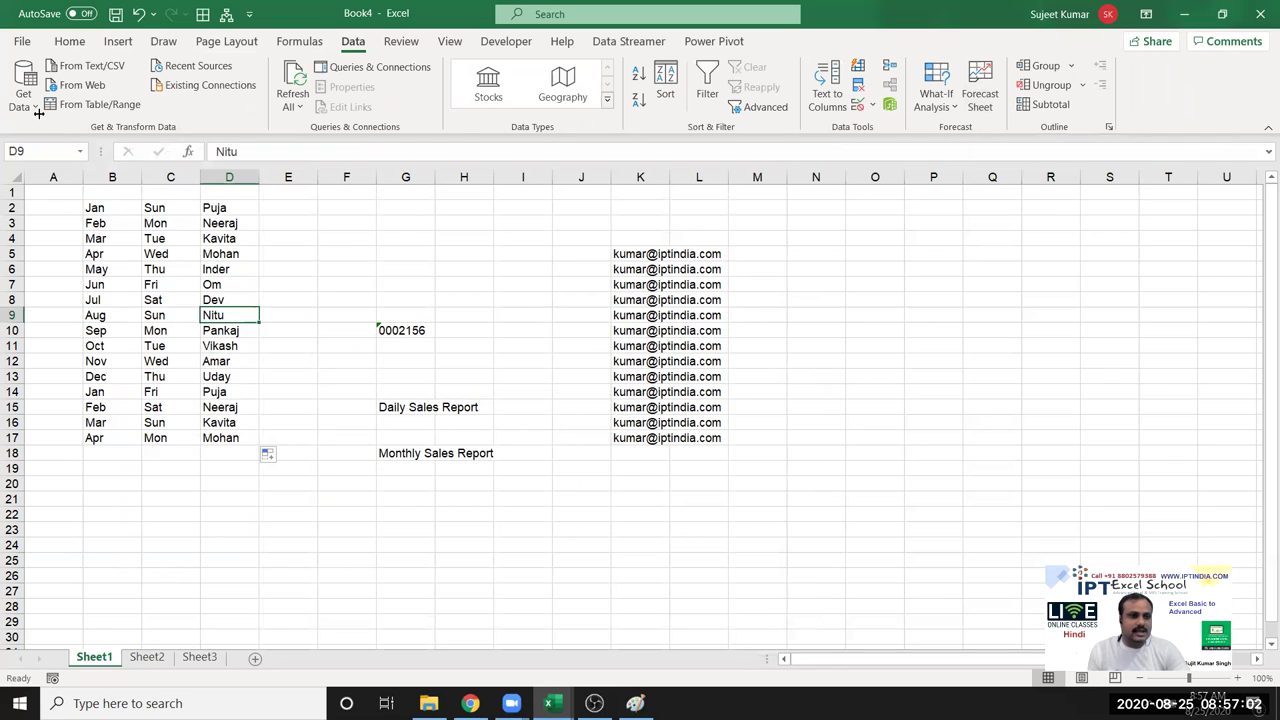
left_click_drag(160, 238, 160, 224)
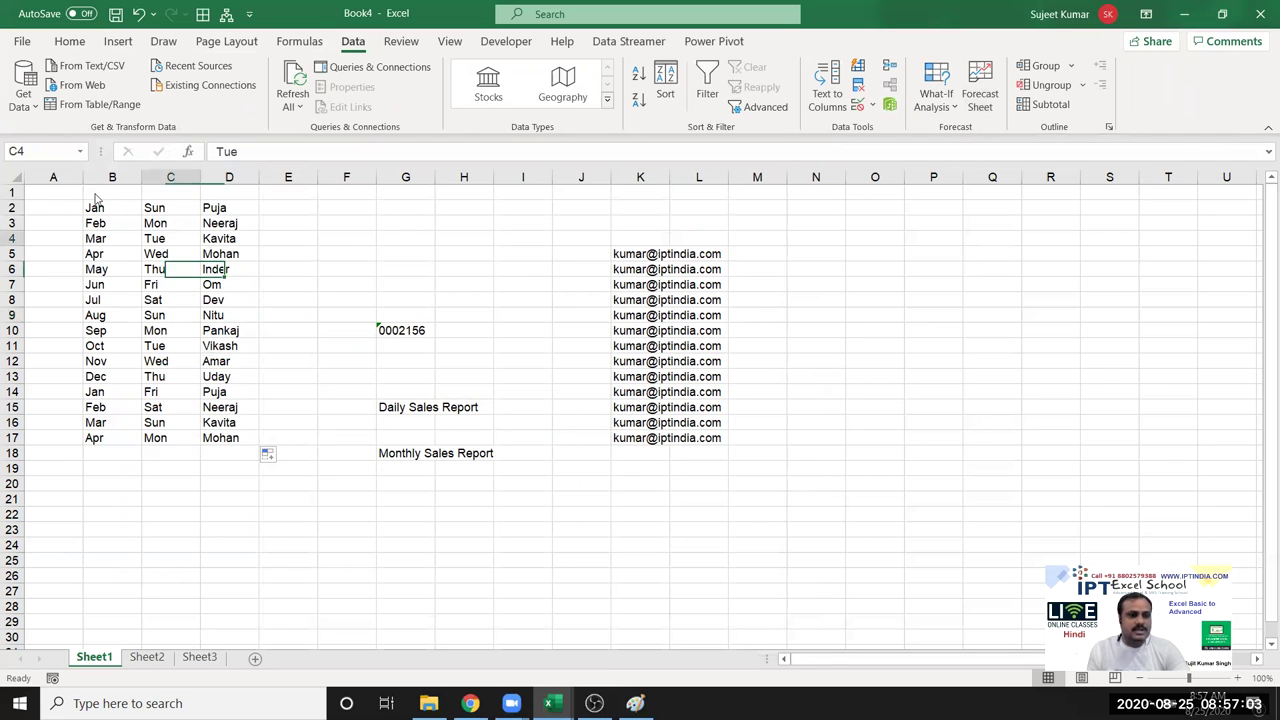
left_click(30, 42)
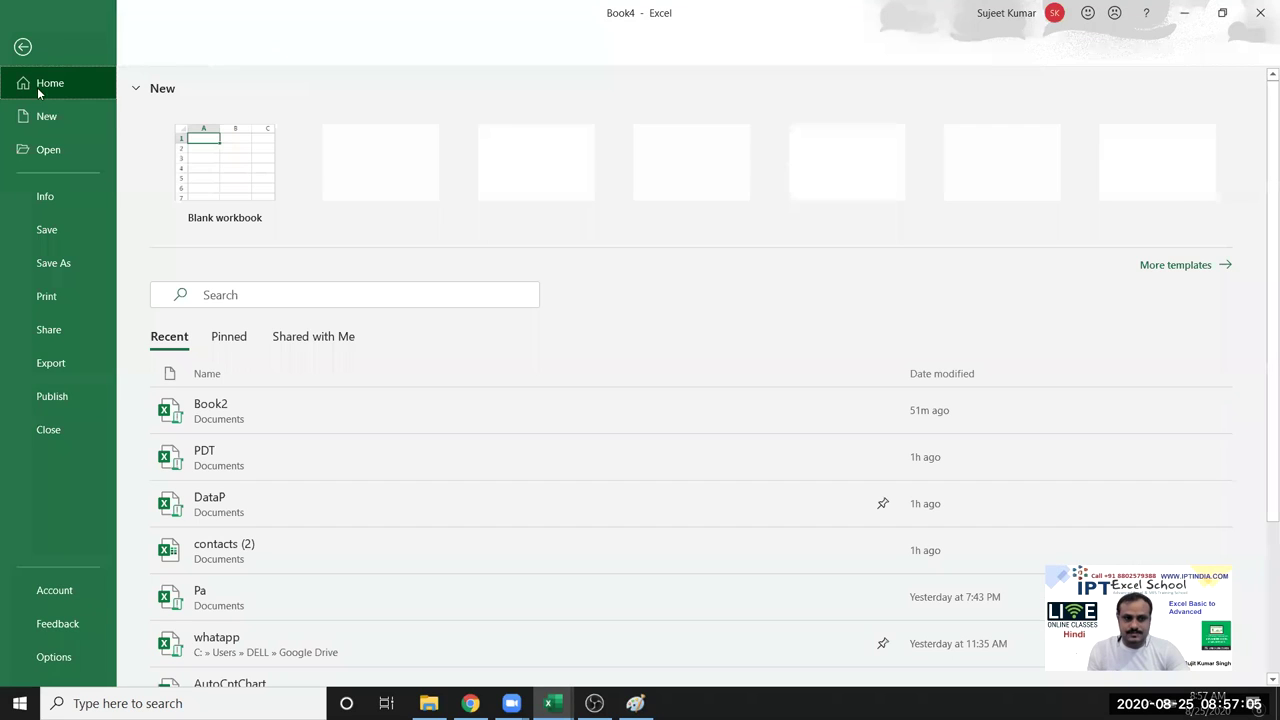
left_click(61, 656)
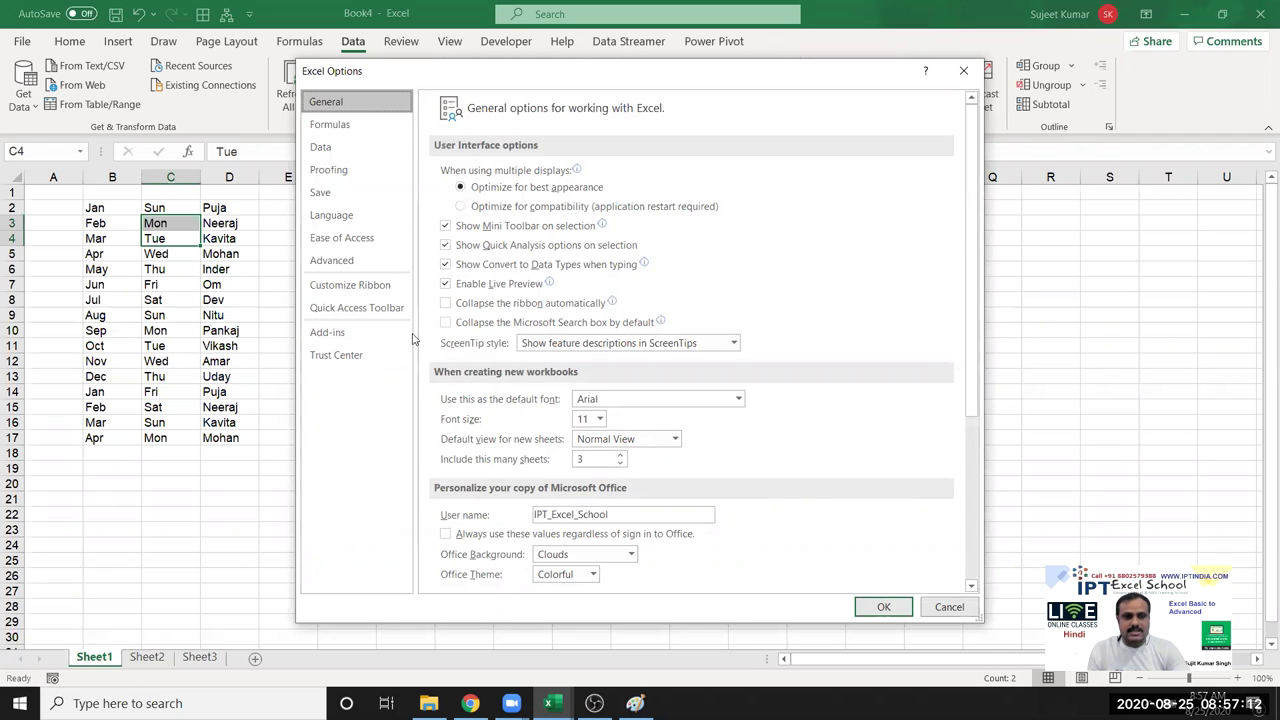
Remove the flc command from the Quick Access Toolbar and confirm with OK
left_click(380, 314)
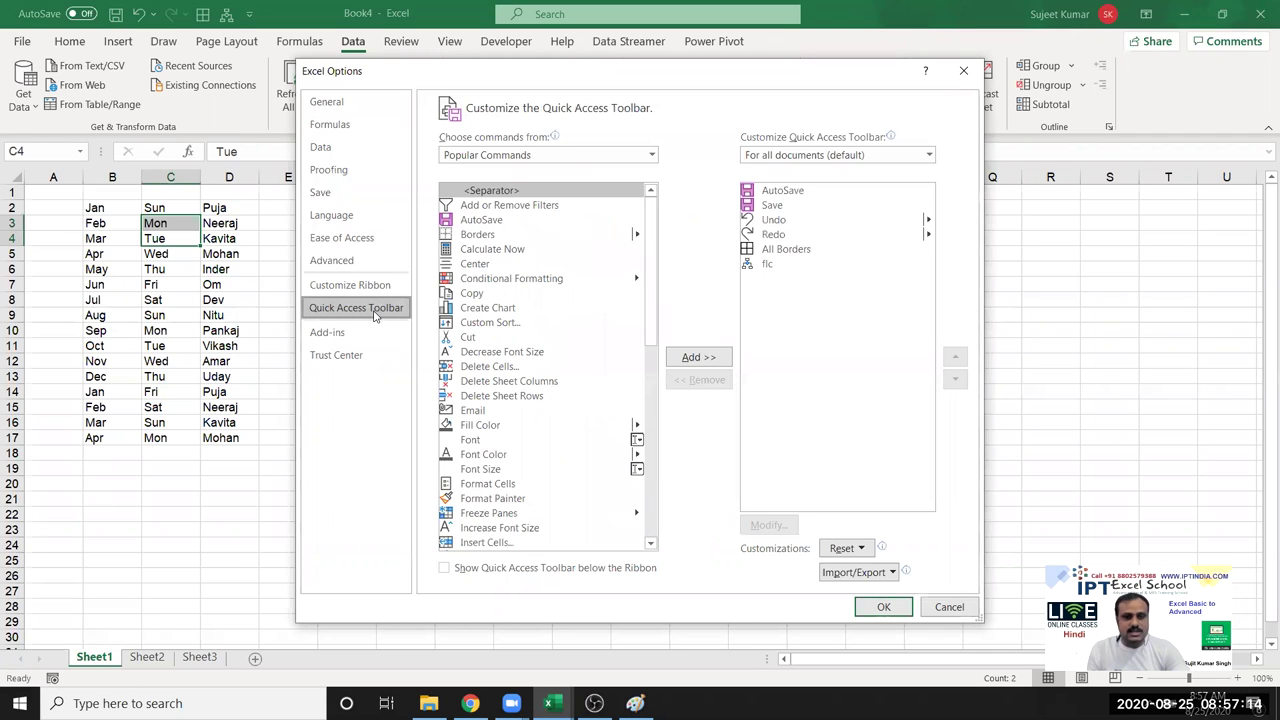
left_click(782, 266)
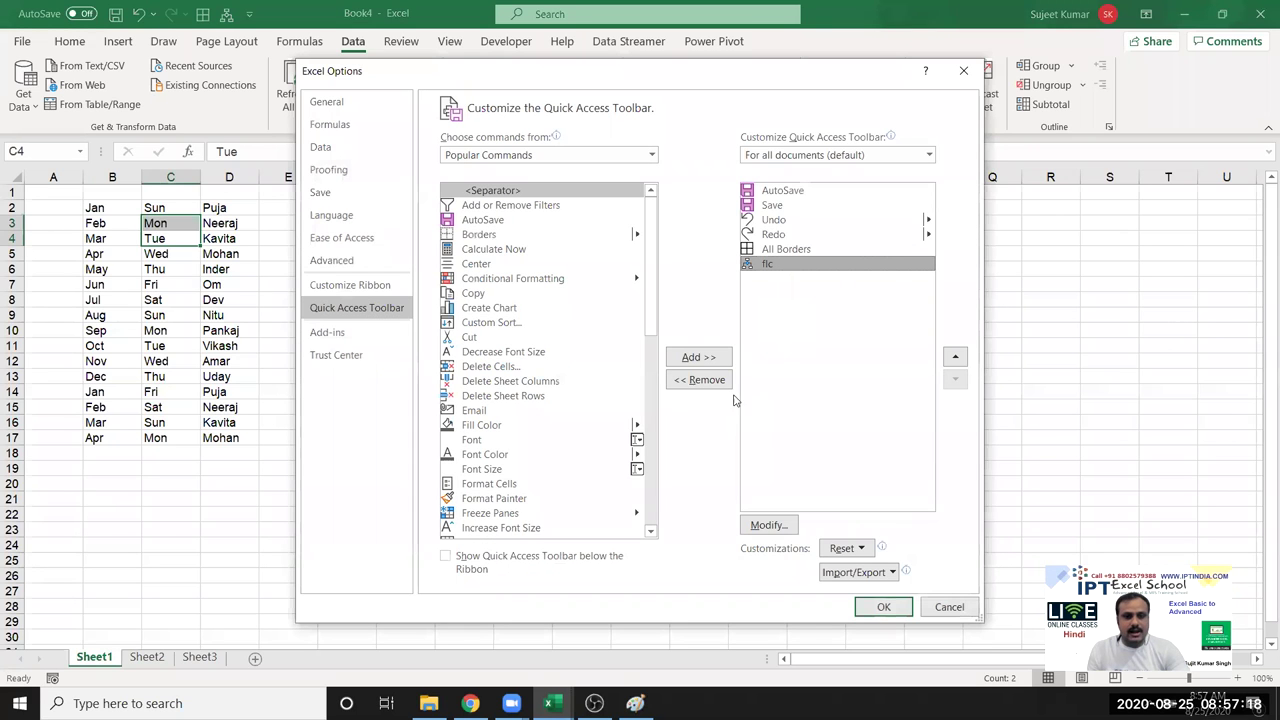
left_click(705, 381)
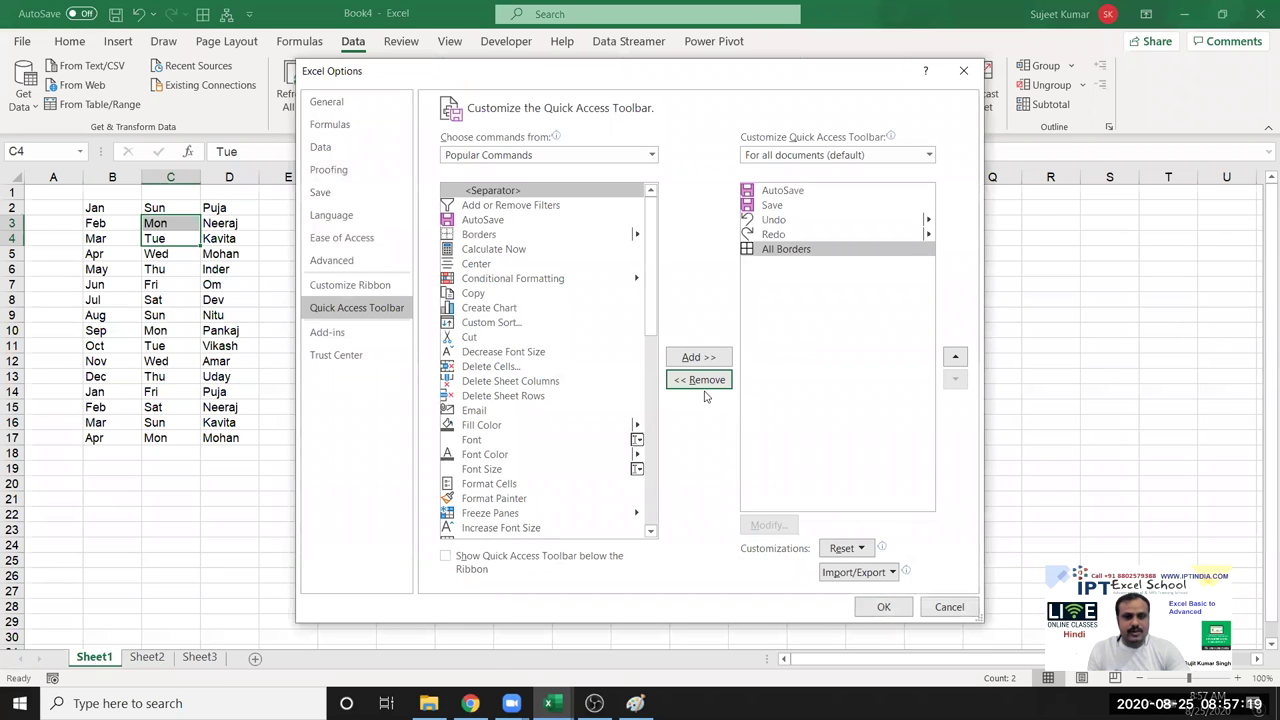
left_click(891, 606)
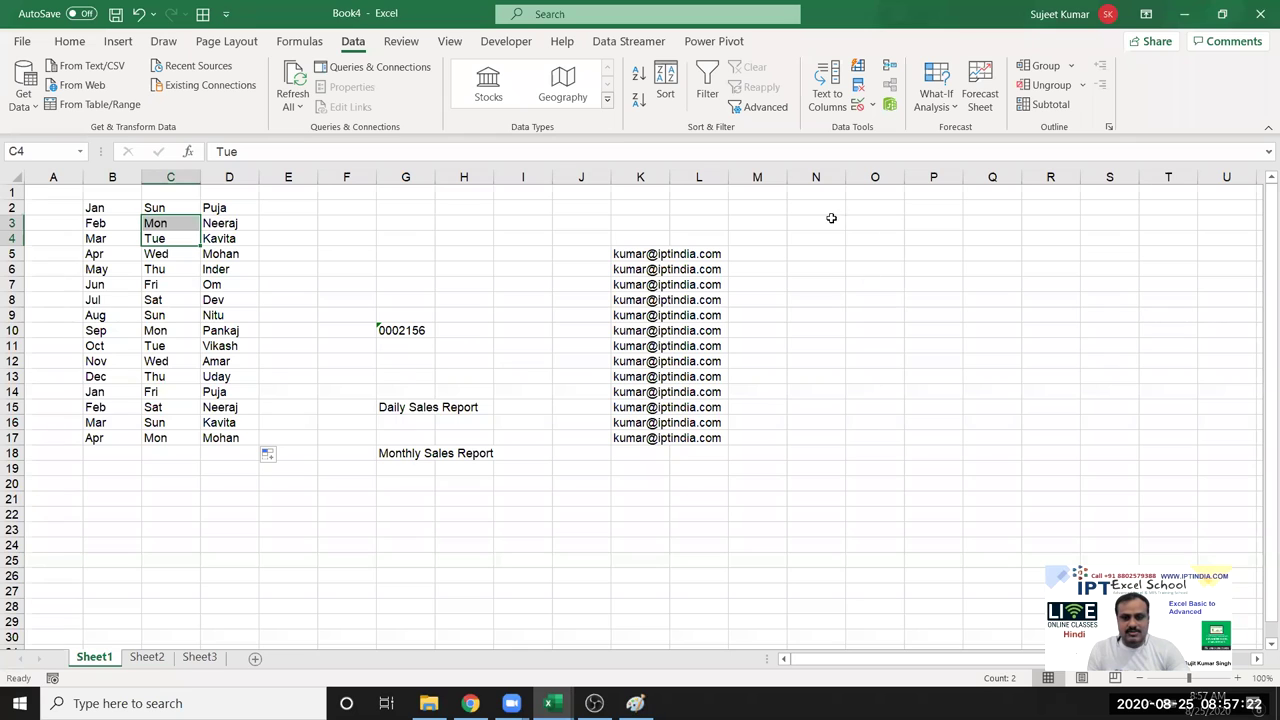
Apply All Borders to N3:R15 from the Quick Access Toolbar, then to E23:J34 with Alt+5
left_click_drag(831, 218, 1050, 407)
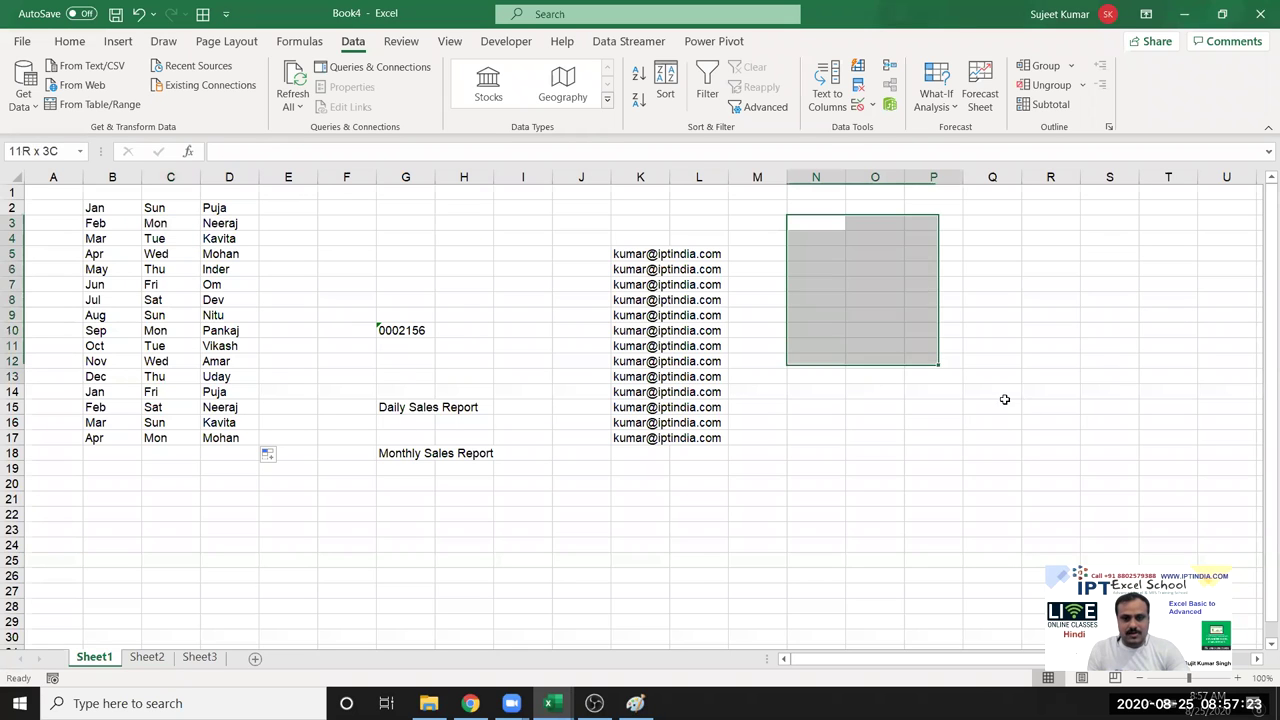
left_click(202, 14)
scroll(254, 423, "down", 2)
scroll(314, 423, "down", 1)
left_click_drag(288, 391, 599, 564)
key("alt")
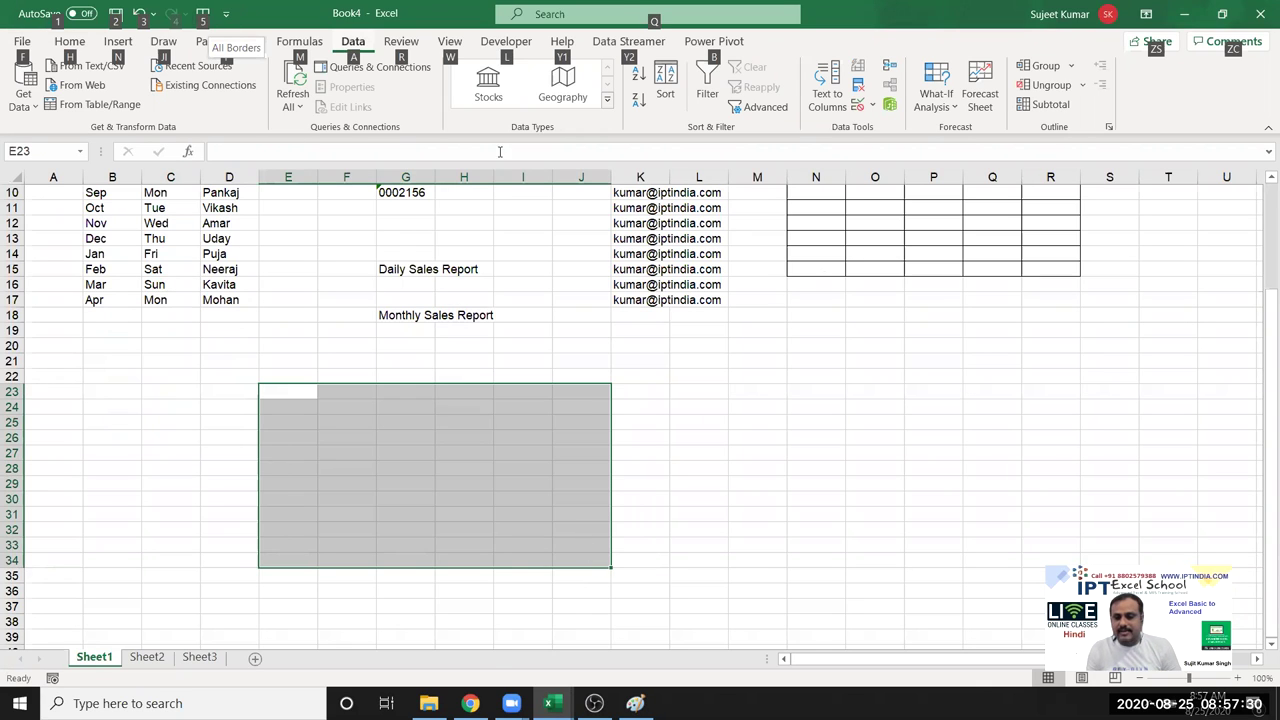
key("5")
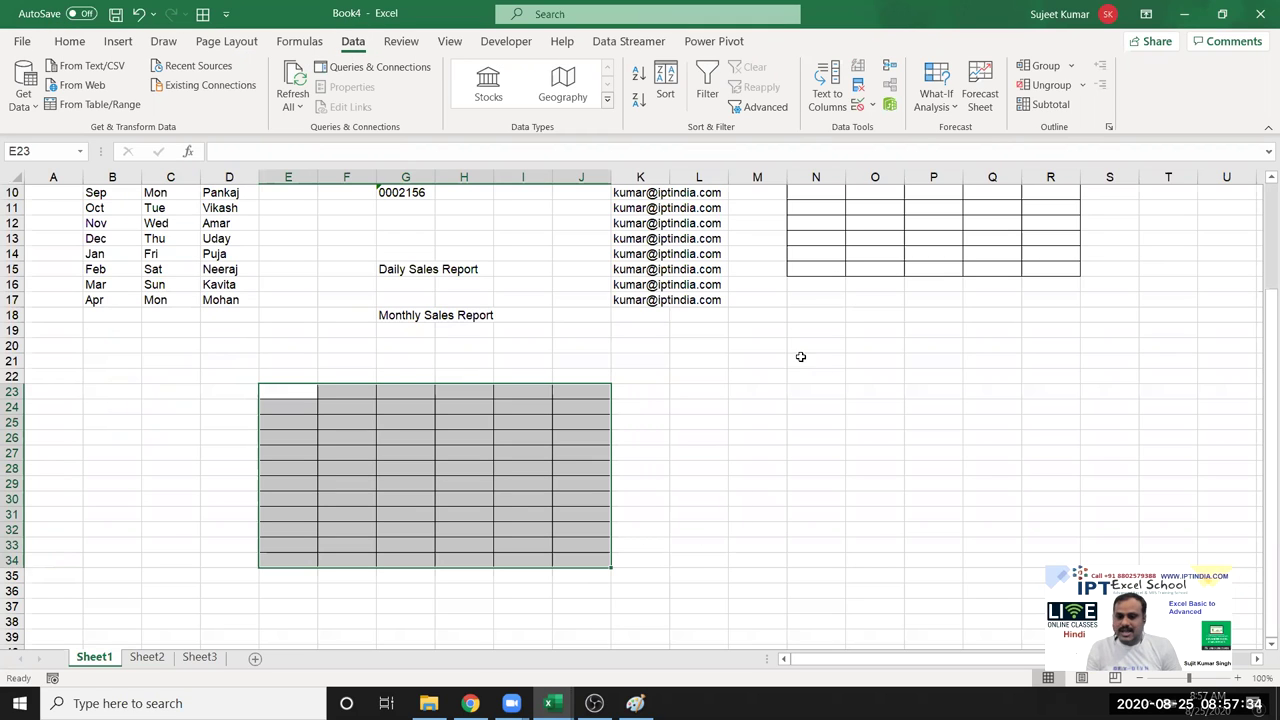
Repeat All Borders on N21:R33 with F4, check the result, and go to the File backstage
left_click_drag(800, 356, 1052, 543)
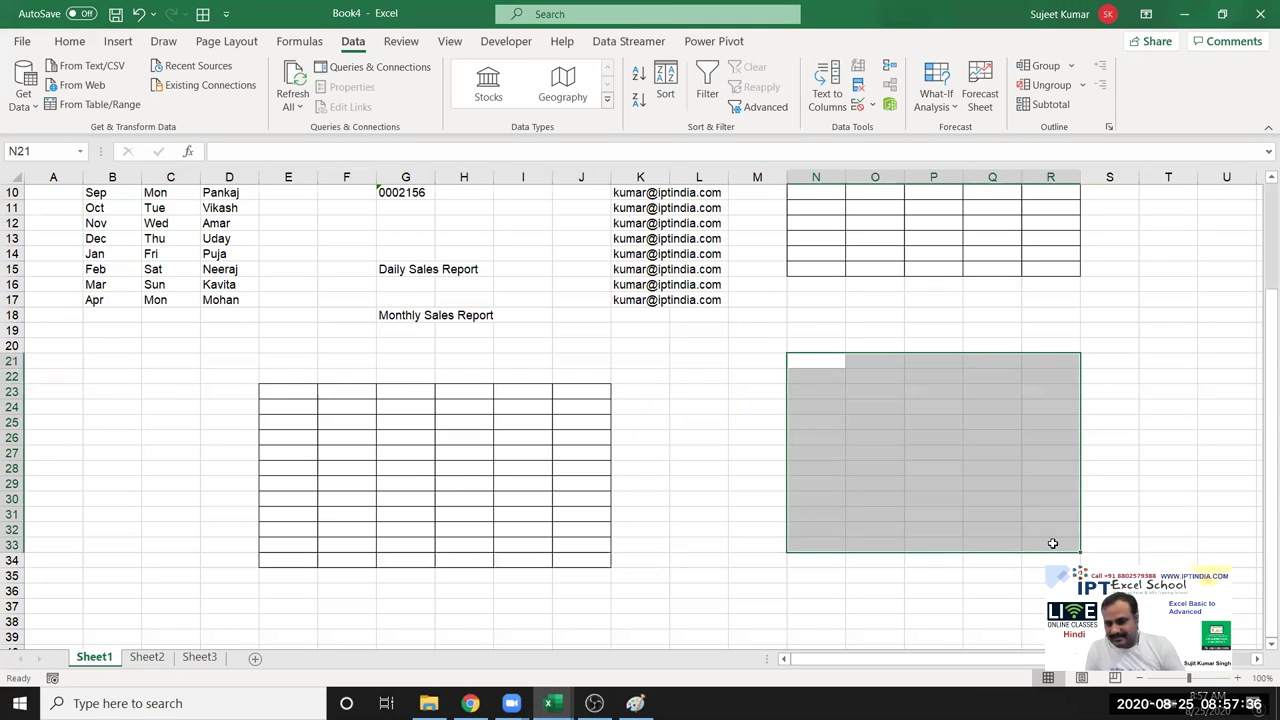
key("F4")
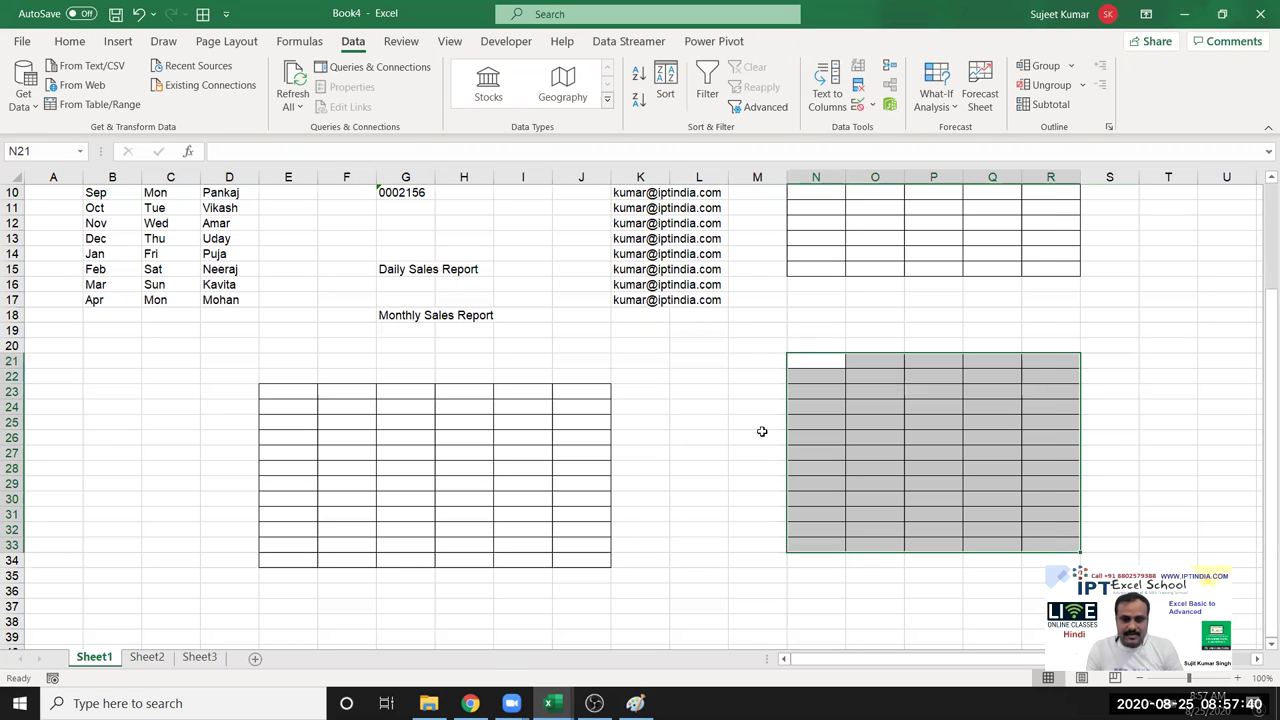
left_click_drag(762, 432, 760, 422)
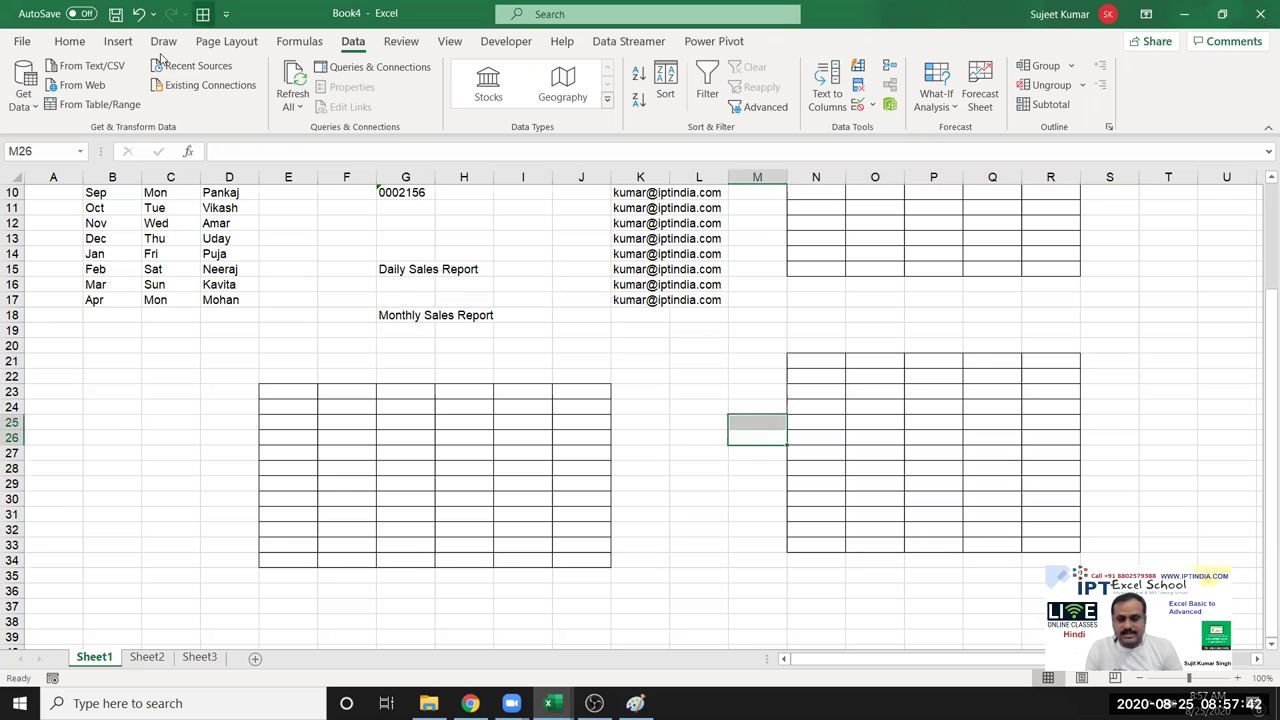
left_click(18, 42)
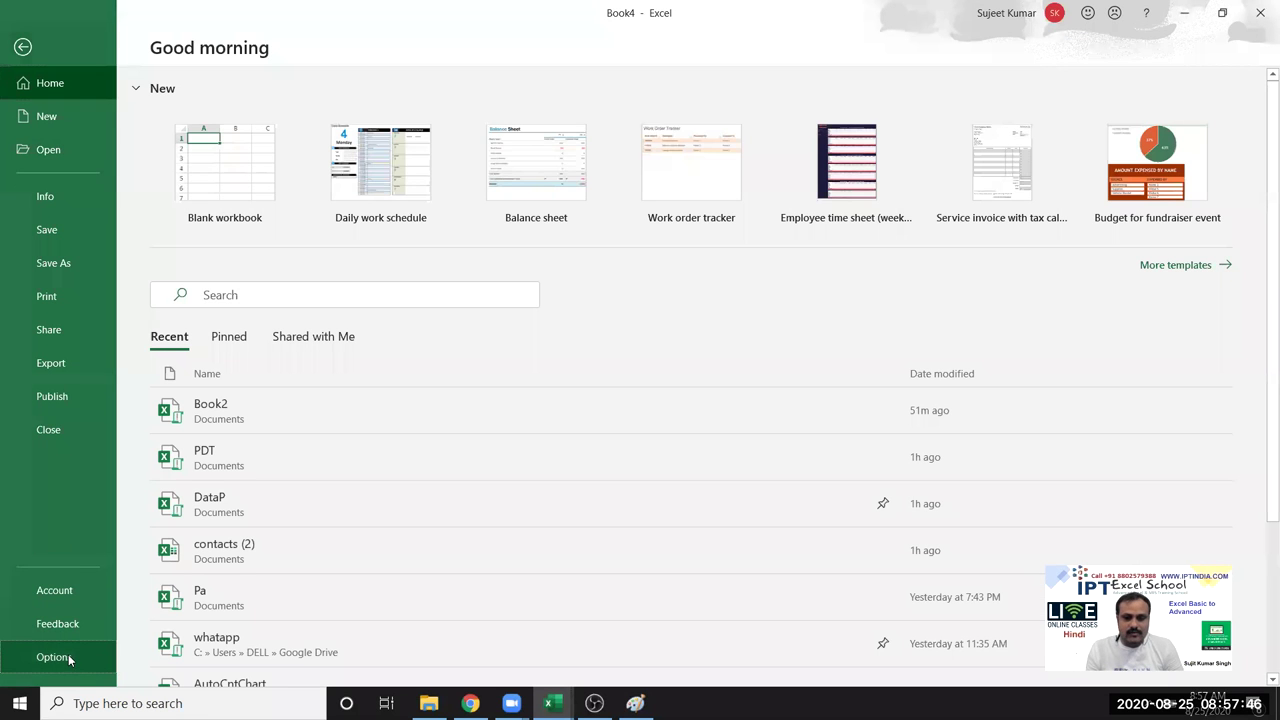
In Excel Options > Add-ins, open the COM Add-ins list and close it, leaving all four enabled
key("Escape")
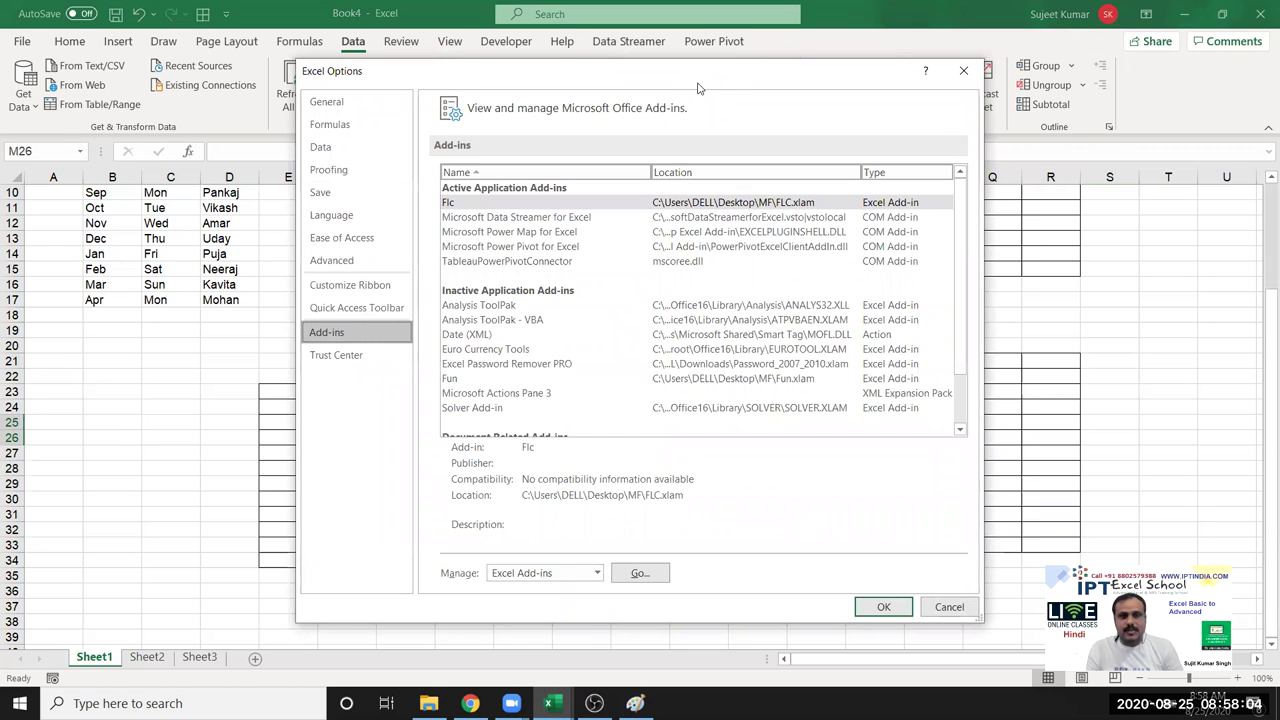
left_click_drag(698, 88, 590, 98)
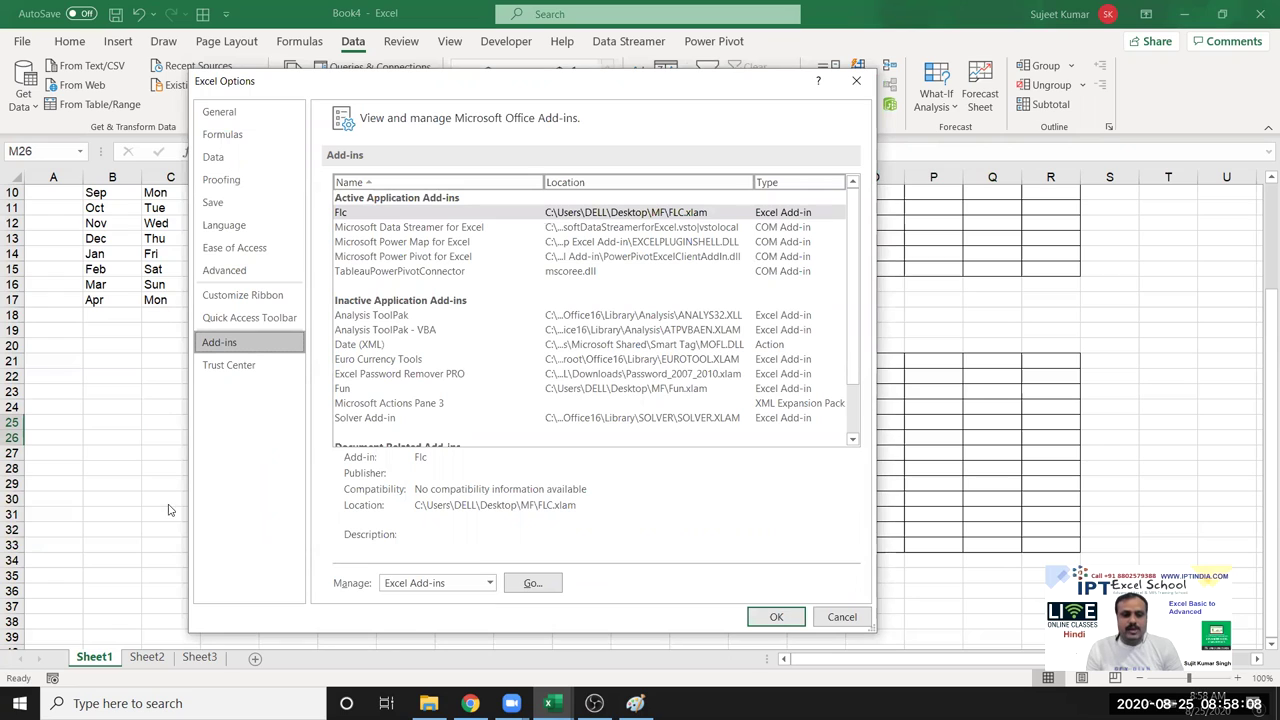
left_click(398, 588)
left_click(405, 616)
left_click(531, 583)
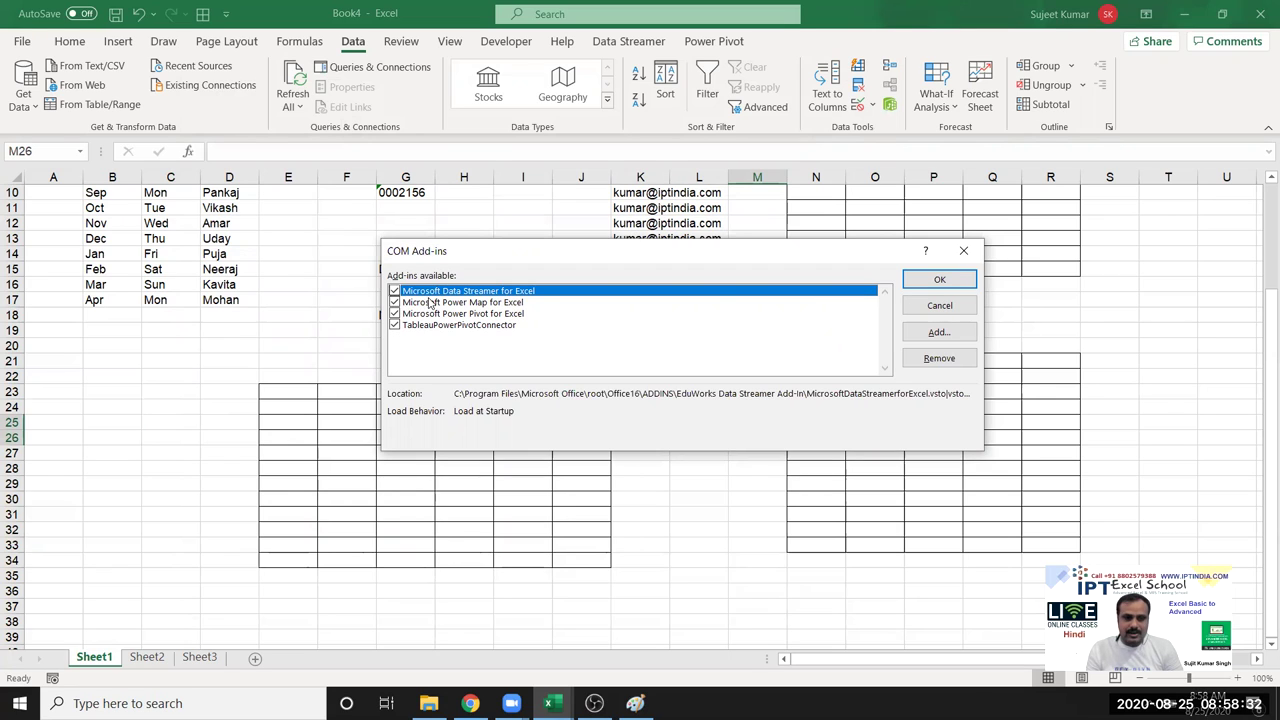
left_click(963, 250)
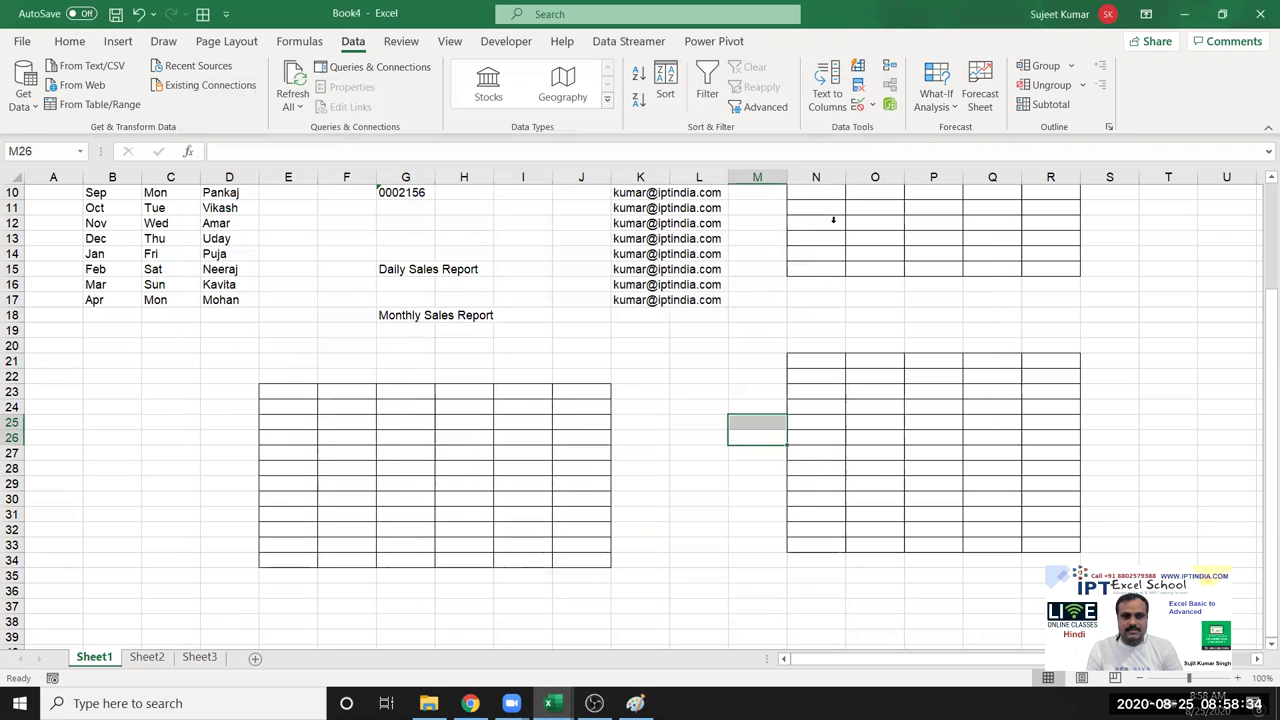
left_click(20, 43)
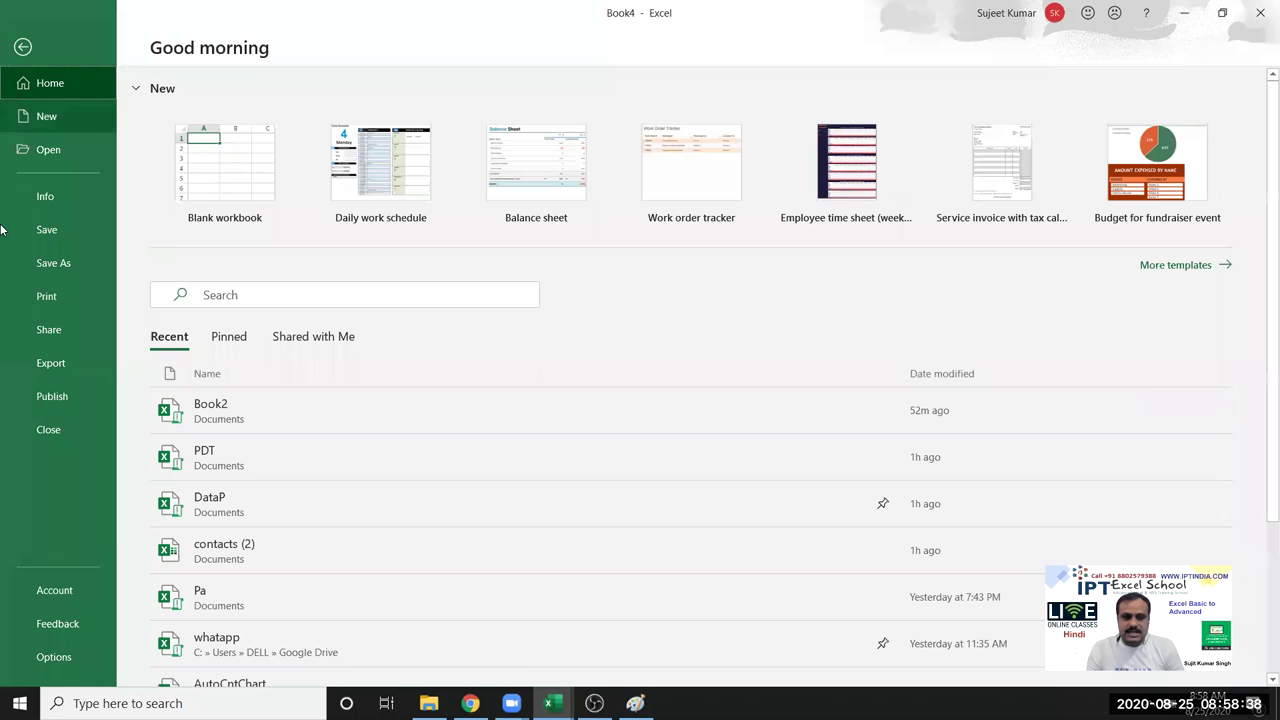
left_click(57, 657)
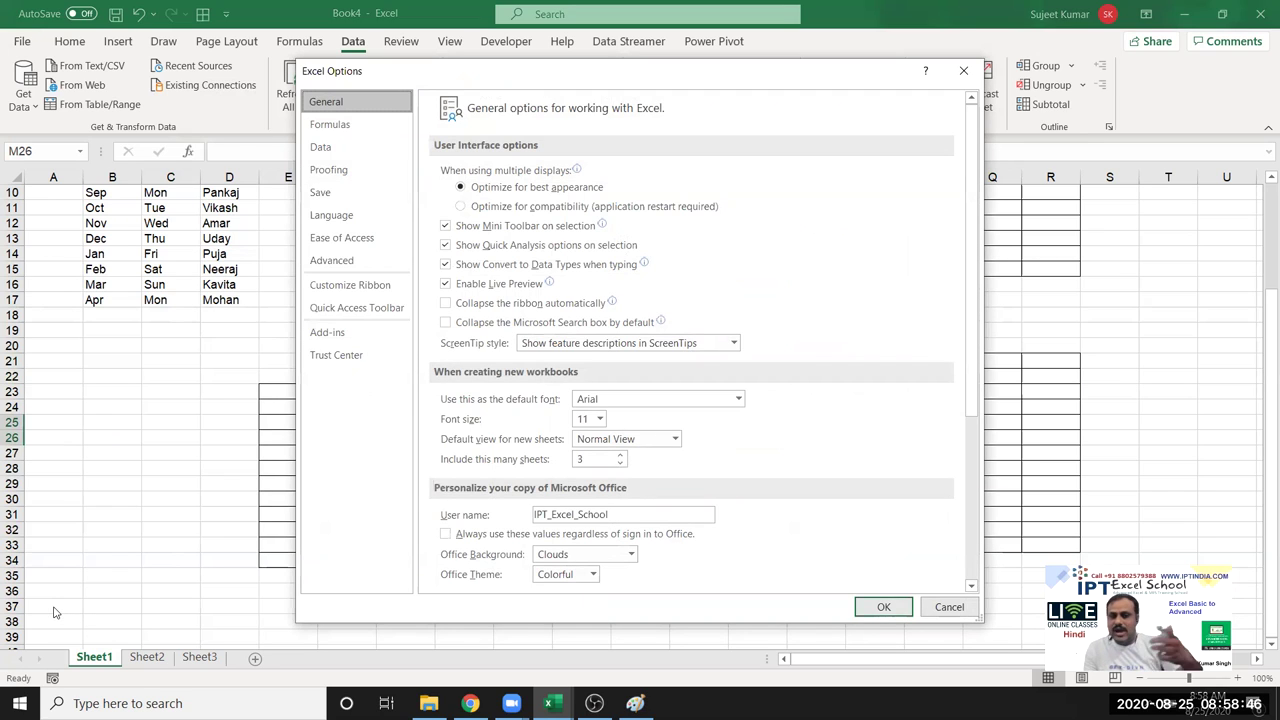
left_click(326, 334)
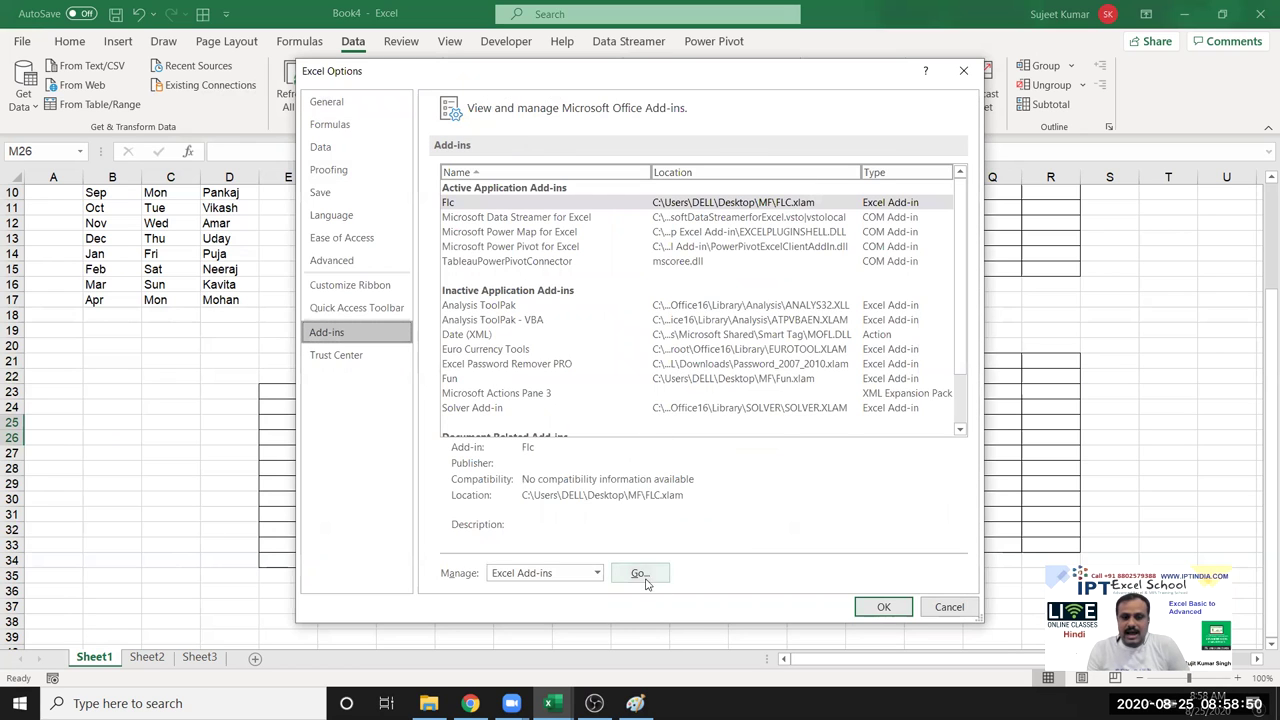
left_click(640, 574)
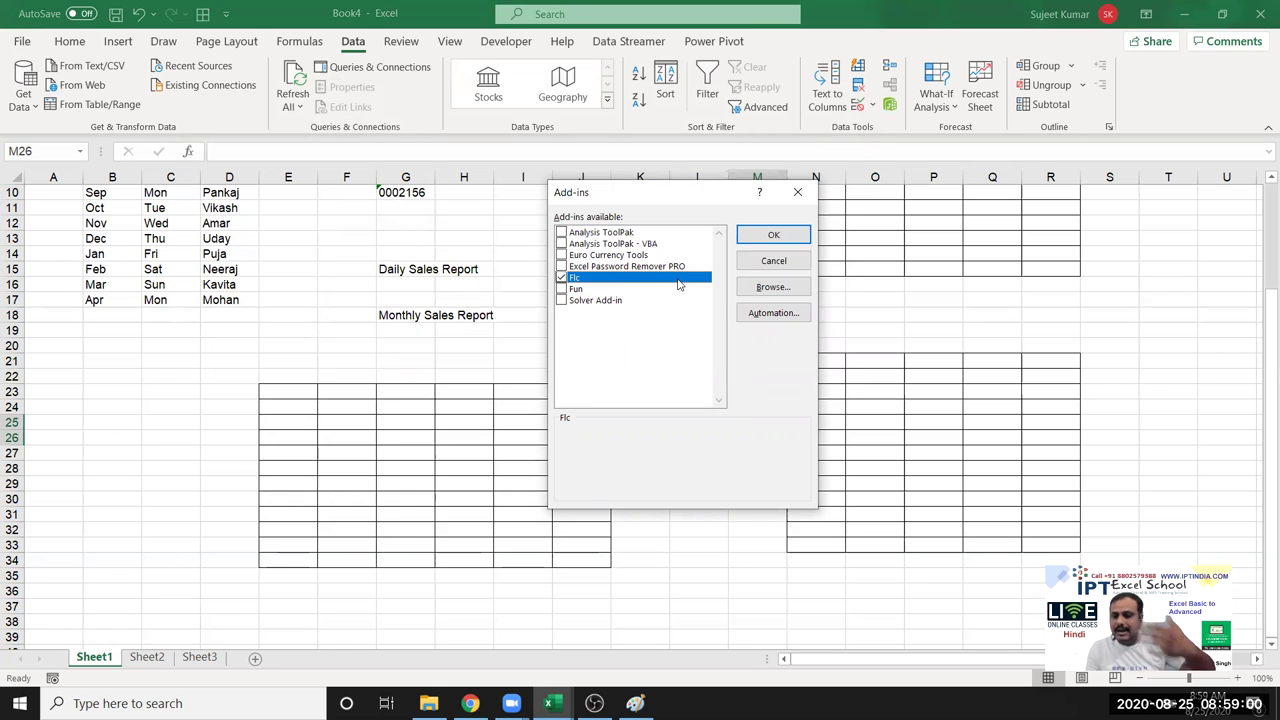
left_click(773, 261)
left_click(114, 376)
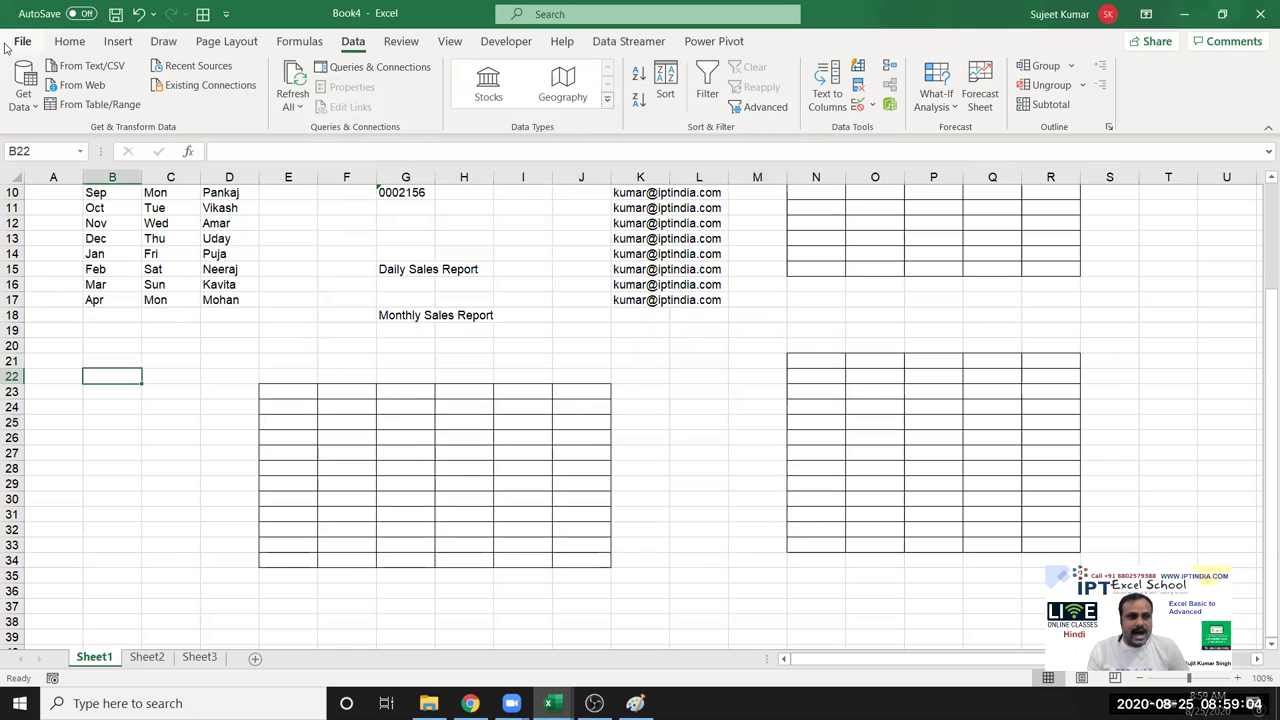
left_click(12, 44)
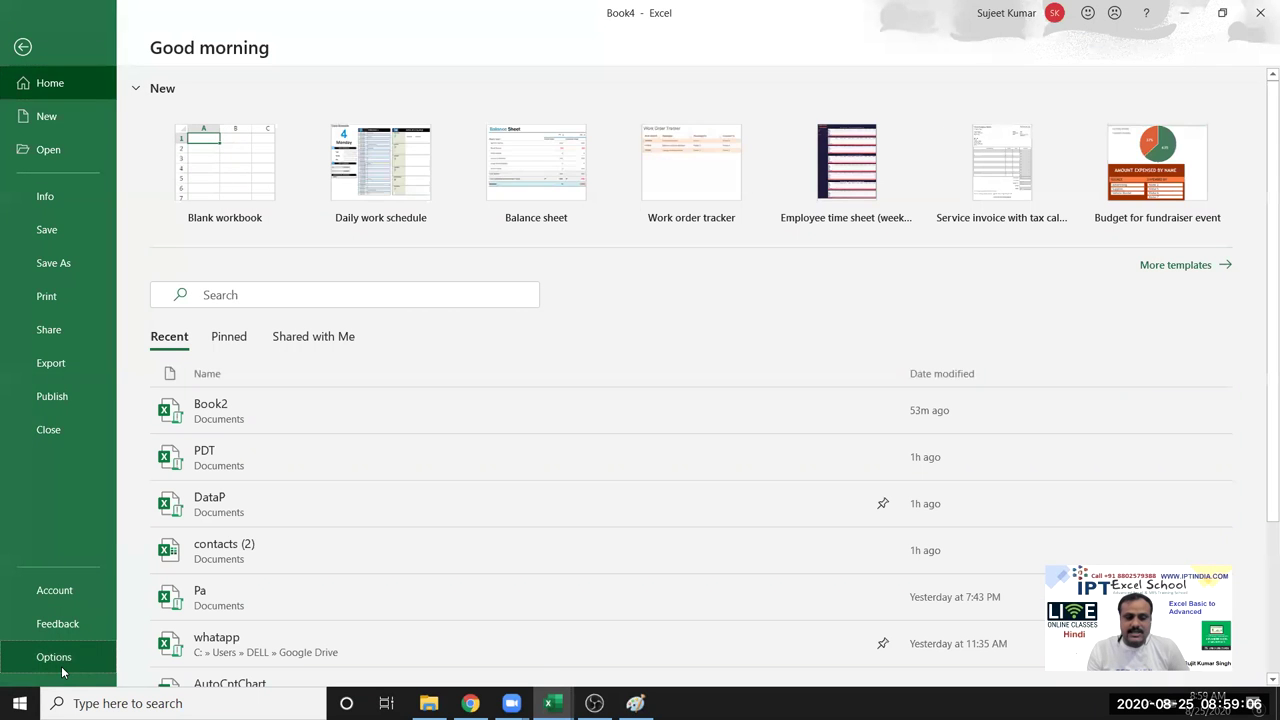
left_click(55, 658)
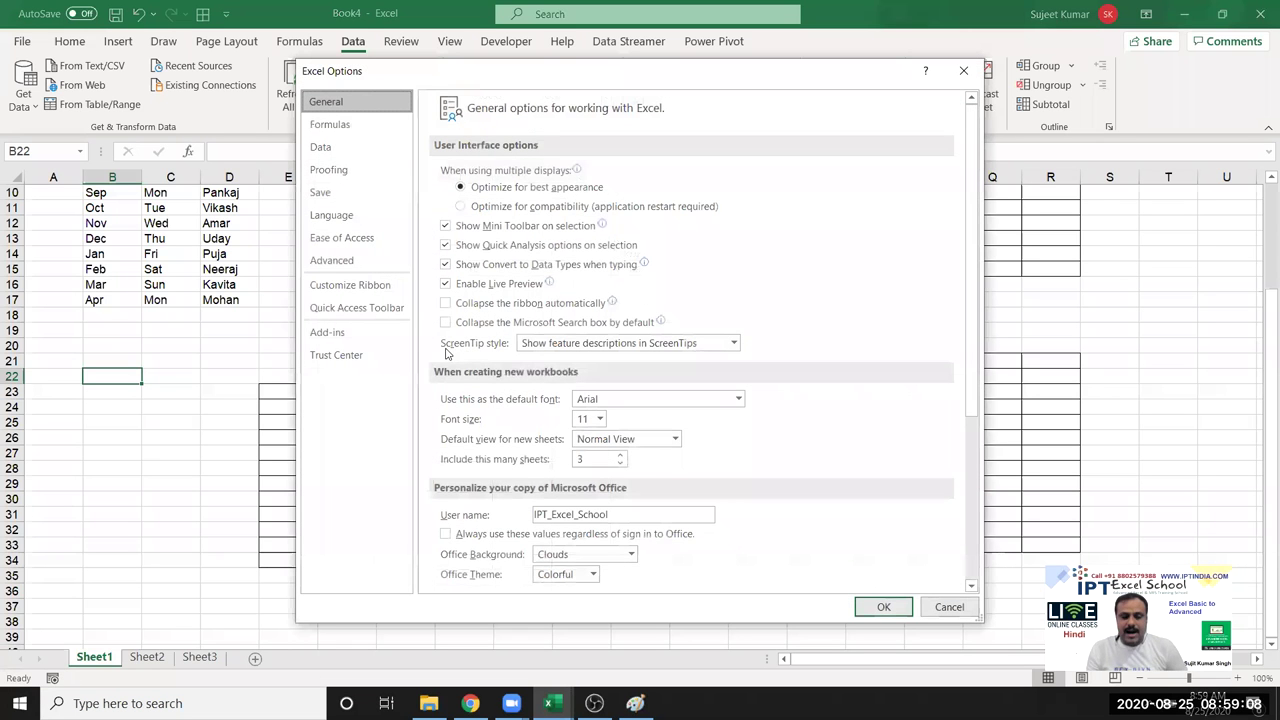
left_click(338, 334)
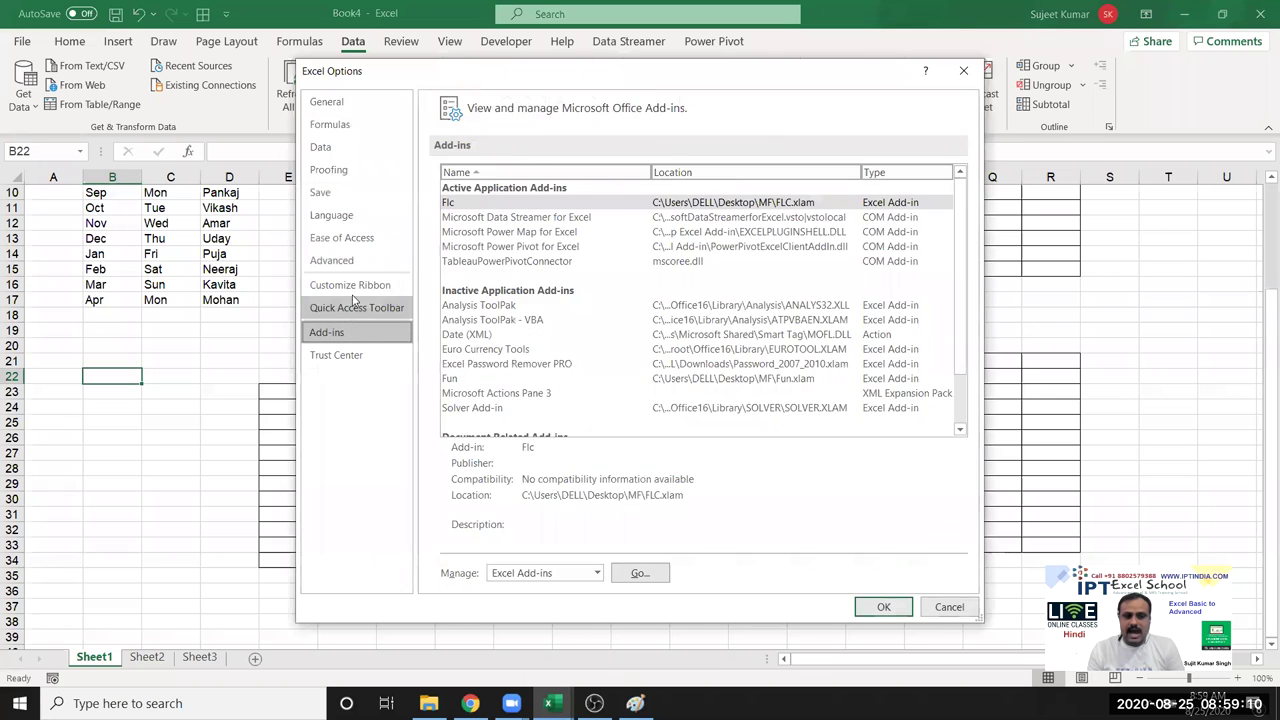
left_click(355, 302)
left_click(338, 261)
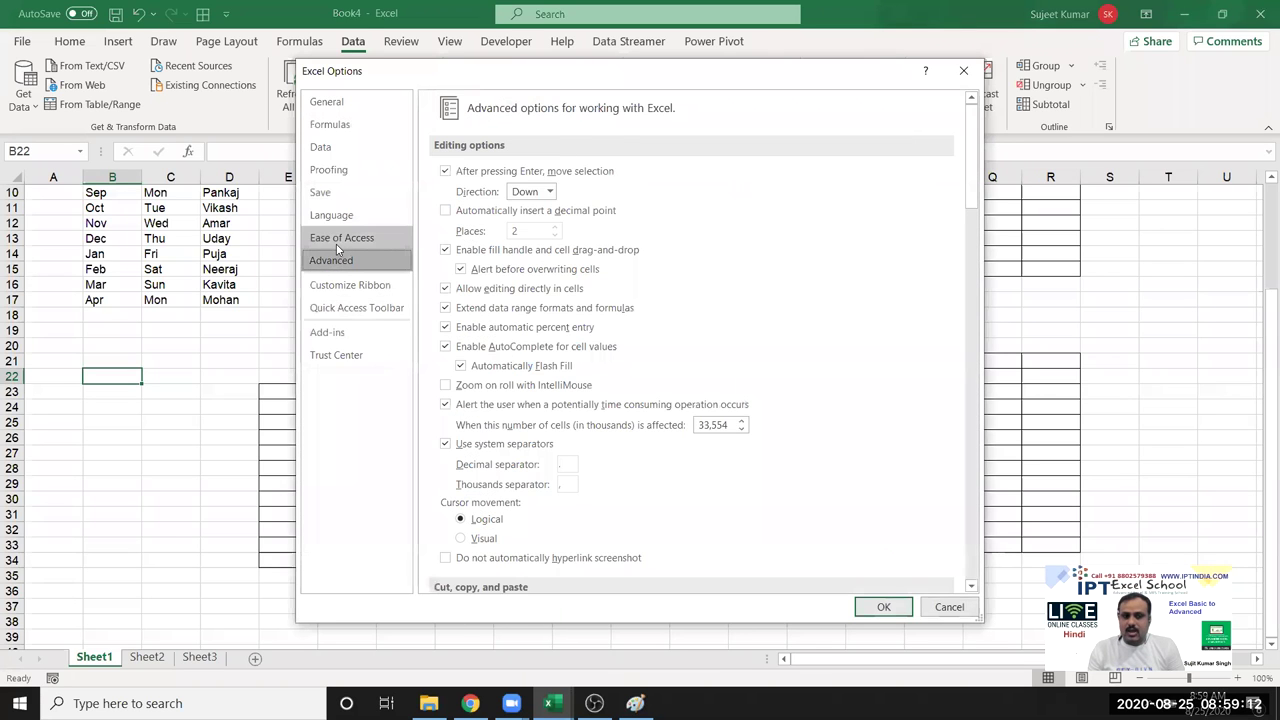
left_click(335, 237)
left_click(328, 193)
left_click(335, 172)
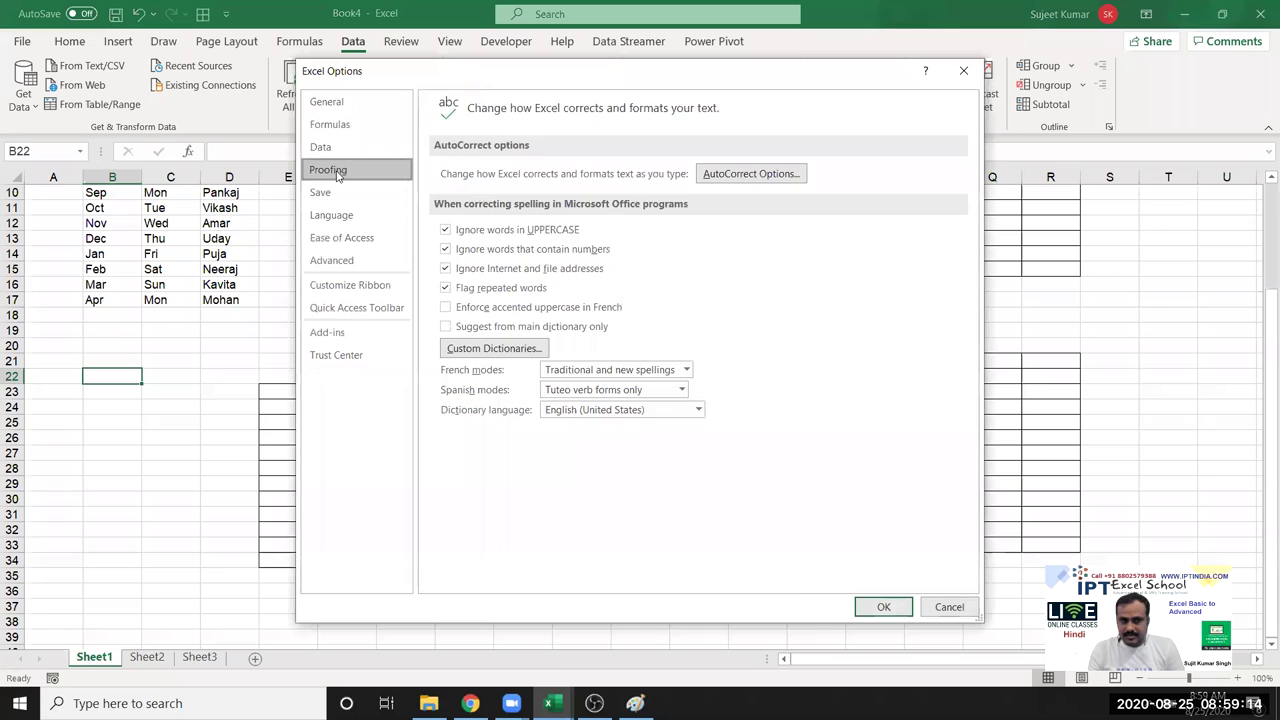
left_click(333, 152)
left_click(330, 126)
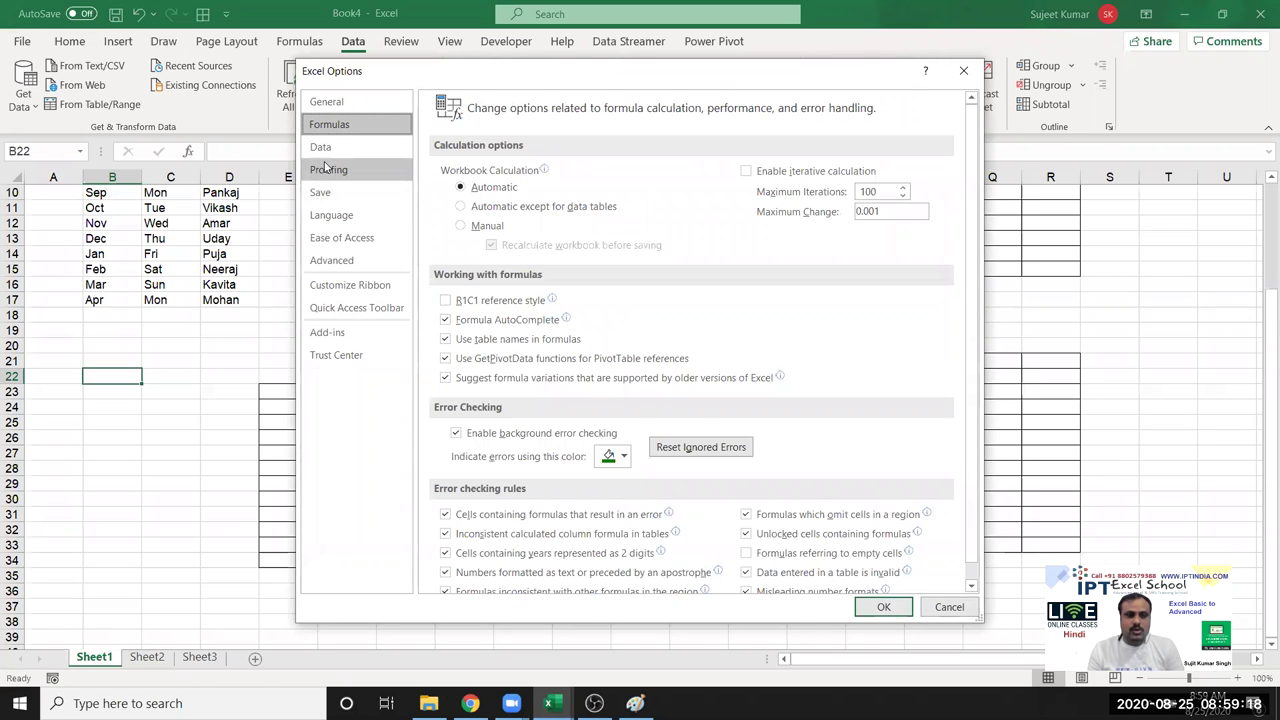
left_click(327, 167)
left_click(345, 196)
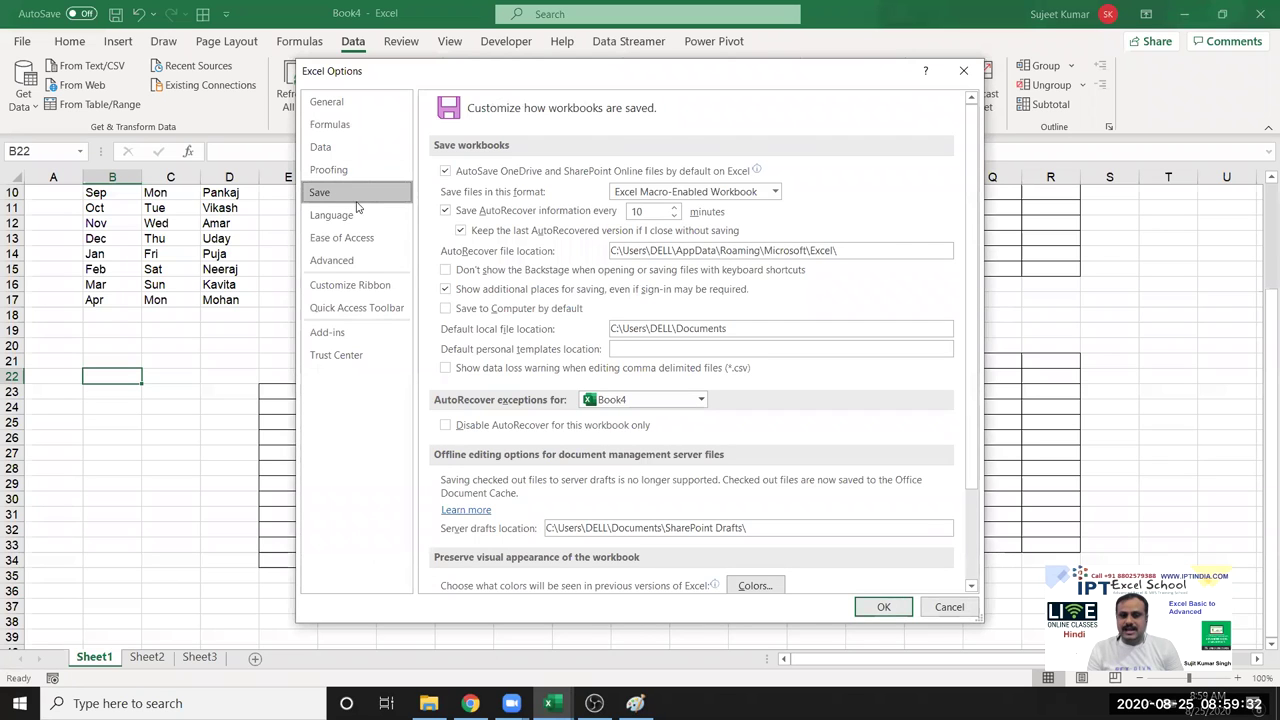
key("Escape")
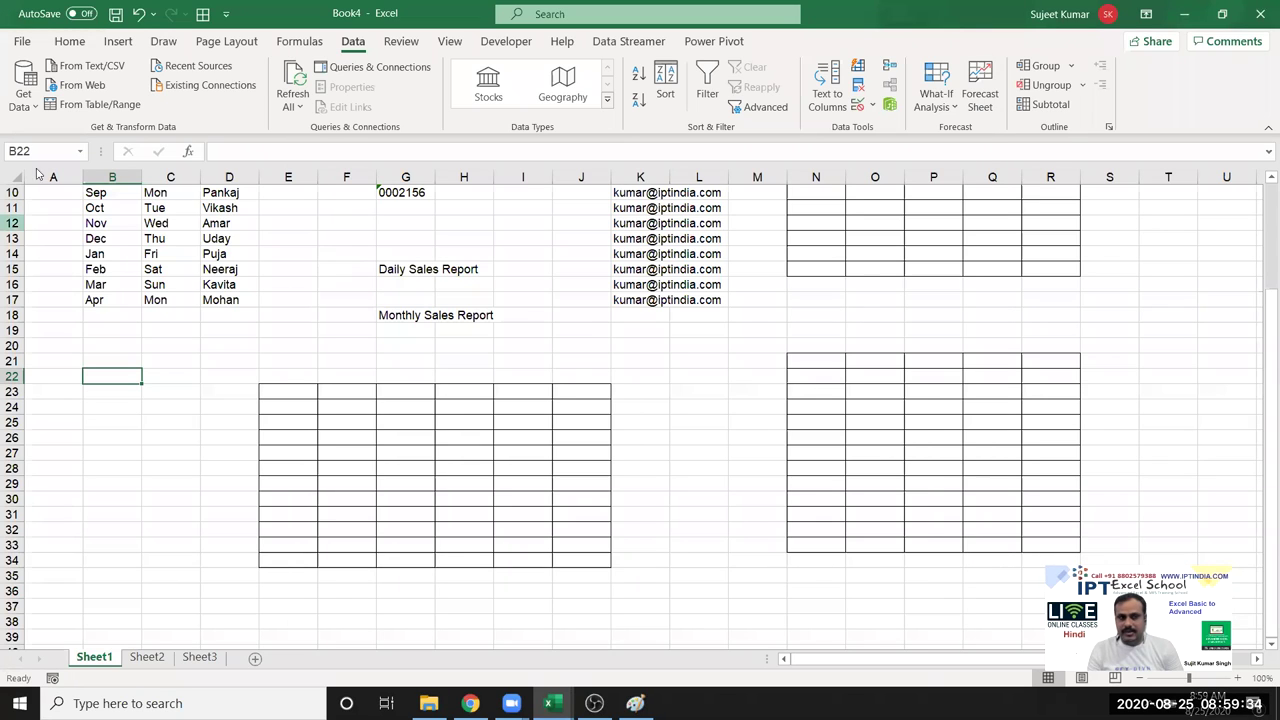